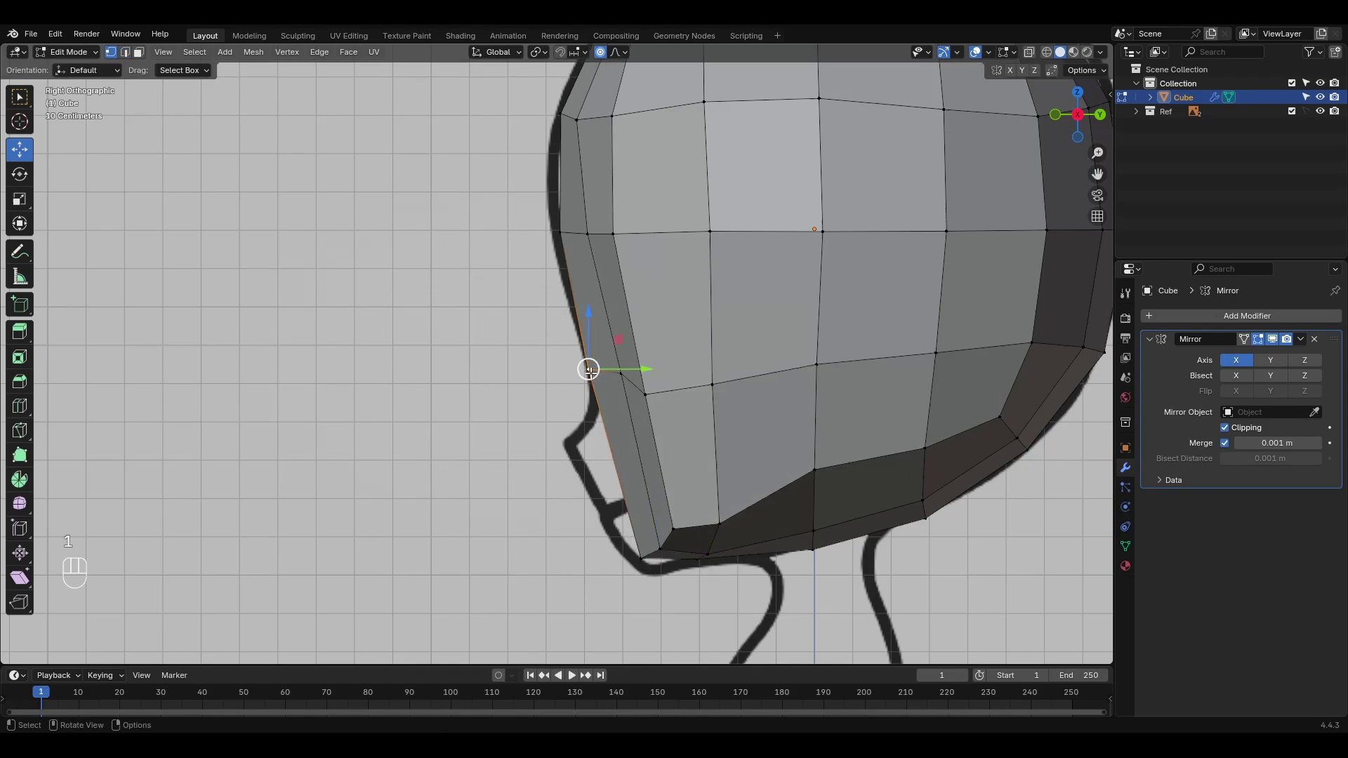
Step: Extrude the two neighbouring faces at nose height outward and adjust them toward the nose in the side reference
shift+middle_drag(624, 479, 569, 396)
key(3)
click(569, 397)
shift+click(599, 395)
key(e)
click(542, 404)
drag(542, 404, 559, 420)
click(561, 424)
middle_drag(560, 420, 685, 330)
Step: Pull the lower cheeks and chin with the Grab brush so the silhouette follows the front reference outline
key(ctrl+Tab)
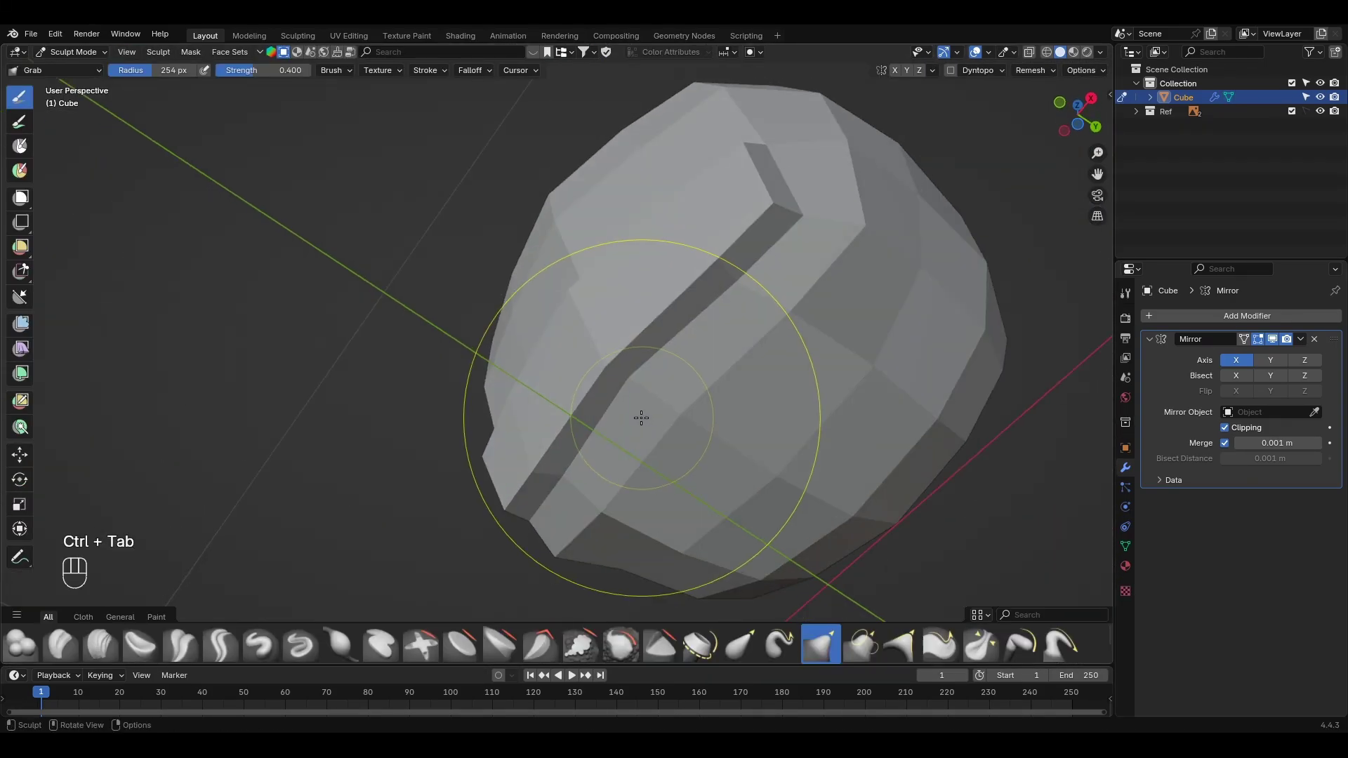
scroll(642, 419, up, 2)
mouse_move(868, 204)
middle_down()
mouse_move(909, 250)
mouse_move(773, 394)
middle_up()
mouse_move(773, 394)
shift+mouse_down()
mouse_move(926, 337)
mouse_move(859, 501)
shift+mouse_up()
key(KP_1)
mouse_move(861, 397)
mouse_down()
mouse_move(854, 365)
mouse_move(919, 390)
mouse_up()
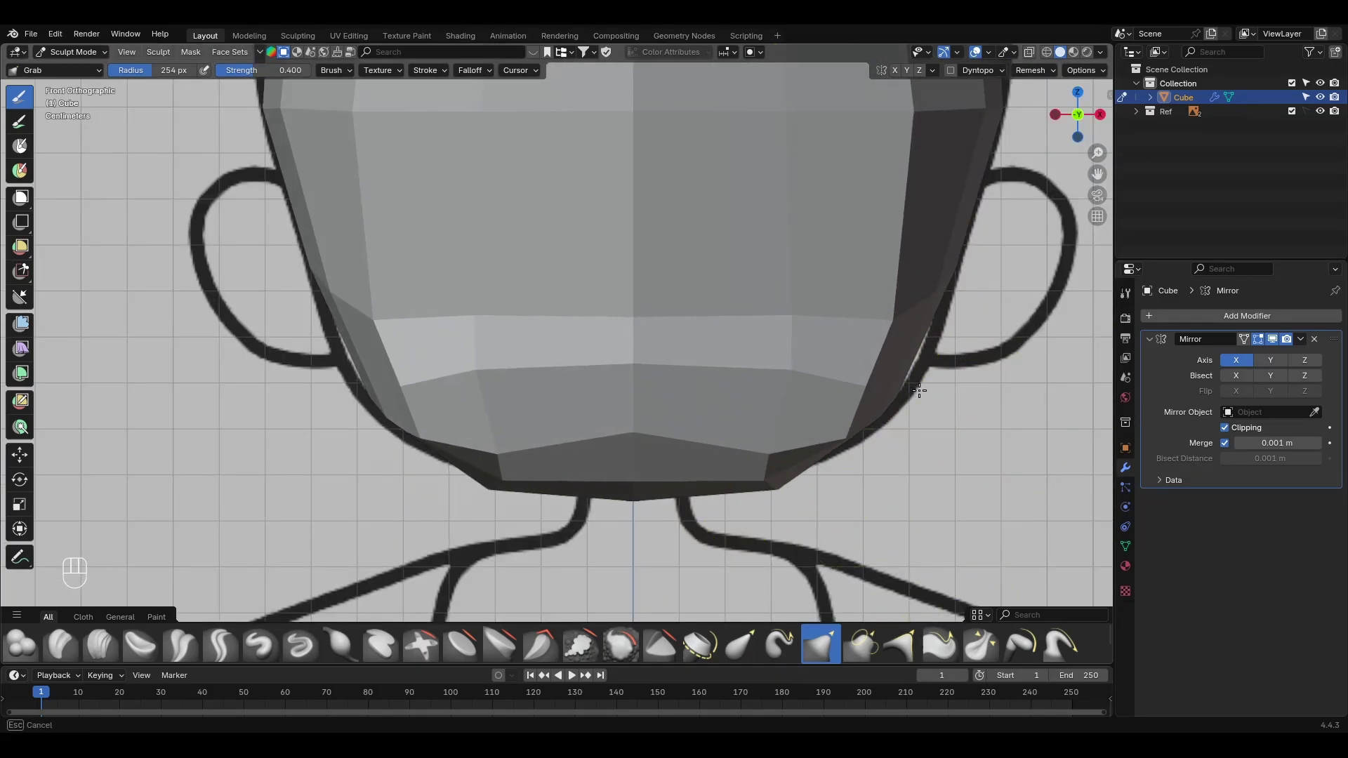
scroll(945, 375, down, 4)
scroll(641, 421, up, 5)
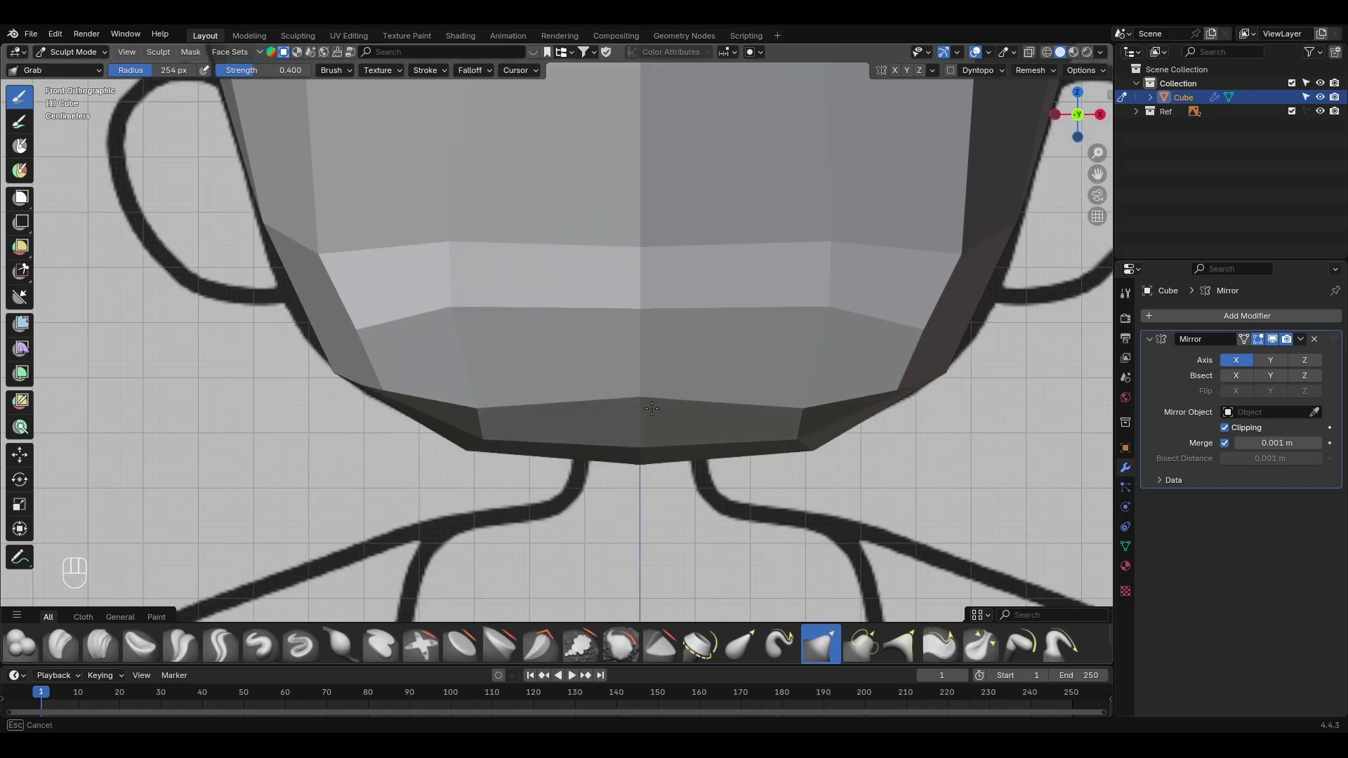
drag(808, 440, 687, 457)
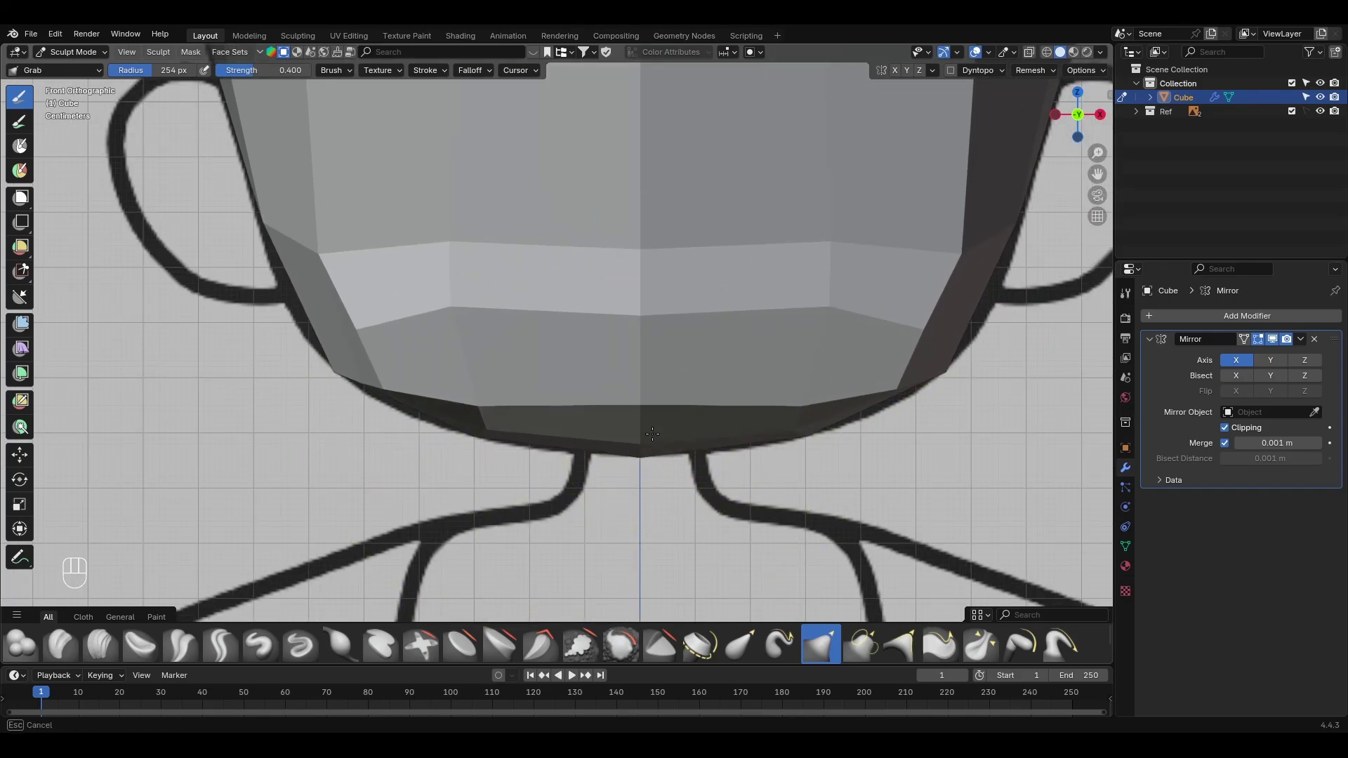
shift+middle_drag(794, 312, 760, 415)
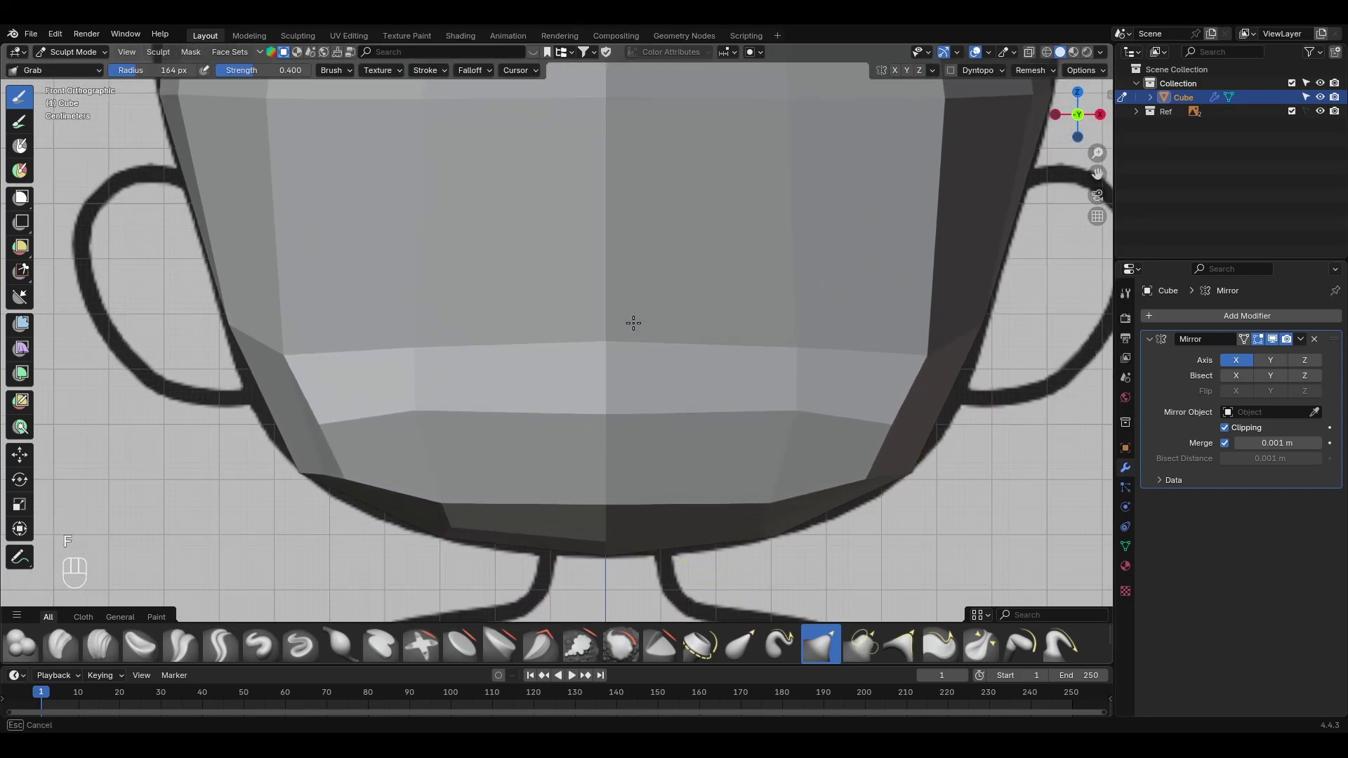
Step: Rip the edges beneath the nose open and merge the upper and lower vertices at the side of the gap
key(v)
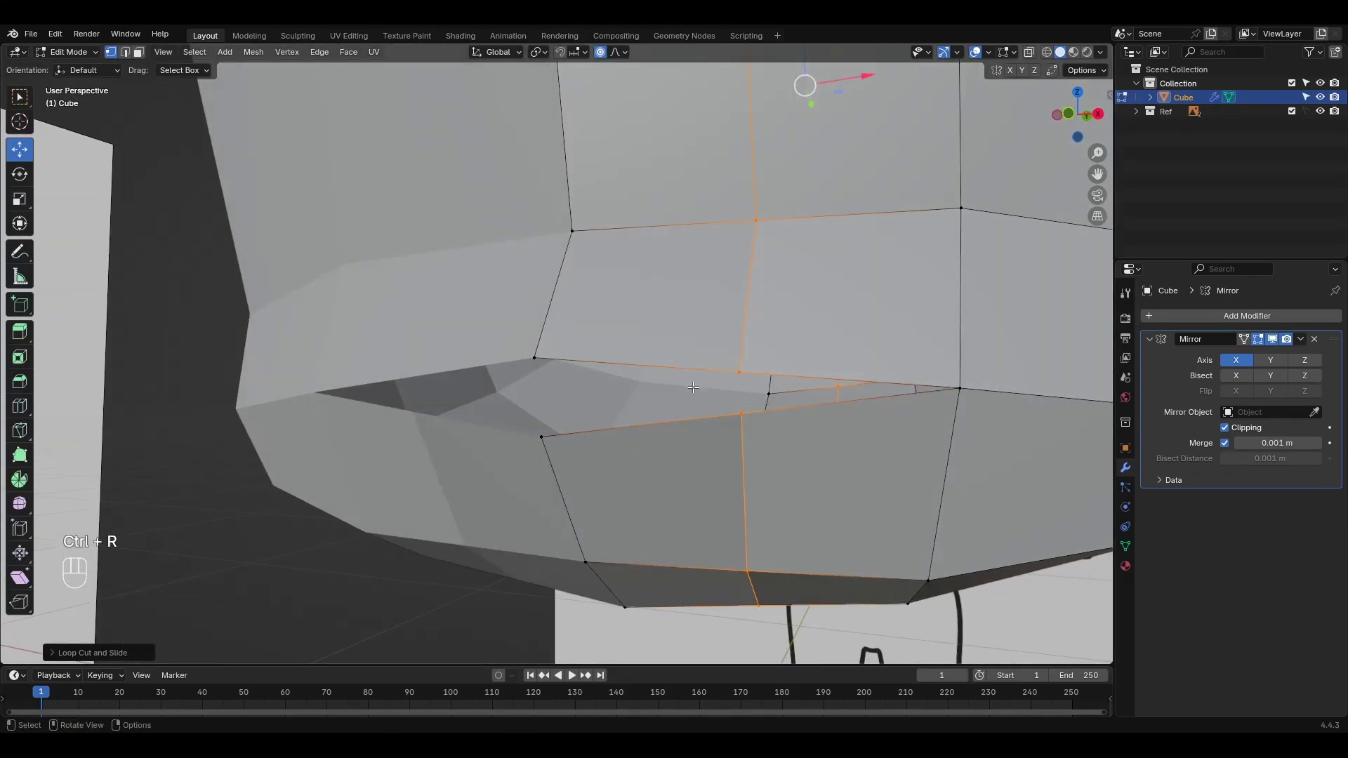
key(KP_1)
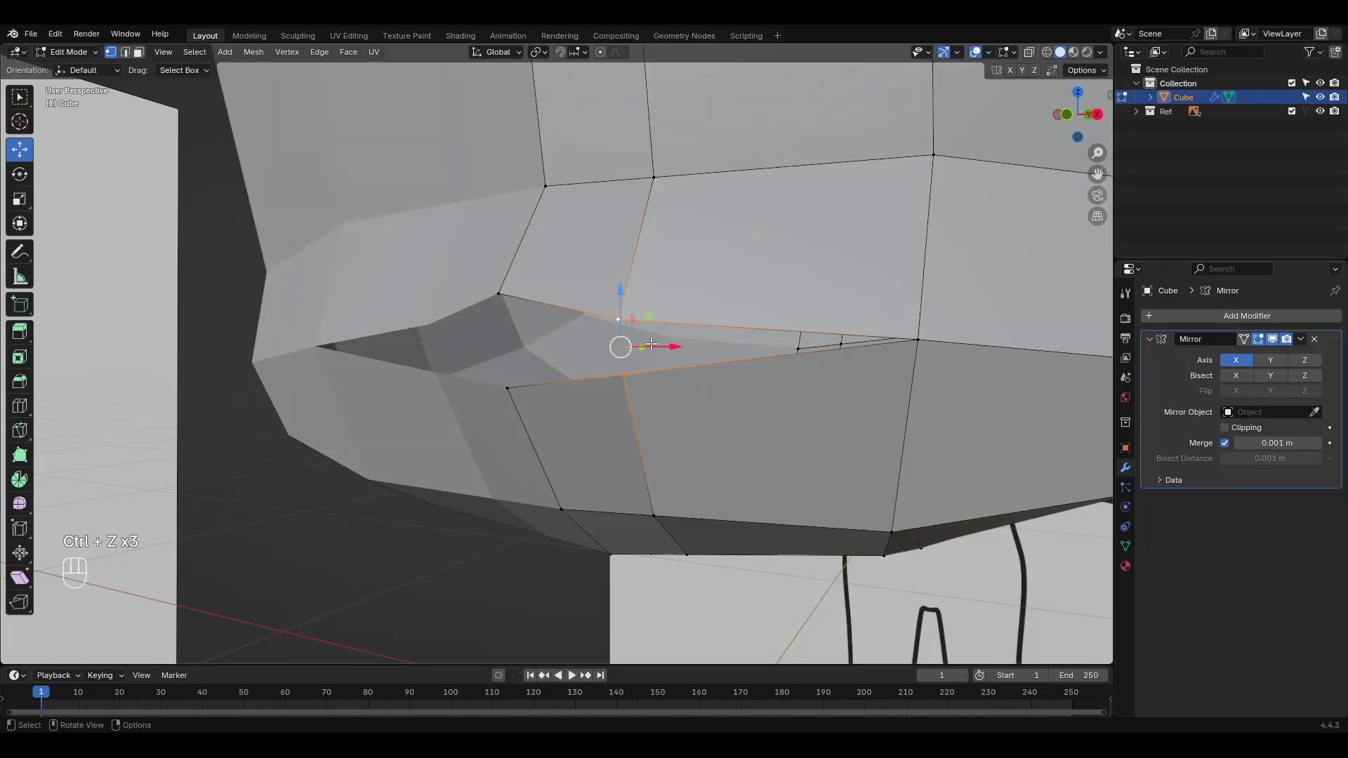
key(m)
click(624, 399)
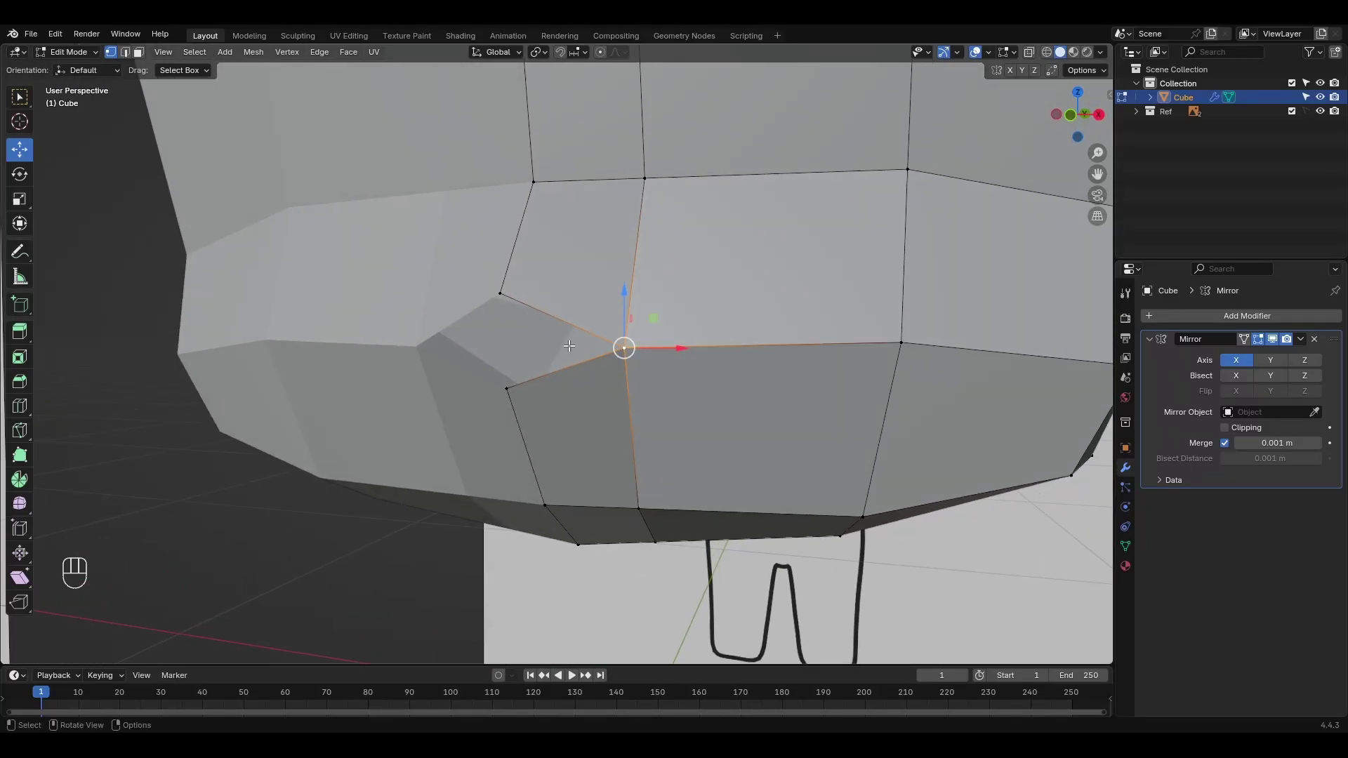
Step: Fill the diamond-shaped gap beneath the nose and move its inner vertices onto the mirror centre line
key(f)
click(707, 361)
drag(520, 349, 503, 348)
middle_drag(590, 351, 449, 348)
drag(525, 349, 500, 346)
middle_drag(503, 346, 717, 367)
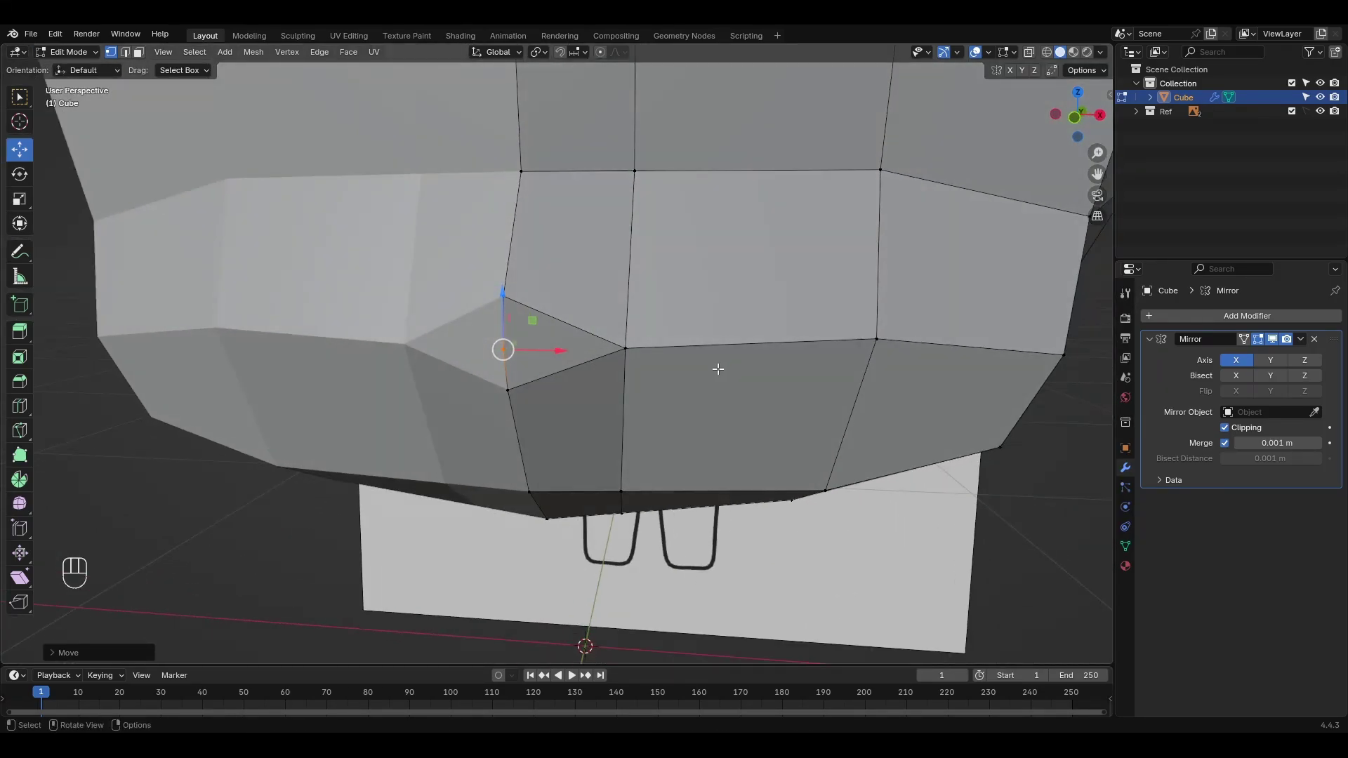
Step: Reposition the side vertex of the nose base and merge the two centre vertices at the nose tip
key(KP_1)
click(627, 357)
key(g)
click(608, 370)
click(511, 345)
shift+click(510, 295)
middle_drag(534, 330, 408, 301)
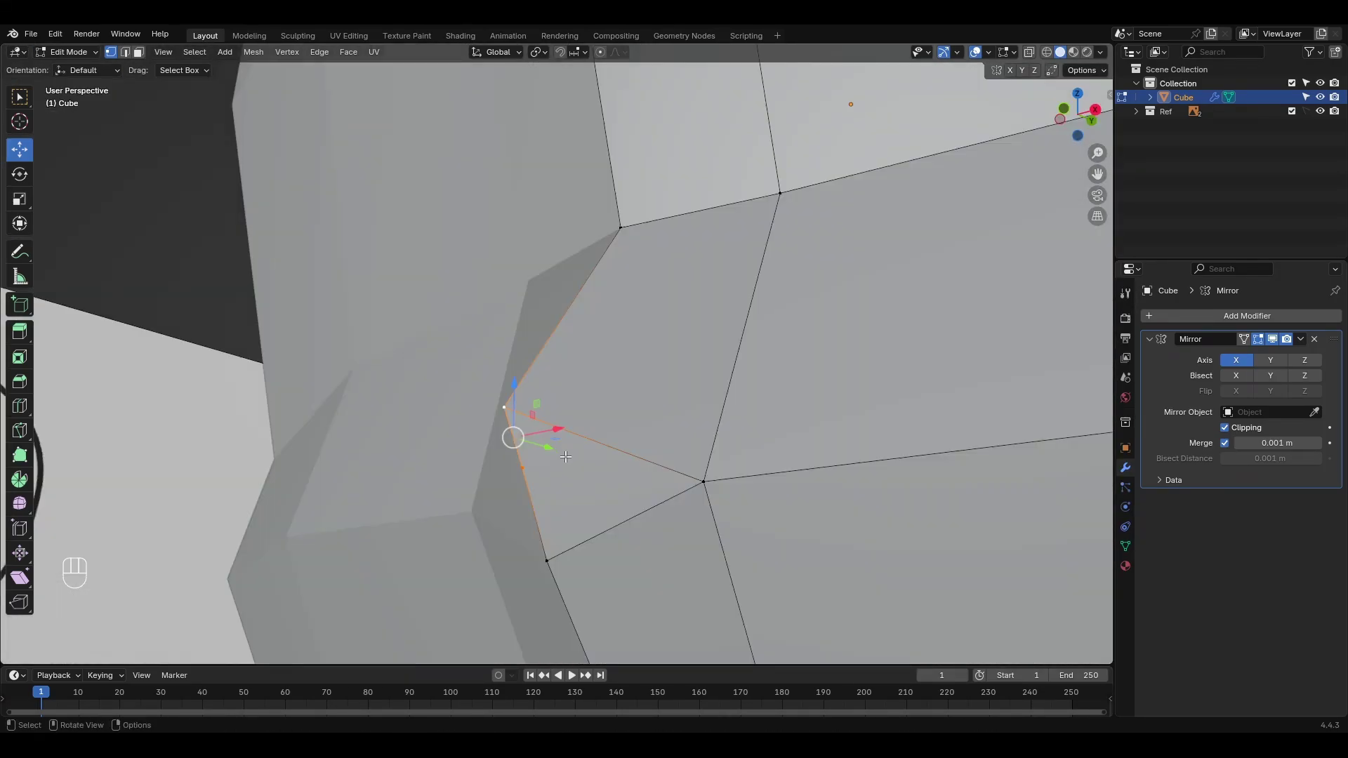
key(m)
click(565, 457)
middle_drag(547, 453, 476, 449)
Step: Add a centred horizontal loop cut between nose and chin, and knife a rectangular mouth outline around it
key(ctrl+r)
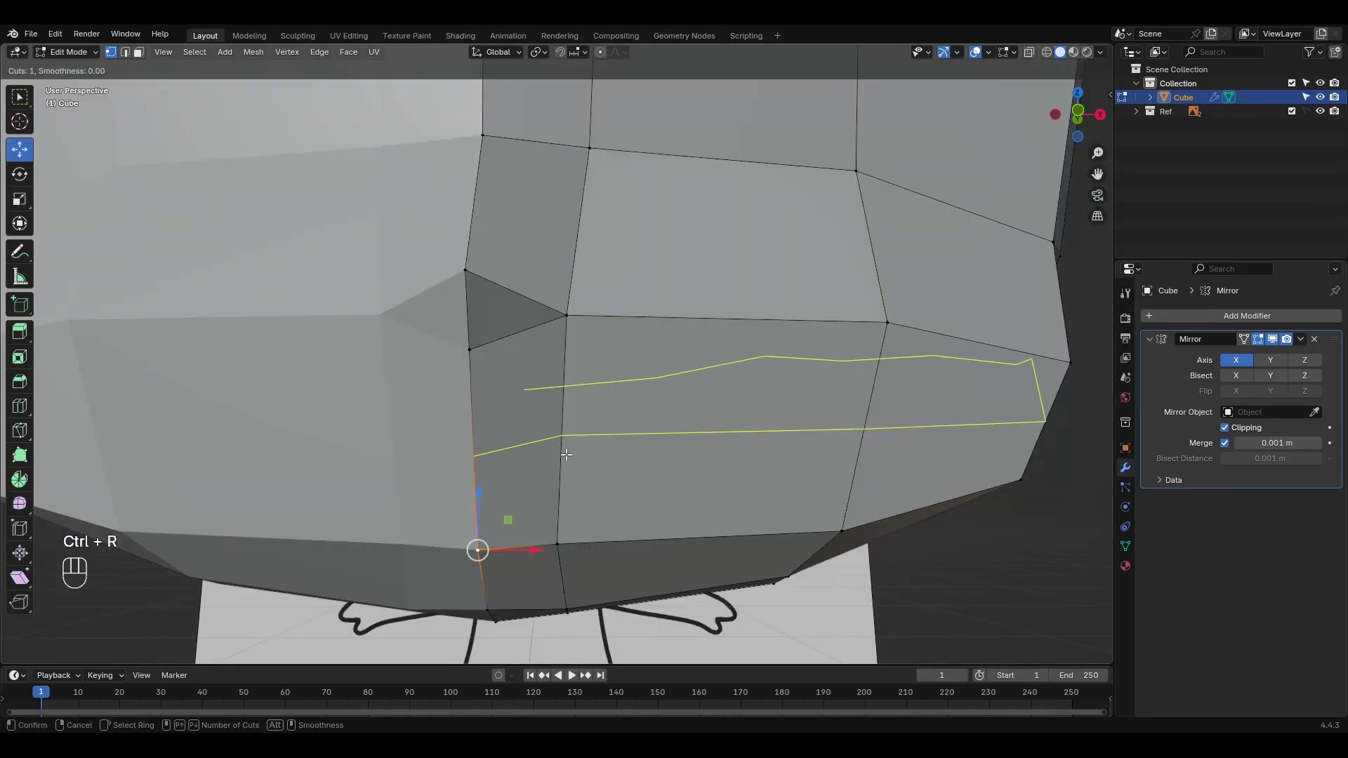
click(566, 457)
right_click(566, 457)
click(478, 456)
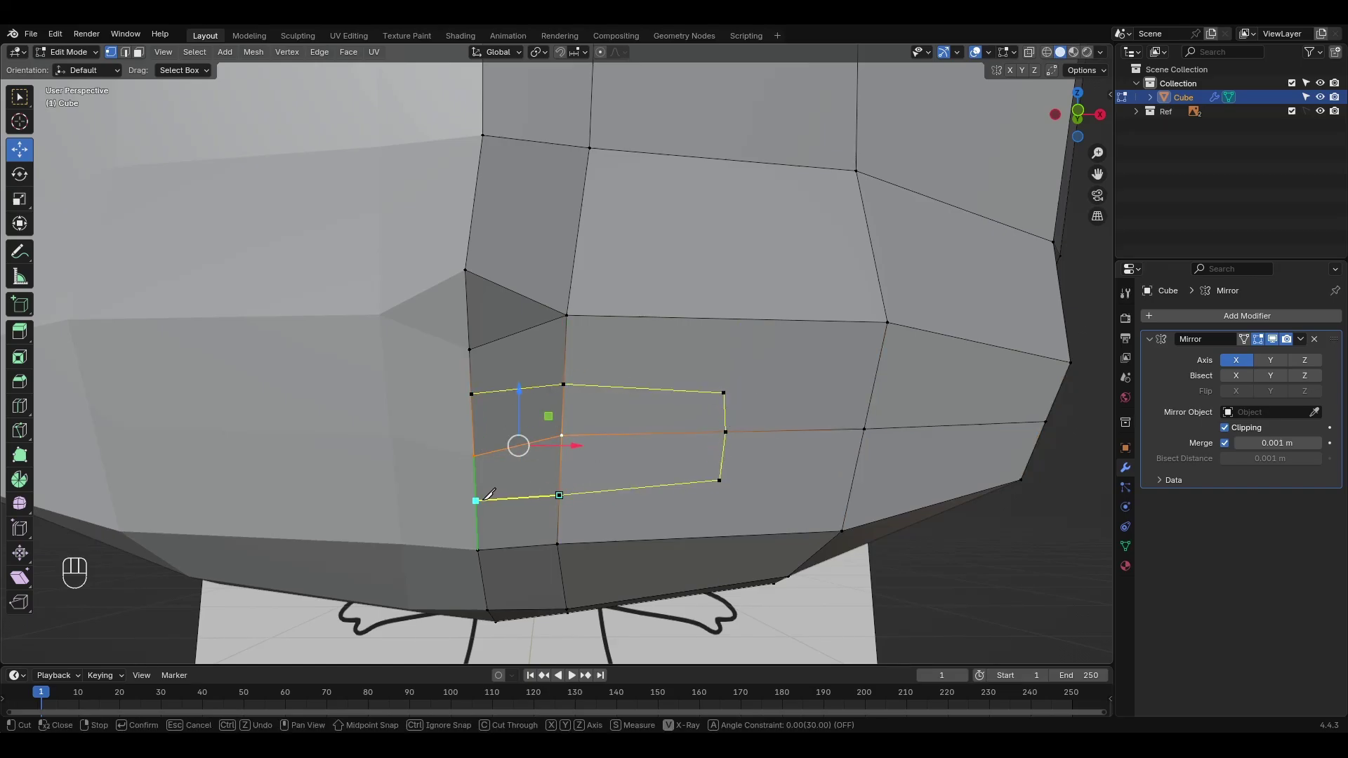
key(Return)
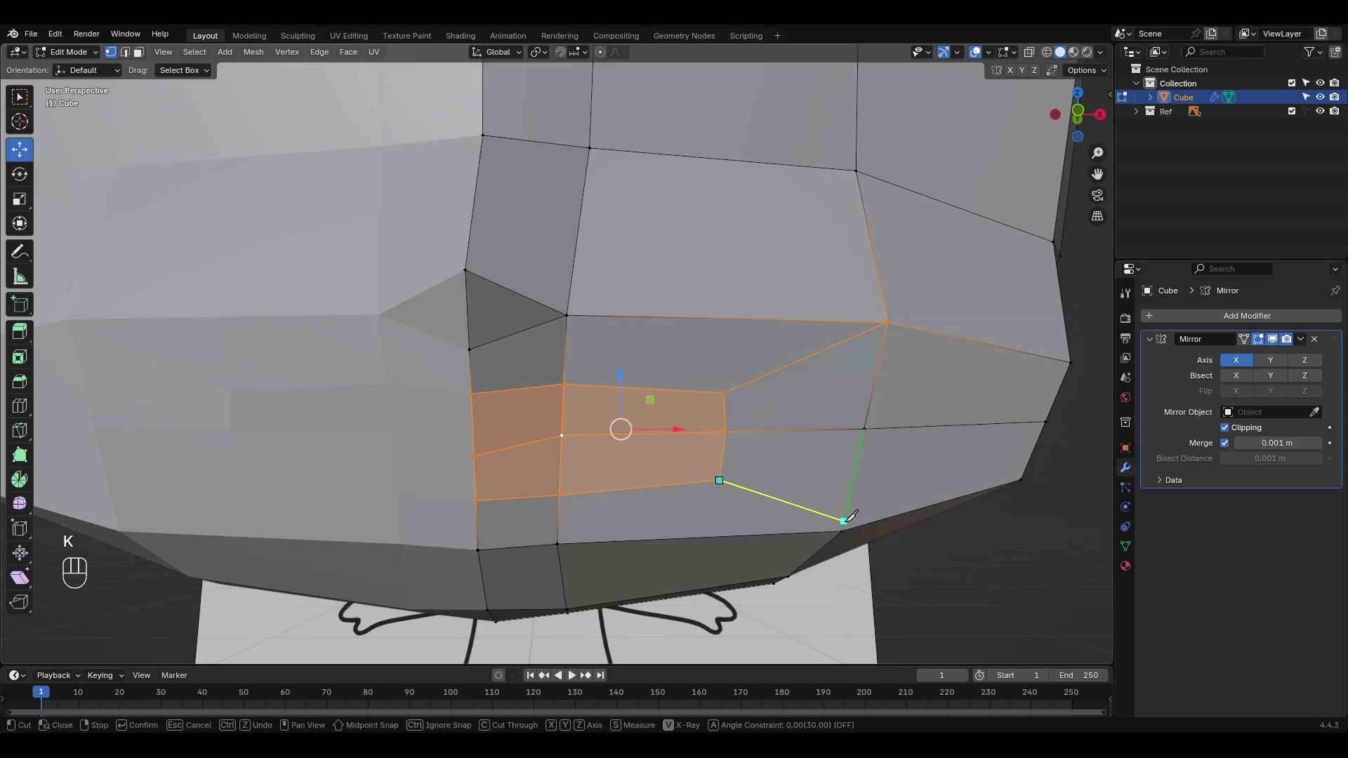
Step: Connect the mouth outline's outer corners to the adjacent vertices and delete the geometry inside the outline
middle_drag(653, 468, 601, 396)
alt+click(601, 396)
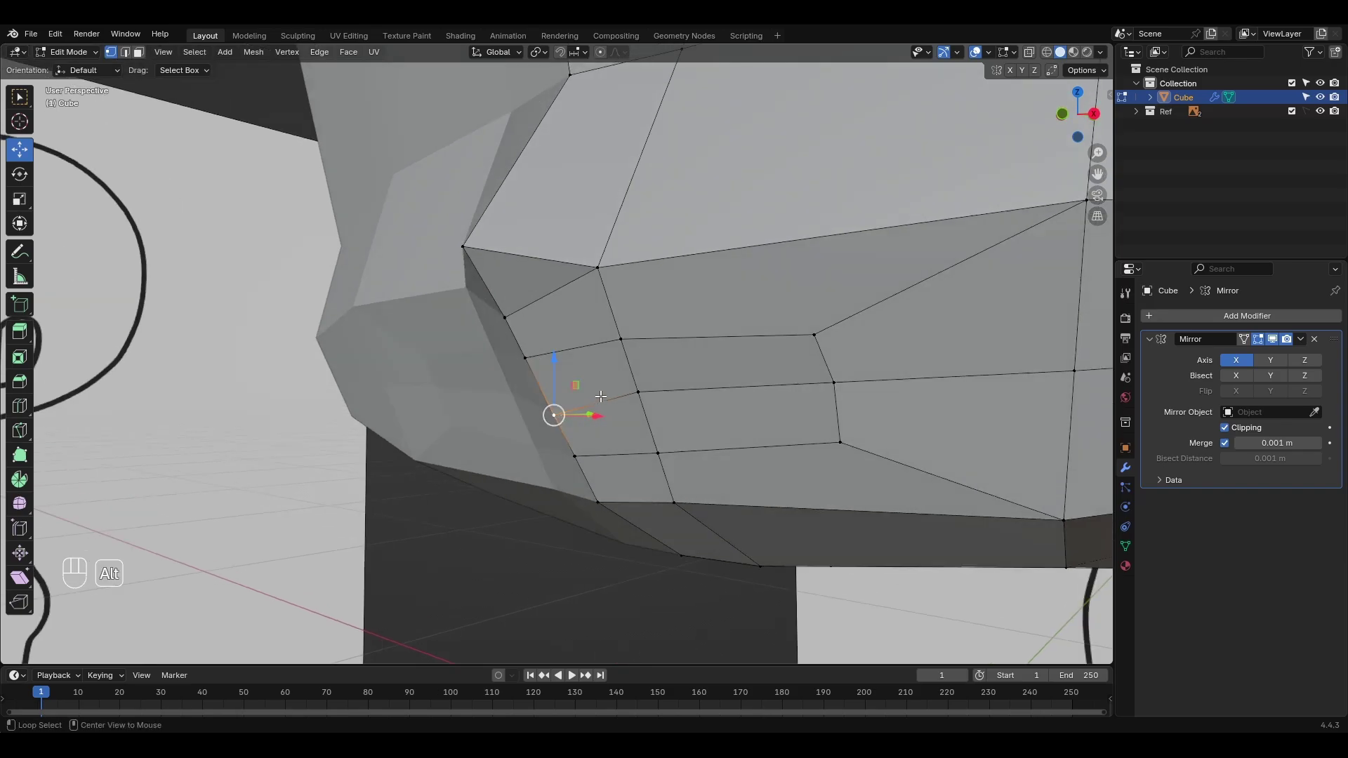
key(x)
click(722, 415)
Step: Move the mouth opening's outer corner and upper outer vertices inward to narrow the mouth
middle_drag(721, 415, 807, 463)
alt+click(795, 427)
click(818, 382)
drag(817, 383, 759, 410)
click(813, 347)
drag(813, 347, 702, 388)
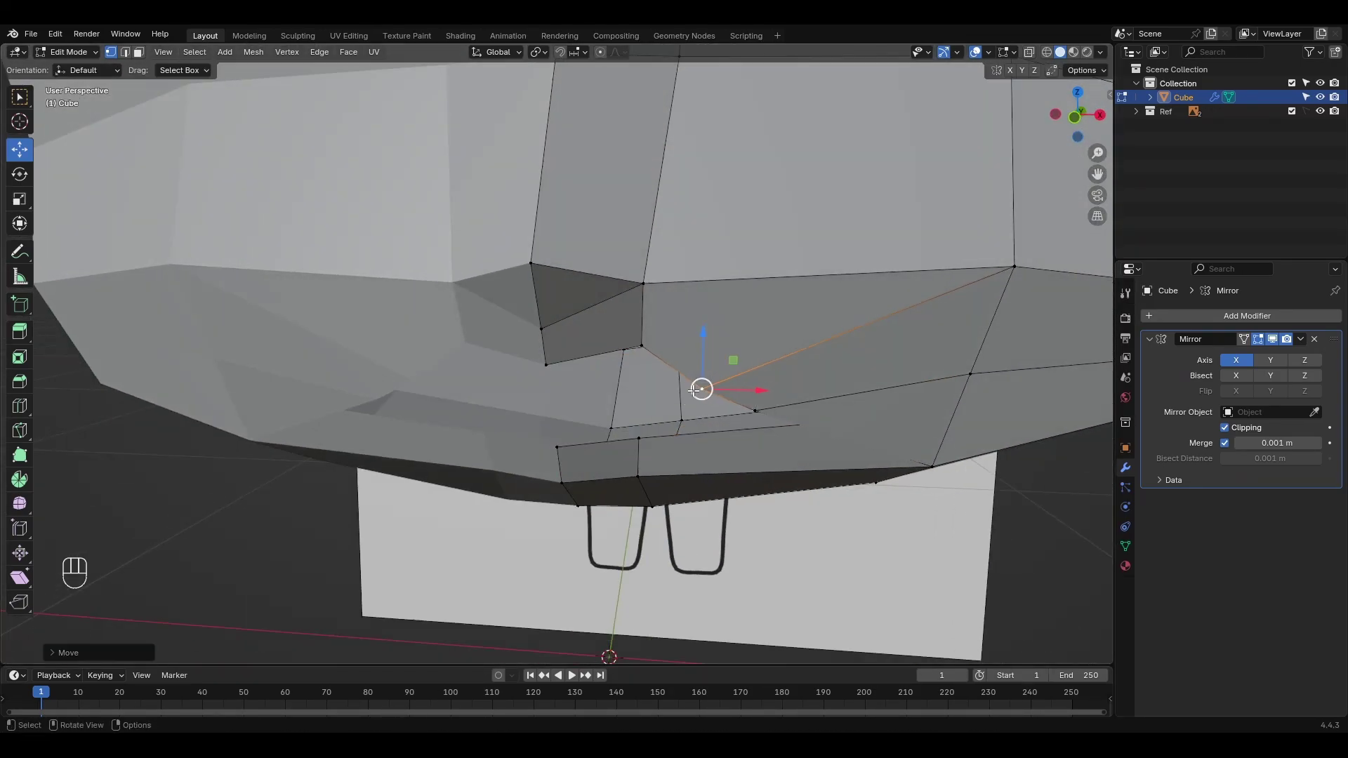
Step: Pull the lower outer mouth vertex inward and lower the upper-lip vertices to flatten the opening
middle_drag(744, 421, 747, 365)
click(865, 463)
drag(864, 463, 725, 463)
click(658, 336)
drag(658, 336, 650, 388)
click(545, 339)
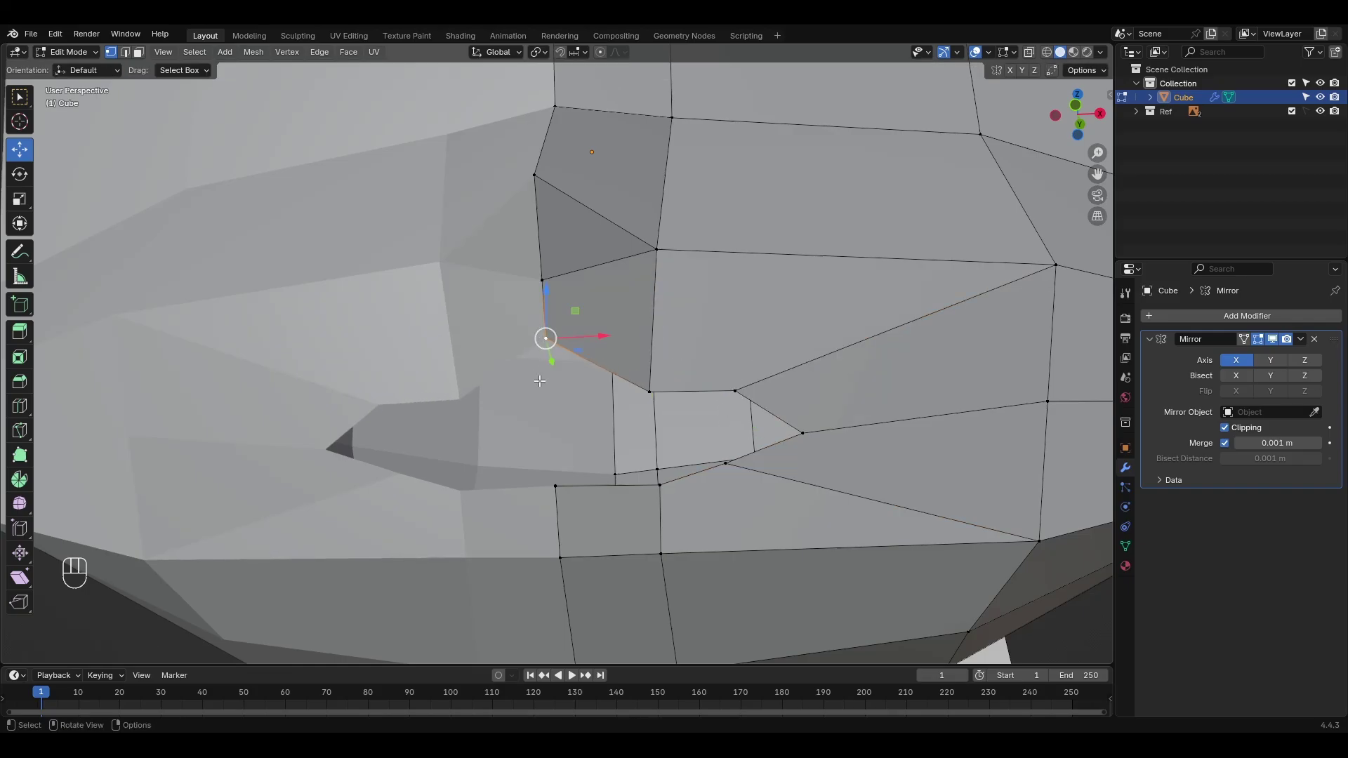
drag(546, 339, 548, 389)
Step: Extrude the mouth opening's edge loop, scale it down, and reposition it to form the inner lips
alt+click(632, 388)
middle_drag(794, 415, 755, 446)
key(e)
right_click(757, 448)
key(s)
click(737, 451)
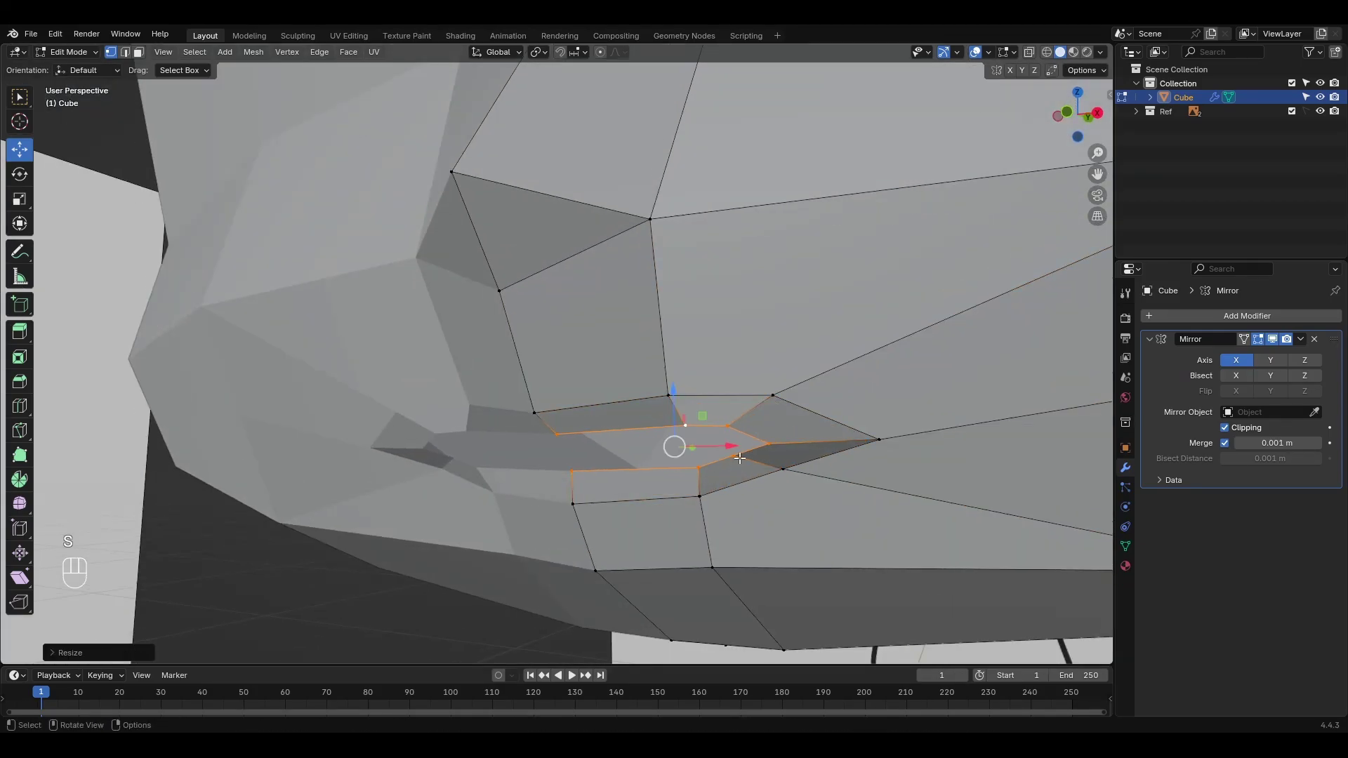
drag(734, 449, 702, 448)
middle_drag(716, 447, 631, 431)
drag(626, 434, 611, 446)
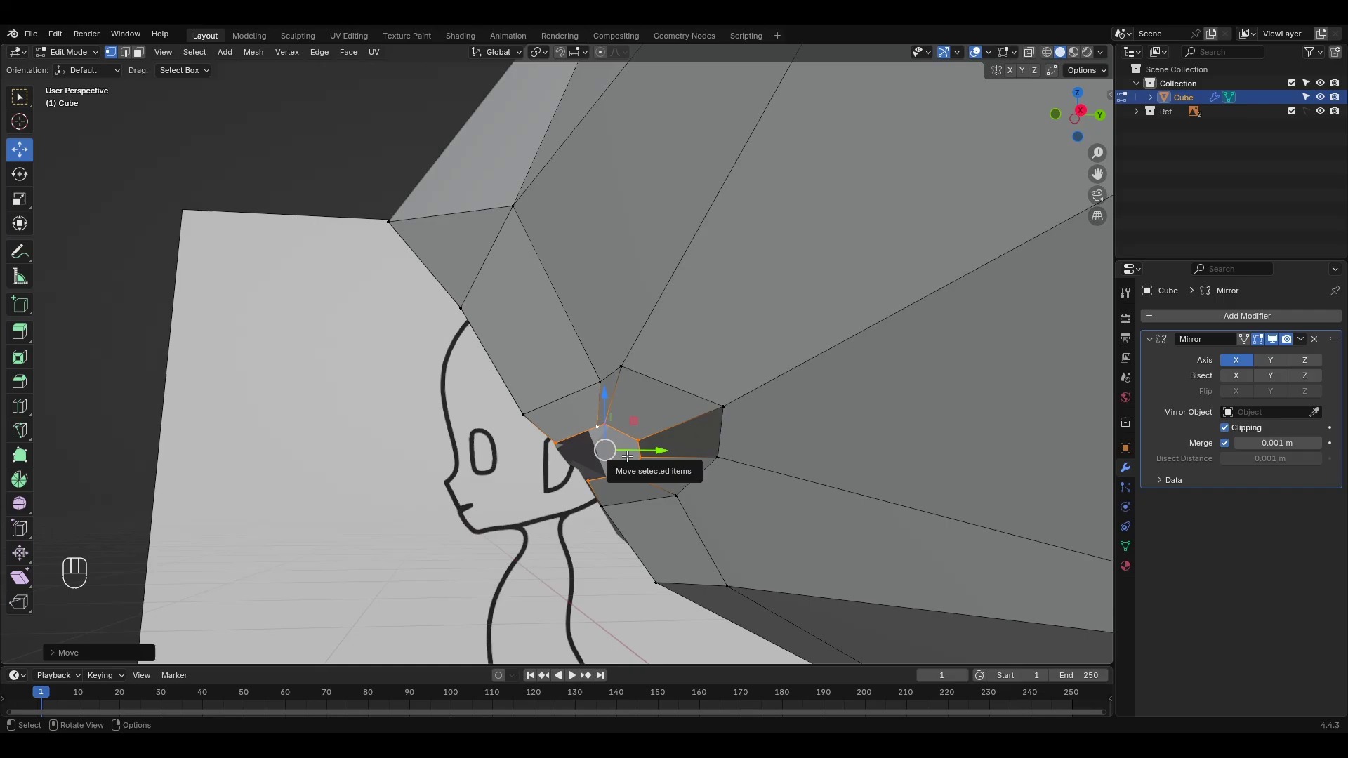
Step: Extrude the inner mouth loop into the head along Y, then scale it and shift it toward the centre line
key(e)
key(y)
click(695, 447)
key(s)
click(689, 487)
middle_drag(562, 484, 709, 498)
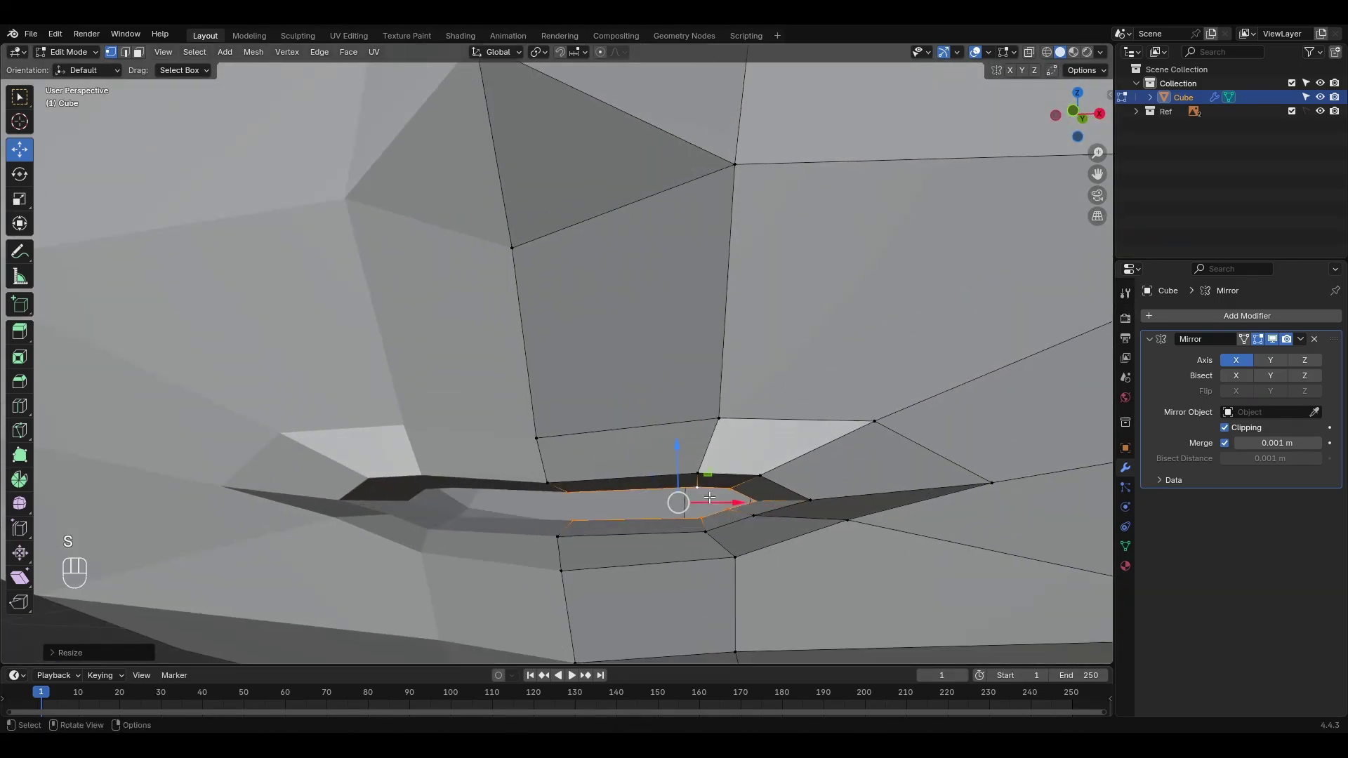
drag(726, 501, 693, 501)
Step: Reshape the lips near the mouth corner with the Grab brush
mouse_move(699, 503)
middle_down()
mouse_move(787, 526)
mouse_move(653, 422)
middle_up()
key(ctrl+Tab)
scroll(632, 443, up, 2)
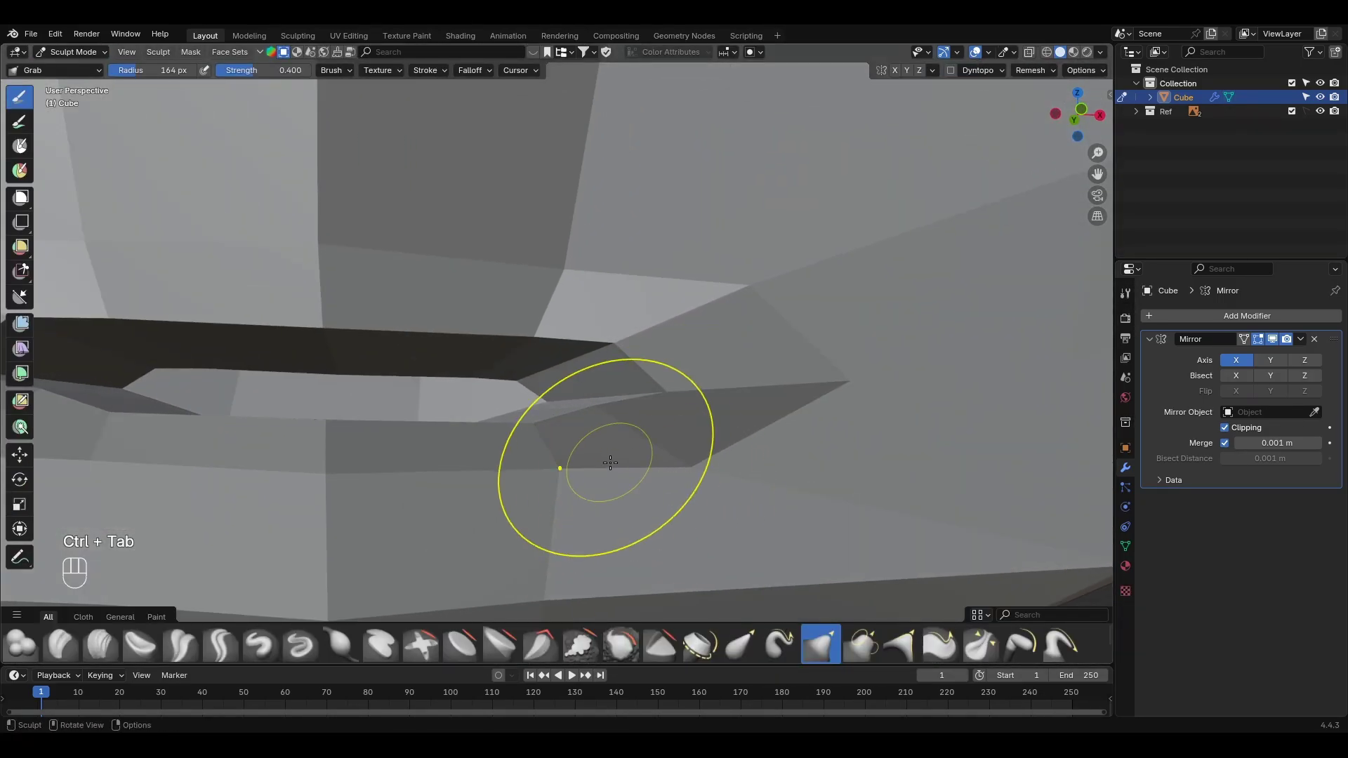
drag(664, 381, 631, 365)
drag(668, 358, 635, 334)
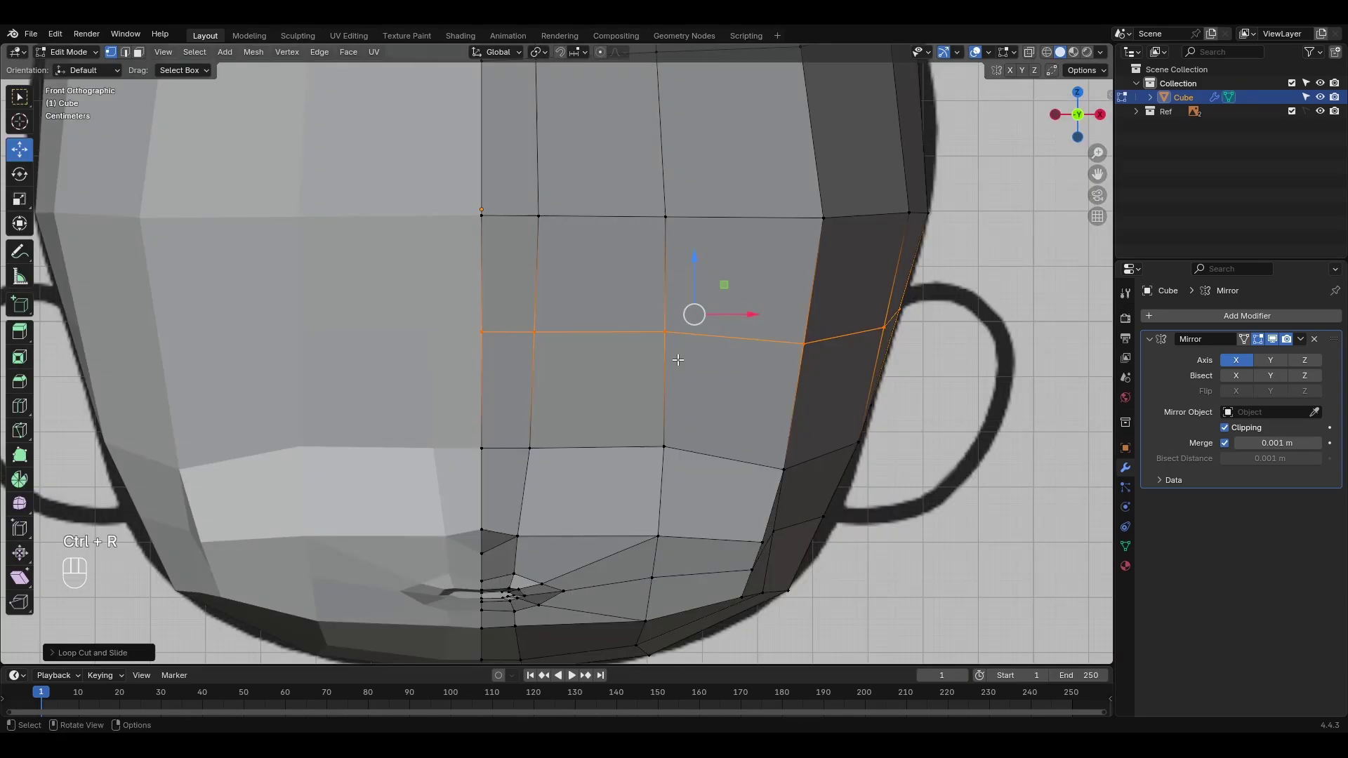
Step: Inset the four faces around the eye area and shape them into a circle with LoopTools
click(593, 428)
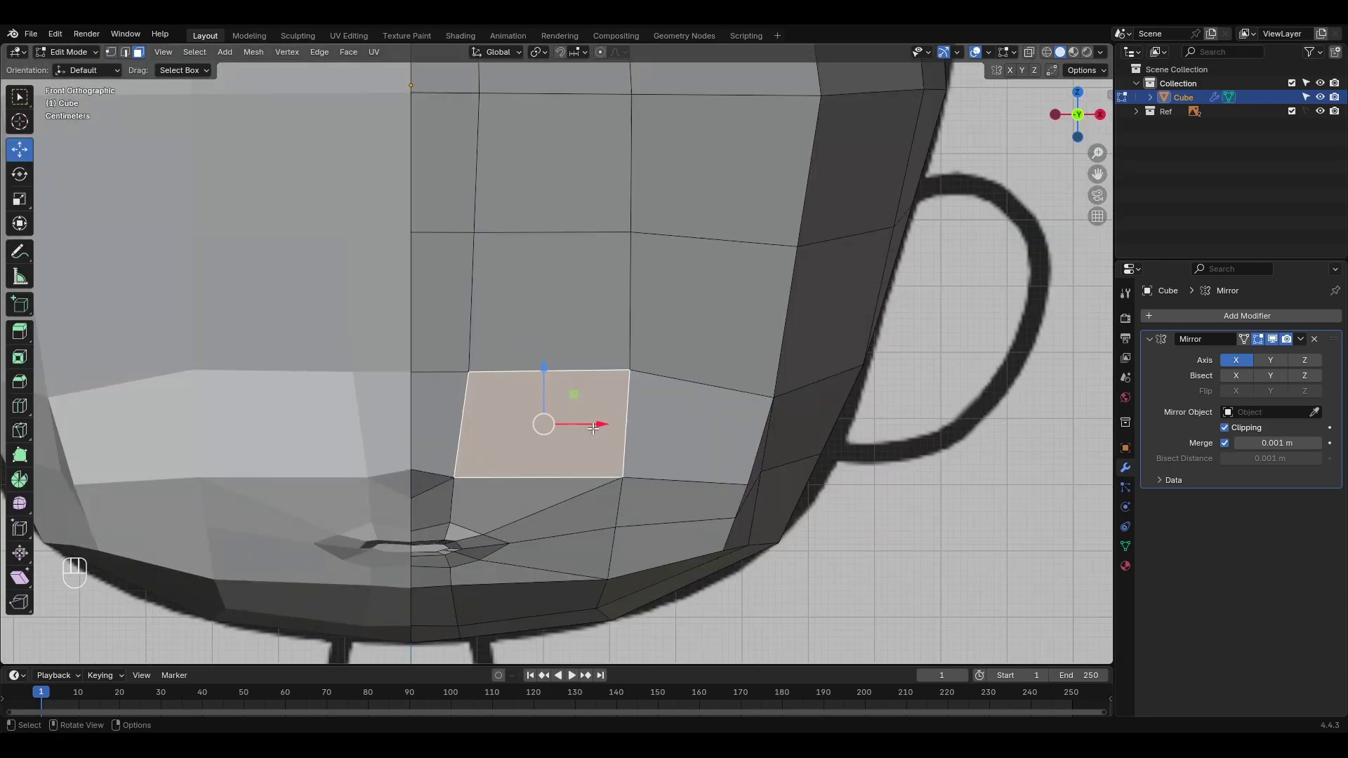
shift+click(698, 428)
shift+click(713, 313)
shift+click(599, 316)
scroll(772, 454, down, 2)
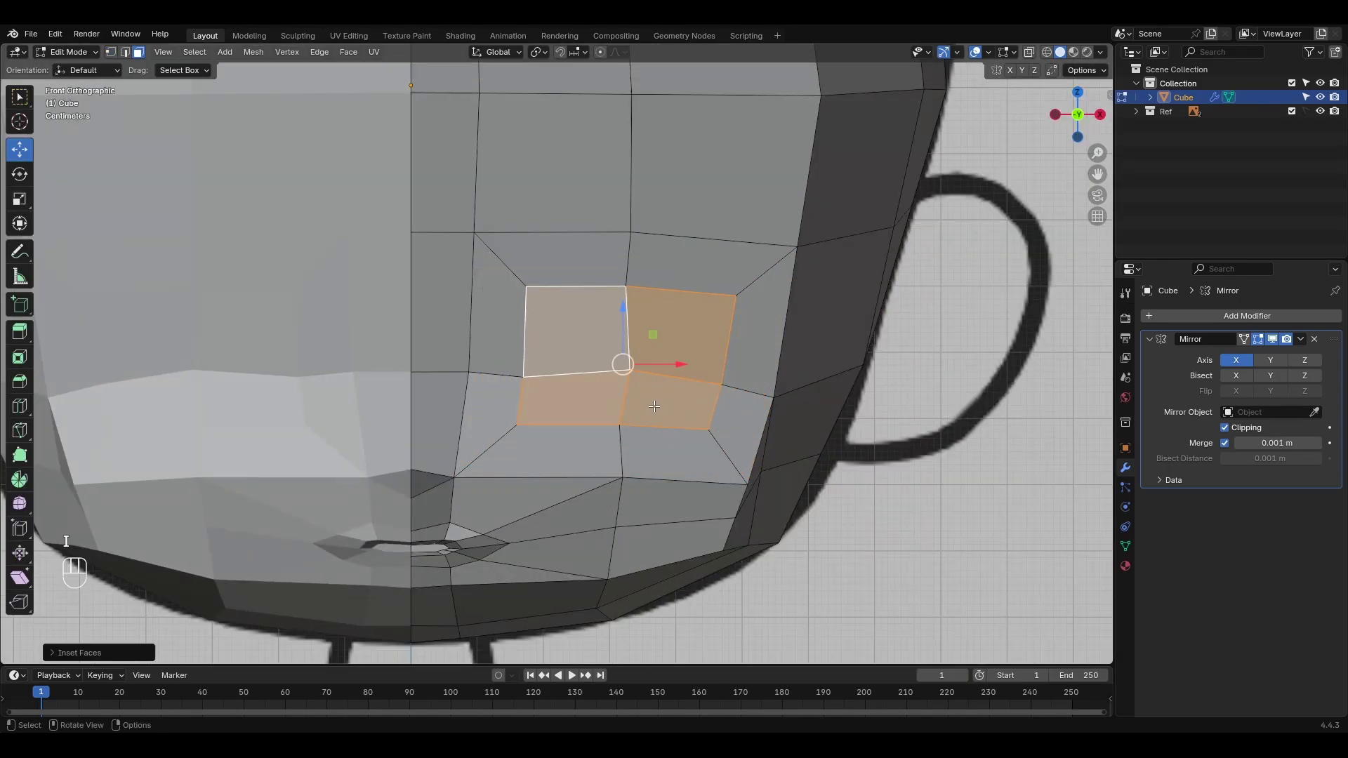
right_click(643, 385)
mouse_move(643, 385)
click(713, 402)
Step: Rotate the circular eye patch slightly and delete its faces to open the eye hole
scroll(720, 370, up, 2)
key(r)
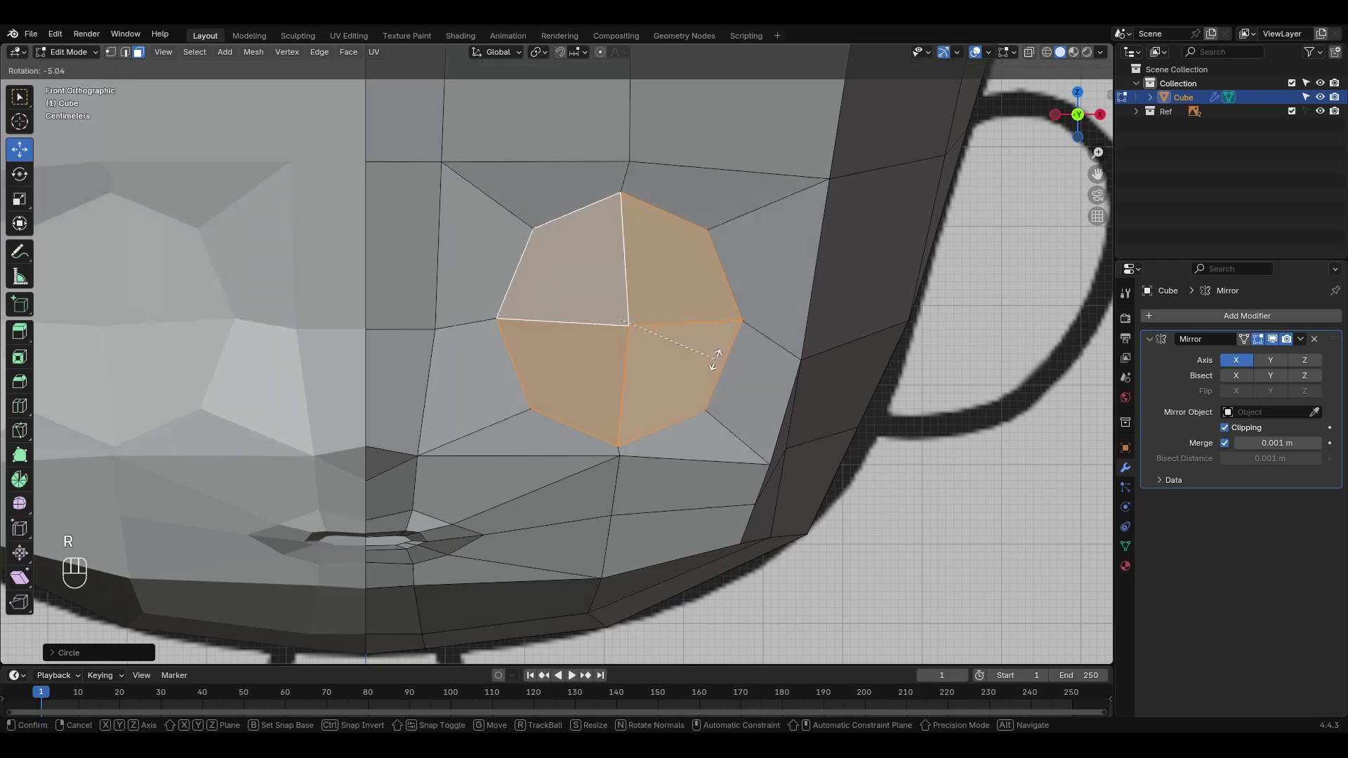
click(709, 360)
key(x)
click(679, 392)
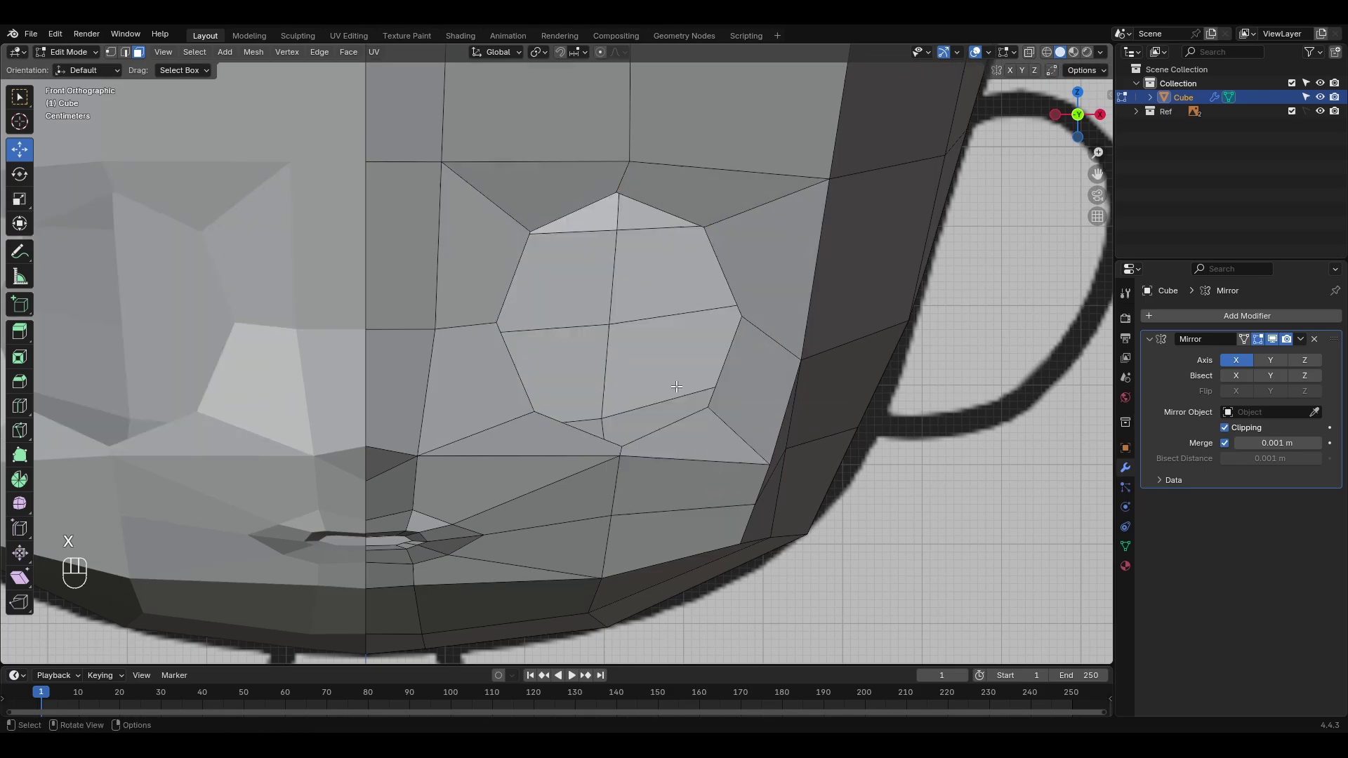
Step: Display the mesh as wireframe in side view and hide the back part of the head
key(1)
scroll(641, 276, down, 3)
key(KP_3)
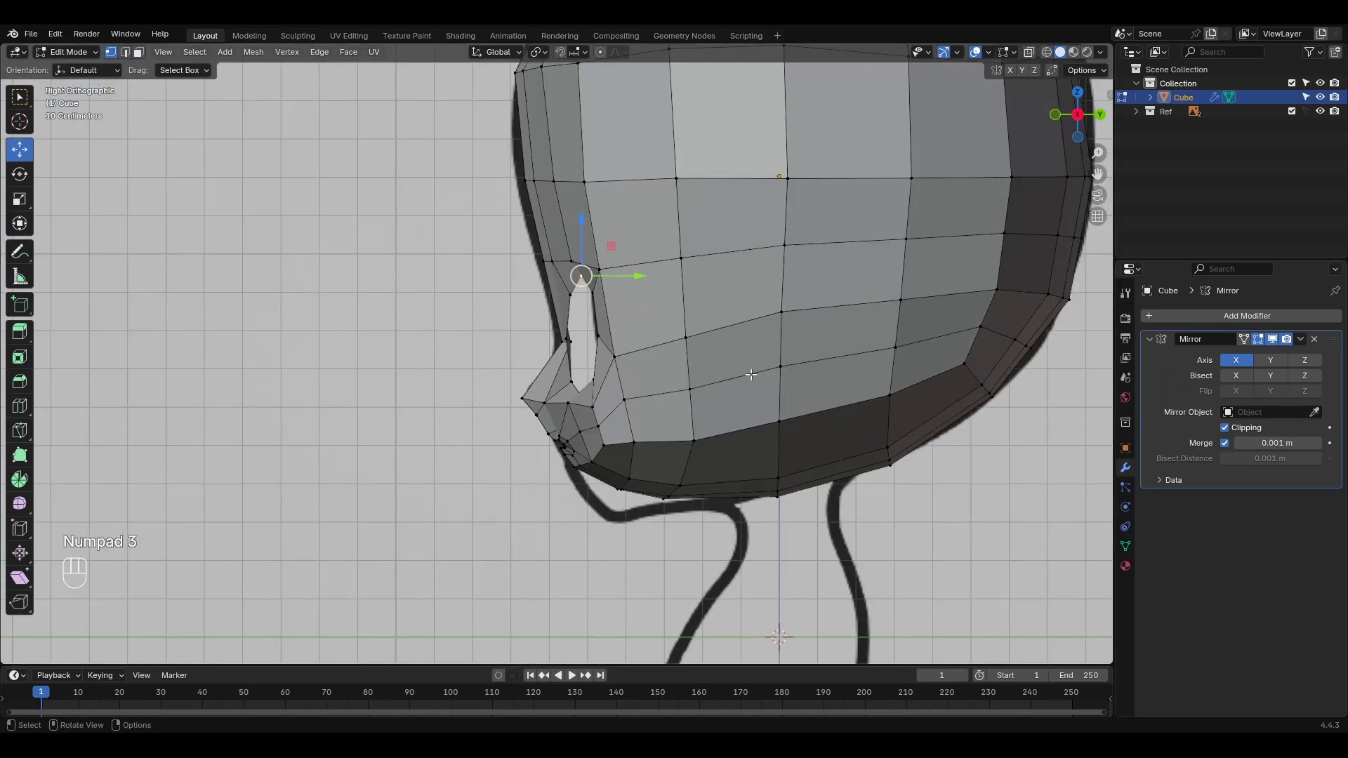
scroll(758, 436, down, 3)
shift+middle_drag(757, 436, 693, 557)
key(shift+z)
drag(834, 162, 590, 618)
key(h)
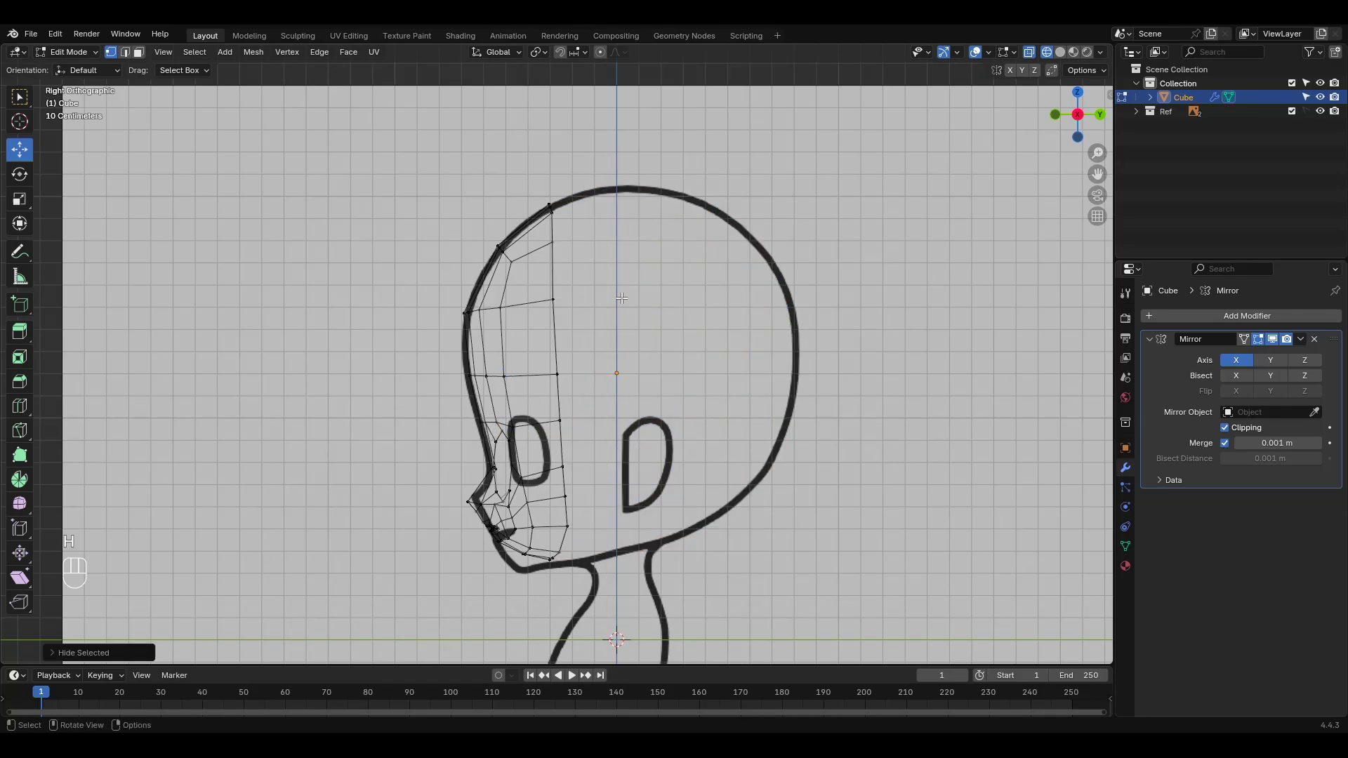
Step: Pull the eye hole's vertices onto the eye outline of the front reference with the Grab brush
key(KP_1)
scroll(642, 416, up, 4)
scroll(622, 534, up, 3)
mouse_move(619, 533)
shift+middle_down()
mouse_move(560, 289)
mouse_move(654, 422)
mouse_move(590, 450)
mouse_move(626, 370)
shift+middle_up()
key(ctrl+Tab)
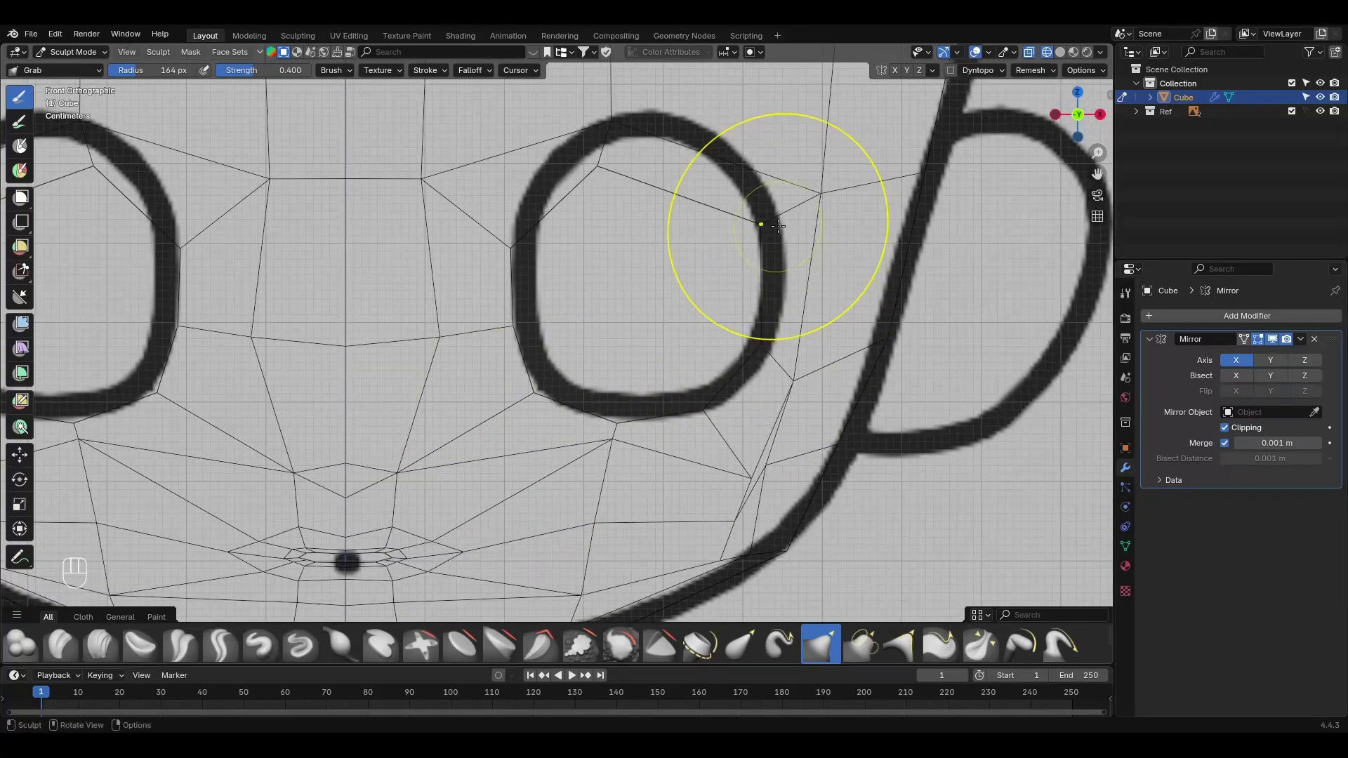
shift+middle_drag(778, 225, 686, 270)
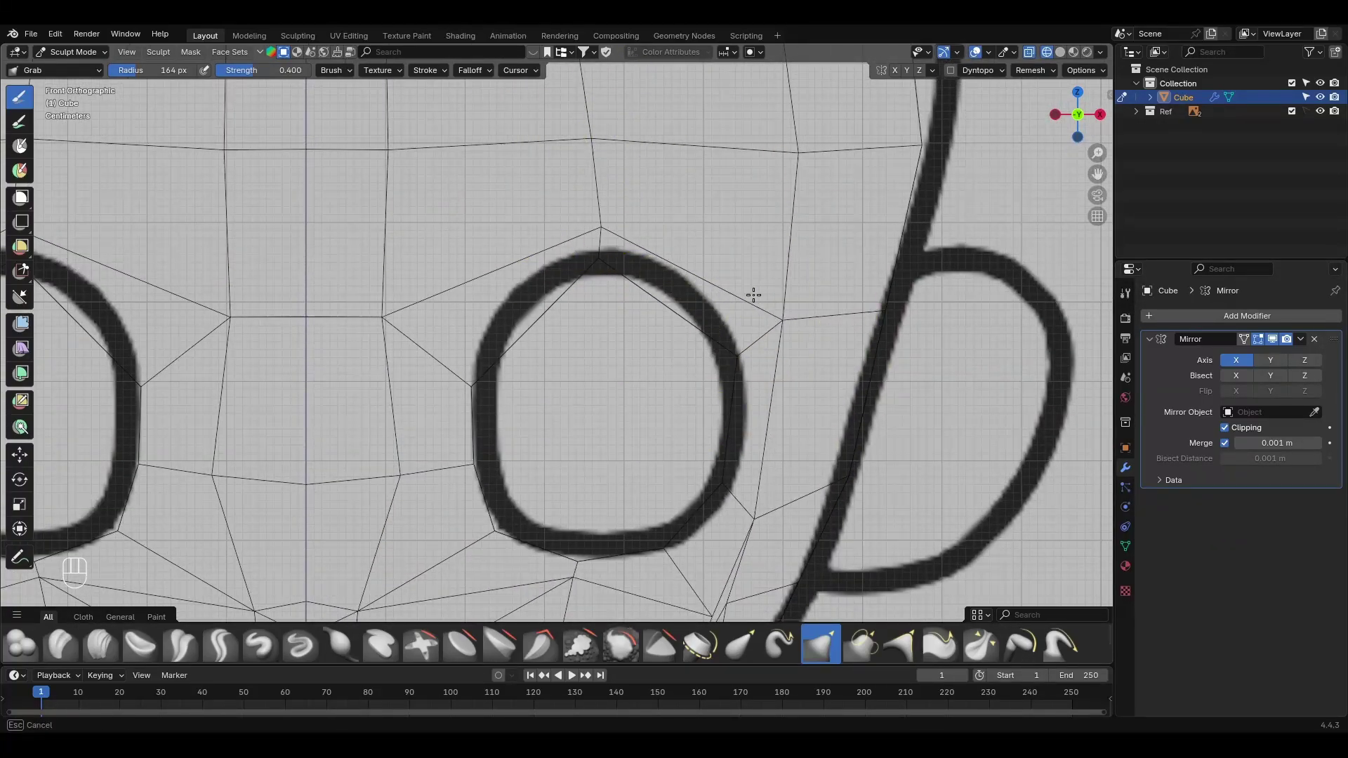
shift+middle_drag(451, 216, 479, 367)
Step: Even out the forehead and brow edges with the Grab brush and refine the eye hole's upper and inner rim
shift+middle_drag(640, 75, 664, 276)
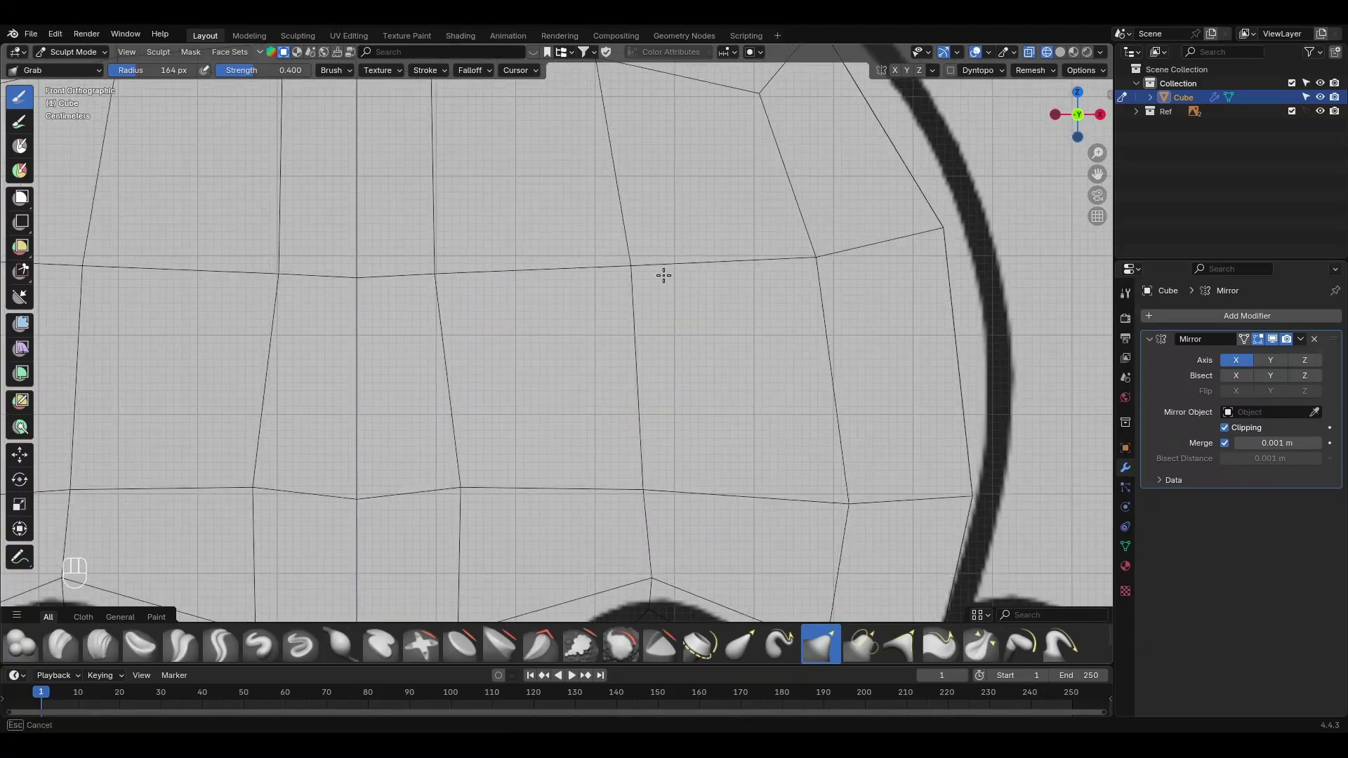
shift+middle_drag(475, 474, 371, 323)
shift+middle_drag(692, 428, 685, 246)
drag(538, 279, 540, 234)
scroll(540, 233, up, 2)
shift+middle_drag(537, 148, 543, 203)
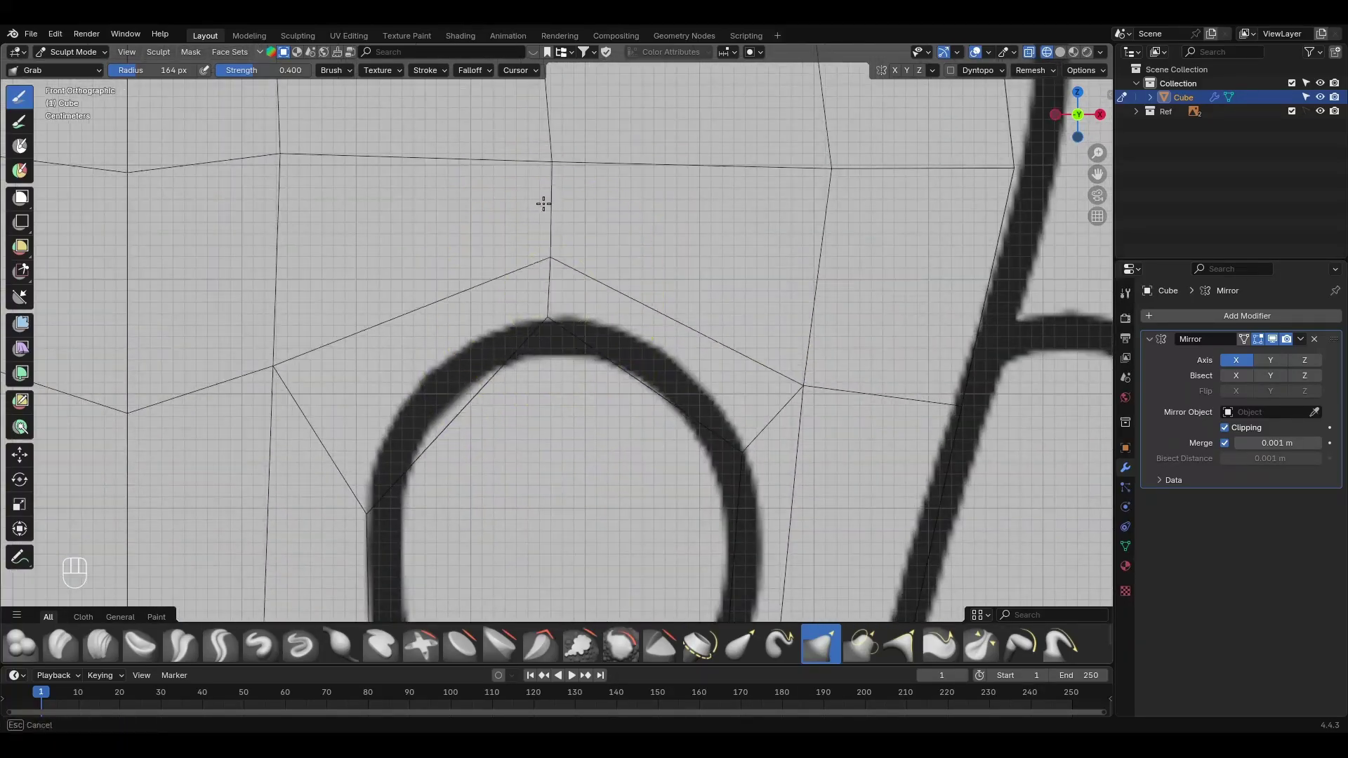
drag(377, 505, 390, 397)
shift+middle_drag(680, 431, 537, 134)
shift+middle_drag(625, 433, 735, 288)
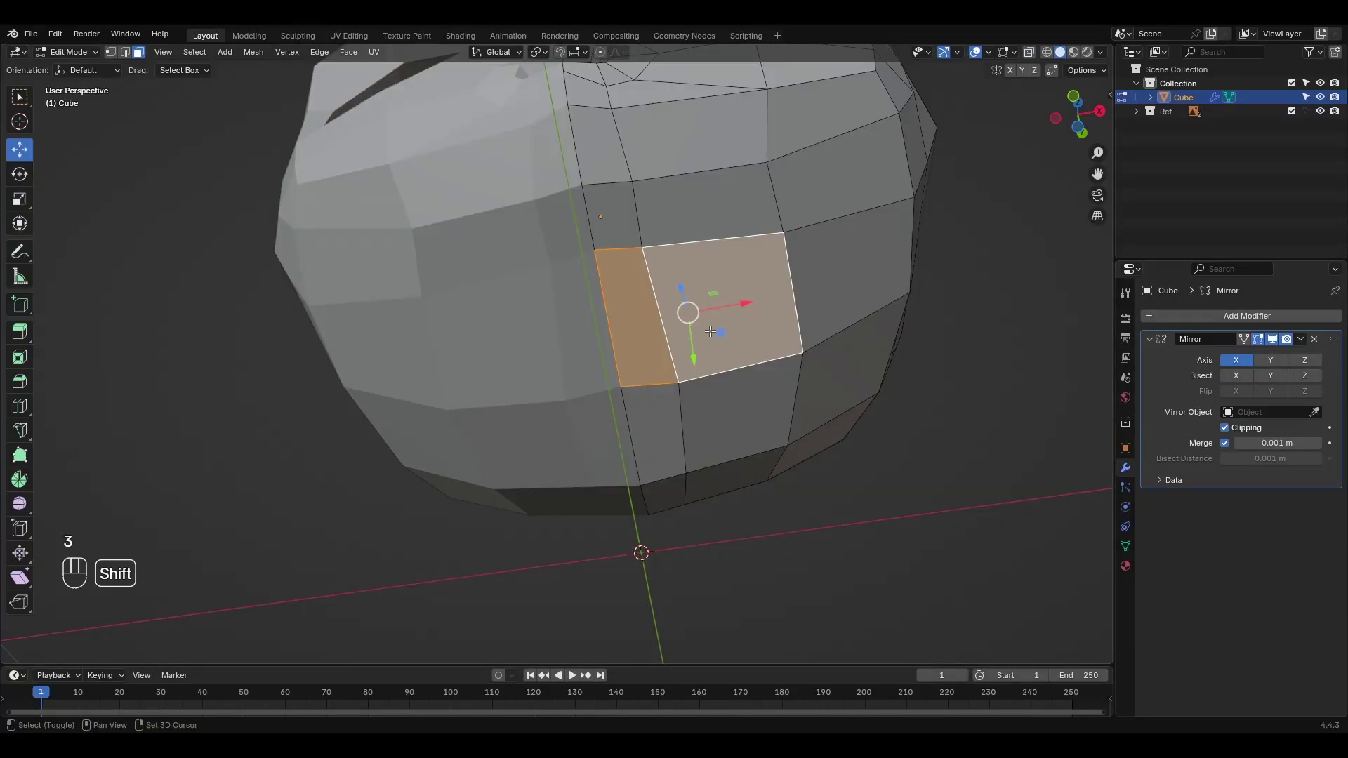
Step: Inset the four faces on the underside of the head with the boundary option toggled for the mirror edge
mouse_move(641, 551)
middle_down()
mouse_move(602, 443)
mouse_move(587, 512)
middle_up()
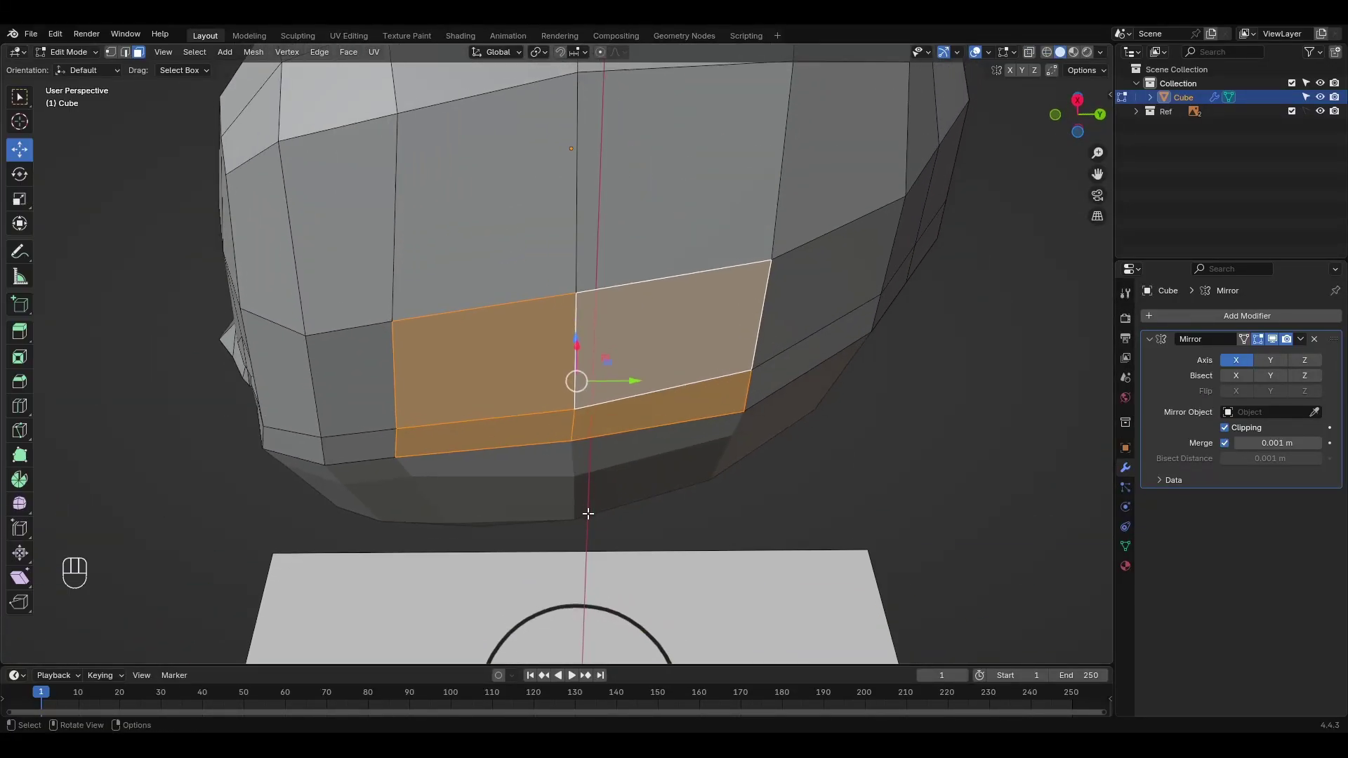
key(i)
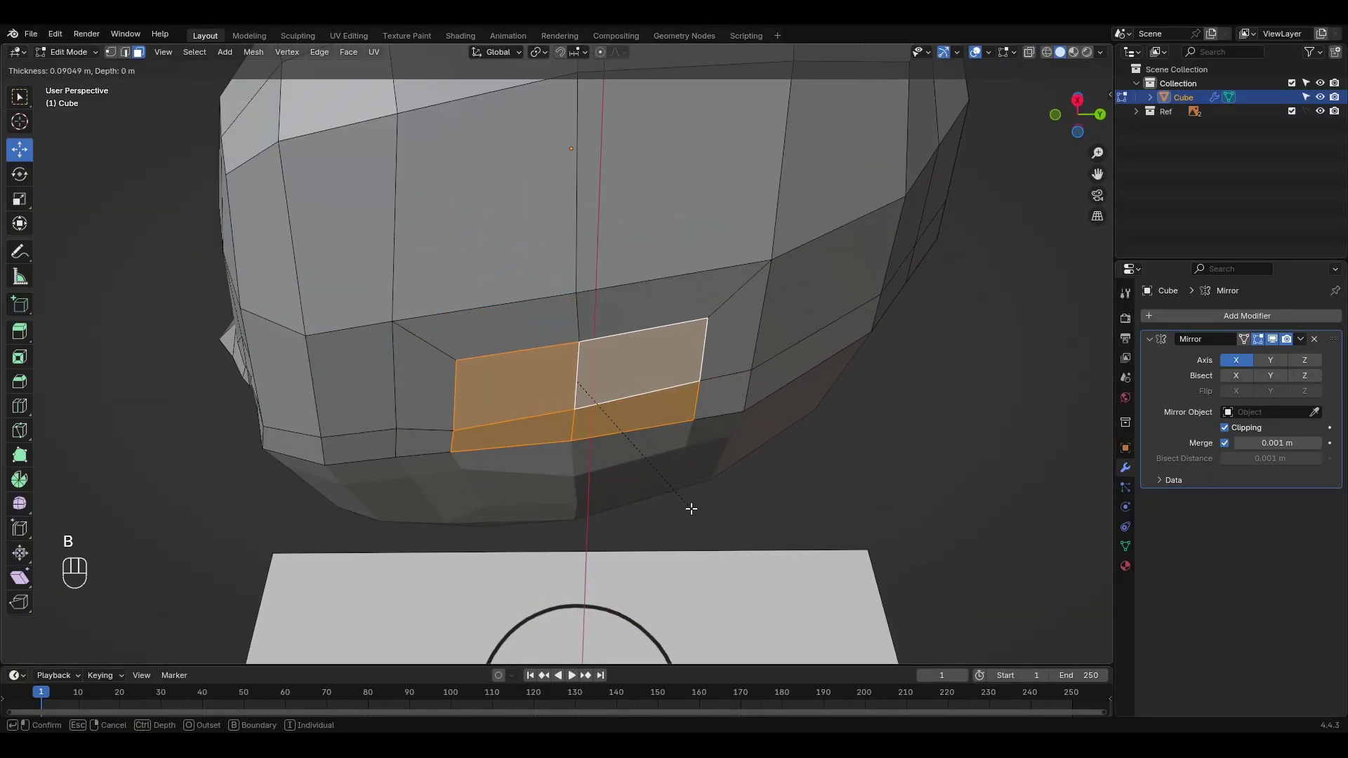
key(b)
click(606, 487)
Step: Shape the inset faces on the head's underside into a circle with LoopTools and adjust their position
middle_drag(606, 487, 591, 432)
right_click(591, 431)
mouse_move(604, 431)
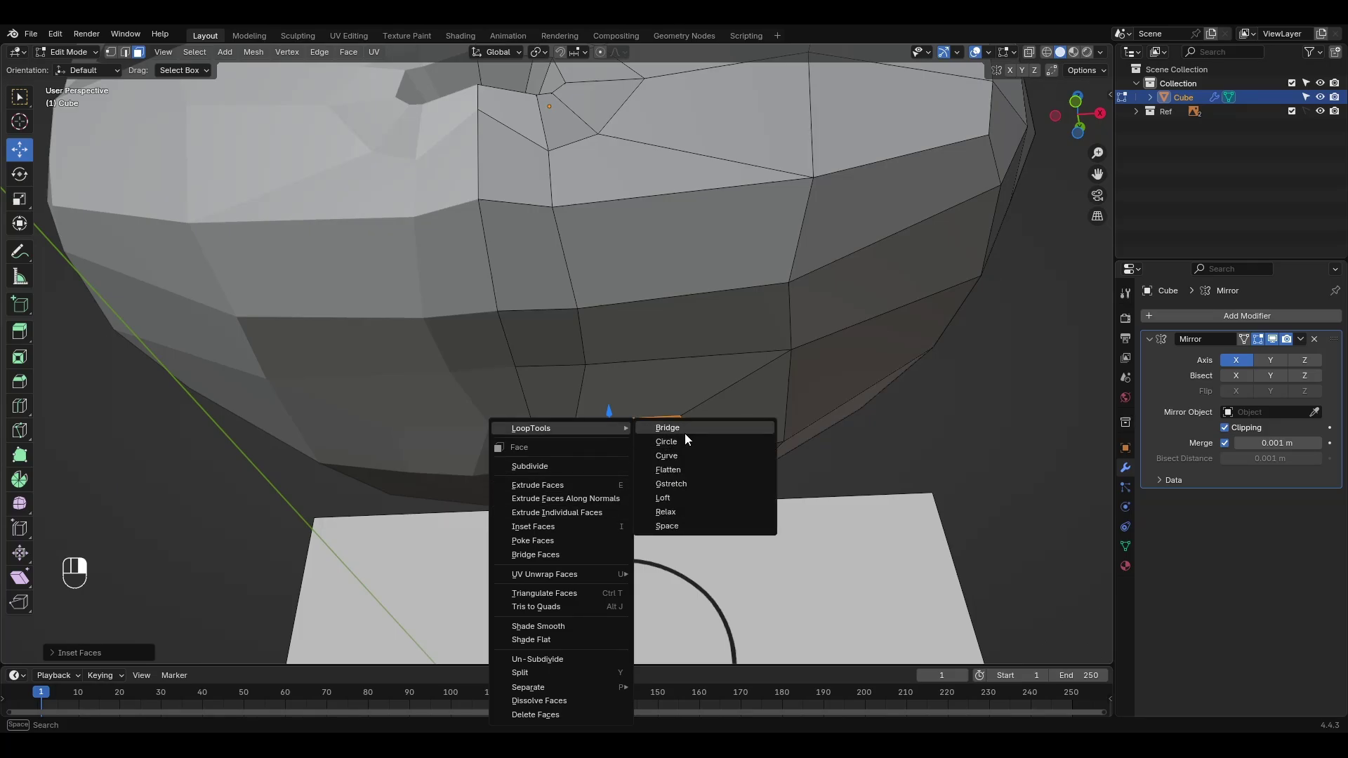
click(692, 439)
middle_drag(692, 439, 681, 388)
drag(665, 448, 643, 444)
middle_drag(643, 445, 483, 511)
Step: Extrude the circular faces down into a neck, scale down its end and move it onto the side reference's neck outline
key(KP_3)
drag(582, 470, 567, 490)
scroll(583, 509, down, 1)
shift+middle_drag(592, 516, 566, 408)
key(e)
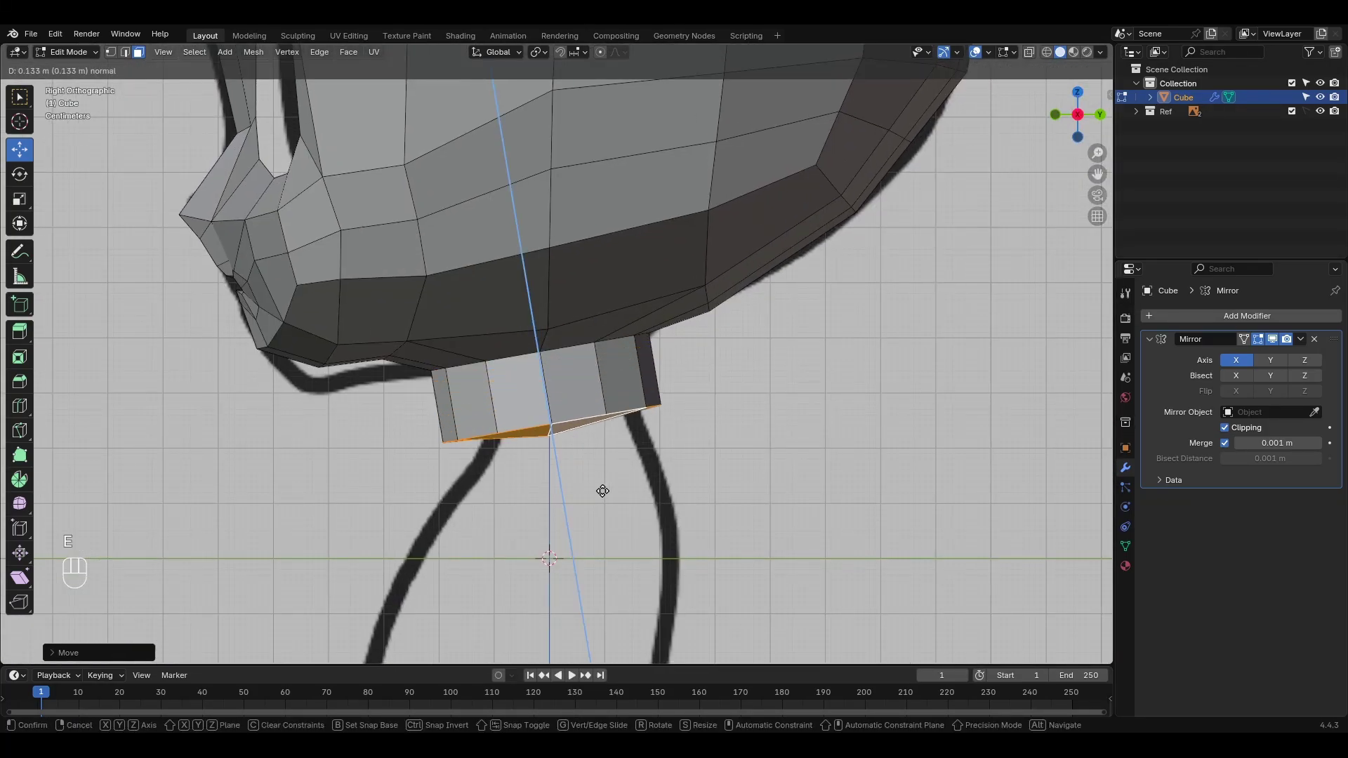
click(608, 500)
key(s)
click(625, 479)
drag(553, 434, 565, 463)
Step: Delete the faces closing the neck's lower end and add a scaled edge loop around the middle of the neck
key(x)
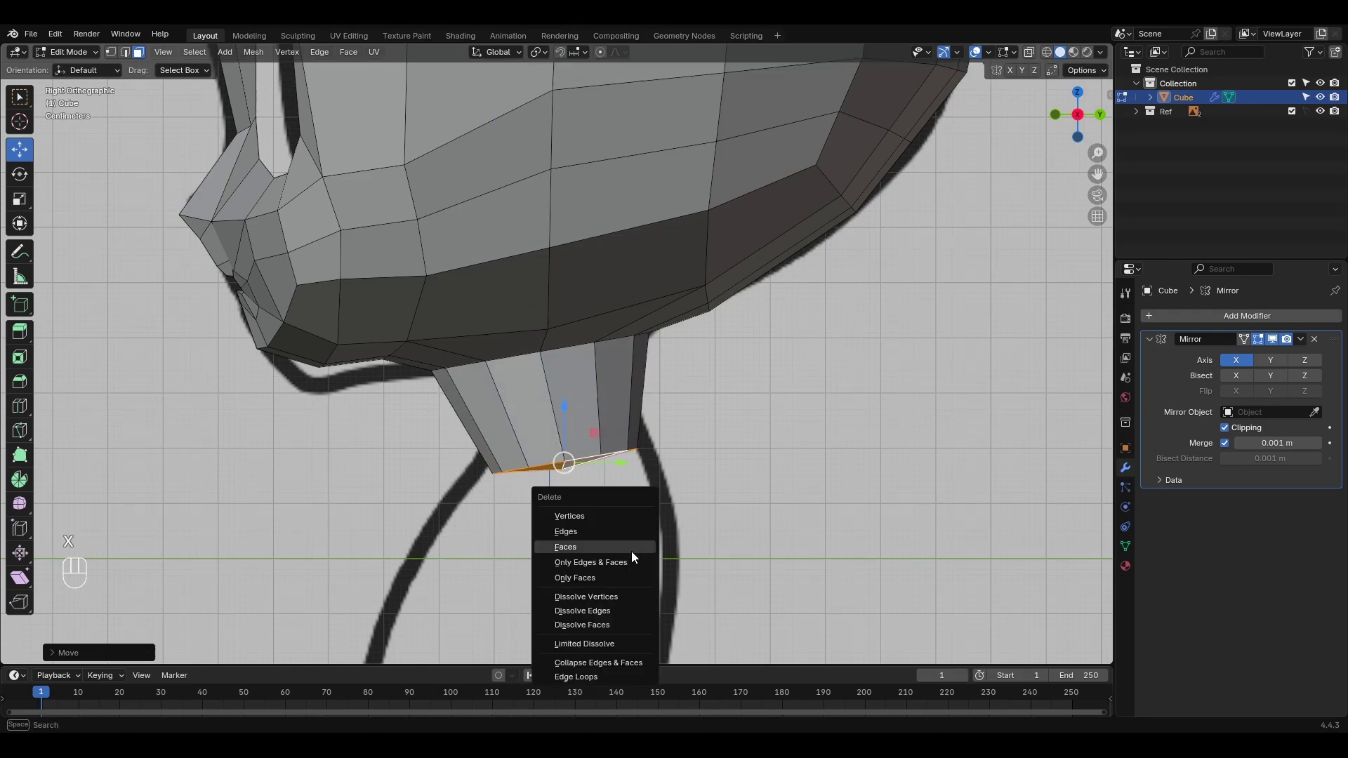
click(613, 547)
middle_drag(612, 547, 616, 485)
key(ctrl+r)
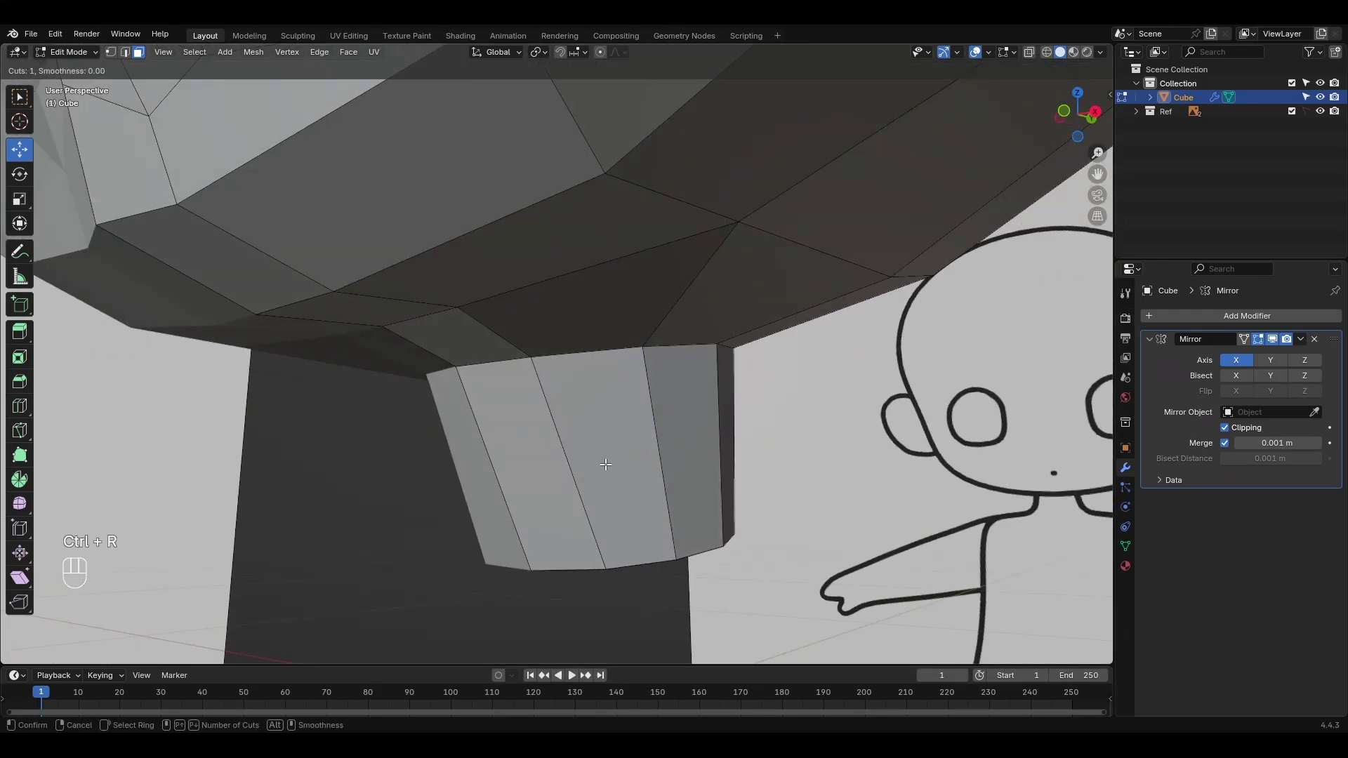
click(617, 485)
key(s)
click(762, 475)
Step: Scale down the edge loop where the neck meets the head and nudge it in side view
alt+click(529, 362)
middle_drag(782, 412, 742, 412)
key(s)
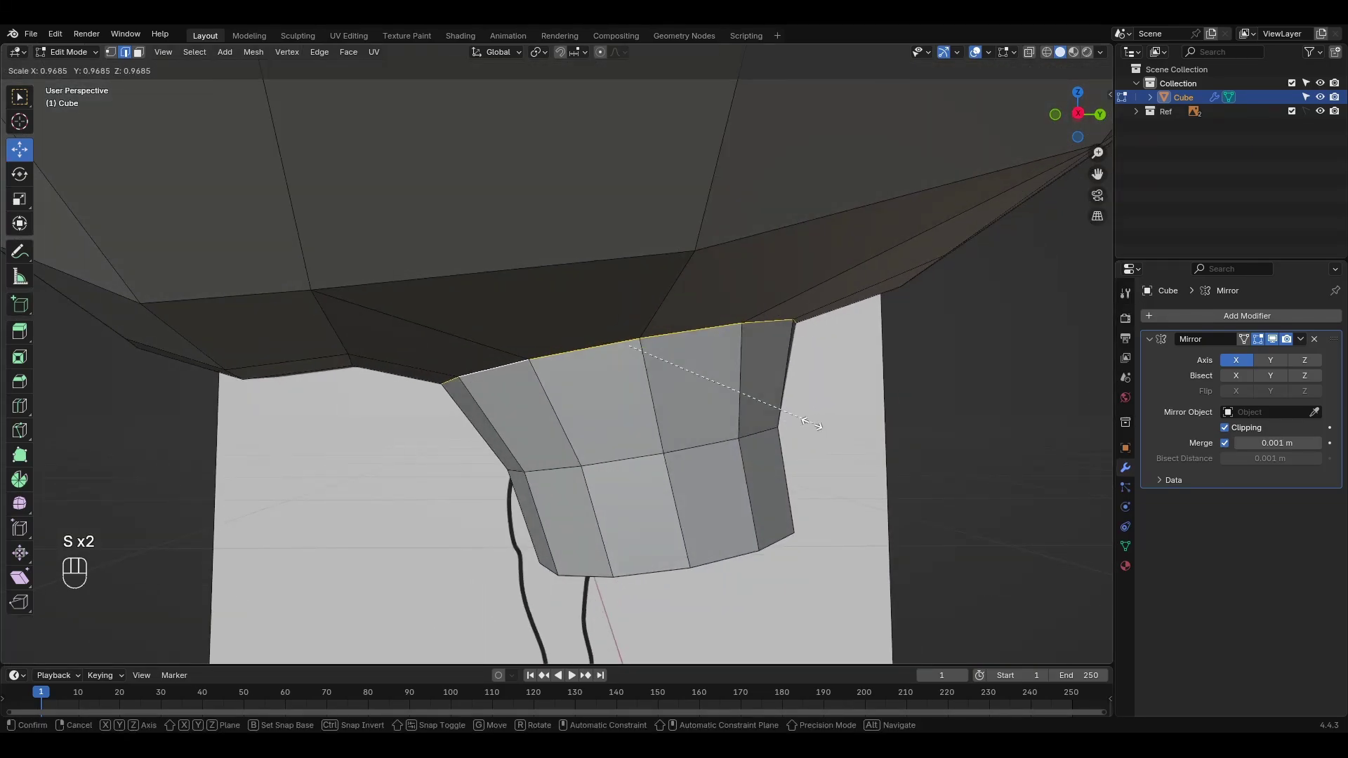
click(786, 420)
key(KP_3)
drag(632, 364, 631, 366)
Step: Reposition the under-chin edge and the jaw and cheek vertices in side view to even out the side of the face
shift+middle_drag(375, 369, 507, 370)
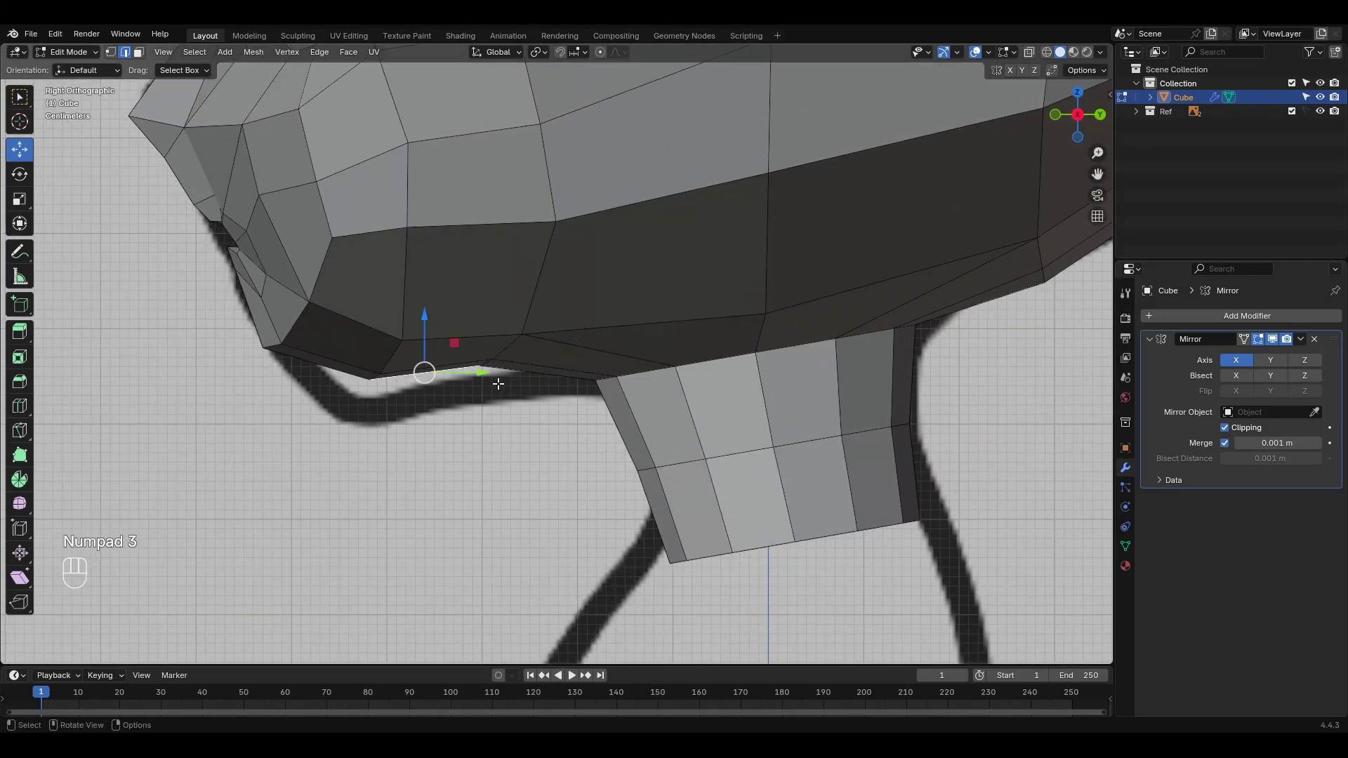
click(522, 334)
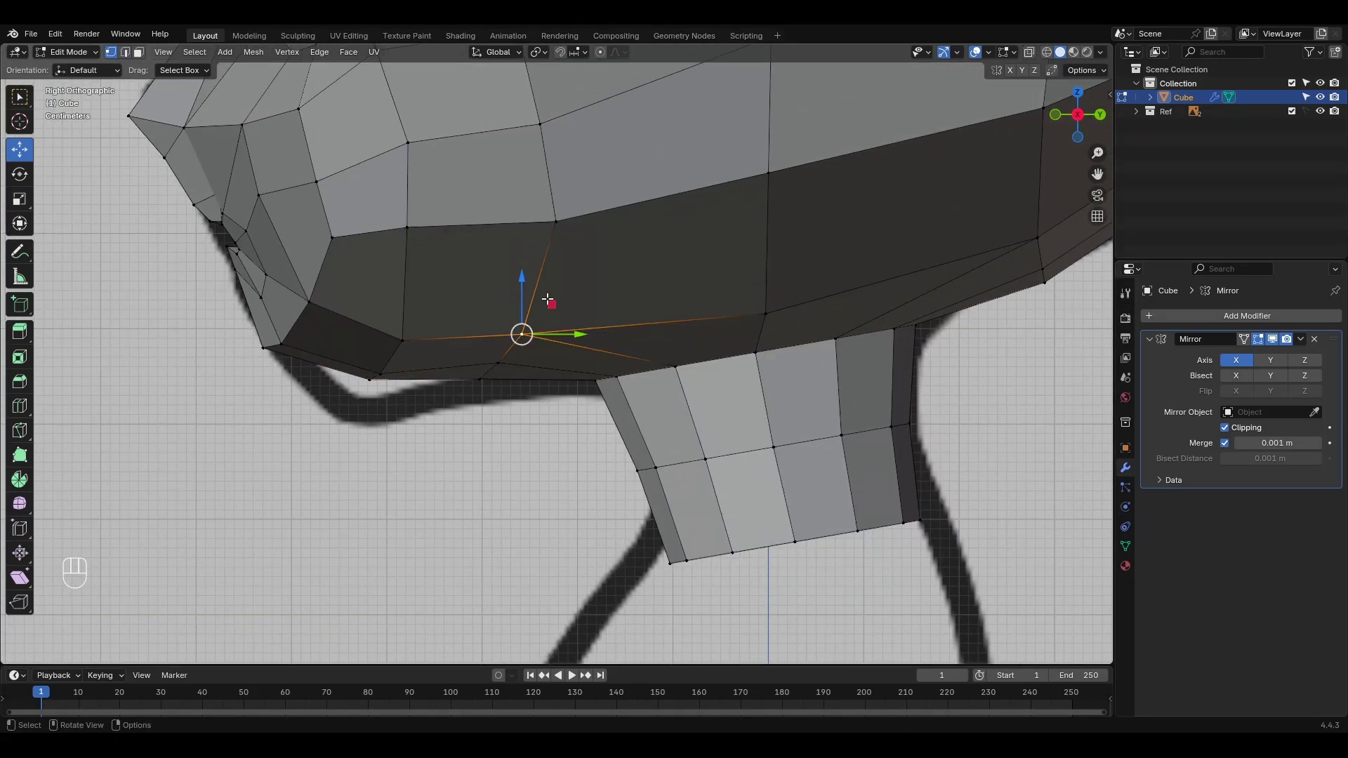
shift+middle_drag(560, 194, 588, 372)
click(568, 302)
drag(568, 302, 568, 288)
click(543, 210)
shift+middle_drag(543, 210, 541, 421)
drag(541, 422, 553, 343)
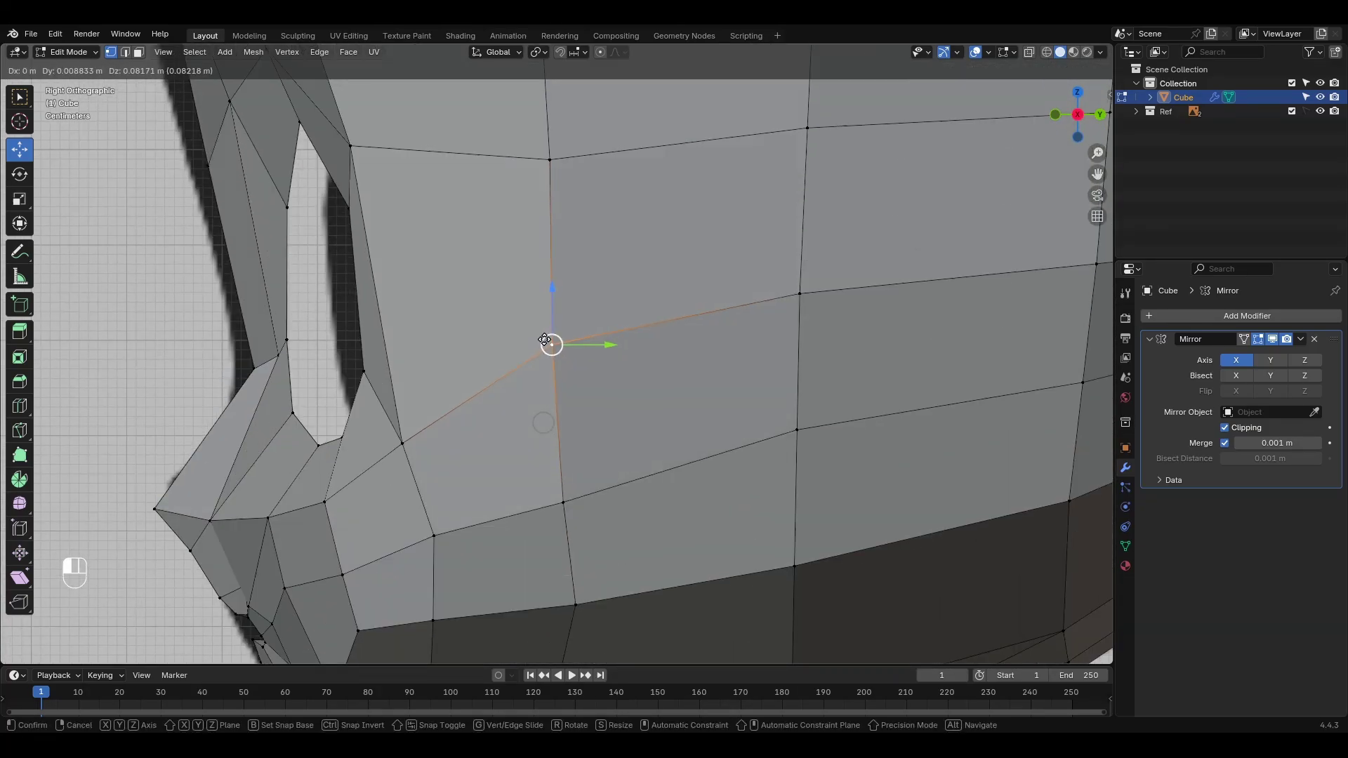
Step: Move the brow vertex above the eye hole slightly forward and down in side view
scroll(553, 344, down, 3)
shift+middle_drag(521, 271, 457, 360)
scroll(321, 261, up, 3)
shift+middle_drag(320, 261, 401, 302)
click(411, 309)
drag(412, 307, 404, 318)
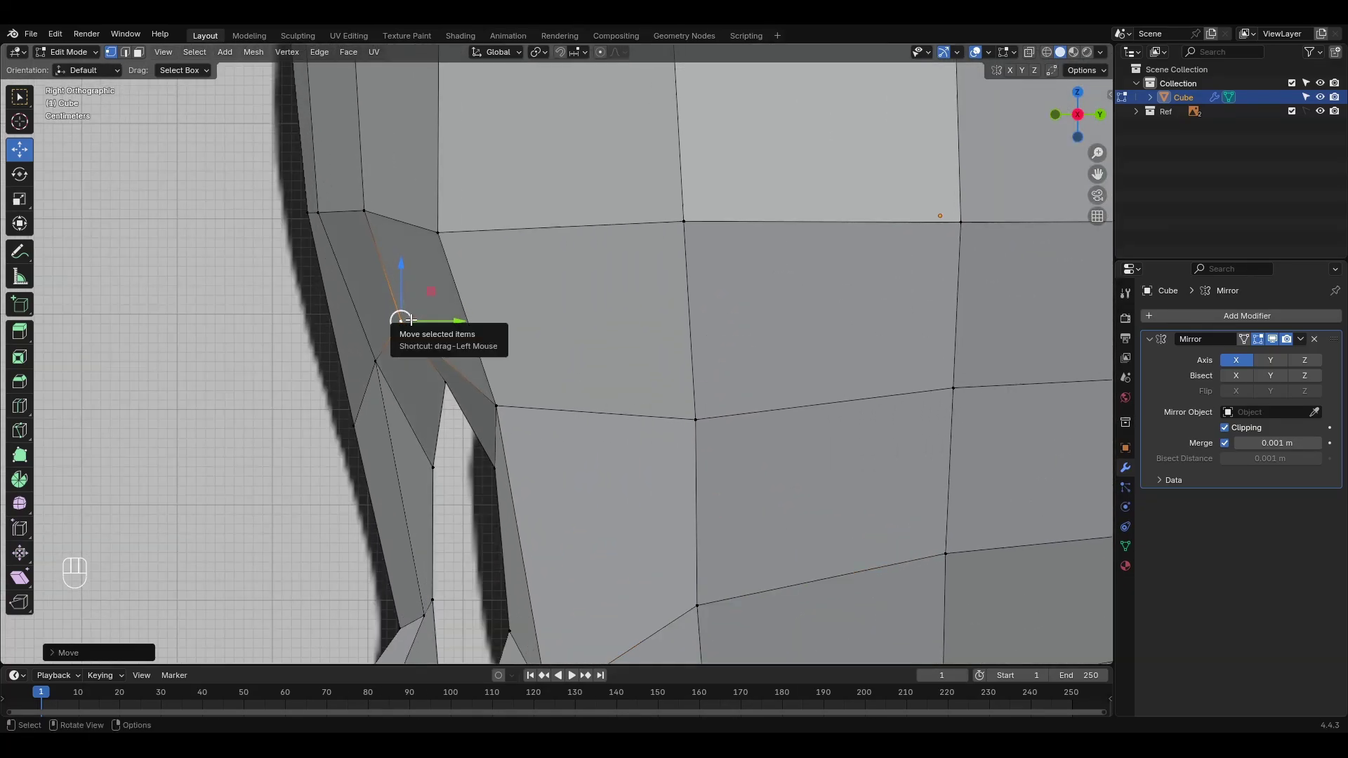
scroll(410, 320, down, 3)
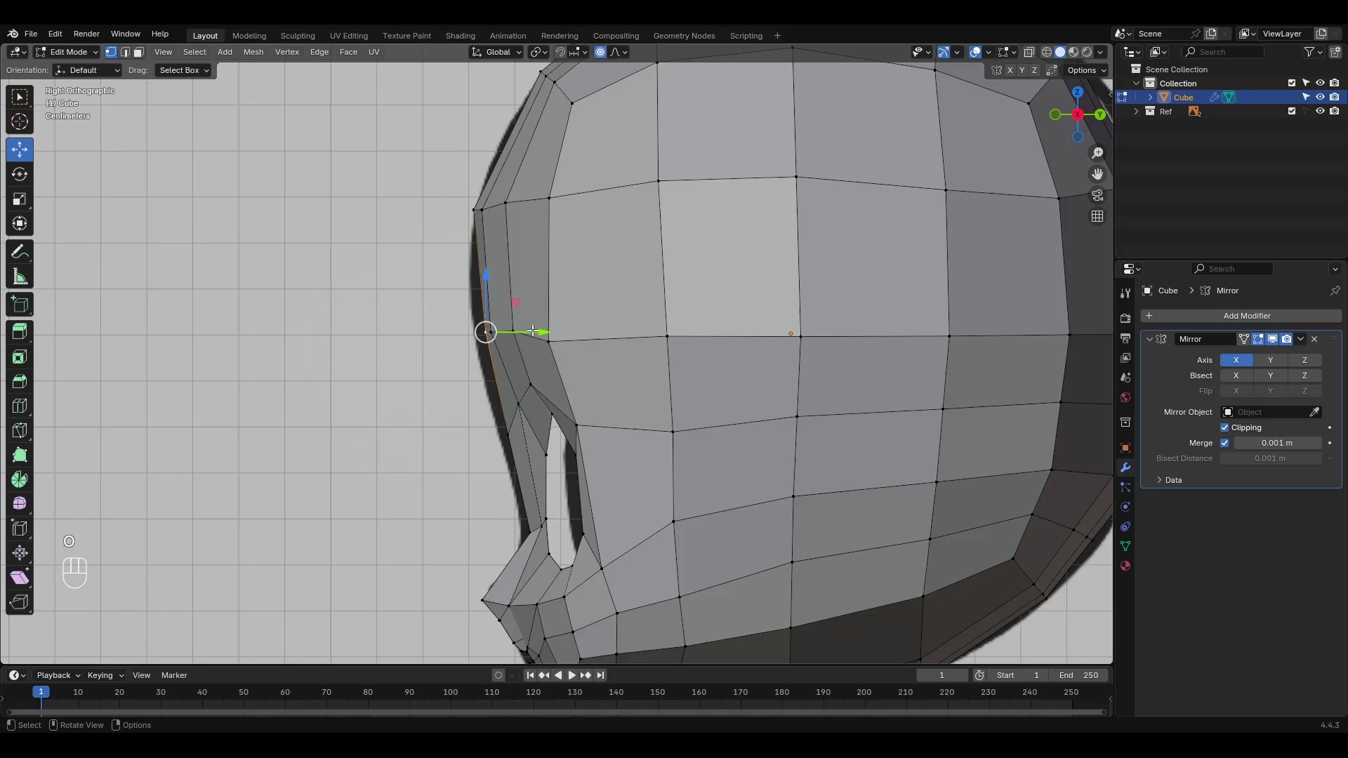
Step: Flatten the mouth's inner edge loop along Z and extrude it backwards into the head
key(KP_1)
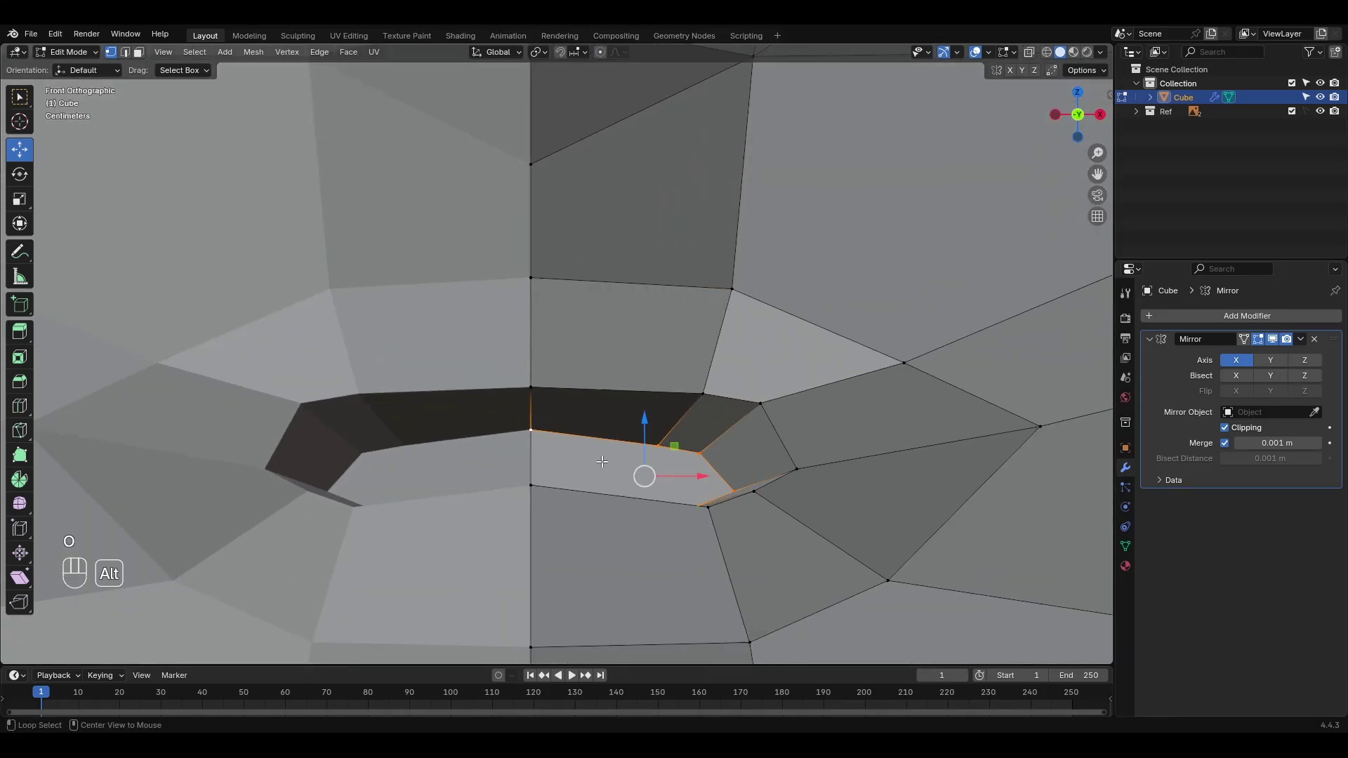
middle_drag(602, 462, 737, 478)
key(s)
key(z)
click(741, 391)
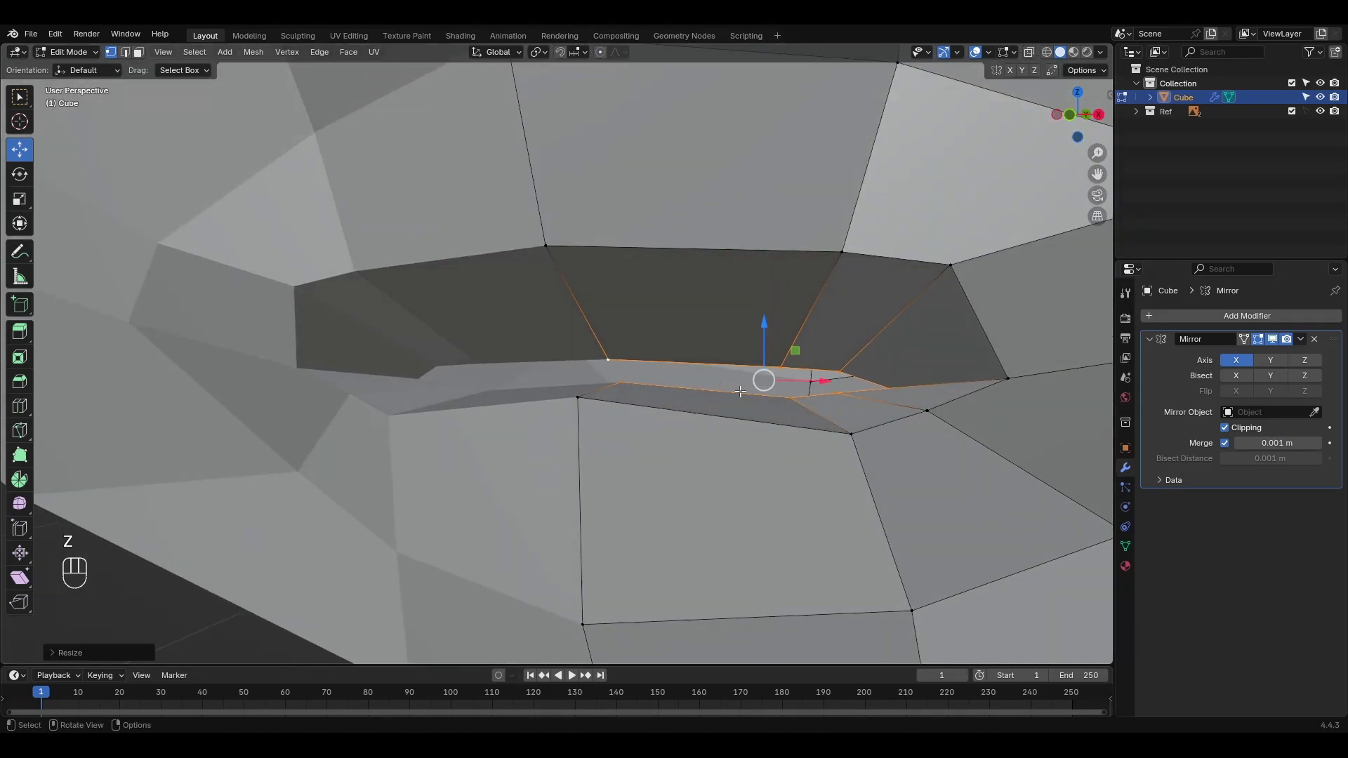
key(KP_3)
key(e)
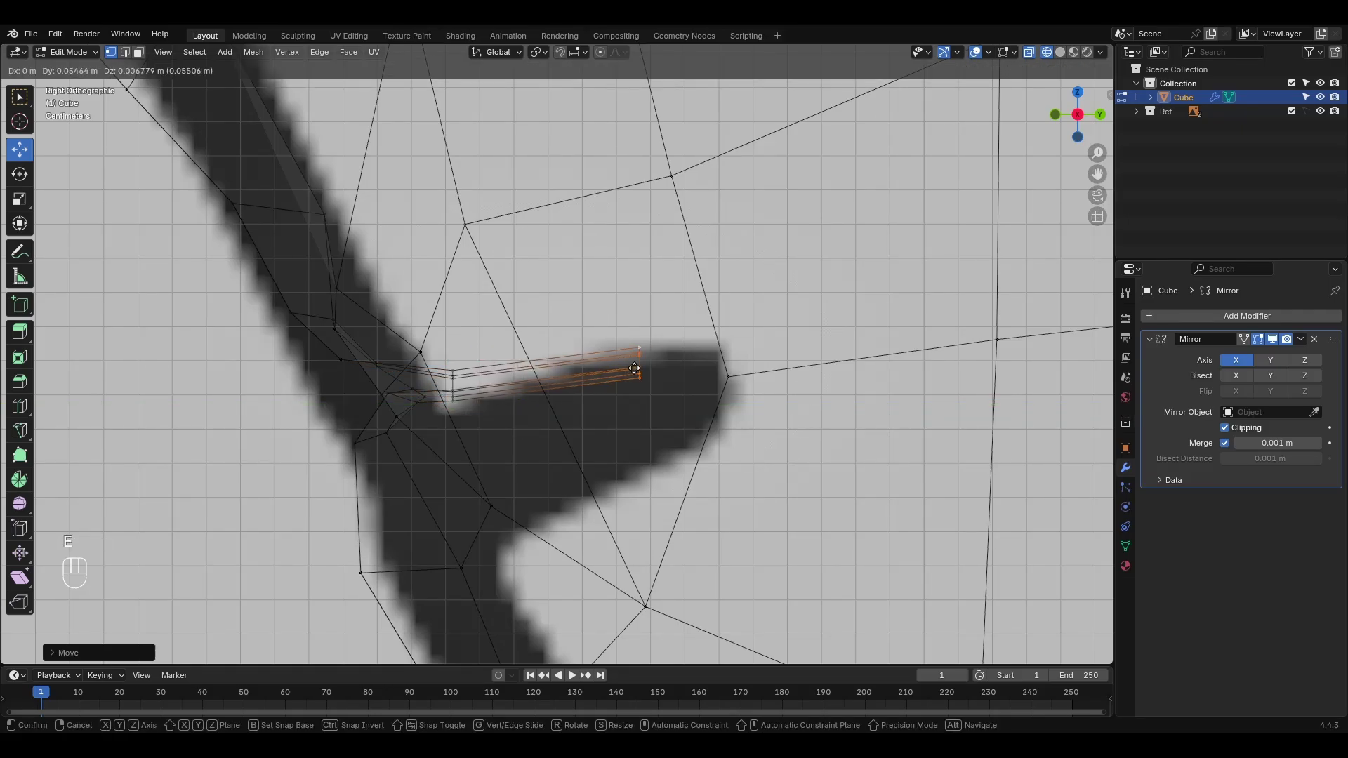
Step: Show the wireframe in Sculpt Mode and widen the mouth cavity inside the head with the Grab brush at 203 px radius
key(ctrl+Tab)
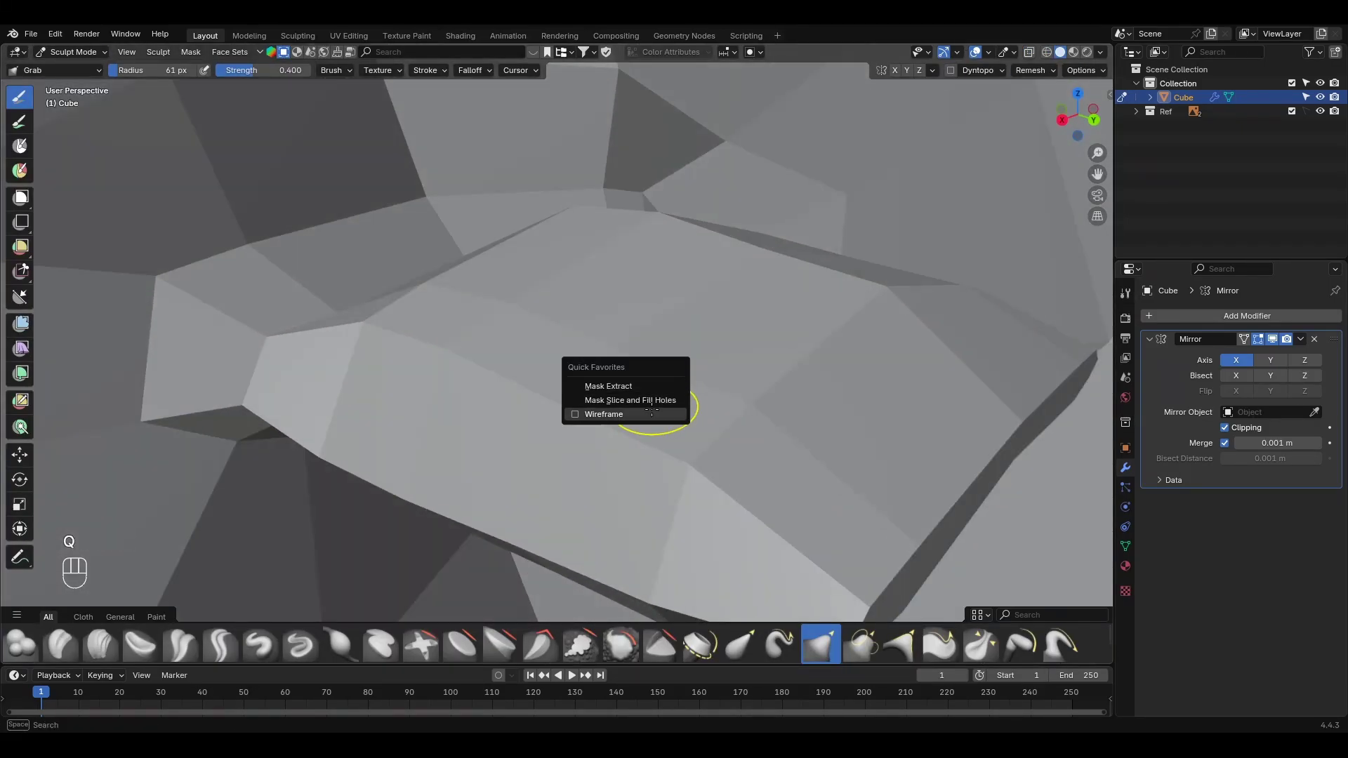
click(651, 415)
key(f)
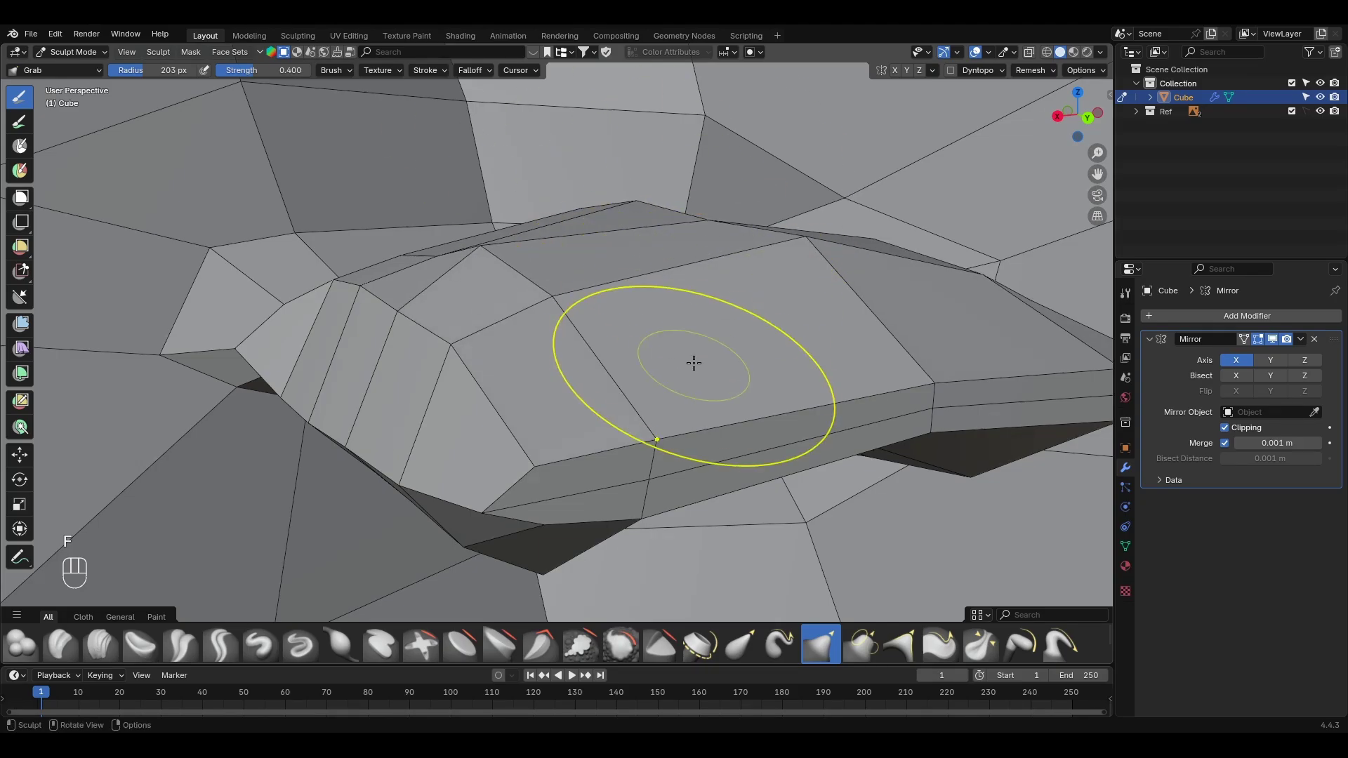
middle_drag(694, 363, 800, 234)
drag(800, 234, 710, 313)
middle_drag(710, 314, 740, 283)
drag(741, 283, 643, 338)
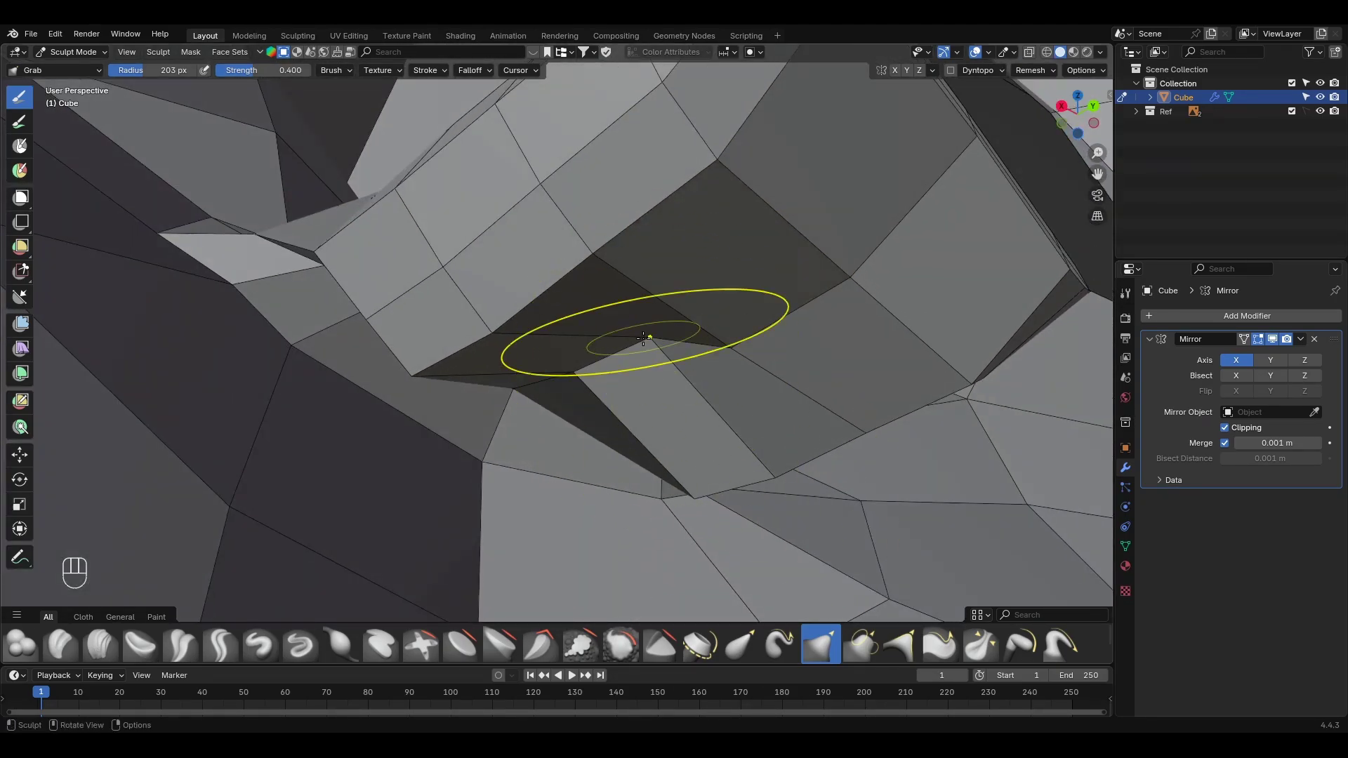
middle_drag(644, 338, 587, 352)
drag(587, 352, 469, 611)
middle_drag(469, 610, 658, 422)
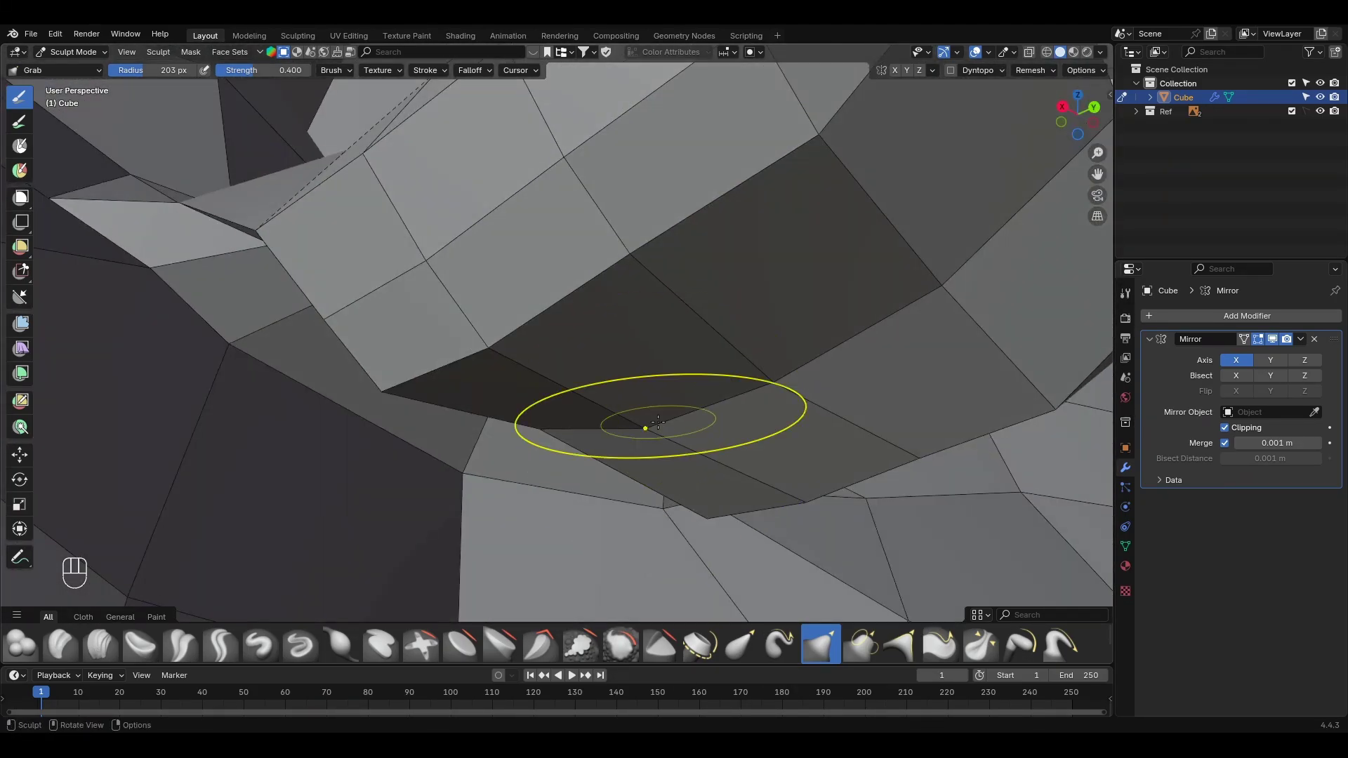
middle_drag(667, 344, 558, 274)
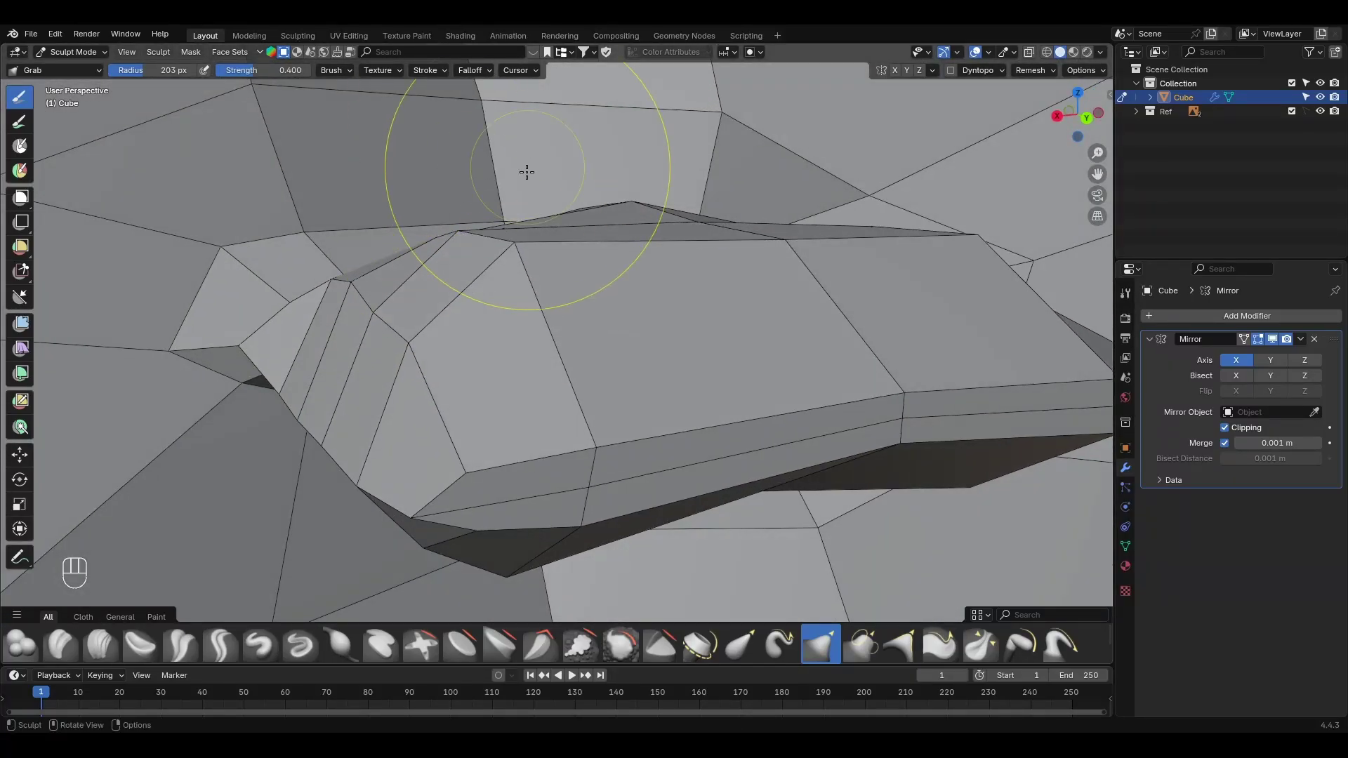
Step: Round out the mouth cavity with the Inflate/Deflate brush at strength 0.500
middle_drag(526, 172, 717, 325)
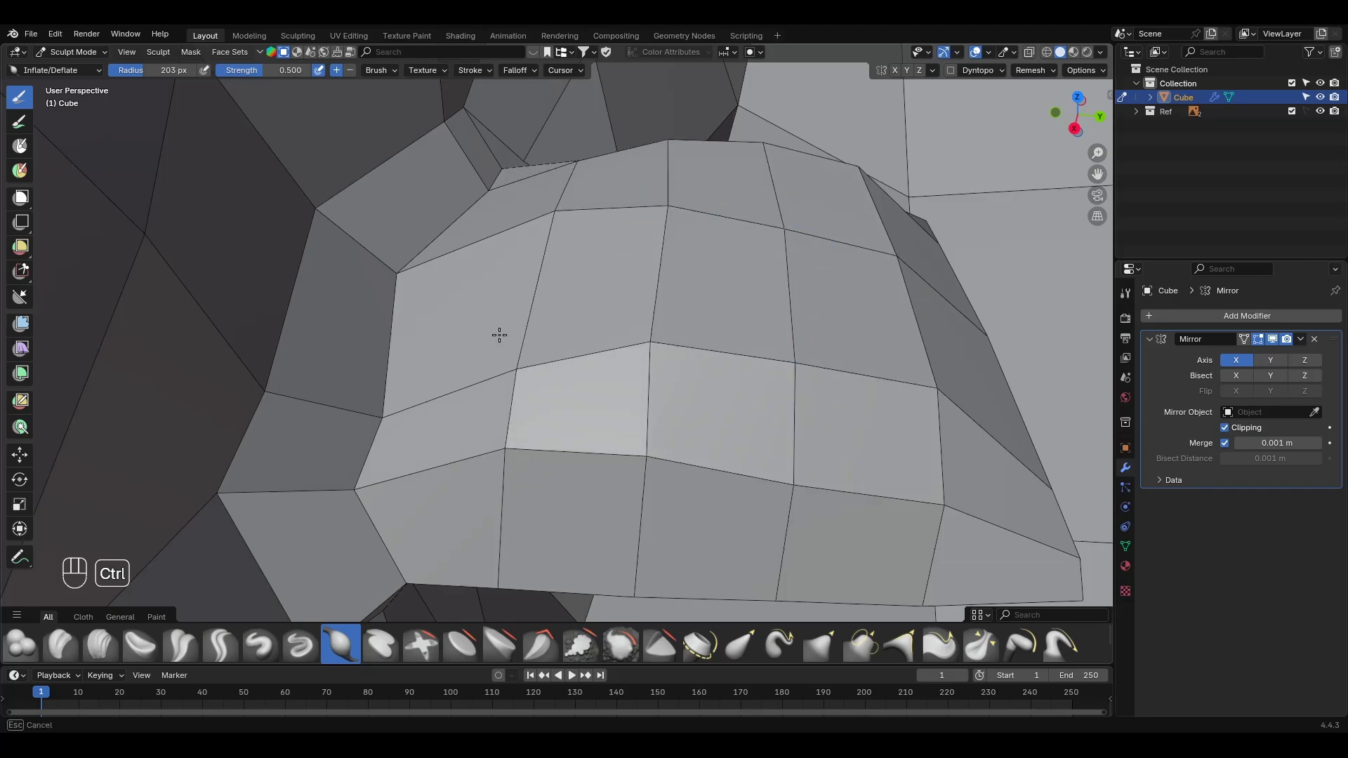
middle_drag(814, 315, 717, 222)
middle_drag(660, 405, 648, 354)
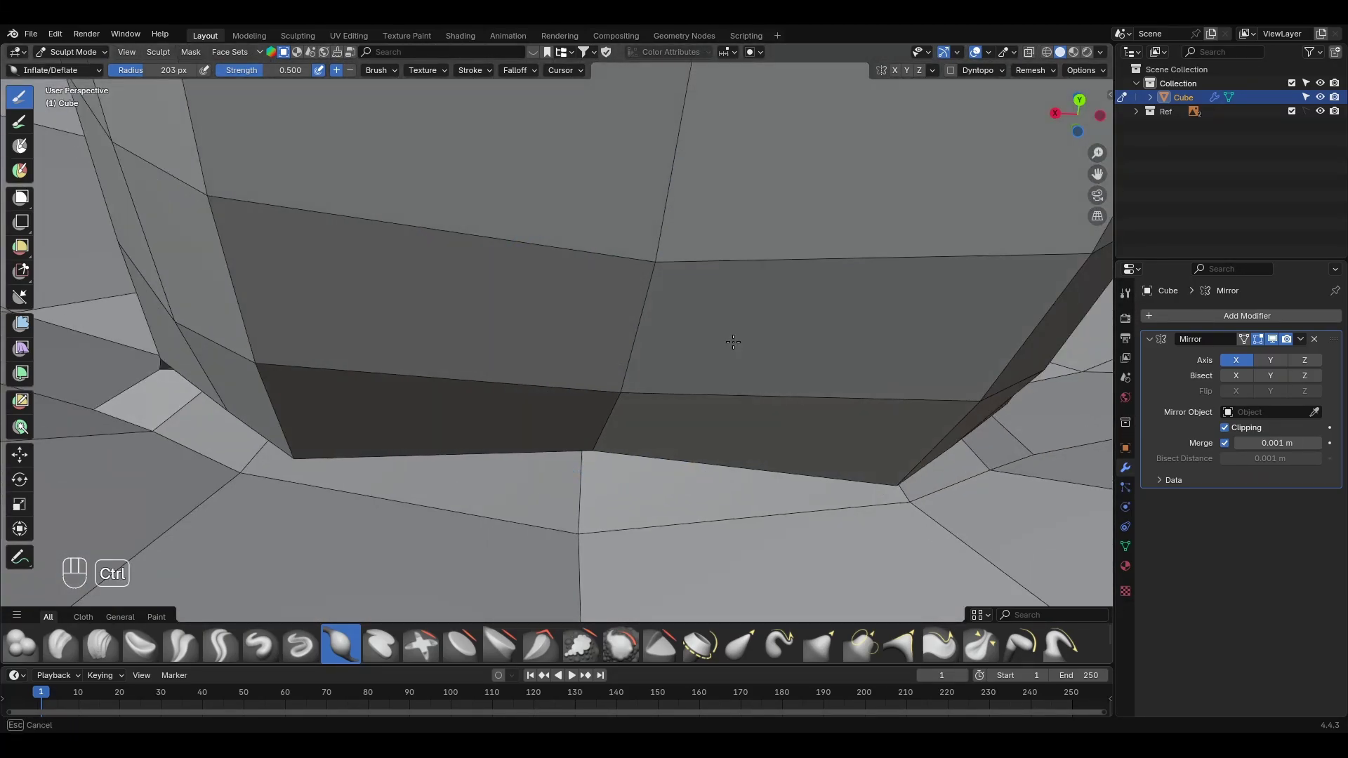
ctrl+middle_drag(733, 342, 572, 211)
Step: Select the vertices at the back end of the mouth cavity in Edit Mode and move them along X towards the mirror centre
key(Tab)
alt+shift+click(384, 480)
drag(358, 446, 501, 446)
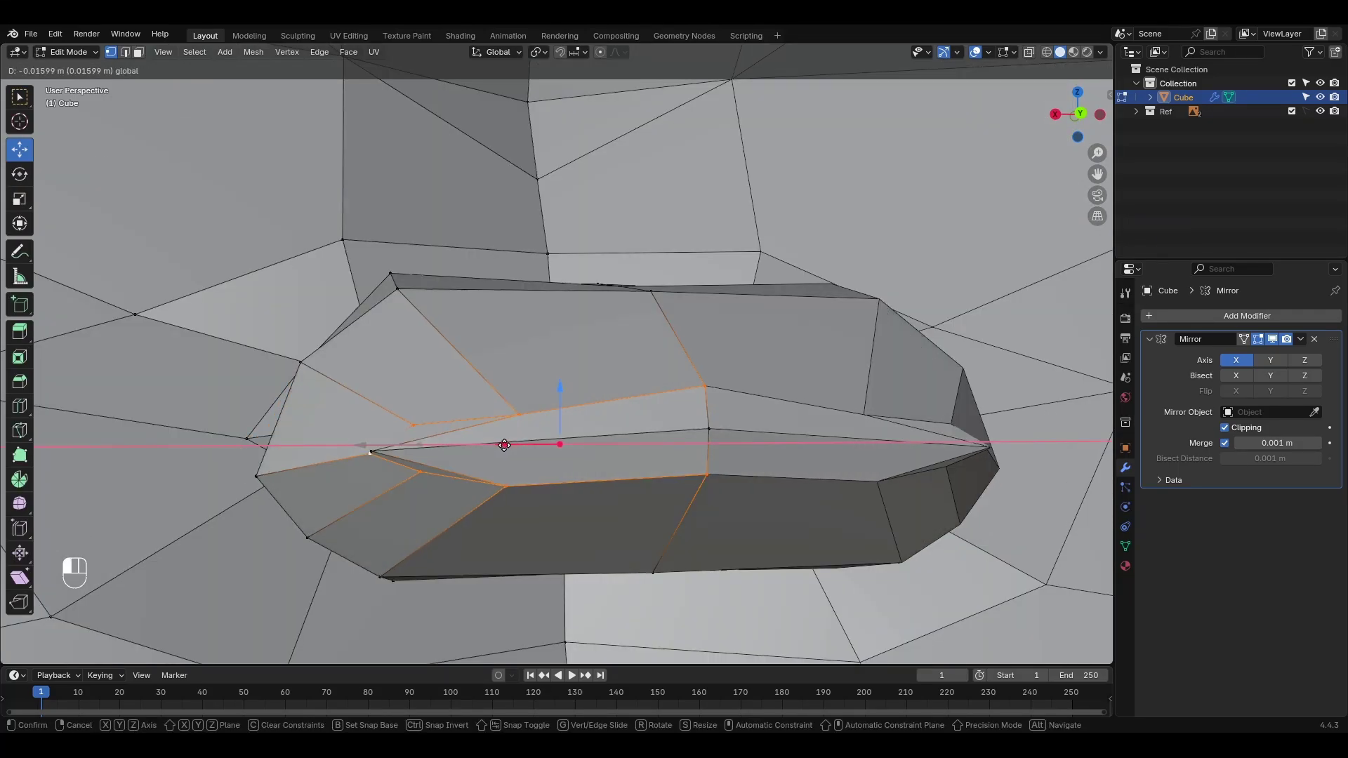
right_click(501, 446)
shift+click(372, 450)
drag(359, 446, 496, 448)
middle_drag(496, 448, 660, 439)
shift+middle_drag(660, 438, 625, 397)
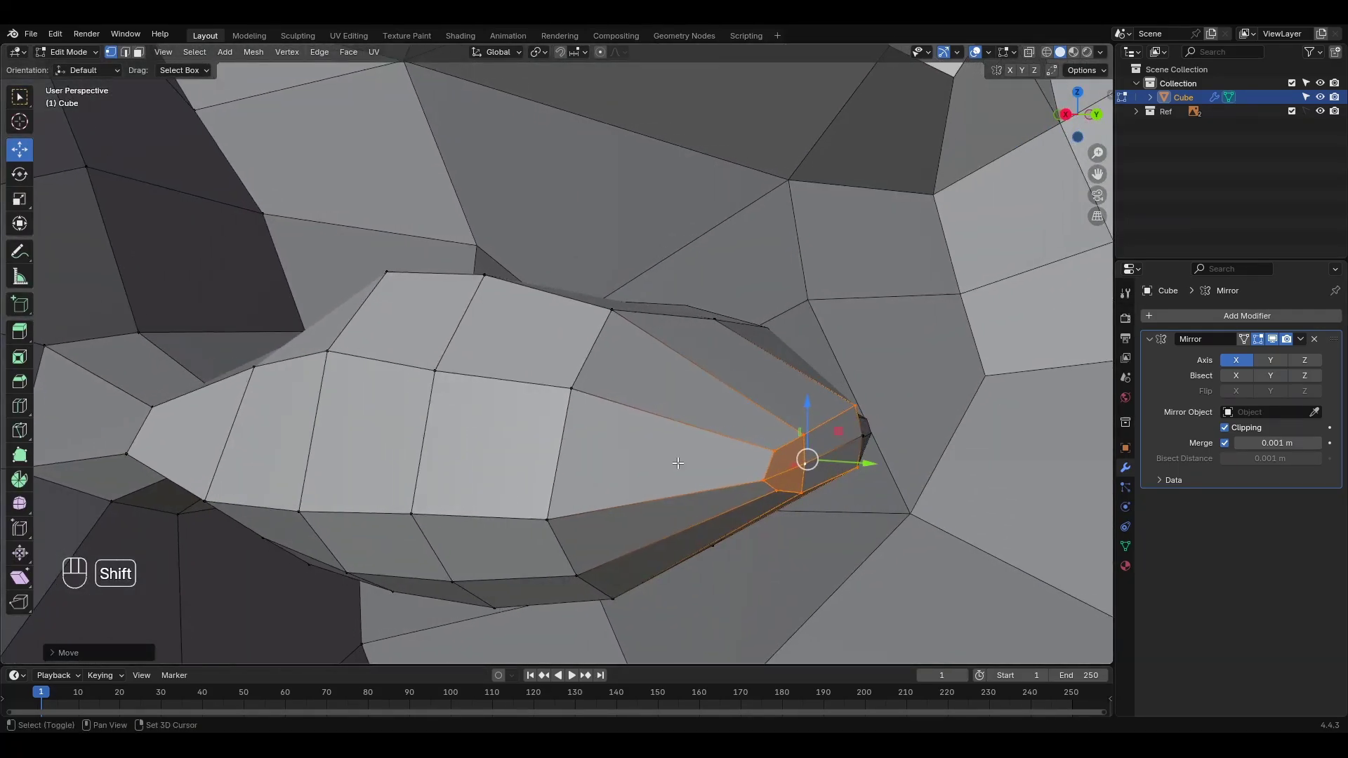
Step: Even out the back and sides of the mouth cavity in Sculpt Mode with the Grab brush at 202 px radius
key(Tab)
scroll(626, 398, down, 1)
scroll(625, 398, up, 1)
key(g)
key(f)
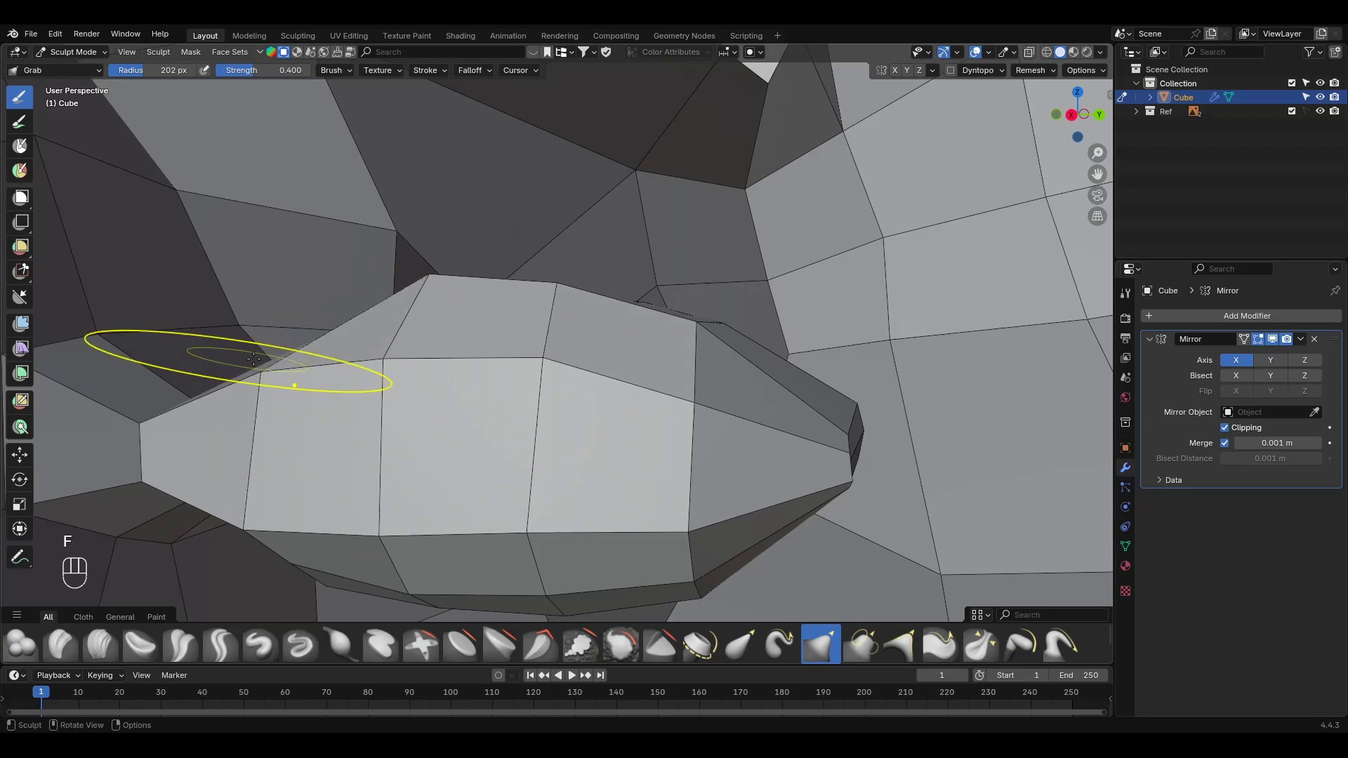
middle_drag(253, 359, 491, 403)
middle_drag(658, 377, 562, 304)
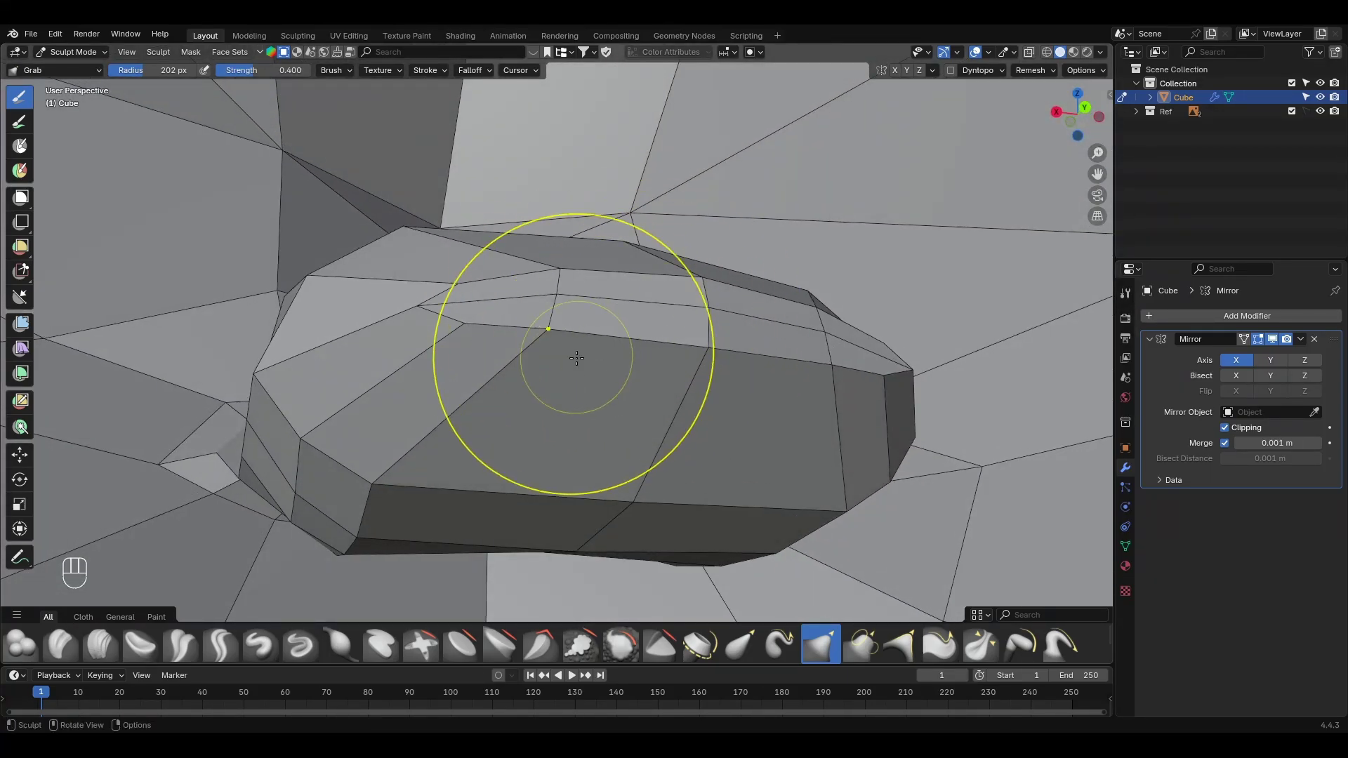
middle_drag(572, 355, 475, 436)
drag(405, 555, 513, 556)
Step: Narrow the gap between the lips and tidy the mouth corners with the Grab brush at 67 px radius
scroll(551, 556, up, 3)
mouse_move(551, 556)
middle_down()
mouse_move(542, 314)
mouse_move(836, 445)
middle_up()
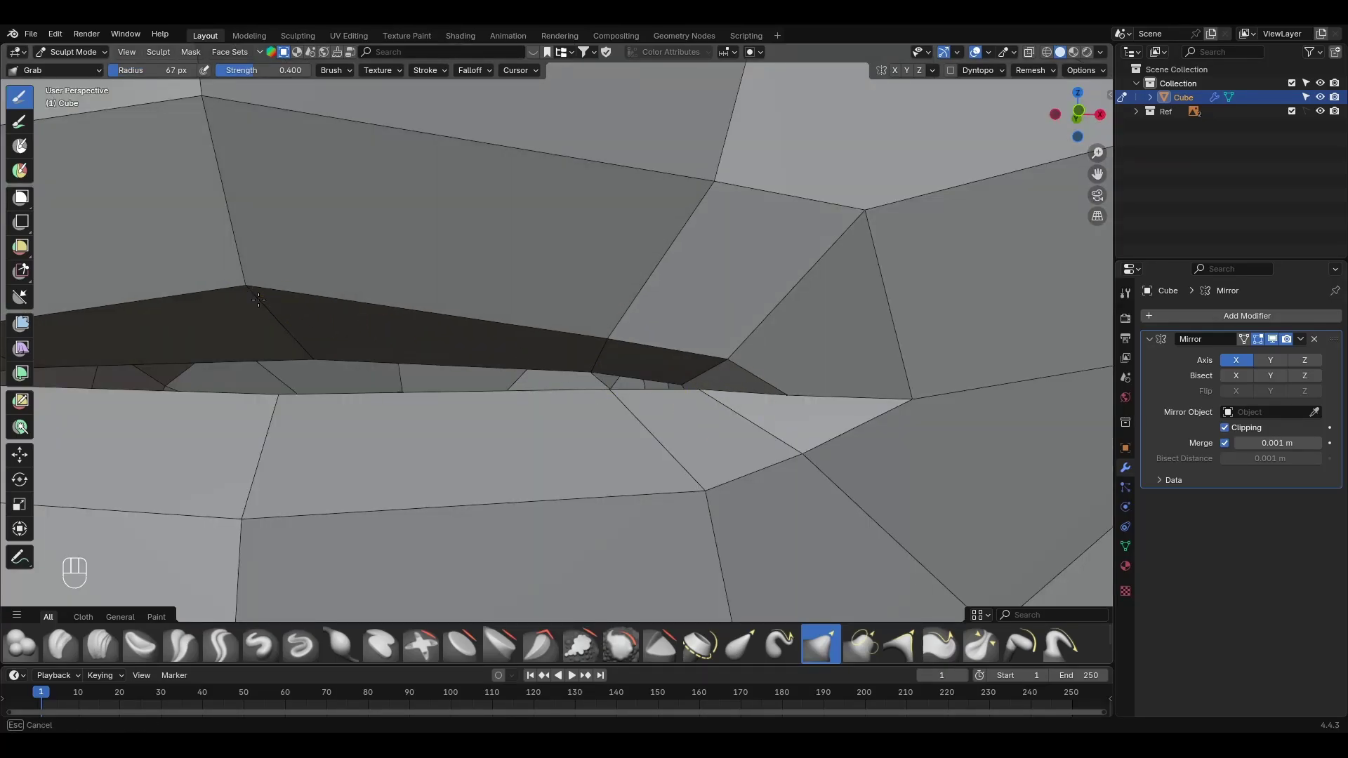
drag(259, 300, 293, 392)
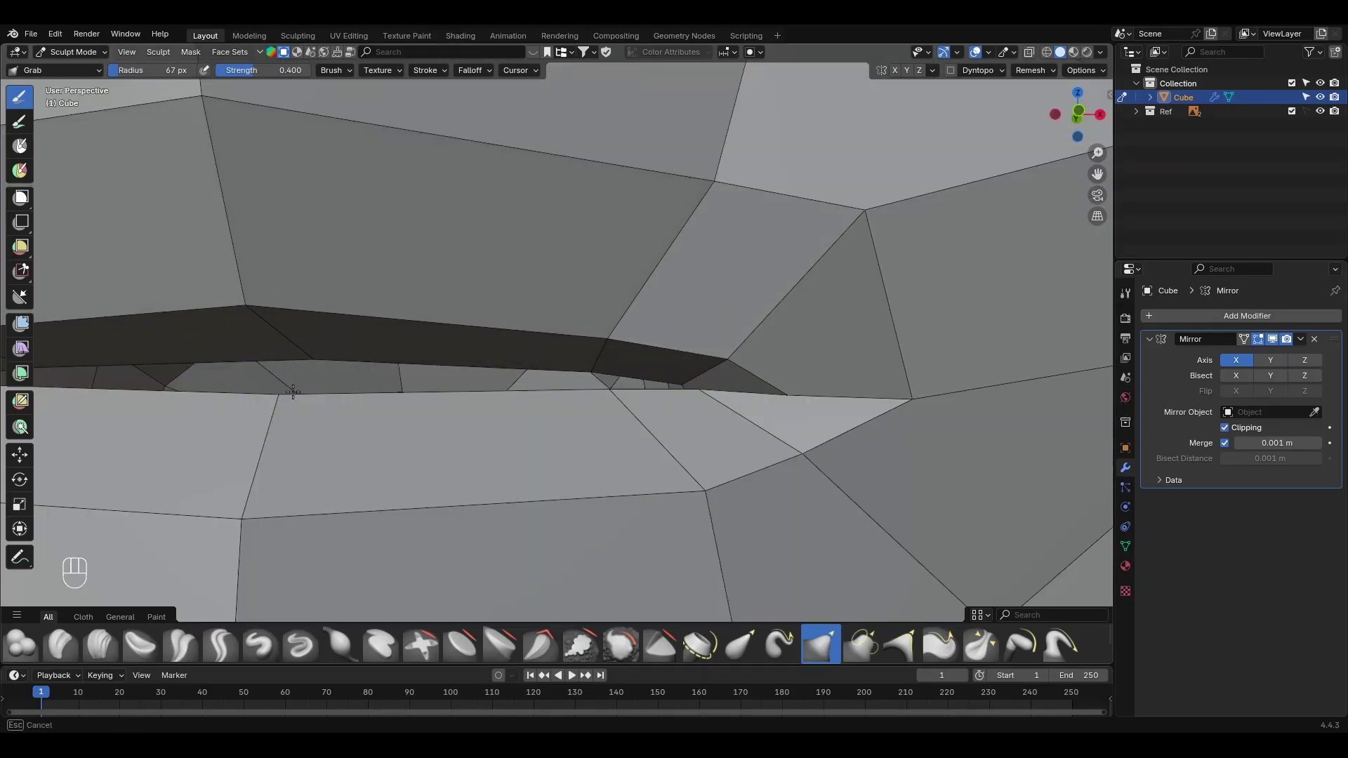
key(KP_1)
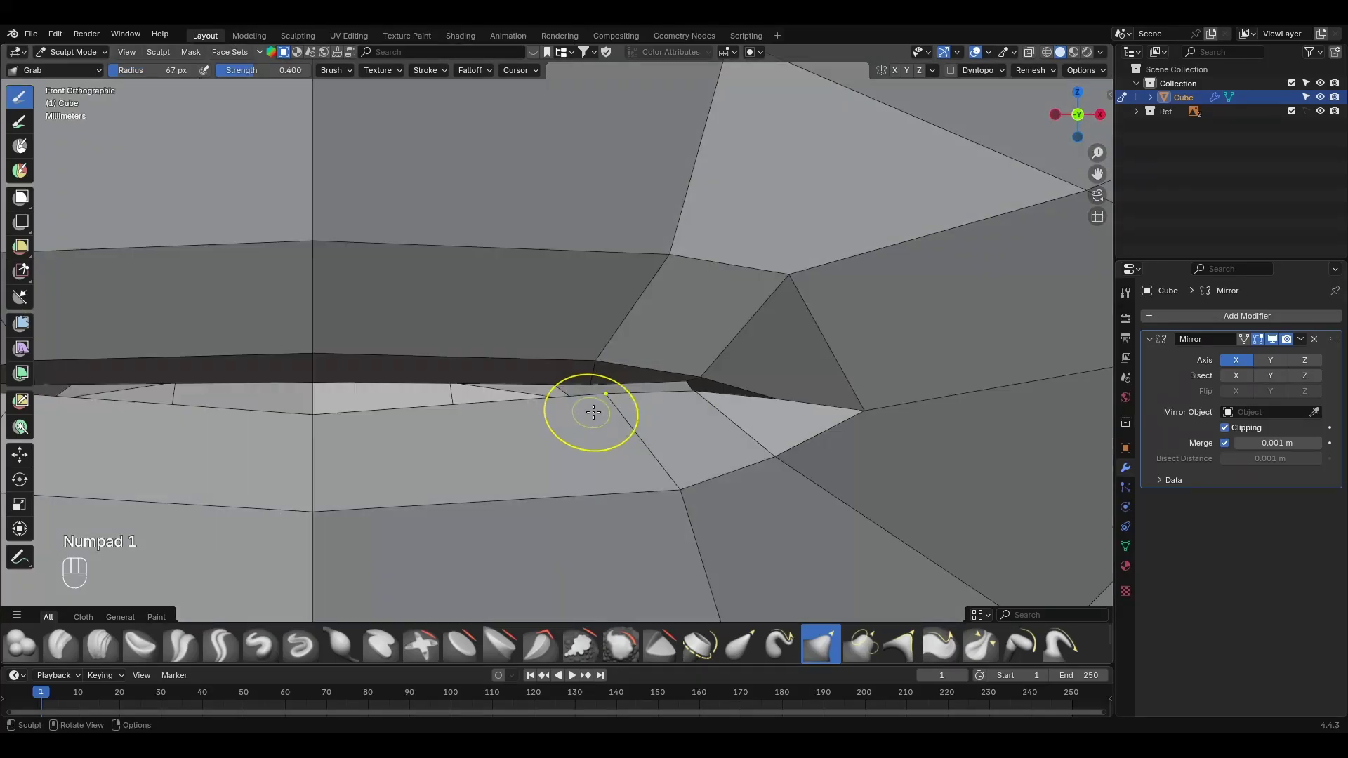
drag(684, 360, 686, 355)
drag(741, 293, 754, 171)
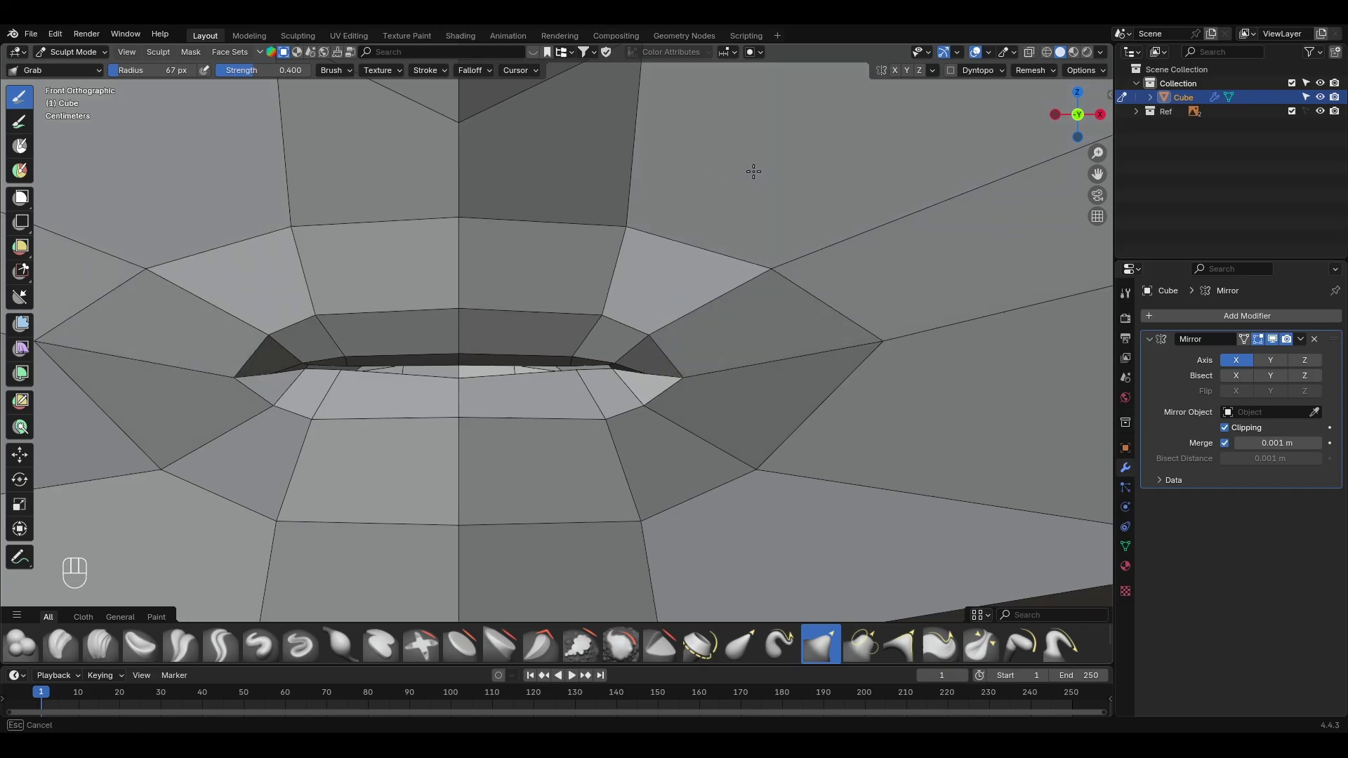
middle_drag(629, 301, 674, 351)
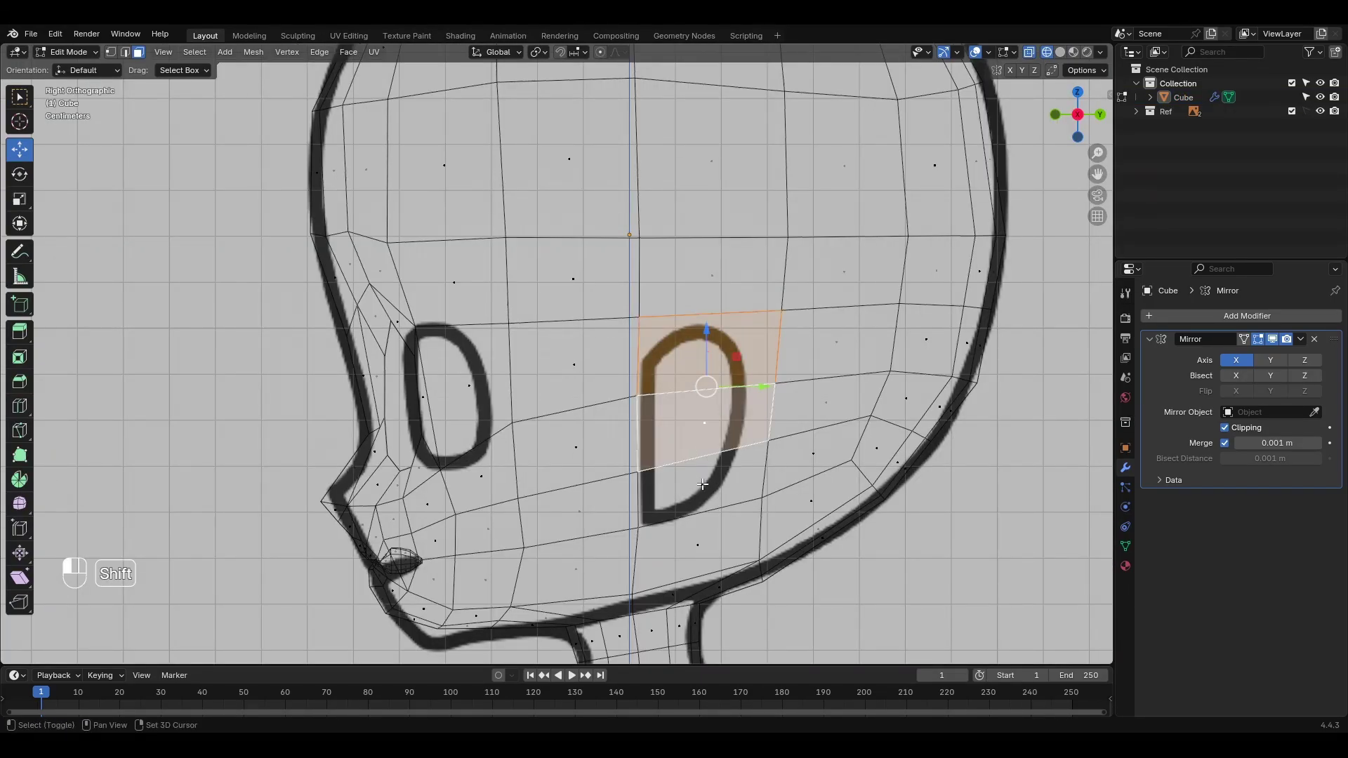
Step: Inset the three faces over the ear outline in side view and shift them slightly towards the face
scroll(704, 382, up, 2)
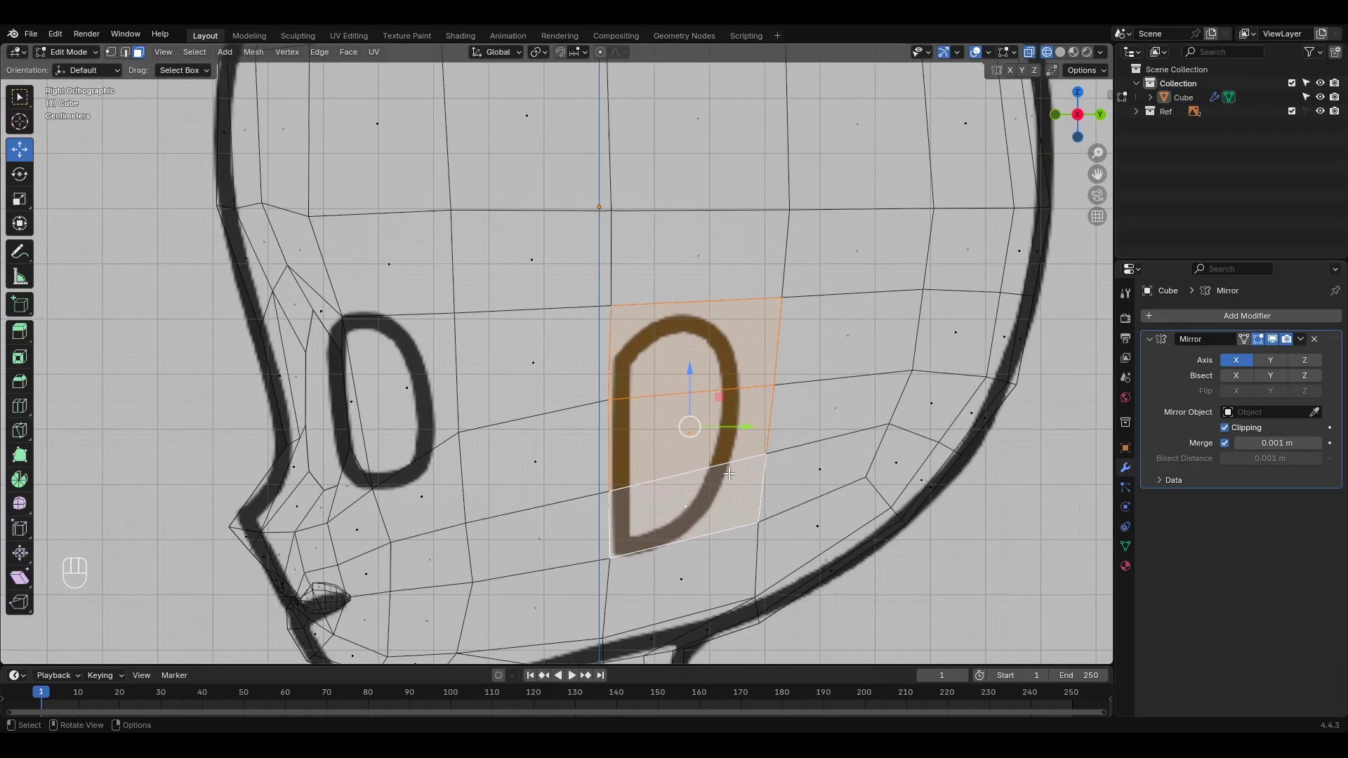
key(i)
click(764, 447)
drag(690, 427, 674, 427)
key(z)
Step: Extrude the inset faces outward as an ear and move the end onto the front reference's ear outline
mouse_move(692, 427)
middle_down()
mouse_move(771, 482)
mouse_move(634, 448)
middle_up()
key(e)
click(699, 477)
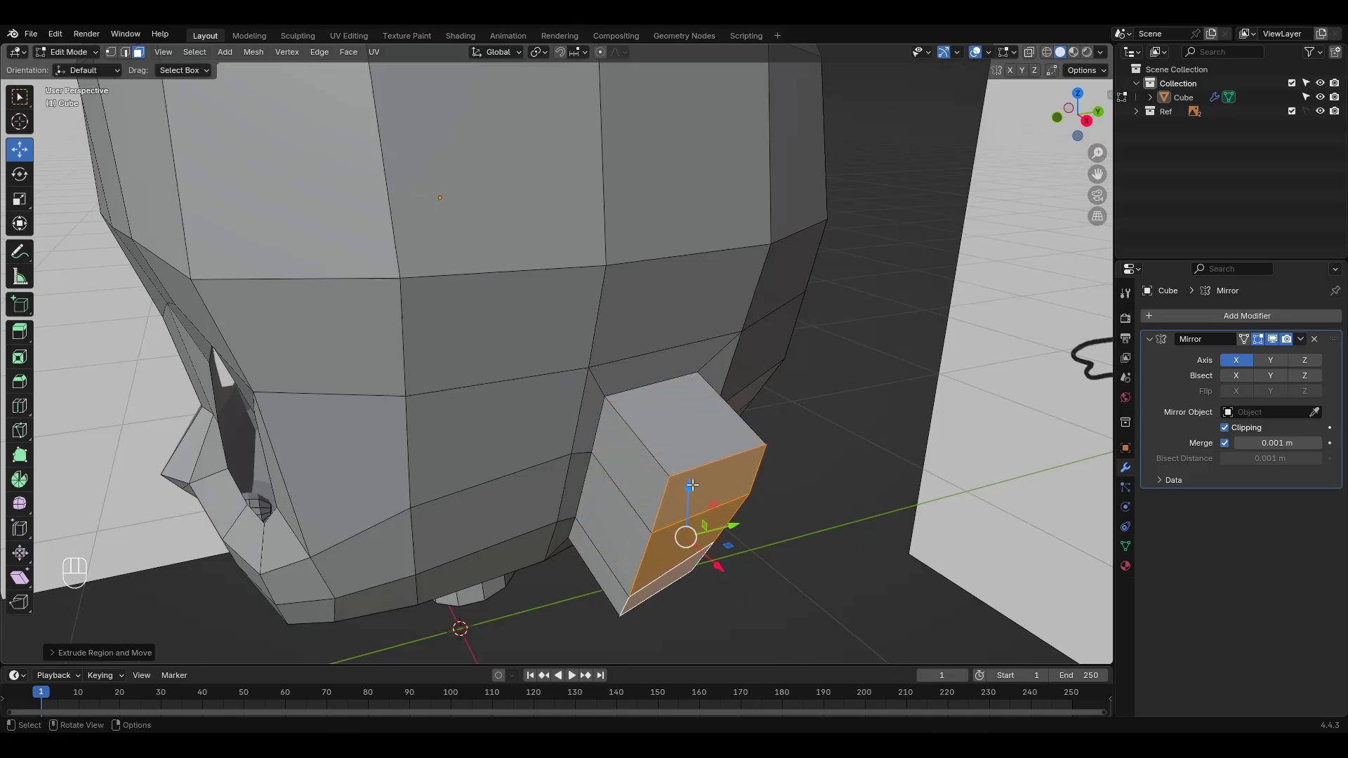
key(KP_1)
drag(790, 433, 806, 398)
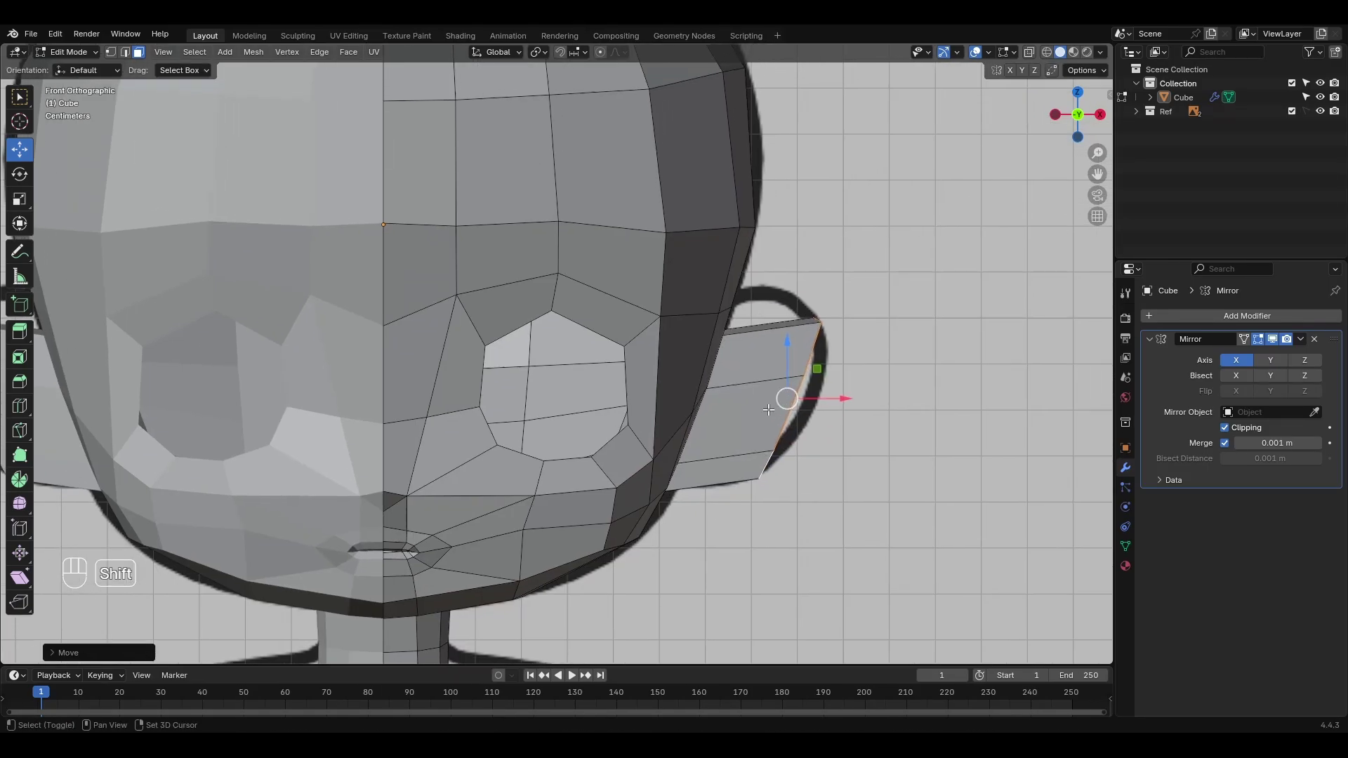
Step: Add a centred loop cut across the extruded ear between the head and its outer end
scroll(829, 400, up, 2)
key(ctrl+r)
click(872, 397)
right_click(872, 398)
Step: Shape the ear's outer edge to the front reference outline with the Grab brush and show the wireframe while sculpting
shift+middle_drag(872, 397, 807, 435)
key(ctrl+Tab)
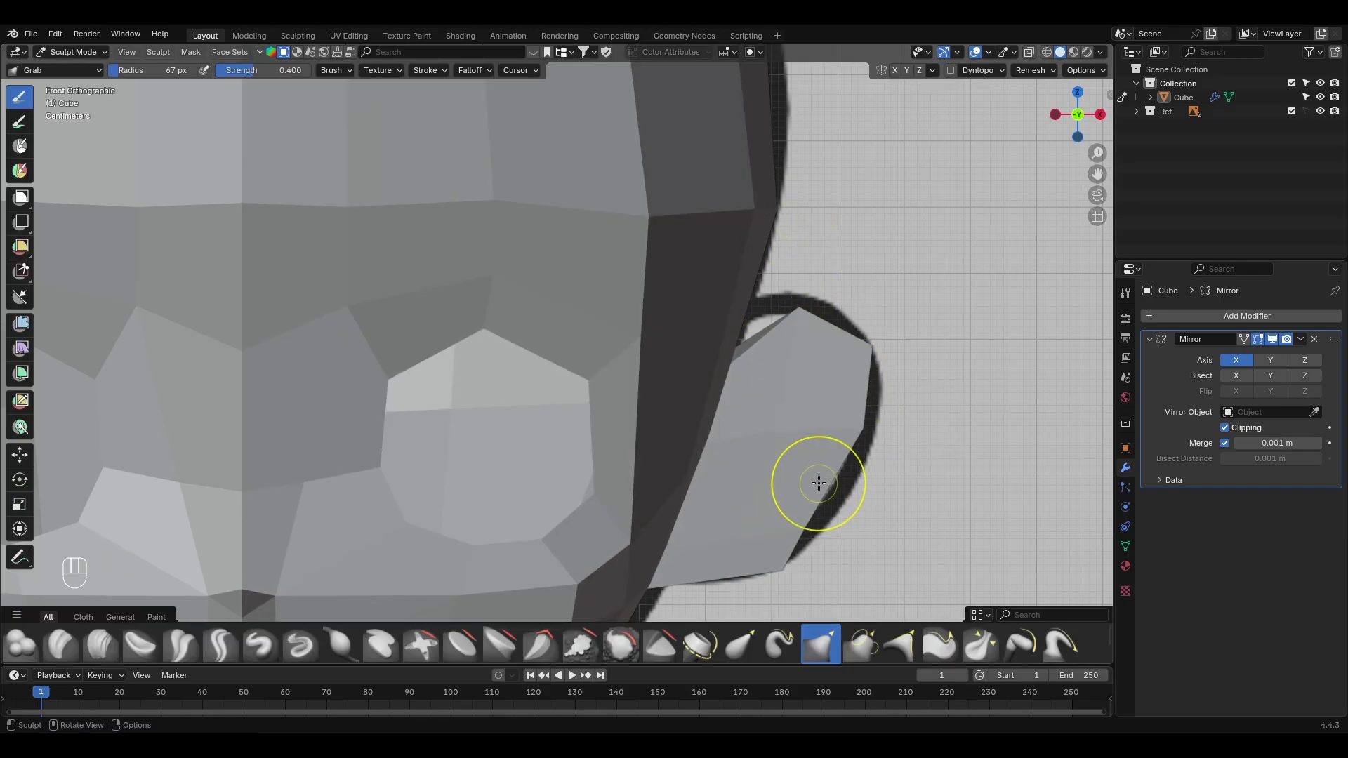
scroll(794, 435, up, 3)
key(Tab)
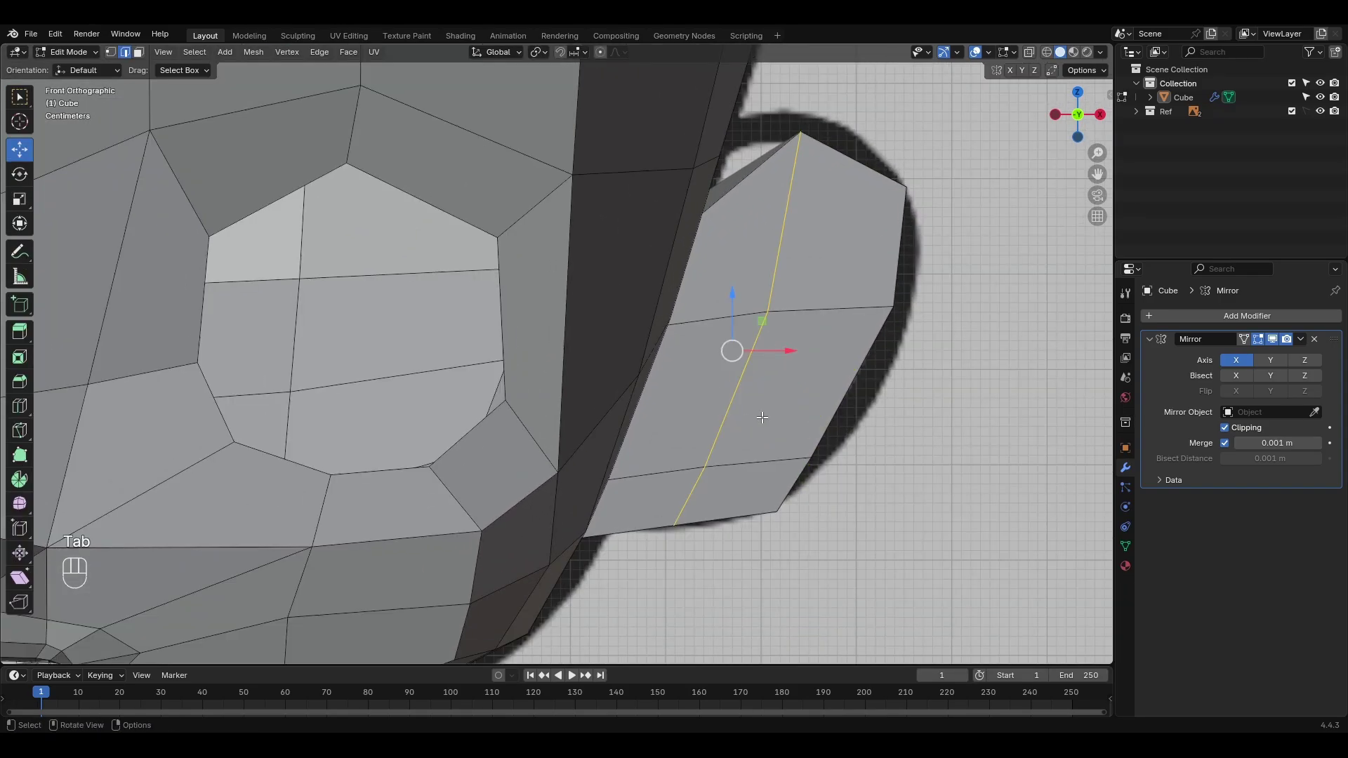
key(Tab)
key(q)
click(743, 423)
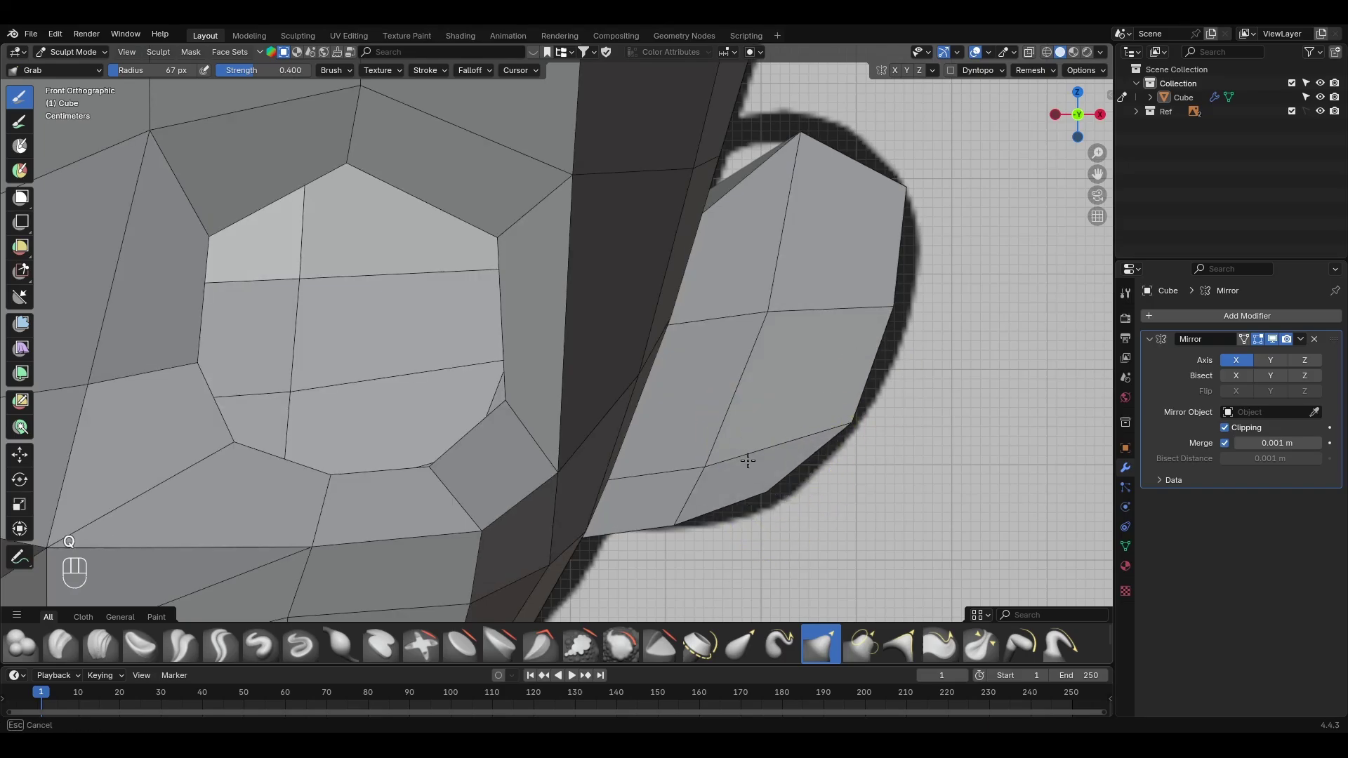
Step: Move the outer edges on the ear's front side backward and select the edges of its middle cut
middle_drag(748, 461, 488, 453)
middle_drag(628, 484, 490, 421)
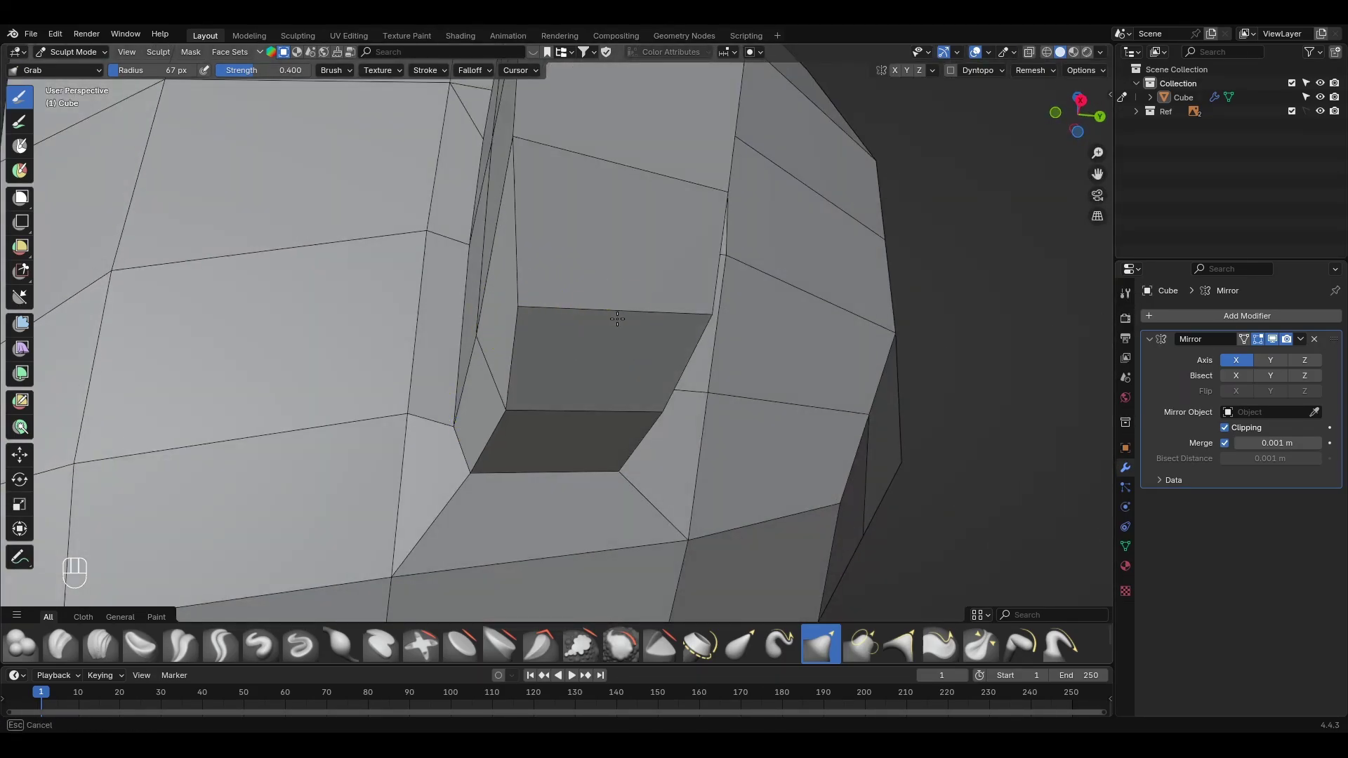
middle_drag(617, 319, 675, 484)
mouse_move(859, 309)
middle_down()
mouse_move(833, 340)
mouse_move(412, 292)
mouse_move(460, 310)
mouse_move(360, 242)
mouse_move(709, 306)
middle_up()
key(Tab)
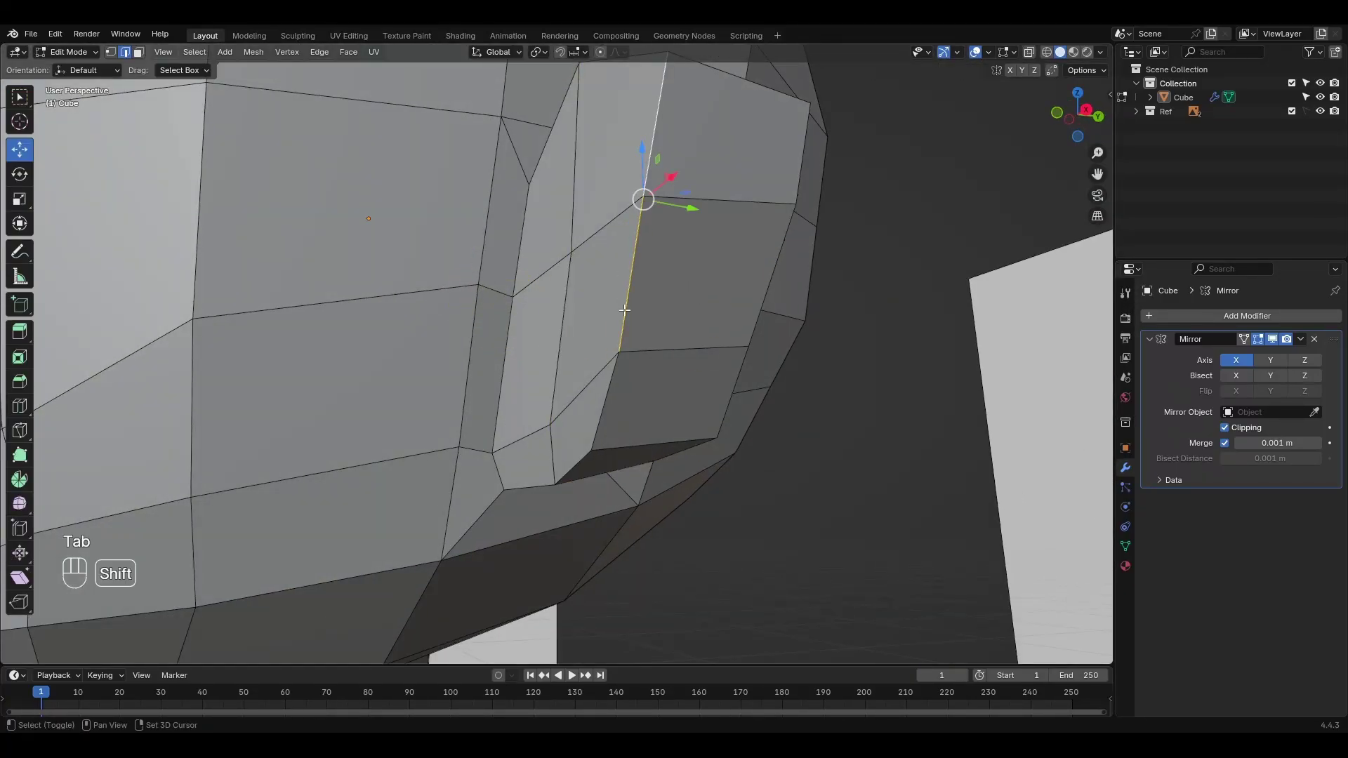
shift+click(605, 401)
middle_drag(605, 401, 653, 453)
drag(671, 426, 744, 406)
click(578, 295)
shift+click(565, 412)
shift+click(555, 502)
Step: Inset the six faces on the front side of the ear as one region, leaving a narrow rim
middle_drag(576, 408, 696, 393)
key(3)
shift+click(744, 305)
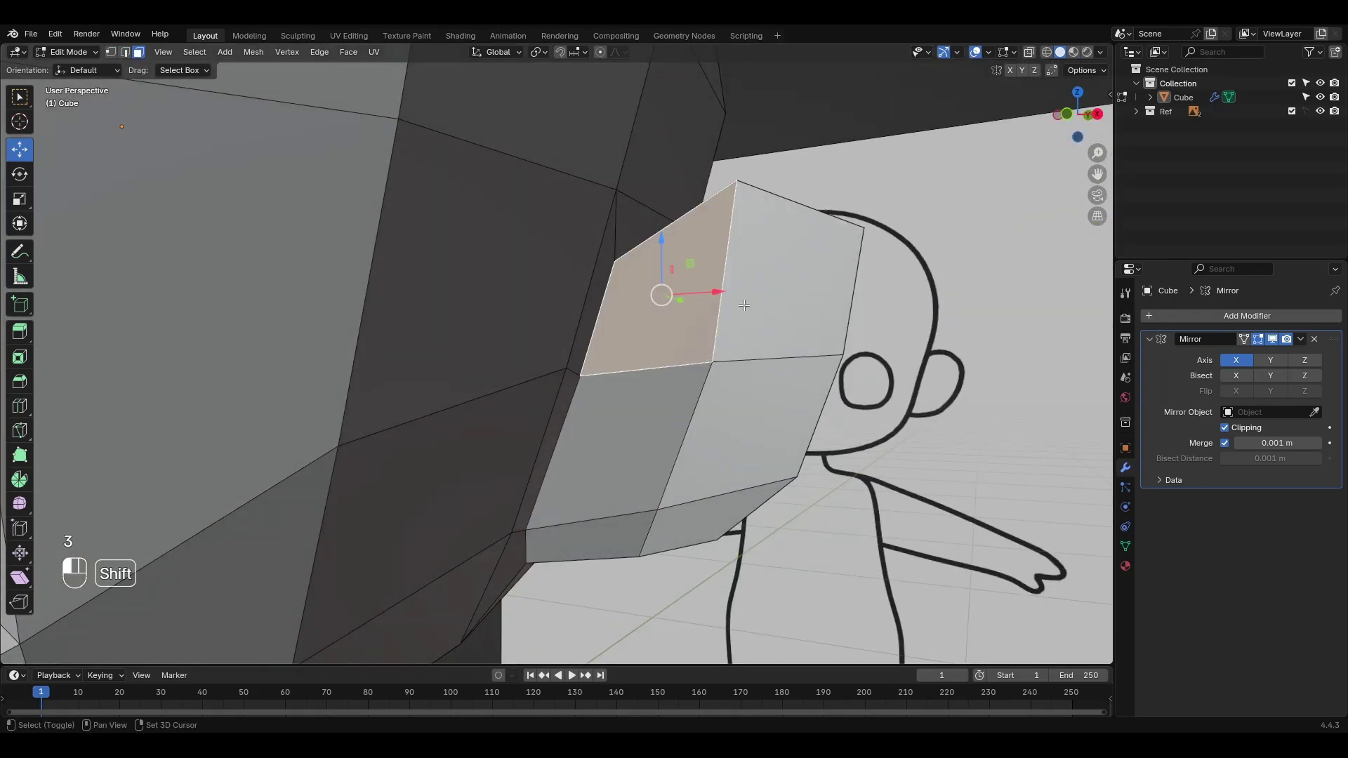
shift+click(655, 411)
shift+click(776, 389)
shift+click(618, 535)
shift+click(747, 506)
key(e)
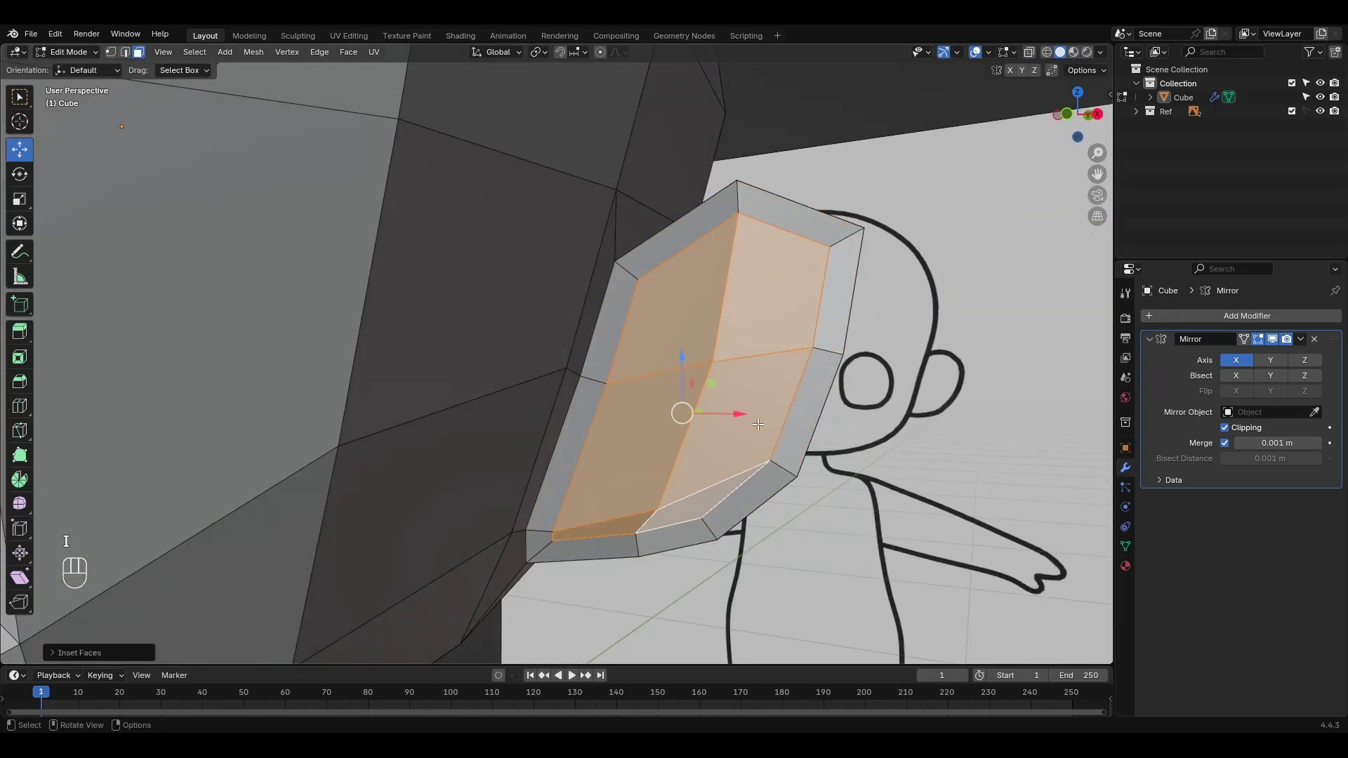
Step: Extrude the inset ear faces inward into a hollow and scale the recessed end down
middle_drag(786, 441, 707, 420)
click(618, 472)
key(s)
click(667, 485)
Step: Extrude the lower inner wall face nearest the head into a small ear flap, then shrink and shift its end
click(566, 431)
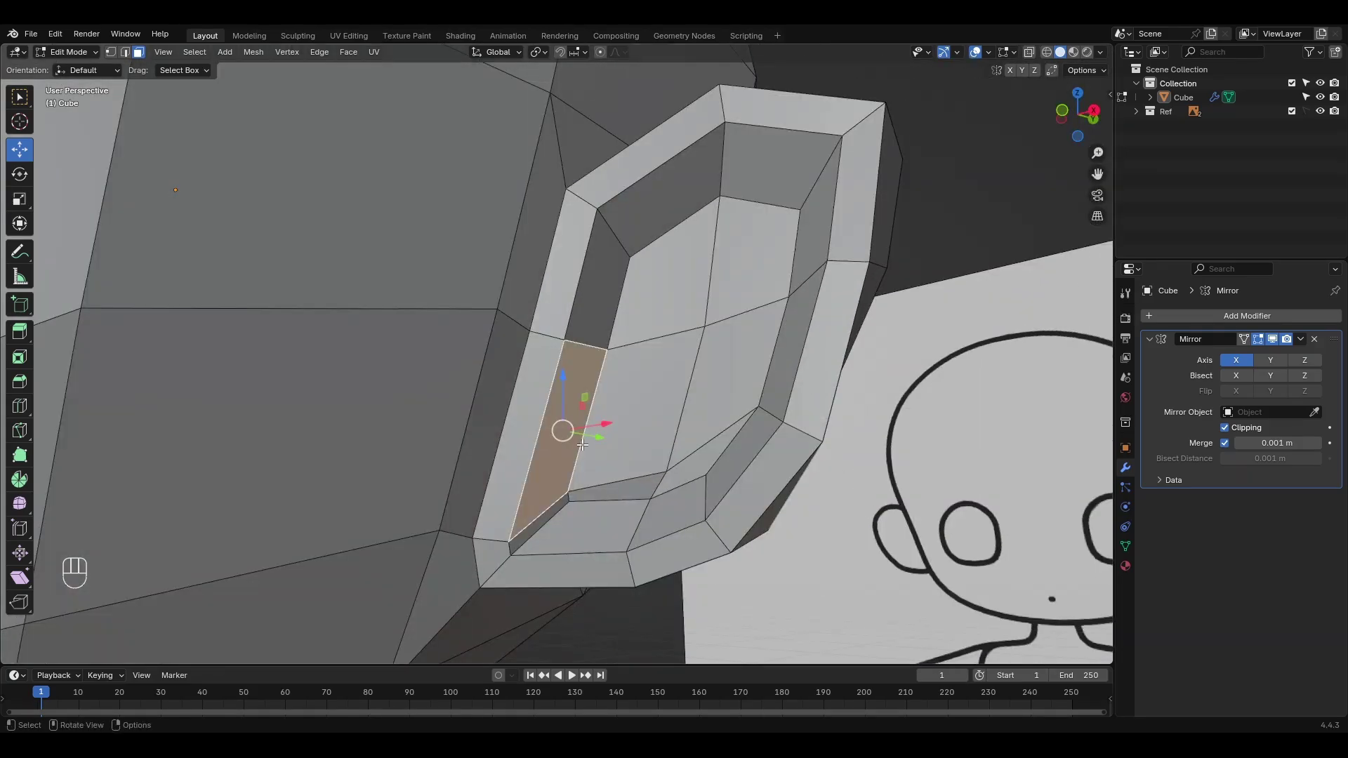
key(e)
click(625, 451)
key(s)
click(630, 456)
drag(630, 456, 640, 440)
Step: Raise the middle vertex at the top of the ear's back and adjust a vertex near it
key(KP_1)
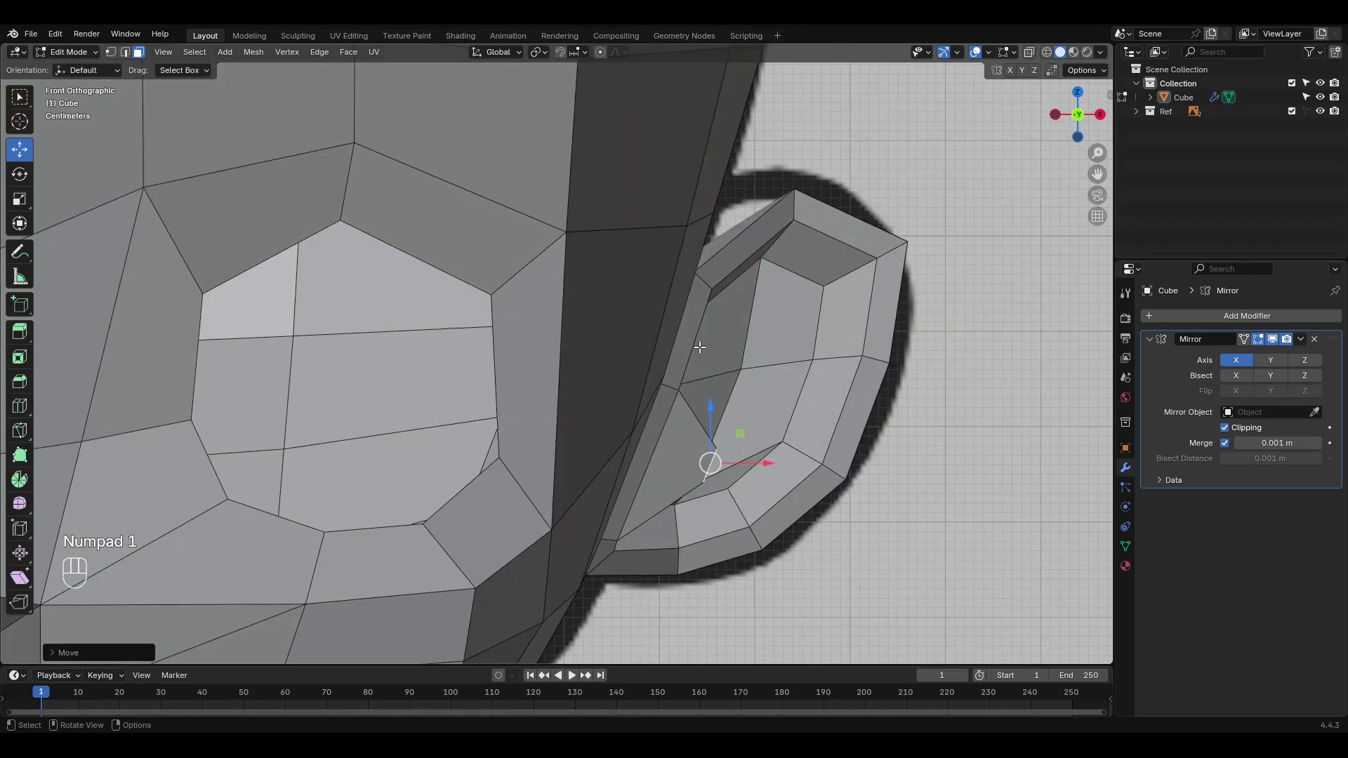
shift+middle_drag(817, 302, 472, 334)
key(1)
click(349, 319)
drag(453, 252, 453, 222)
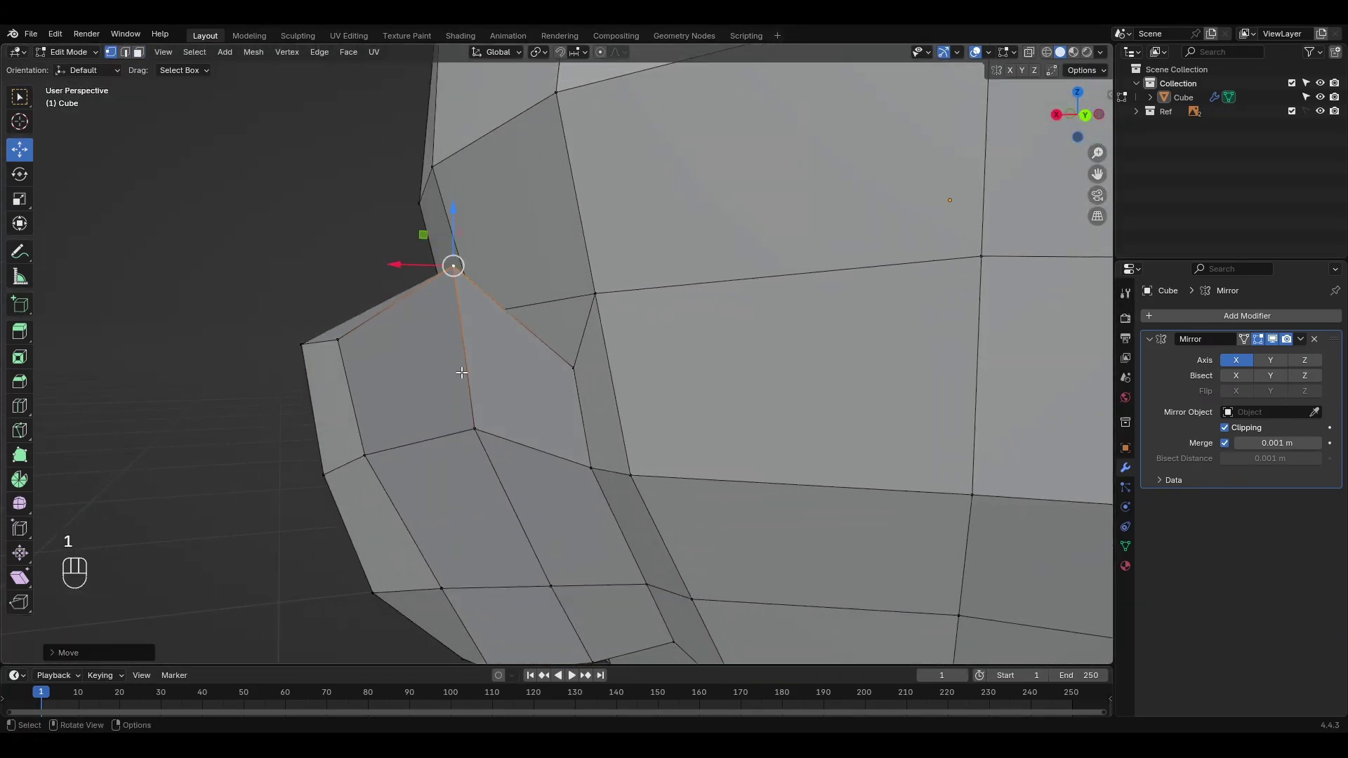
middle_drag(452, 221, 509, 188)
click(554, 358)
drag(554, 358, 574, 343)
shift+middle_drag(574, 343, 582, 256)
Step: Slide the lower vertices along the ear's back edges and shift a neighbouring vertex to round the back
click(594, 474)
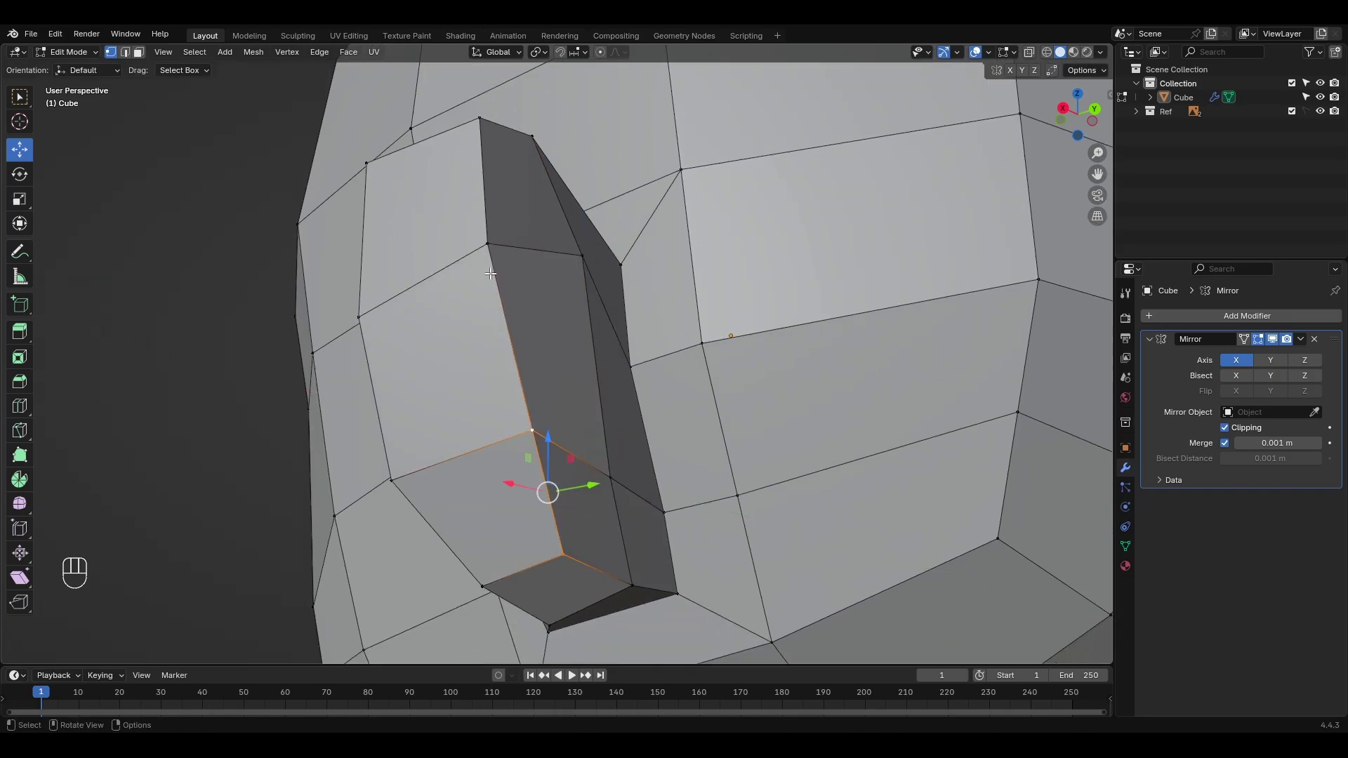
middle_drag(491, 273, 557, 349)
key(g)
key(g)
click(670, 456)
middle_drag(671, 456, 635, 443)
click(669, 406)
drag(627, 466, 612, 467)
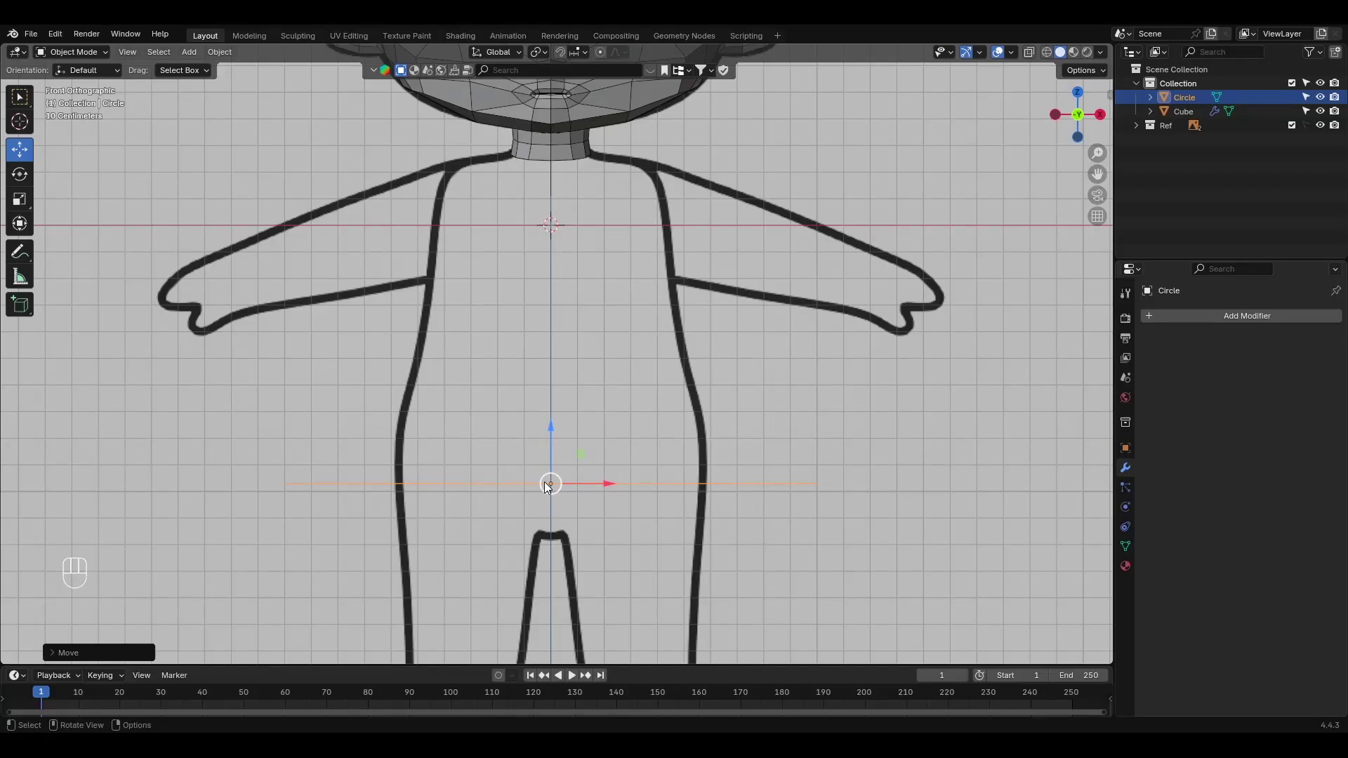
Step: Scale the new circle down to leg width and tilt it across the leg opening in the front reference
key(g)
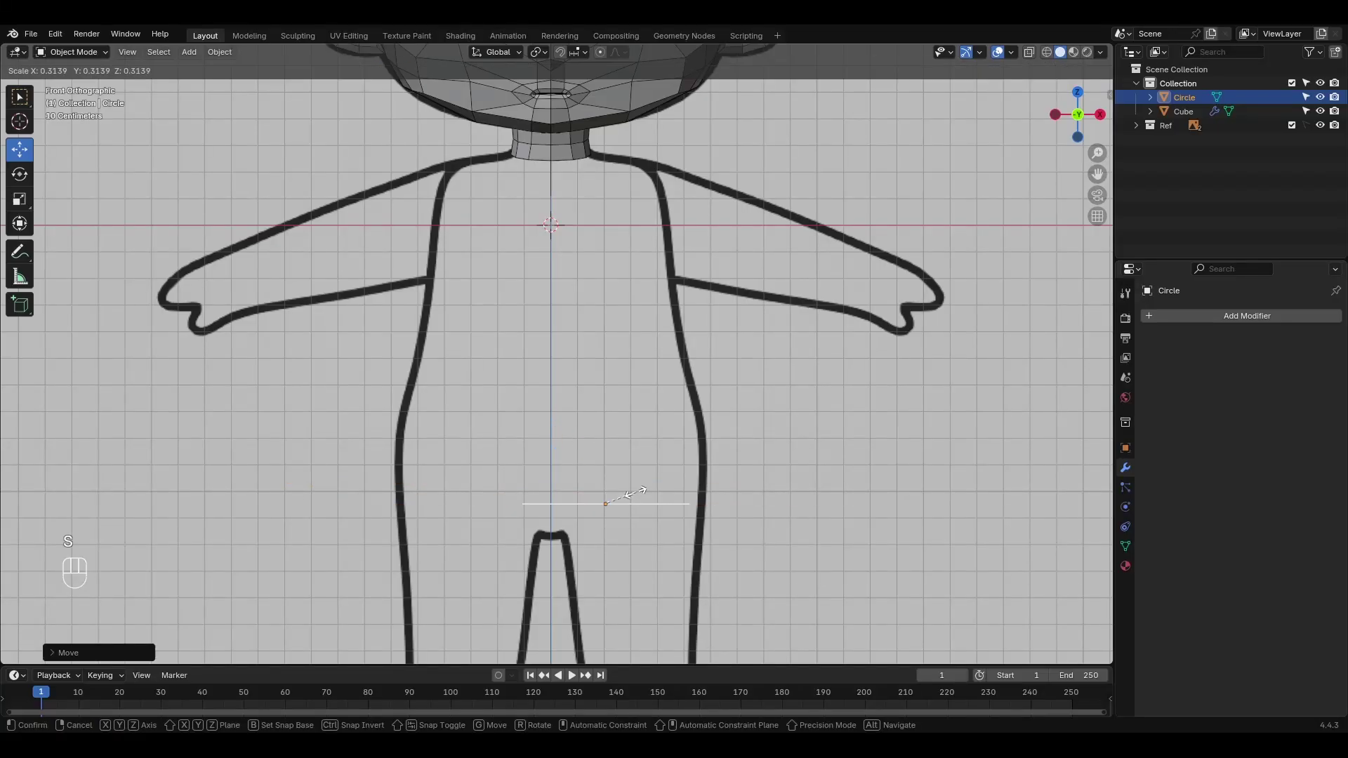
click(618, 529)
key(r)
click(691, 526)
Step: Place the tilted circle copy at the shoulder joint and join both circles to the head mesh
shift+middle_drag(632, 352, 632, 513)
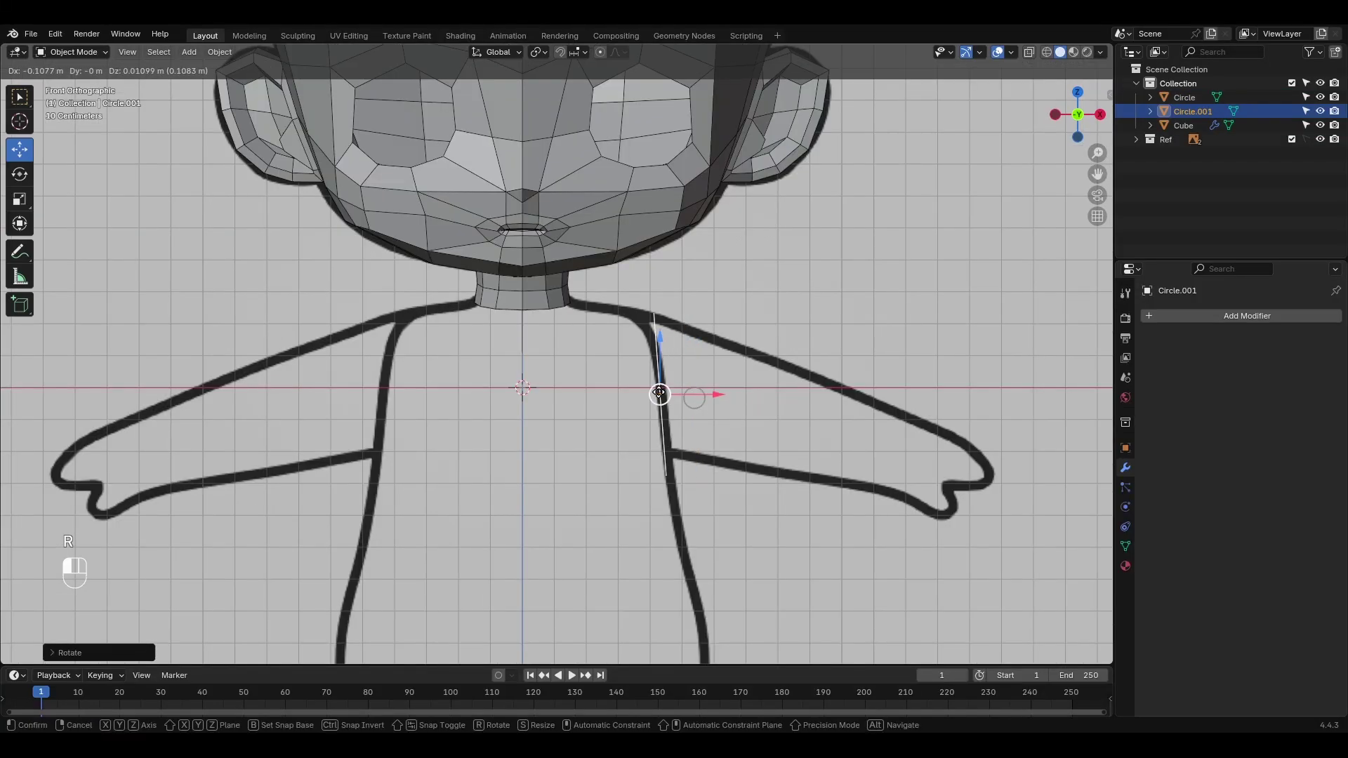
ctrl+click(615, 263)
key(ctrl+j)
Step: Extrude the inner edges of the leg circle to the mirror centre line to bridge both legs
shift+middle_drag(671, 430, 613, 220)
scroll(618, 232, up, 5)
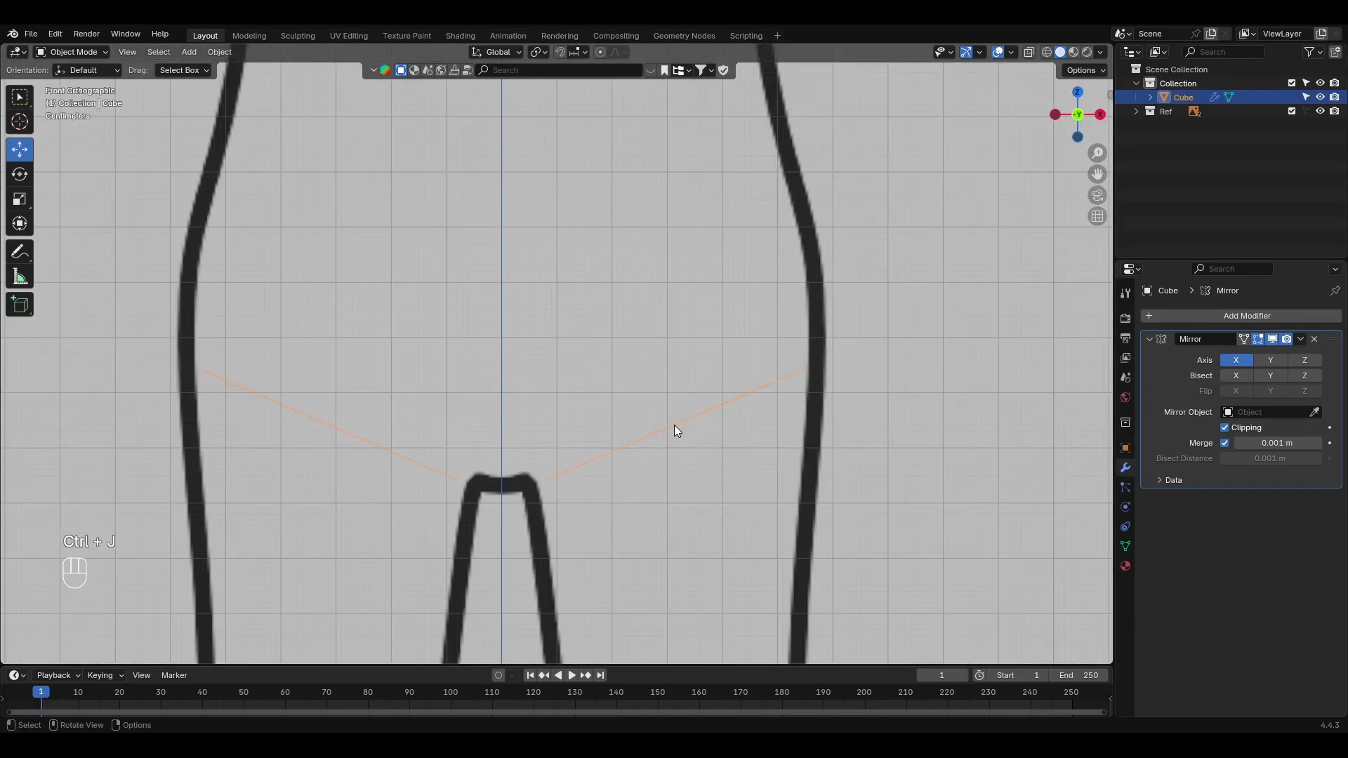
key(Tab)
middle_drag(529, 452, 566, 511)
click(565, 441)
key(e)
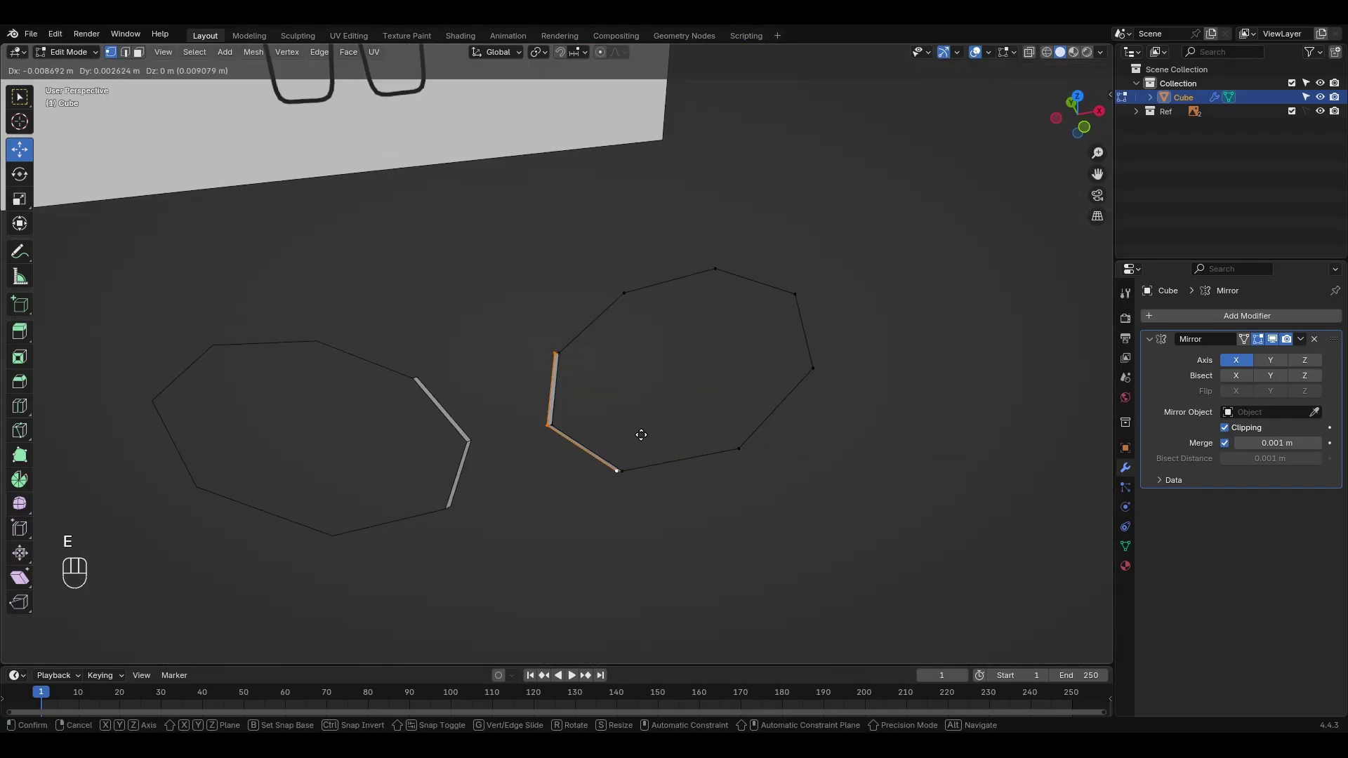
click(577, 477)
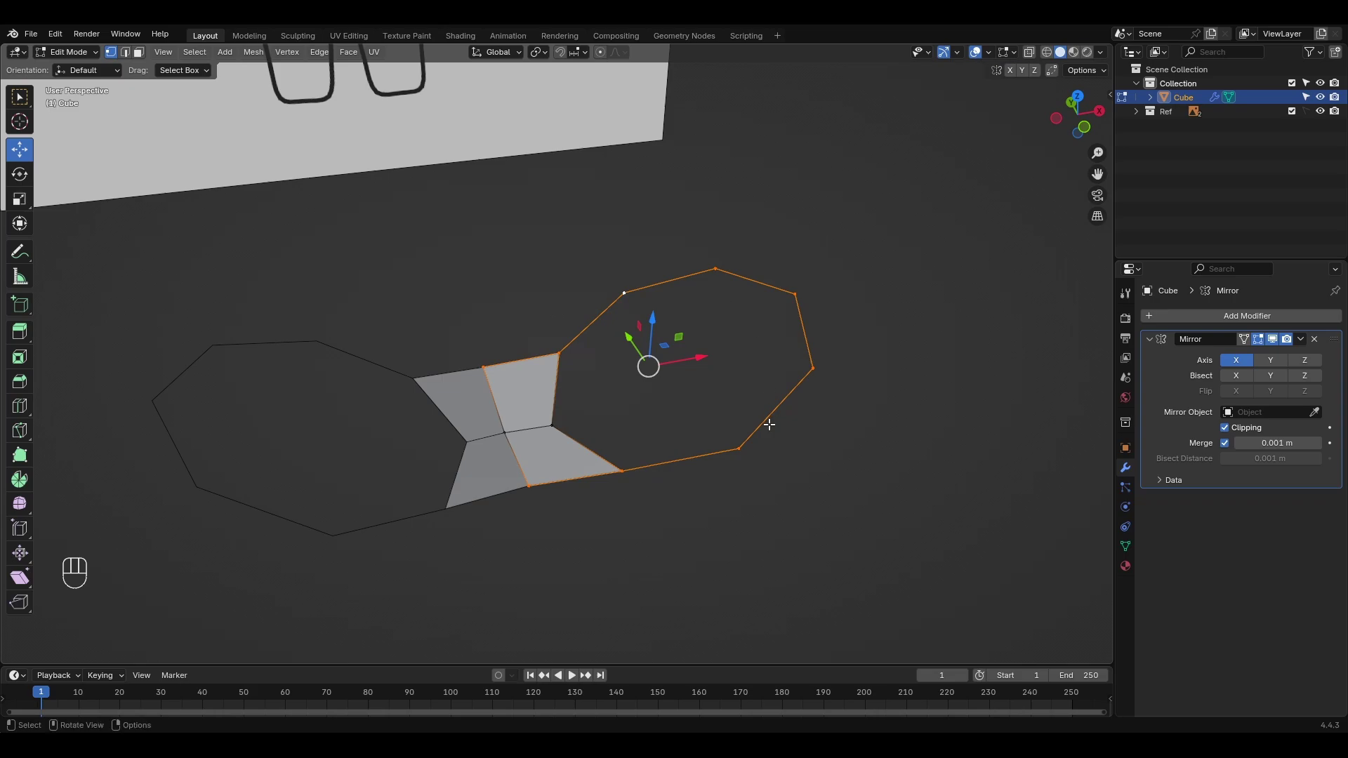
Step: Extrude the outer hip loop upward along the front reference's body outline
key(KP_1)
key(e)
click(739, 270)
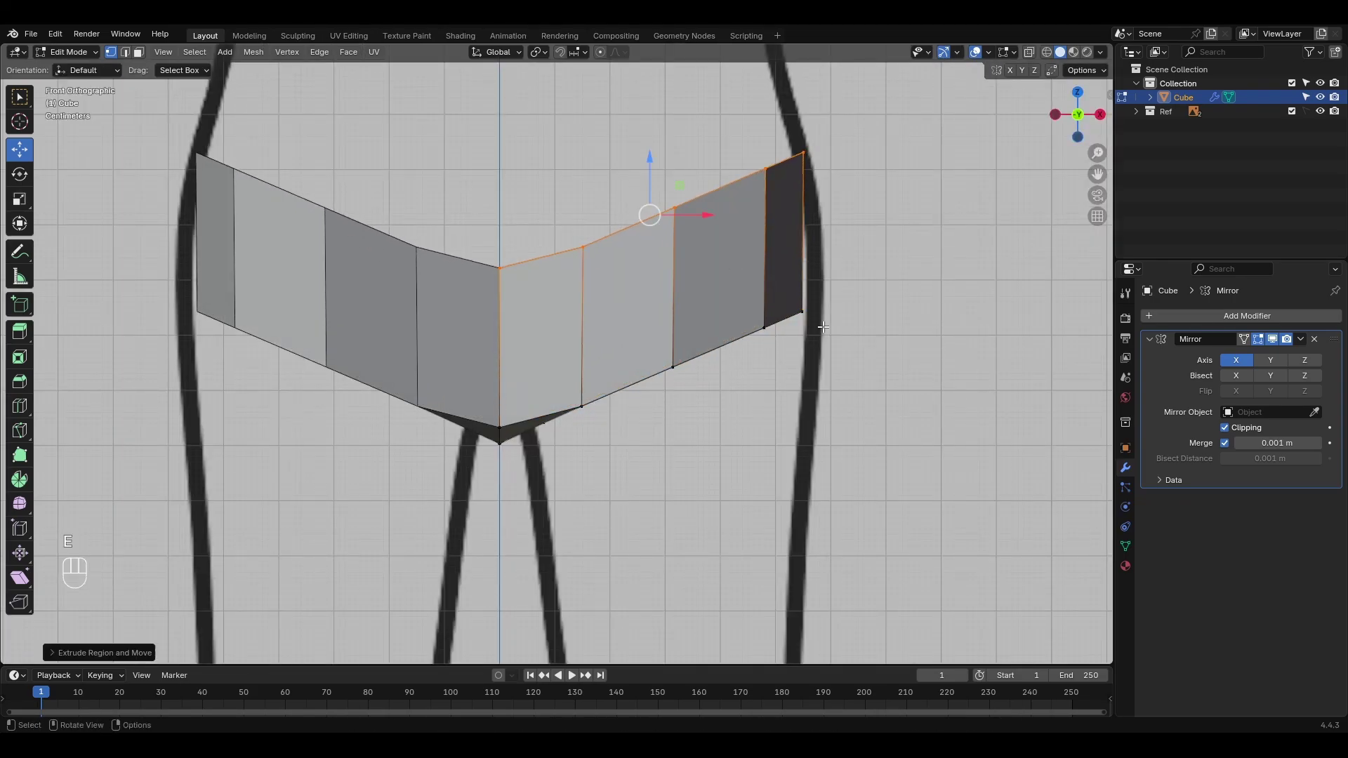
Step: Extrude the leg opening downward, then rotate, scale and shift its end to fit the front reference's thigh
shift+middle_drag(660, 481, 613, 317)
click(624, 486)
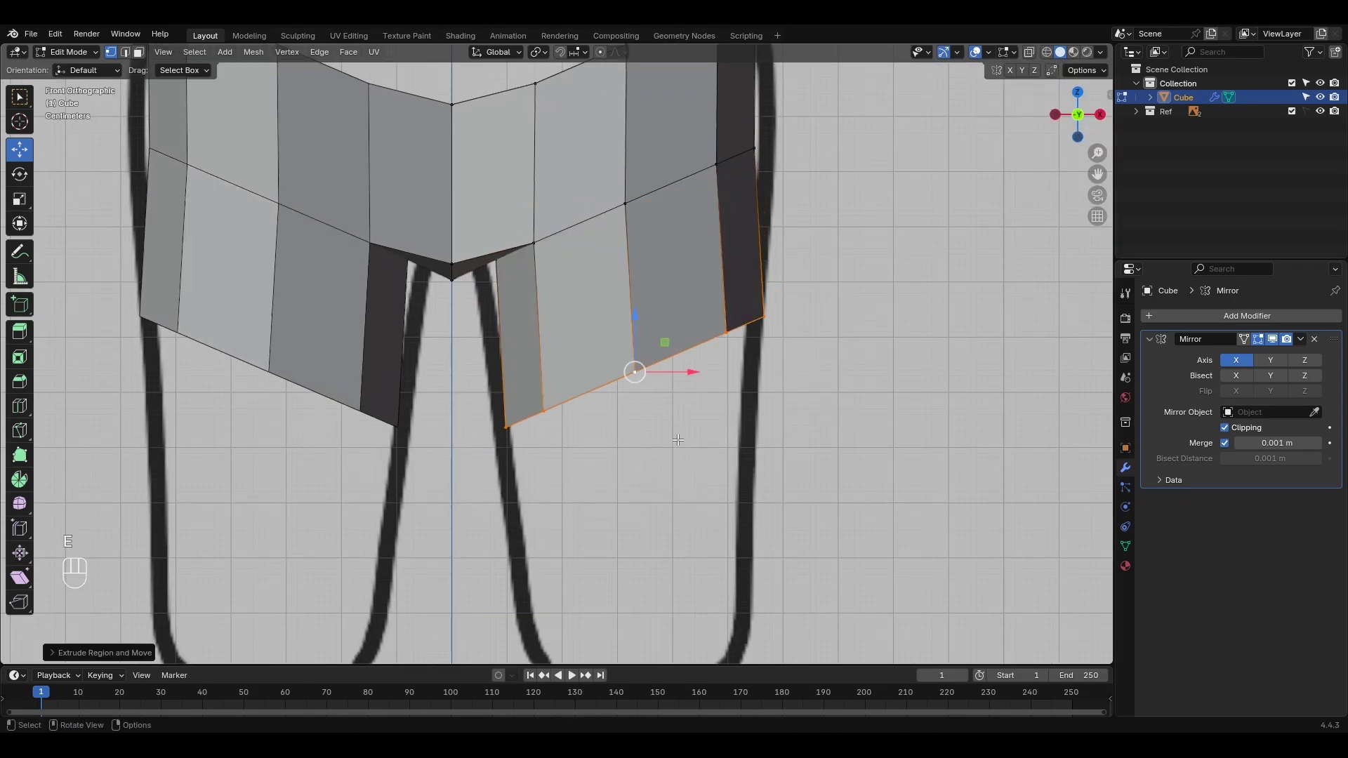
key(r)
click(664, 430)
key(s)
click(609, 420)
drag(646, 370, 637, 368)
Step: Extrude the leg further down in two sections to the bottom of the foot in the front reference
shift+middle_drag(678, 488, 681, 343)
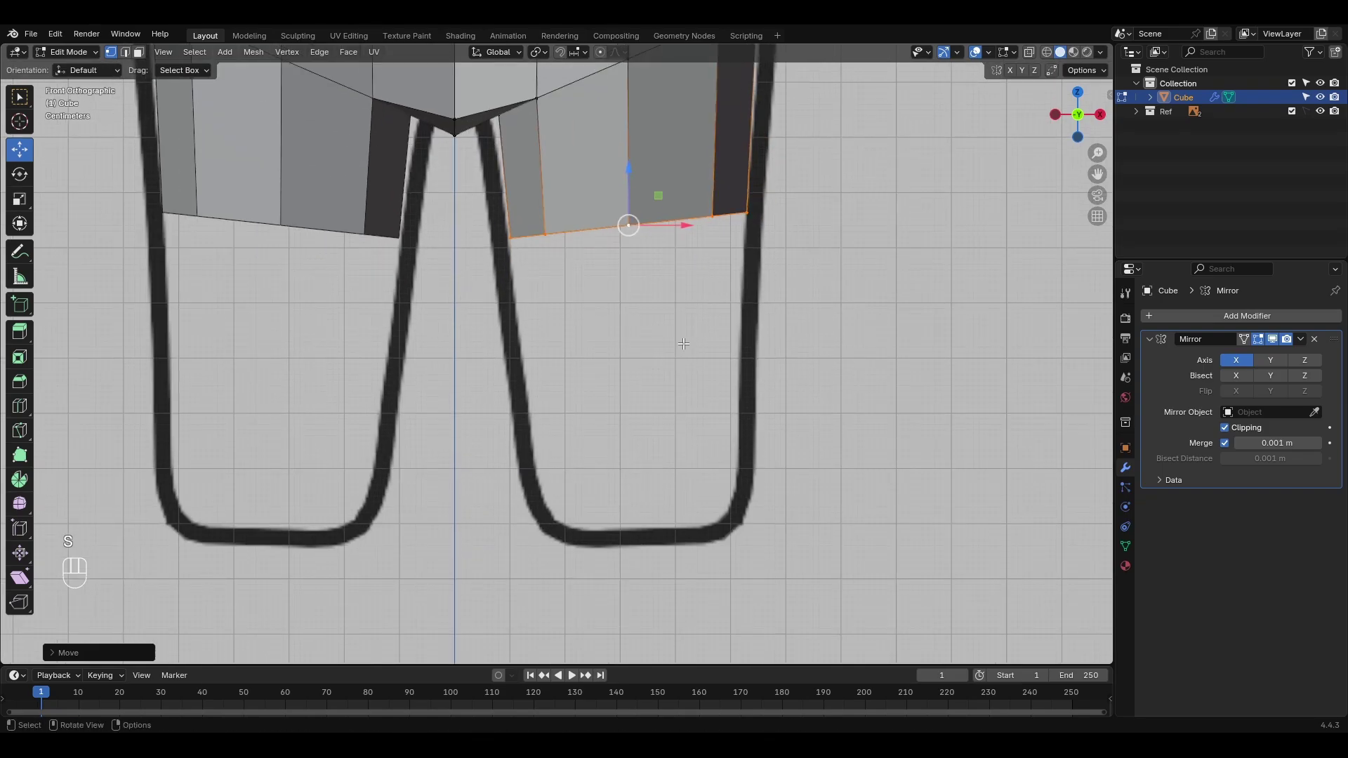
key(e)
click(737, 594)
key(e)
click(762, 546)
Step: Fill the open bottom of the foot with faces and add a centred loop cut across them
middle_drag(761, 545, 719, 517)
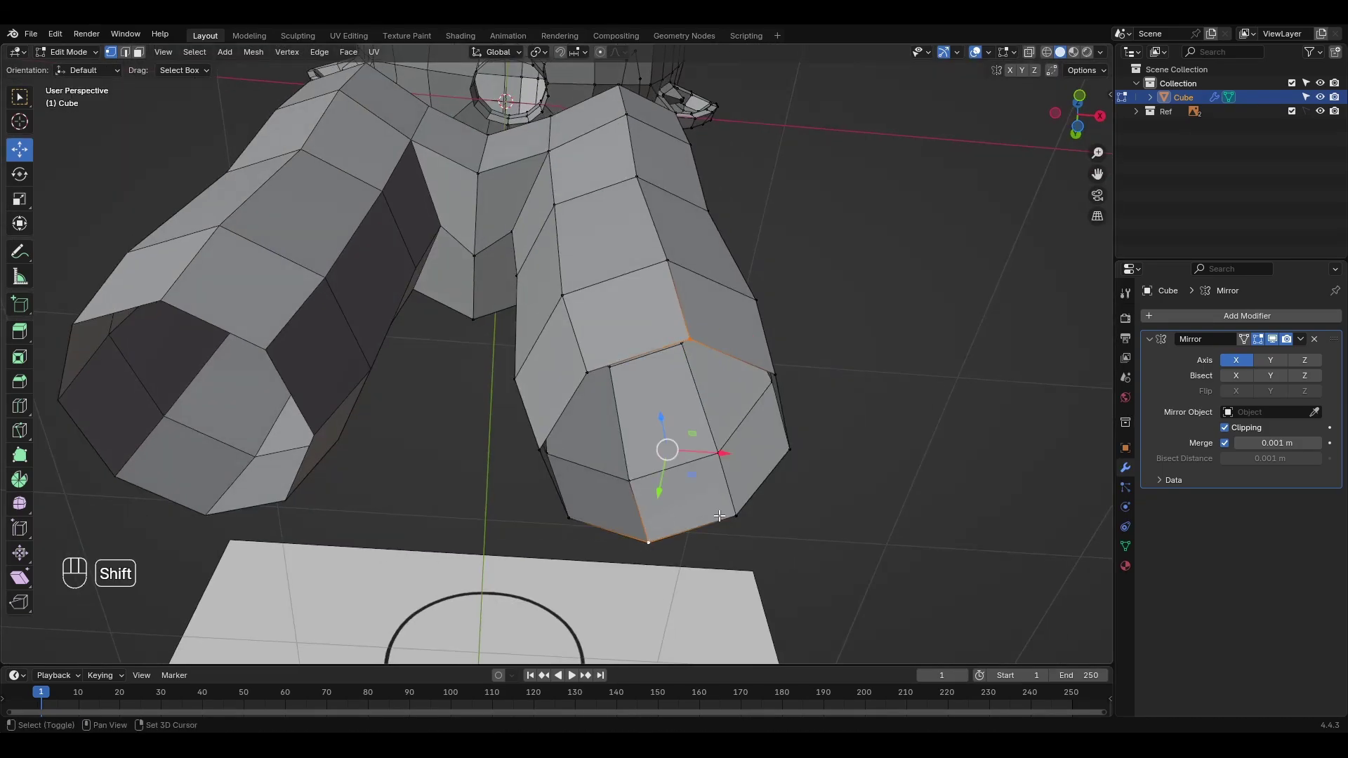
shift+middle_drag(775, 426, 738, 448)
key(f)
click(651, 363)
shift+click(617, 562)
key(f)
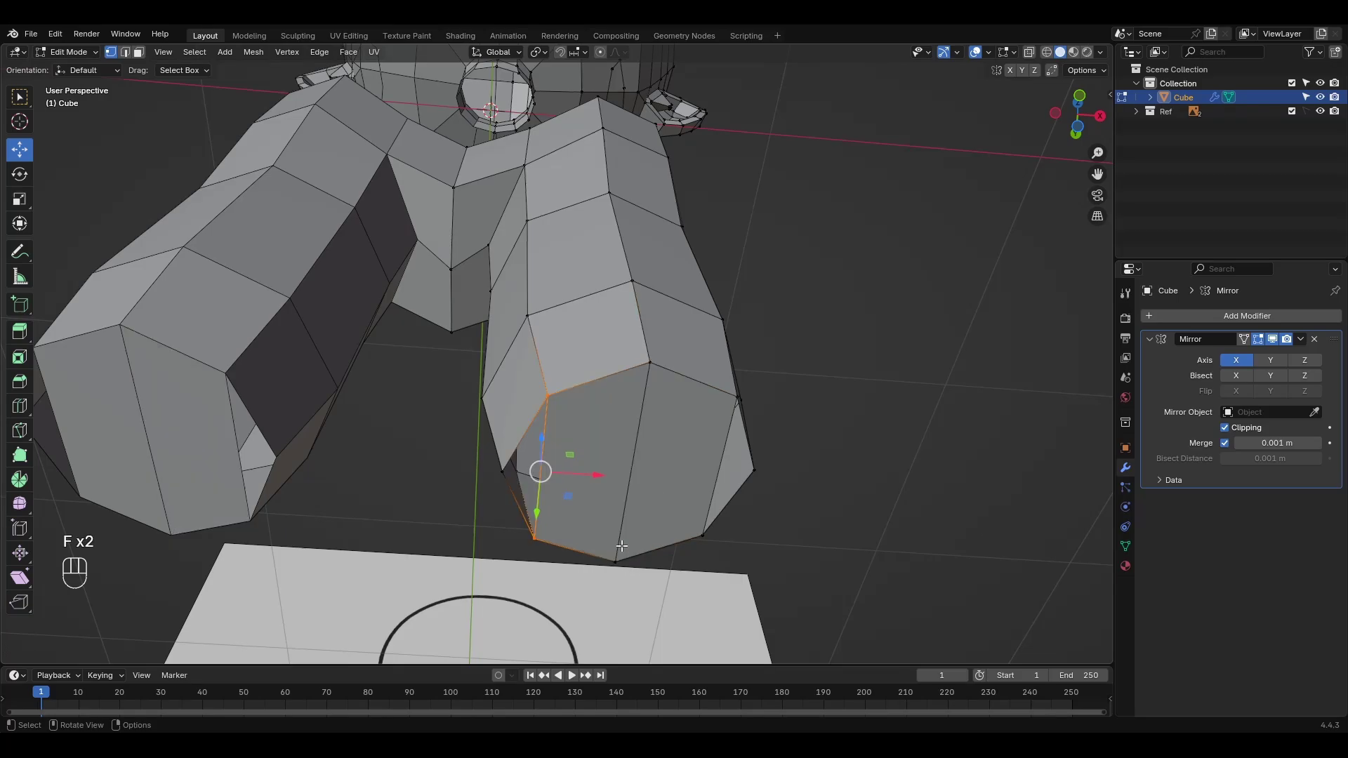
middle_drag(621, 547, 596, 437)
key(ctrl+r)
click(595, 437)
right_click(596, 437)
Step: Merge the loose vertices at both ends of the sole's cut into the adjacent foot rim vertices
click(537, 435)
shift+click(499, 441)
key(m)
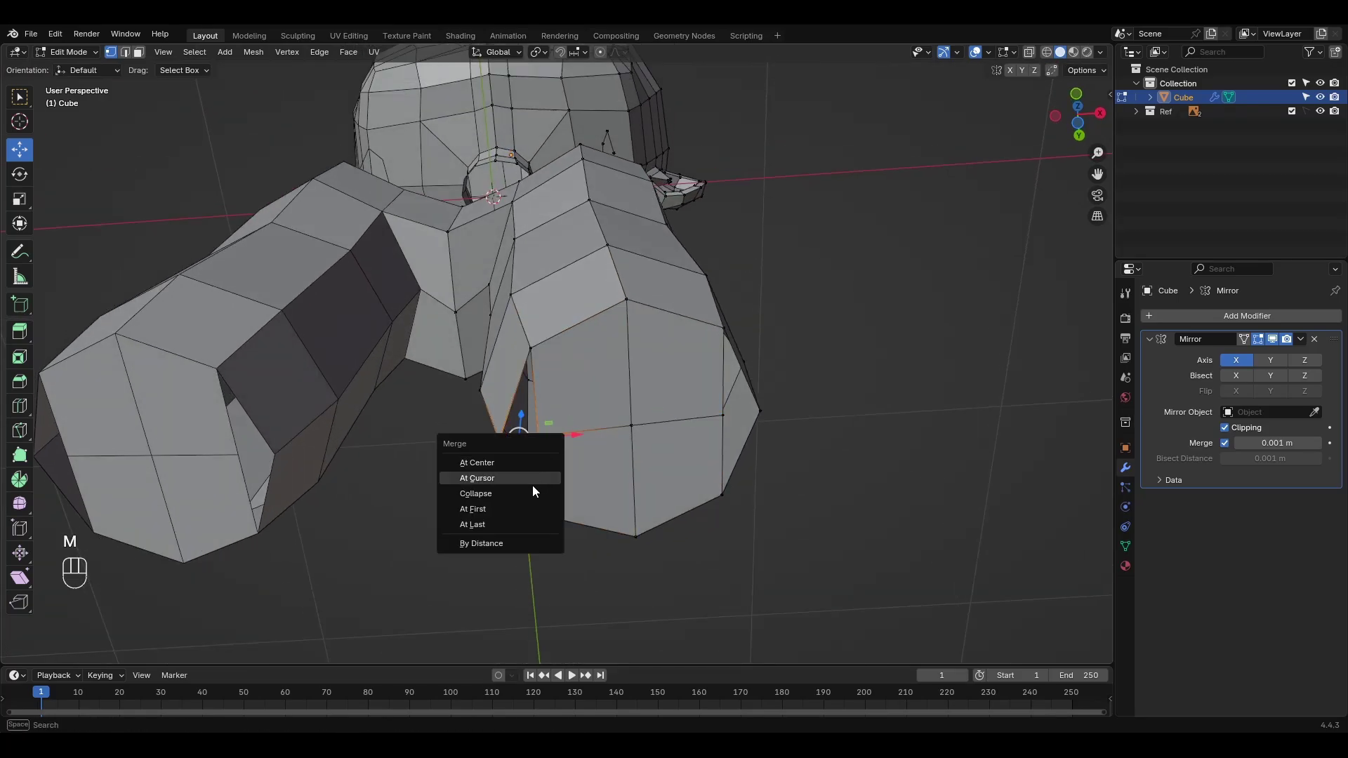
click(525, 516)
middle_drag(525, 516, 745, 405)
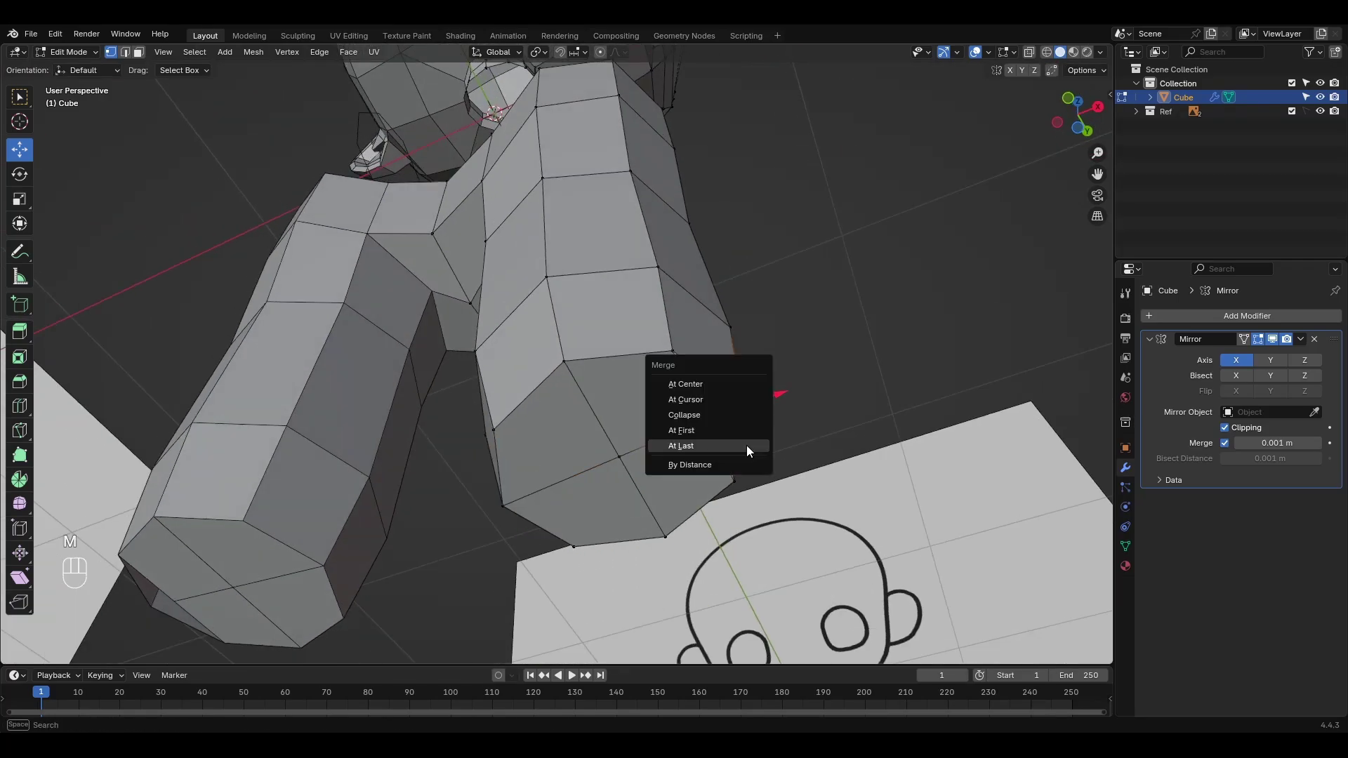
click(747, 445)
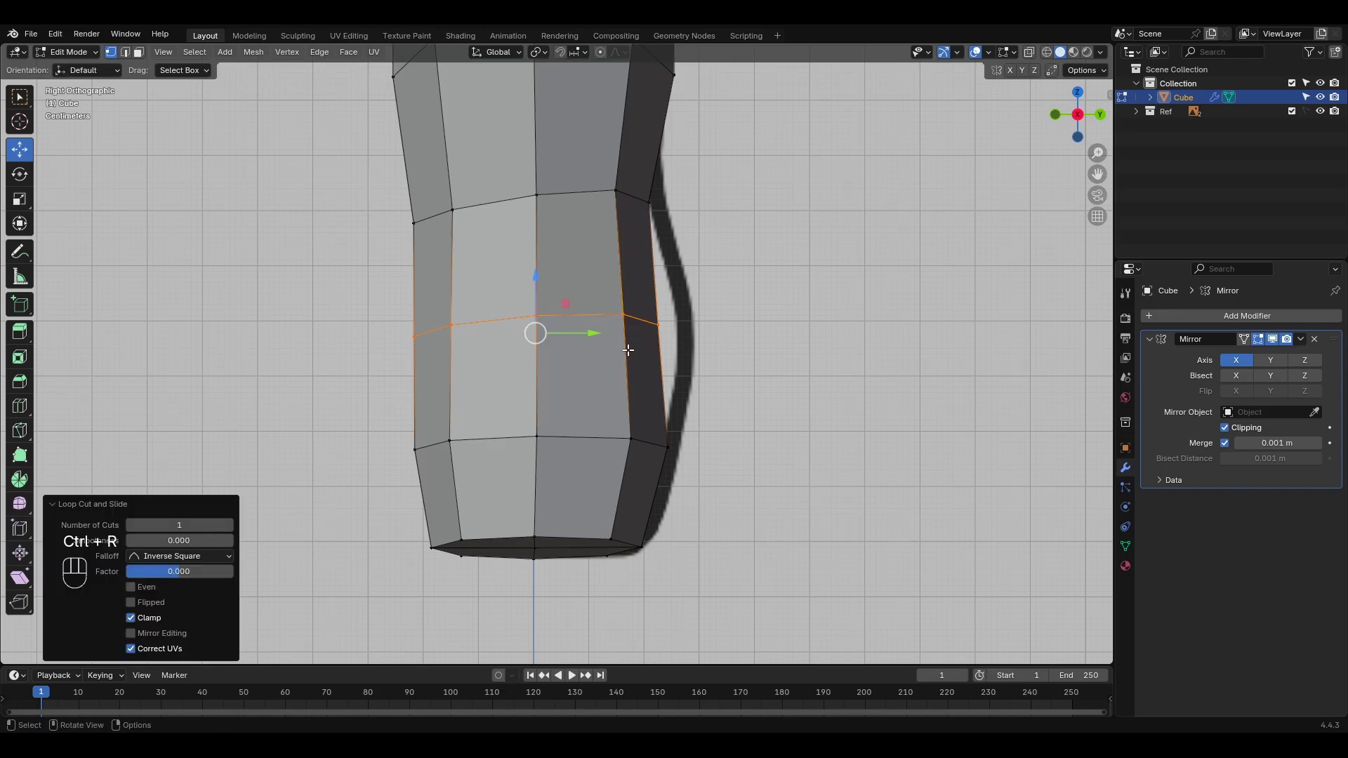
Step: Pull the front of the lower leg and foot backward to the side reference with the Grab brush at 267 px radius
key(Tab)
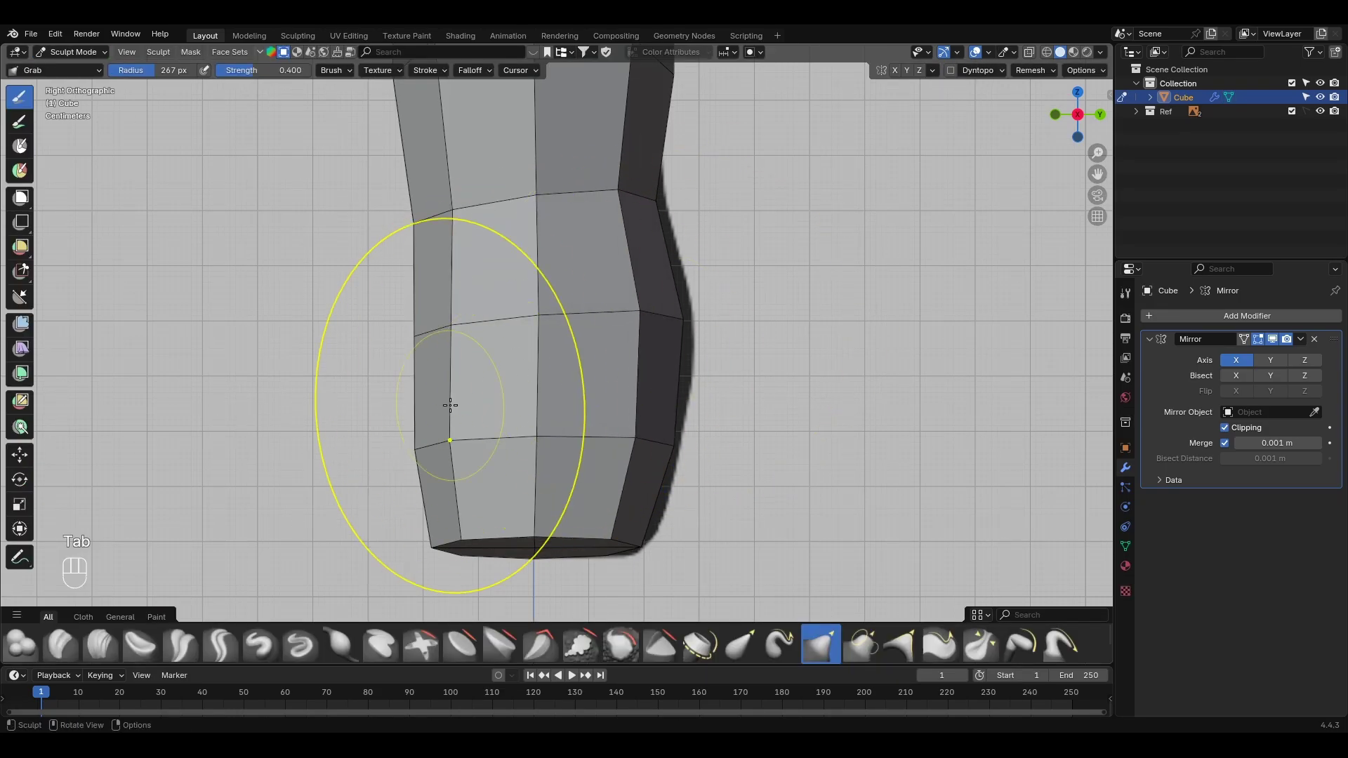
mouse_move(450, 405)
mouse_down()
mouse_move(544, 399)
mouse_move(519, 403)
mouse_up()
shift+middle_drag(518, 403, 520, 351)
drag(468, 479, 534, 505)
Step: Shift the loop above the foot slightly backward and scale it along Y to the side reference
key(Tab)
alt+click(580, 385)
mouse_move(602, 394)
mouse_down()
mouse_move(640, 394)
mouse_move(617, 394)
mouse_up()
key(s)
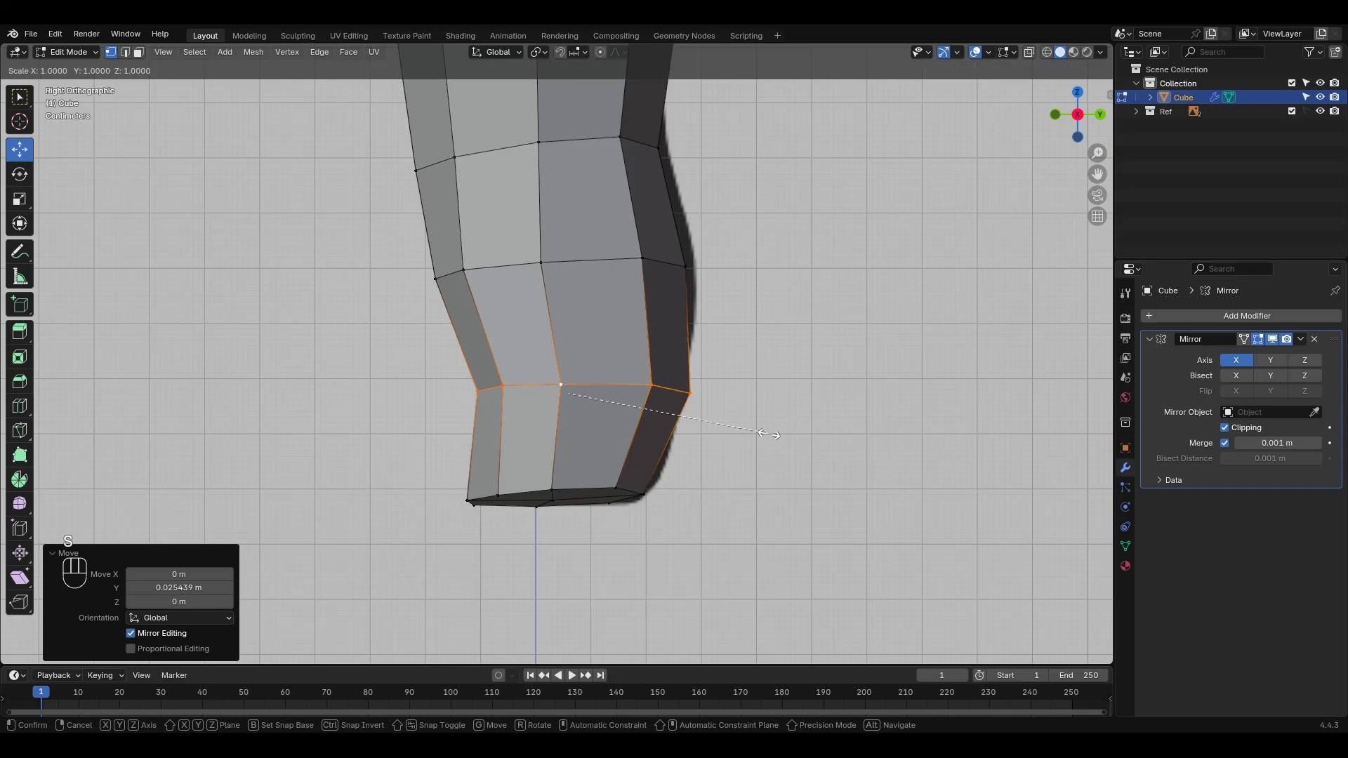
key(y)
click(739, 424)
Step: Scale the next loop up the lower leg along Y and move it backward onto the side reference's calf
alt+click(592, 260)
key(s)
key(y)
click(786, 372)
drag(606, 275, 644, 275)
Step: Scale the loop above the calf to 0.857 along Y and move it backward to the side reference
shift+middle_drag(617, 242, 636, 426)
alt+click(602, 320)
key(s)
key(y)
click(670, 301)
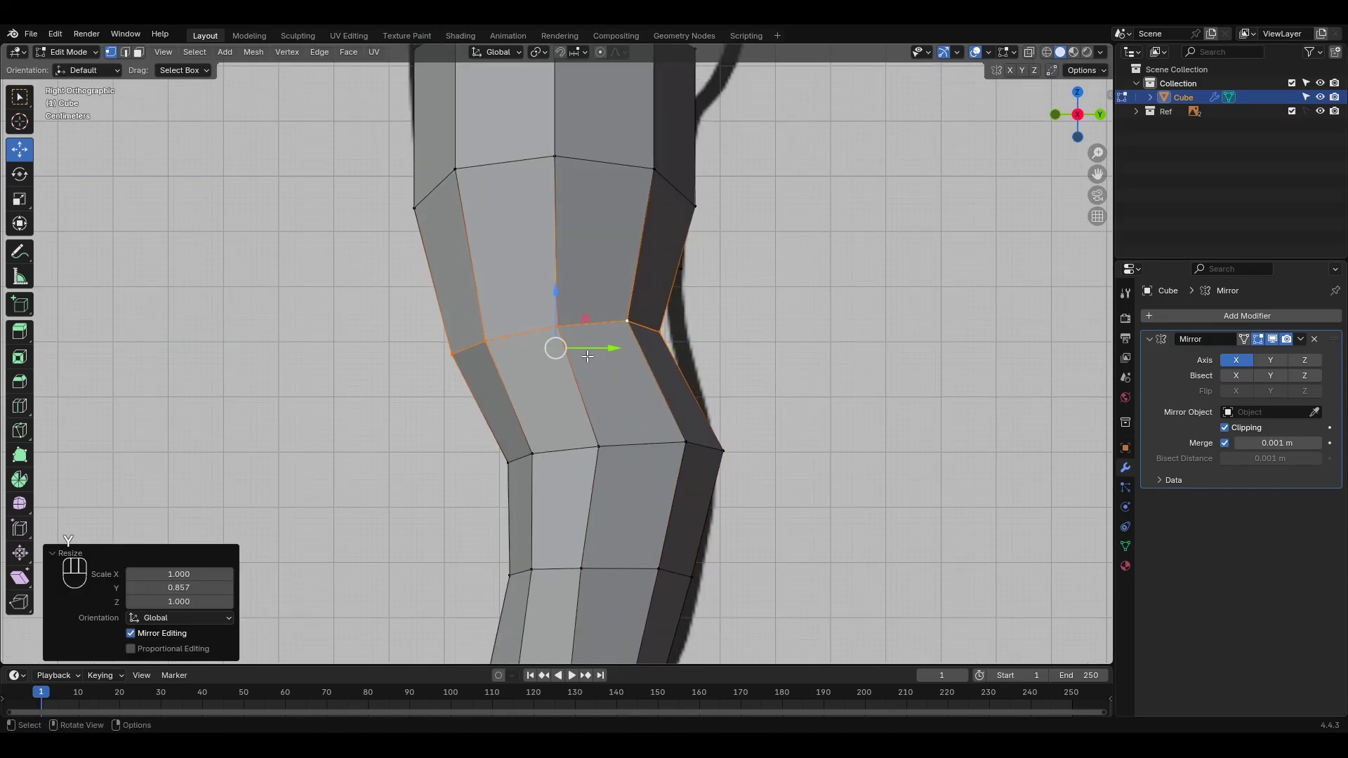
drag(589, 356, 623, 356)
Step: Move the foot's bottom vertices along Y, scale them to fit the side reference, and shift the ankle loop backward
shift+middle_drag(623, 365, 590, 240)
key(z)
drag(651, 531, 439, 581)
key(z)
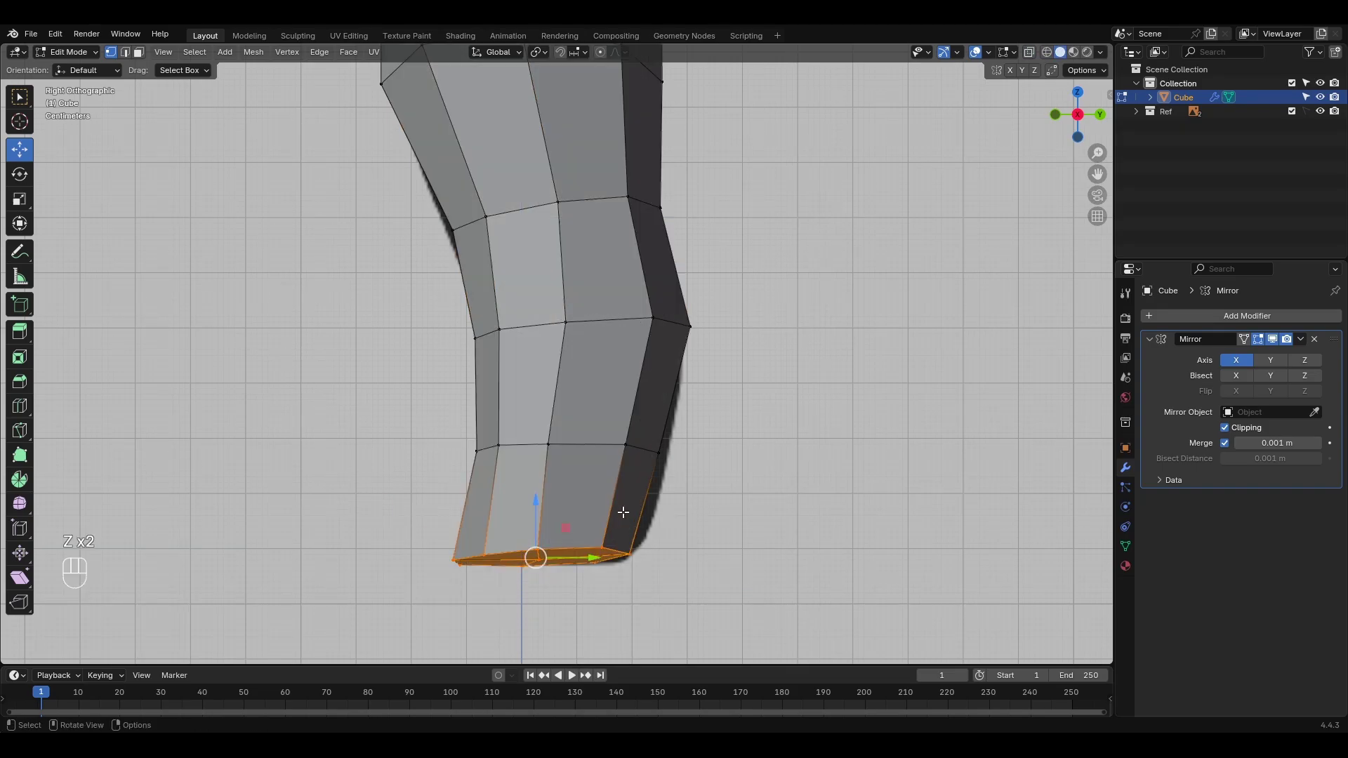
key(g)
key(y)
click(651, 520)
key(s)
click(718, 555)
drag(625, 552, 627, 552)
alt+click(587, 444)
drag(611, 454, 625, 453)
Step: Scale the loop at the top of the thigh along Y to match the side reference
shift+middle_drag(512, 255, 562, 545)
alt+click(615, 330)
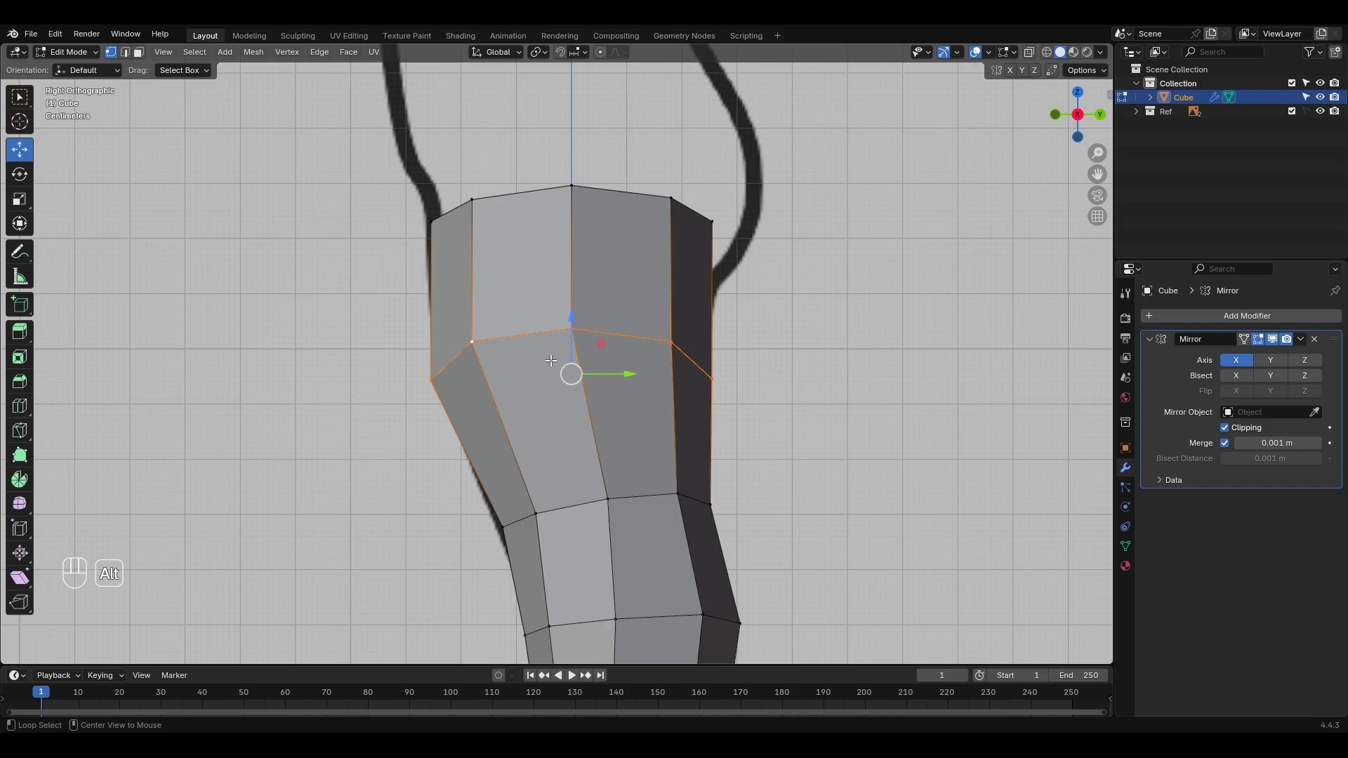
key(s)
key(y)
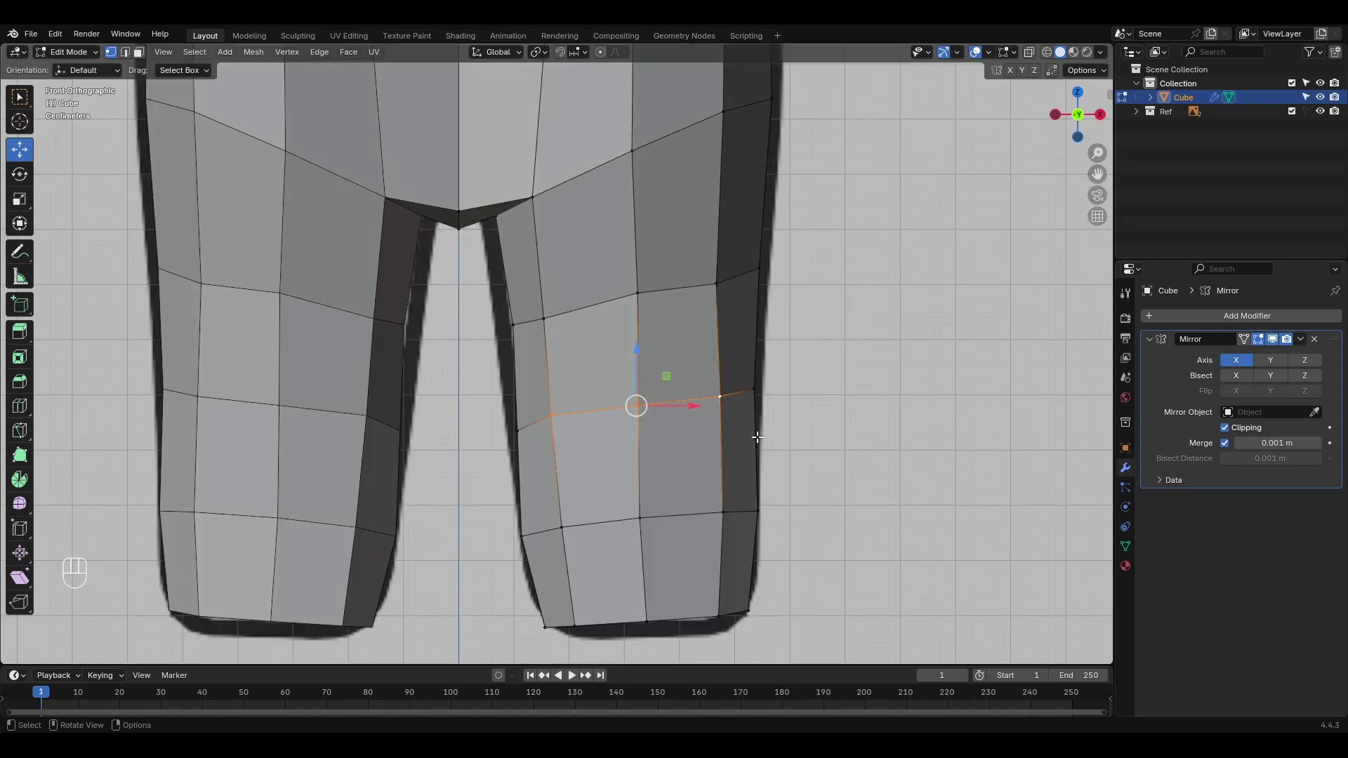
Step: Bevel the front knee edges by 0.116 m and add a centred loop cut across the beveled faces
middle_drag(757, 437, 651, 478)
key(ctrl+b)
click(619, 526)
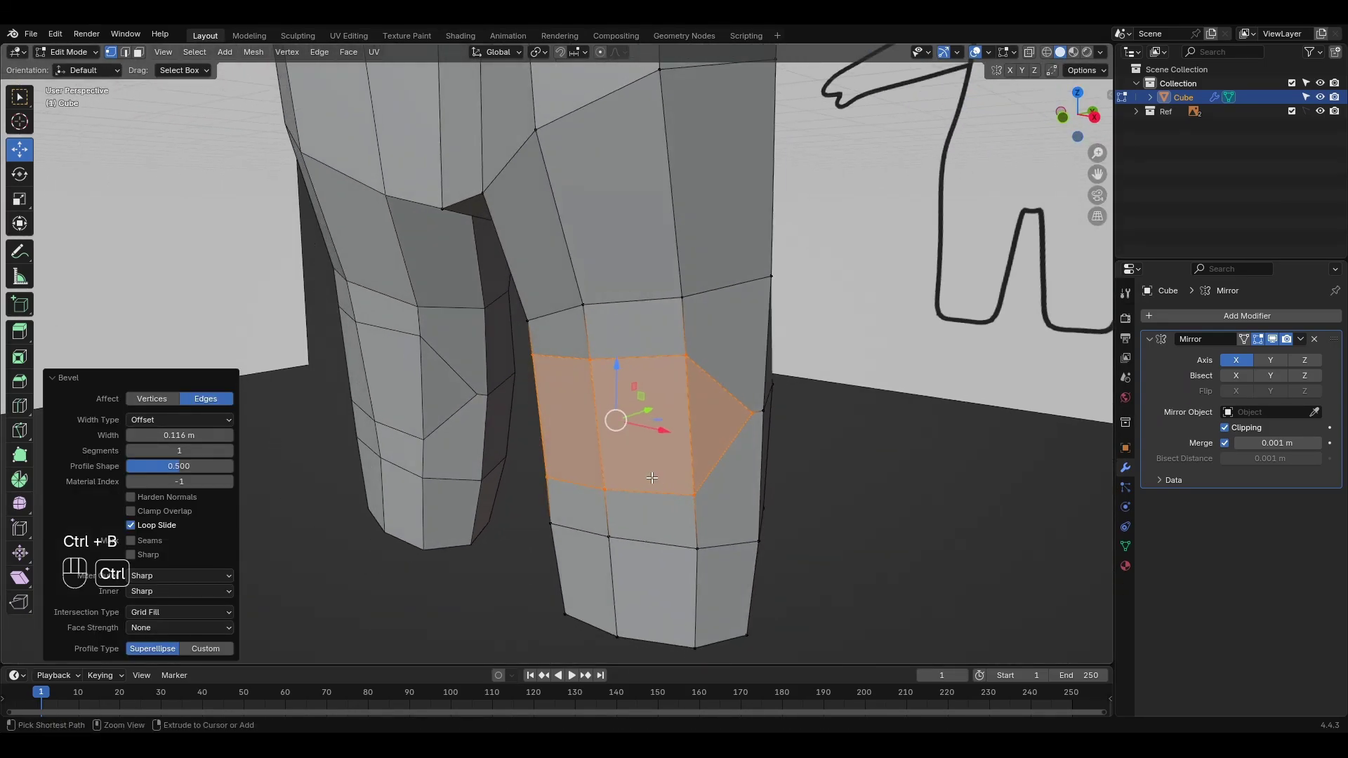
key(ctrl+r)
click(602, 452)
right_click(602, 453)
click(57, 504)
Step: Raise the three vertices along the lower edge of the knee bevel slightly in front view
middle_drag(491, 469, 589, 457)
key(KP_1)
click(560, 479)
drag(559, 479, 558, 460)
click(639, 469)
drag(639, 469, 635, 455)
drag(722, 460, 719, 445)
click(635, 456)
click(552, 416)
shift+middle_drag(552, 416, 556, 405)
Step: Switch to Sculpt Mode and nudge the knee vertices into shape in front view with a resized Grab brush
key(ctrl+Tab)
scroll(566, 417, up, 2)
key(f)
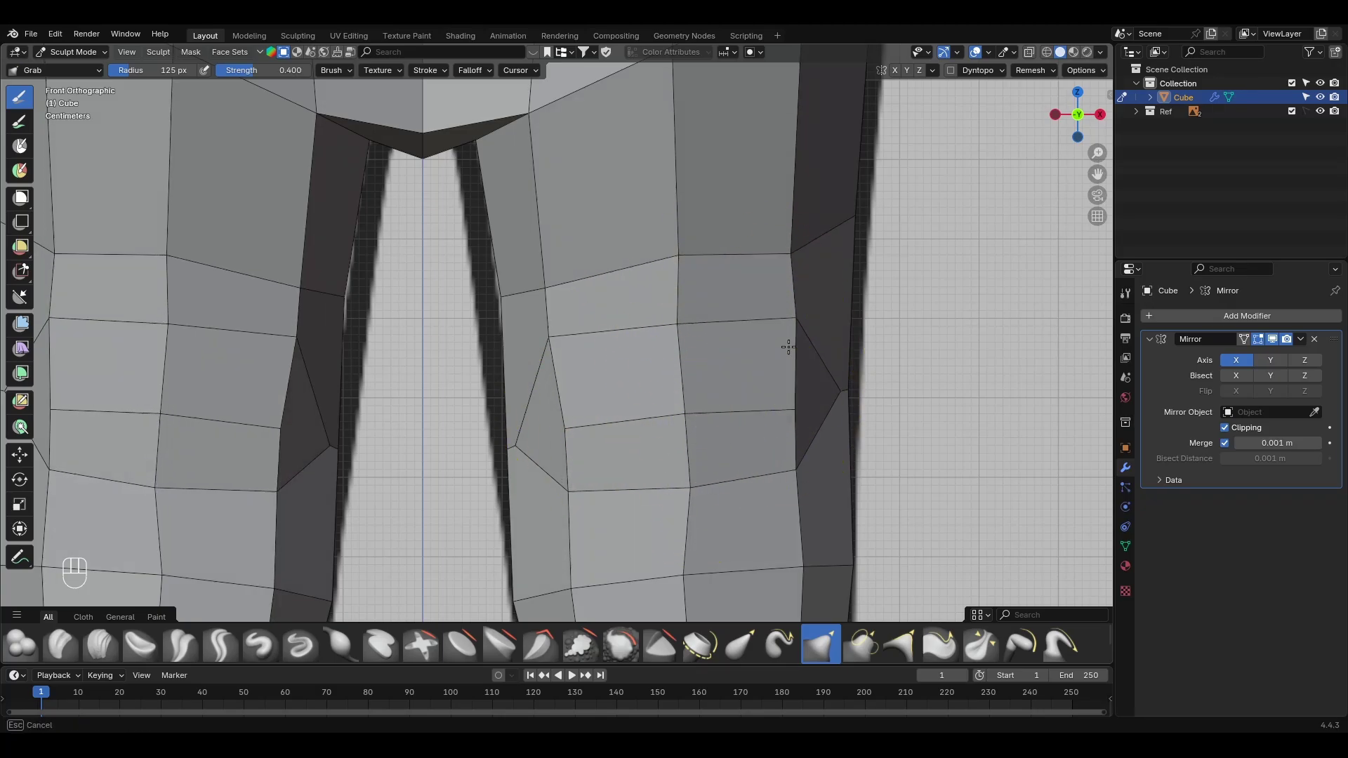
drag(789, 347, 792, 354)
mouse_move(726, 518)
shift+middle_down()
mouse_move(719, 418)
mouse_move(720, 490)
shift+middle_up()
drag(601, 339, 601, 339)
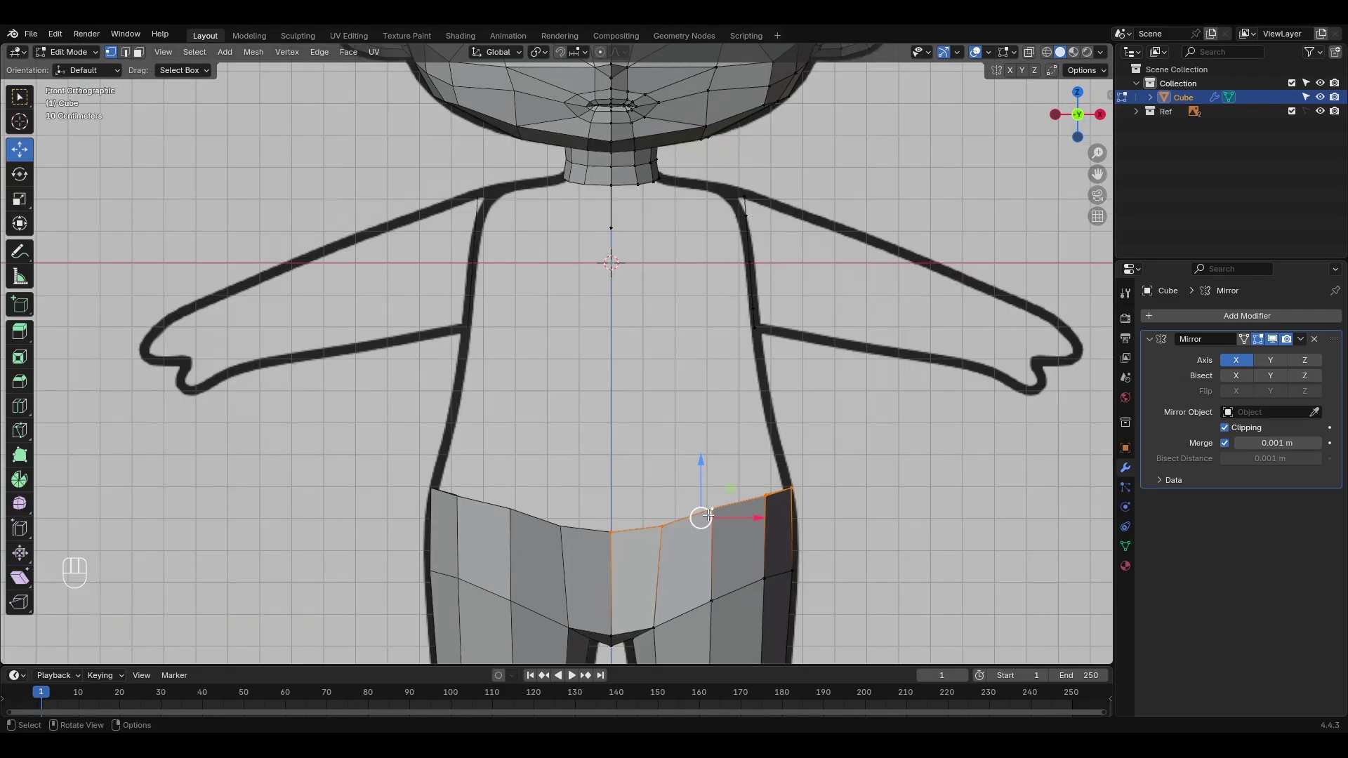
Step: Extrude the open hip loop up to the waist, scale it along Y to the side reference, and flatten it to 0 along Z
key(e)
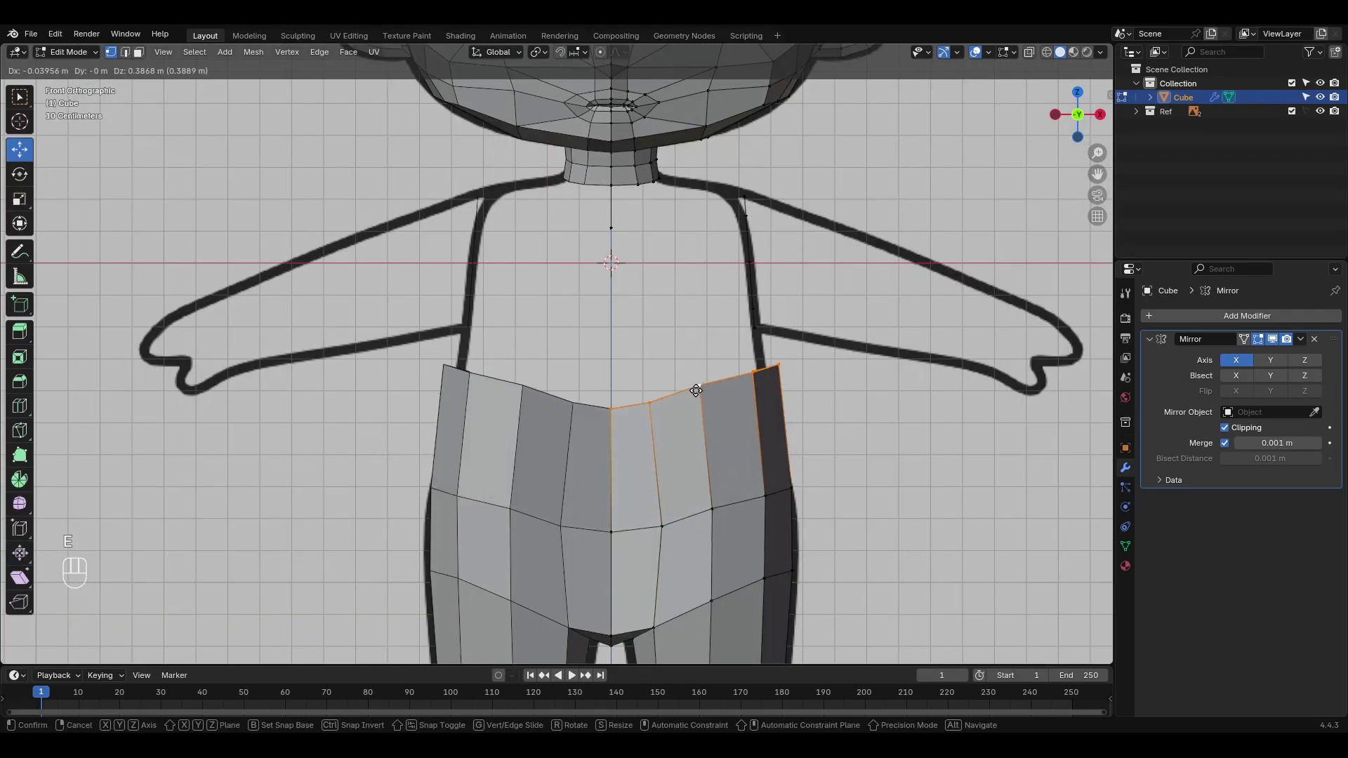
click(682, 355)
key(KP_3)
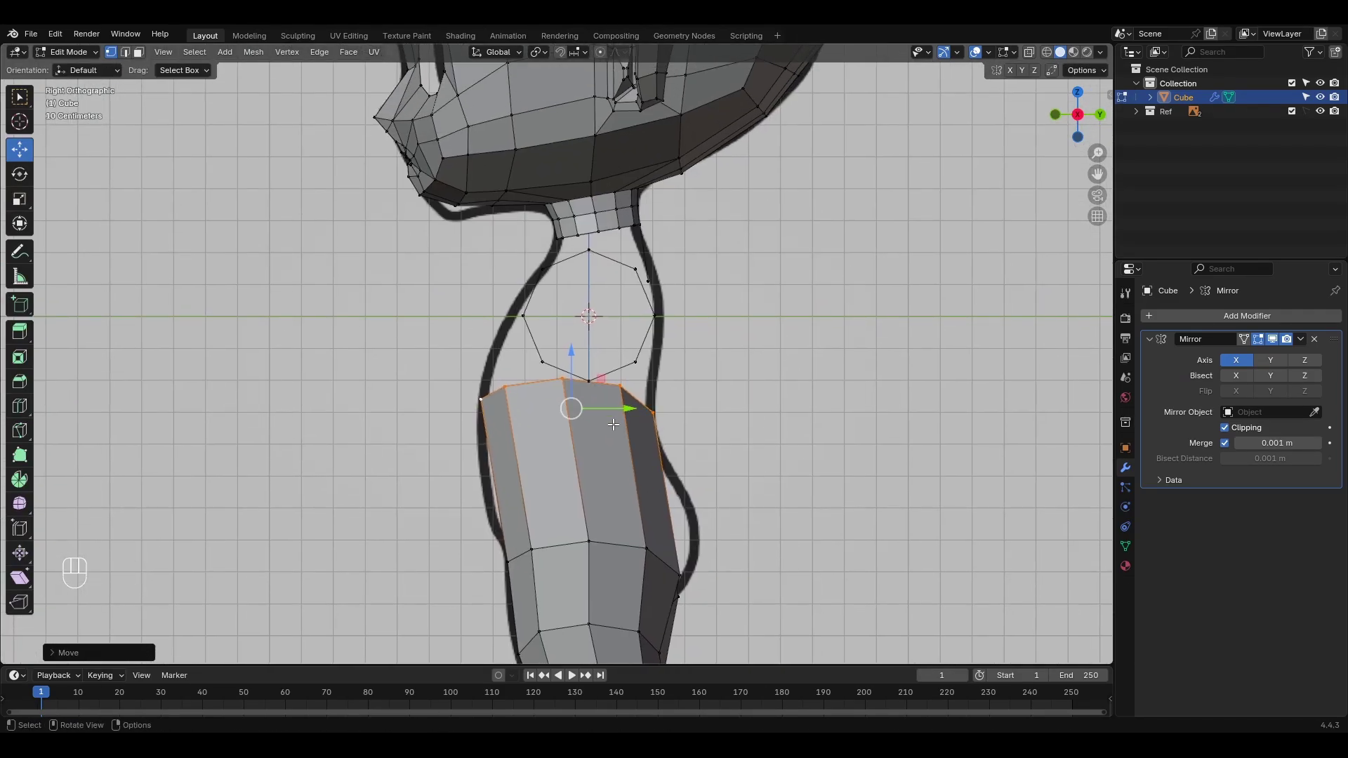
key(s)
key(y)
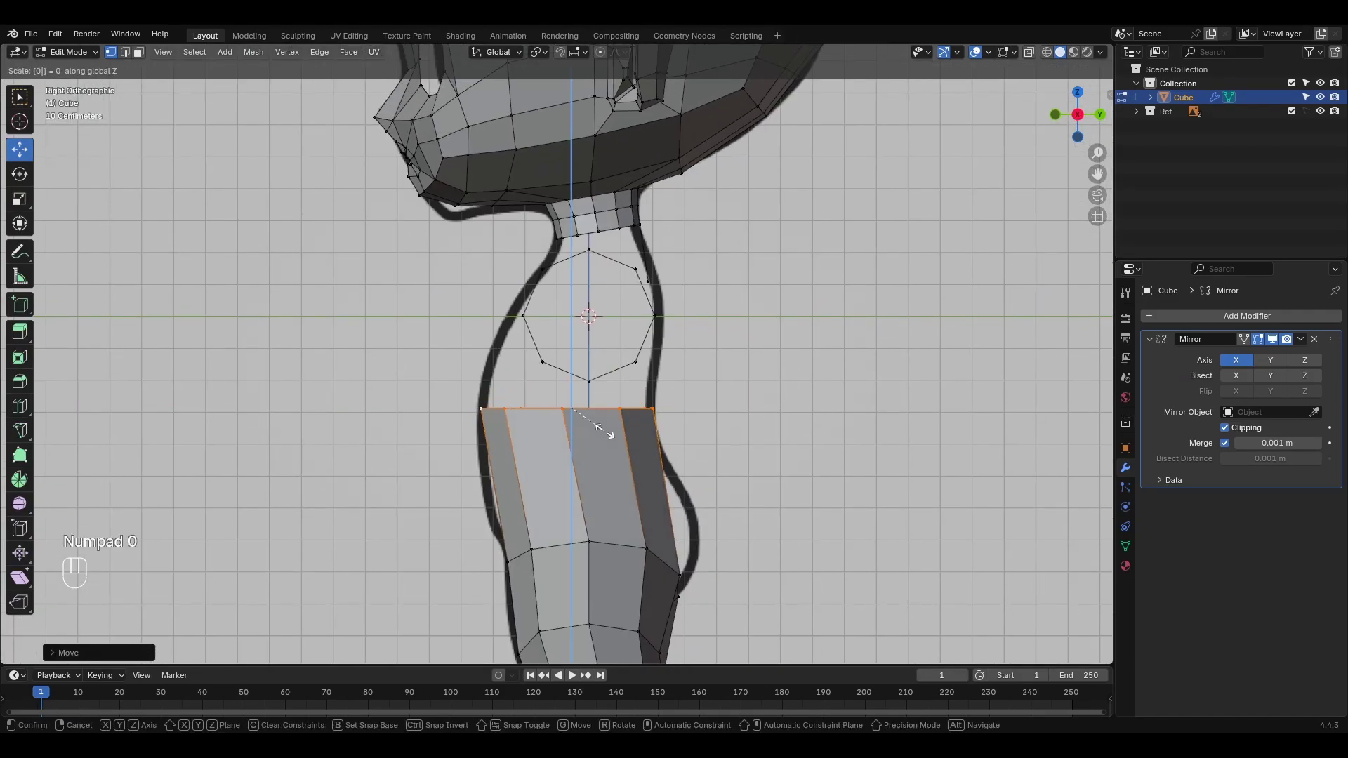
click(604, 431)
Step: Extrude the torso loop upward twice to shoulder height, then scale the top loop along Y and lower it slightly to fit the side reference
shift+middle_drag(592, 409, 587, 466)
key(e)
click(587, 372)
key(e)
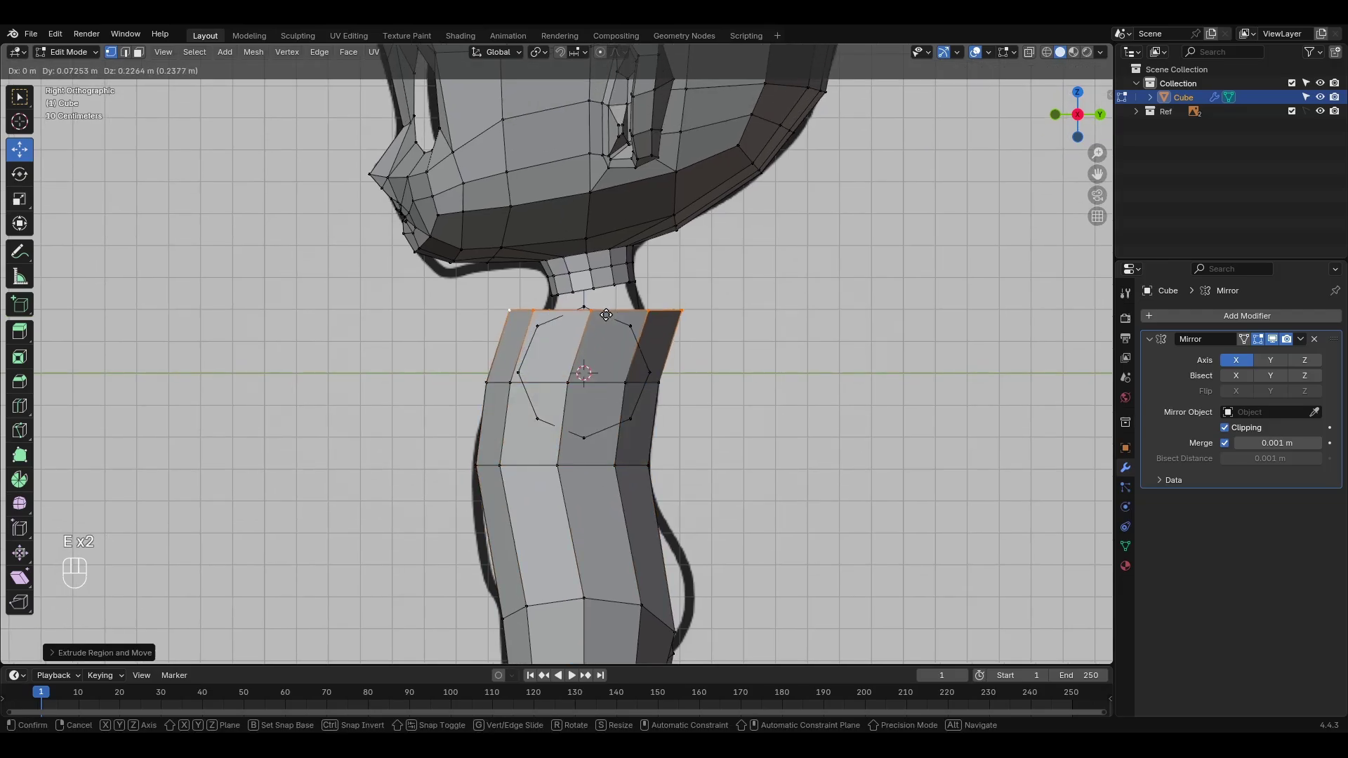
click(608, 309)
key(s)
key(y)
click(682, 331)
drag(595, 313, 594, 325)
Step: Fill the gap between the neck and the top of the torso with faces at the front and the back
middle_drag(594, 324, 616, 260)
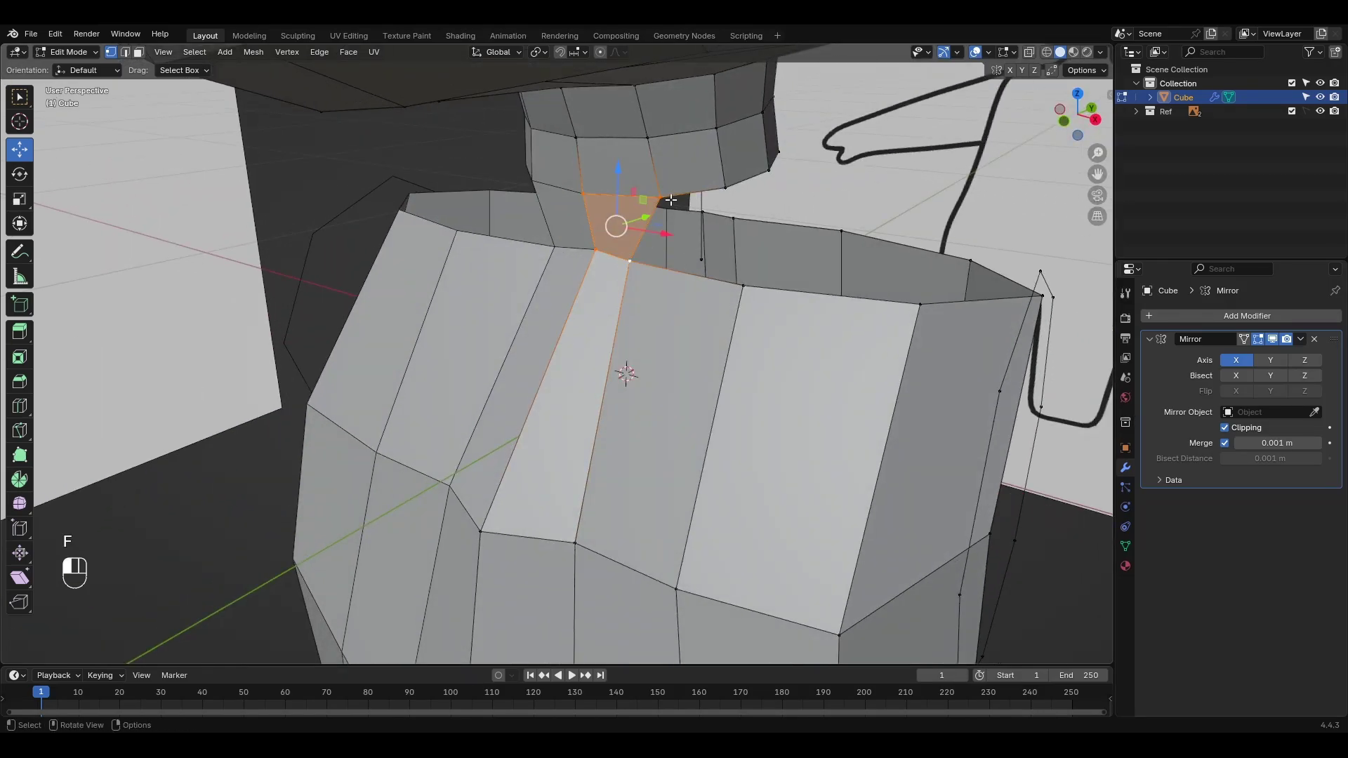
key(f)
key(f)
mouse_move(727, 328)
middle_down()
mouse_move(930, 370)
mouse_move(1095, 337)
mouse_move(722, 351)
middle_up()
key(1)
click(754, 184)
shift+click(732, 330)
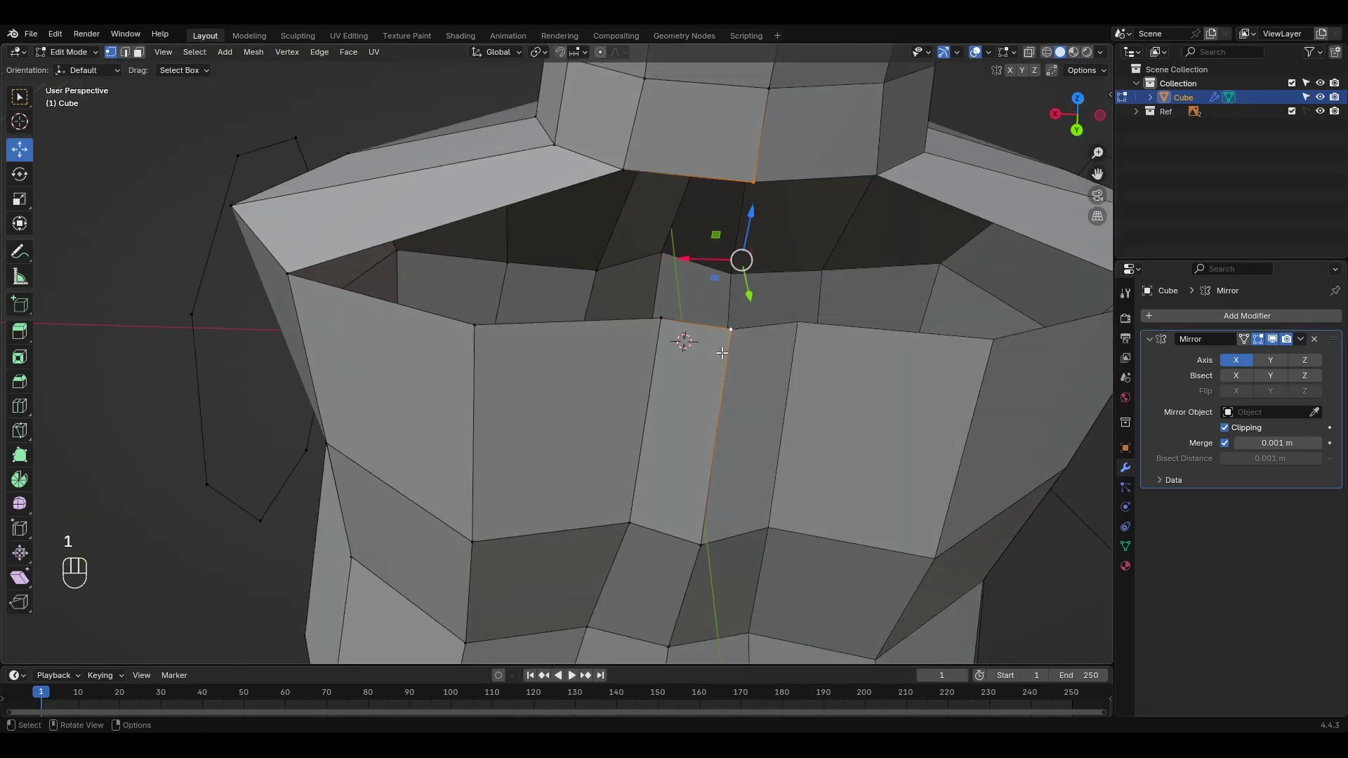
key(f)
key(f)
Step: Delete the four faces on the side of the upper torso to open a hole for the arm
key(3)
click(554, 316)
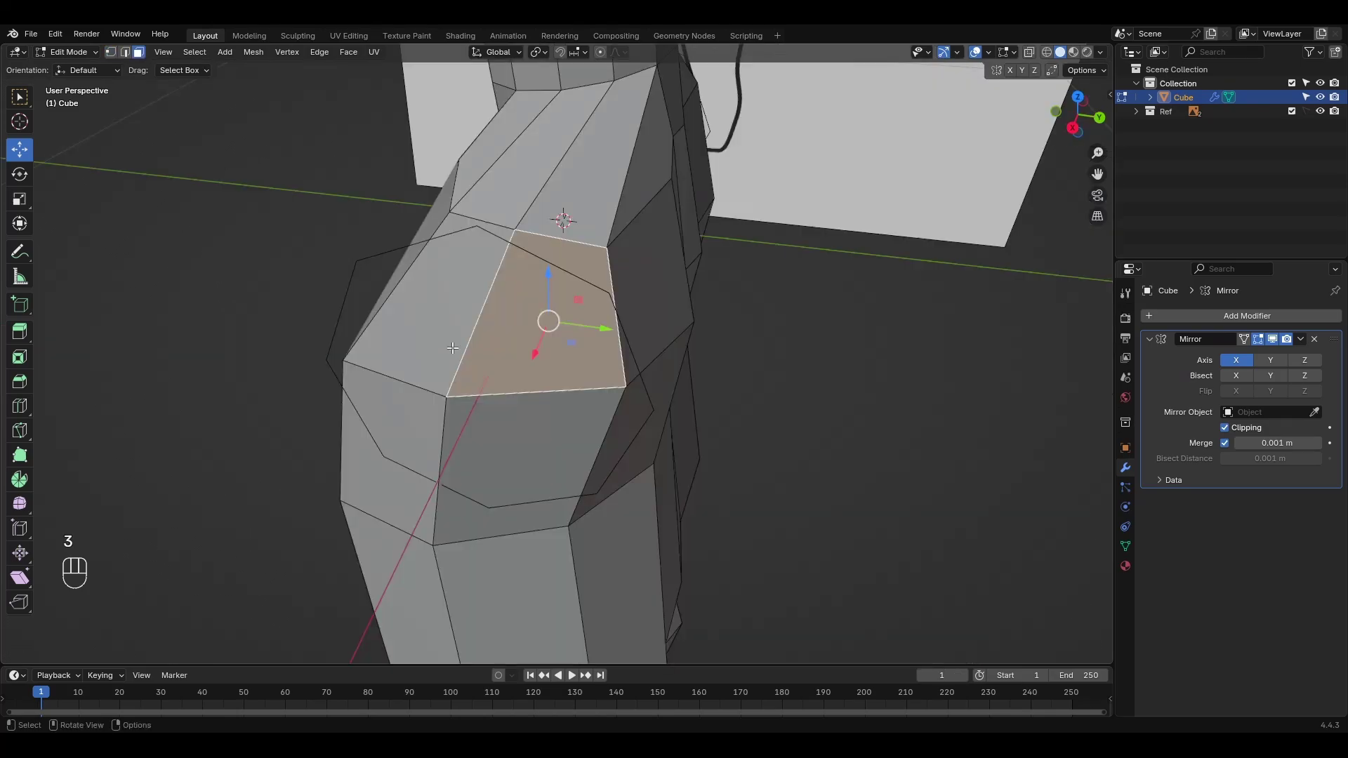
shift+click(418, 316)
shift+click(391, 452)
shift+click(526, 435)
middle_drag(512, 379, 596, 343)
key(x)
click(556, 372)
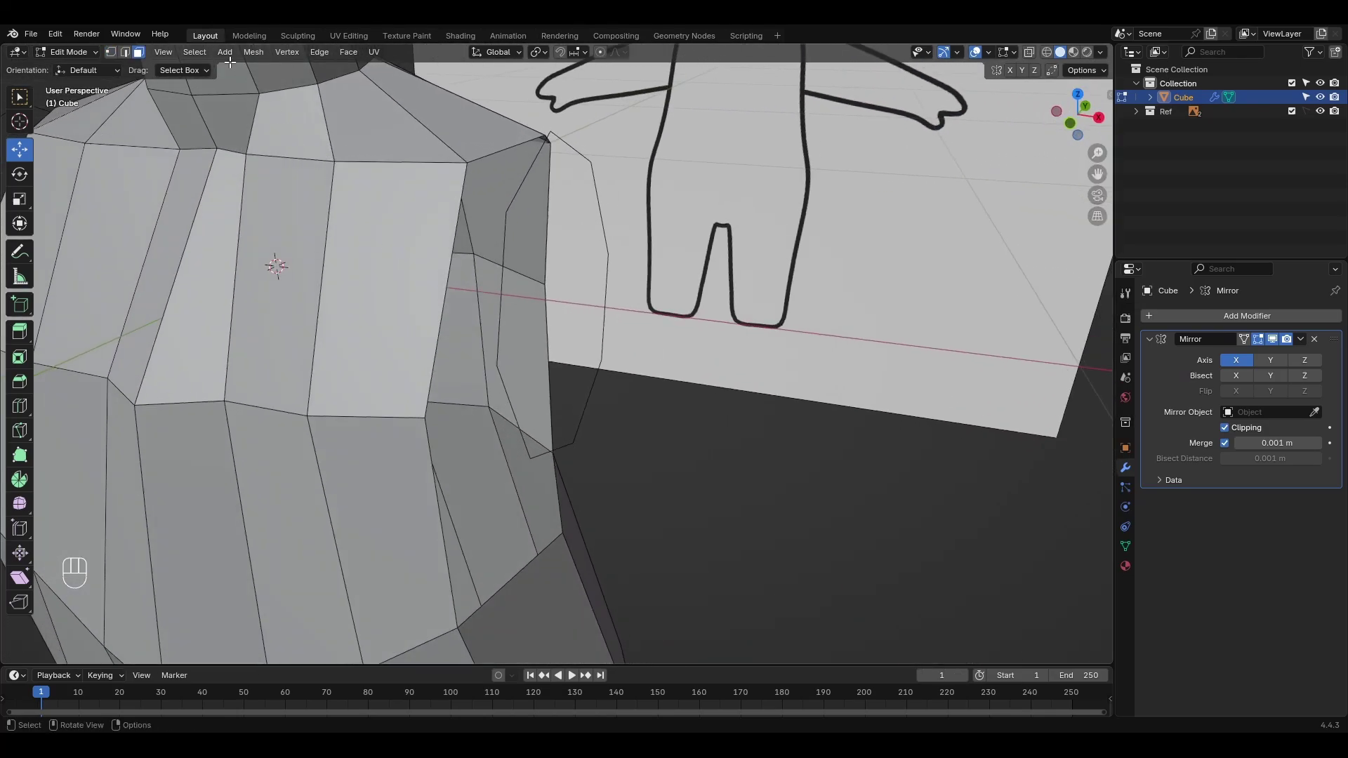
Step: Bridge the shoulder opening to the loose arm loop and move that loop along X in front view
right_click(585, 272)
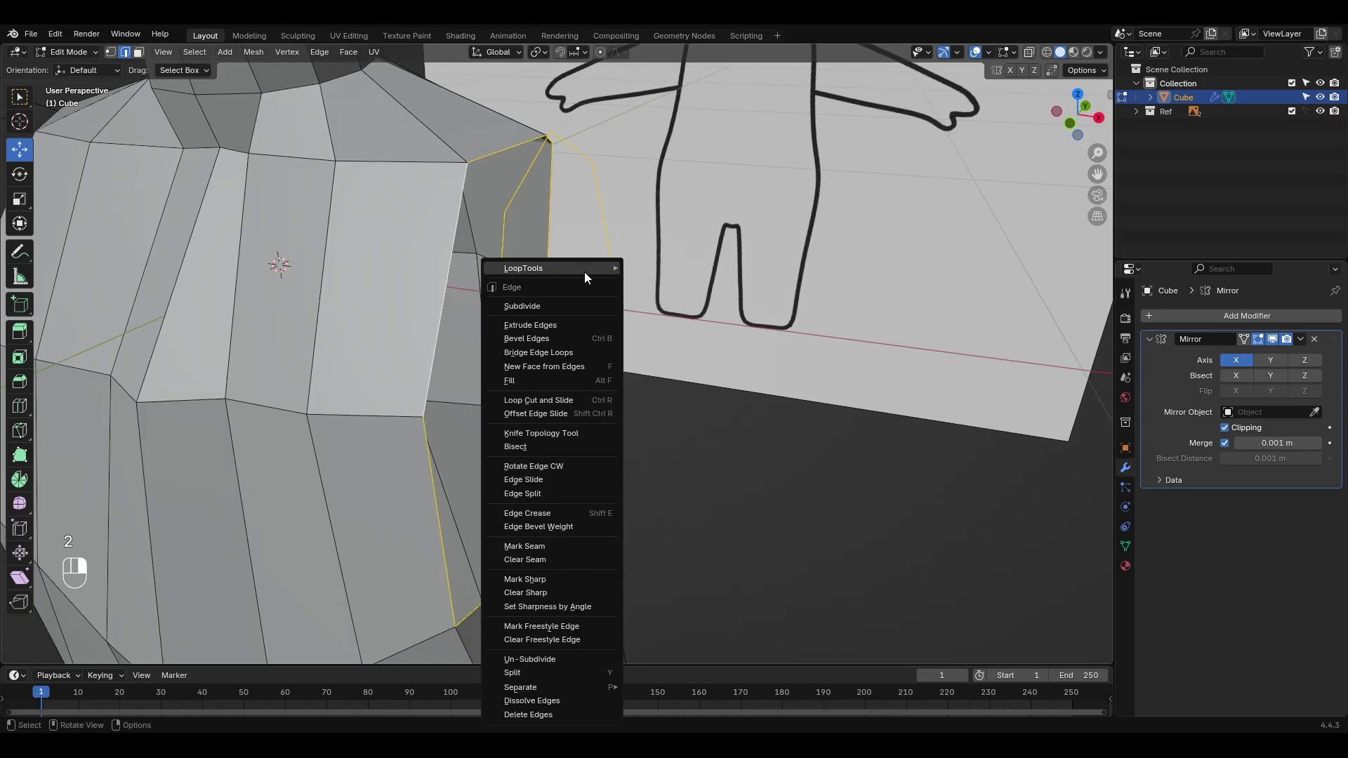
mouse_move(584, 272)
click(667, 283)
key(KP_1)
drag(608, 304, 622, 304)
Step: Extrude the arm loop to mid-arm and on to the wrist, scaling it at each stage to follow the front reference
shift+middle_drag(667, 343, 655, 334)
scroll(655, 335, down, 5)
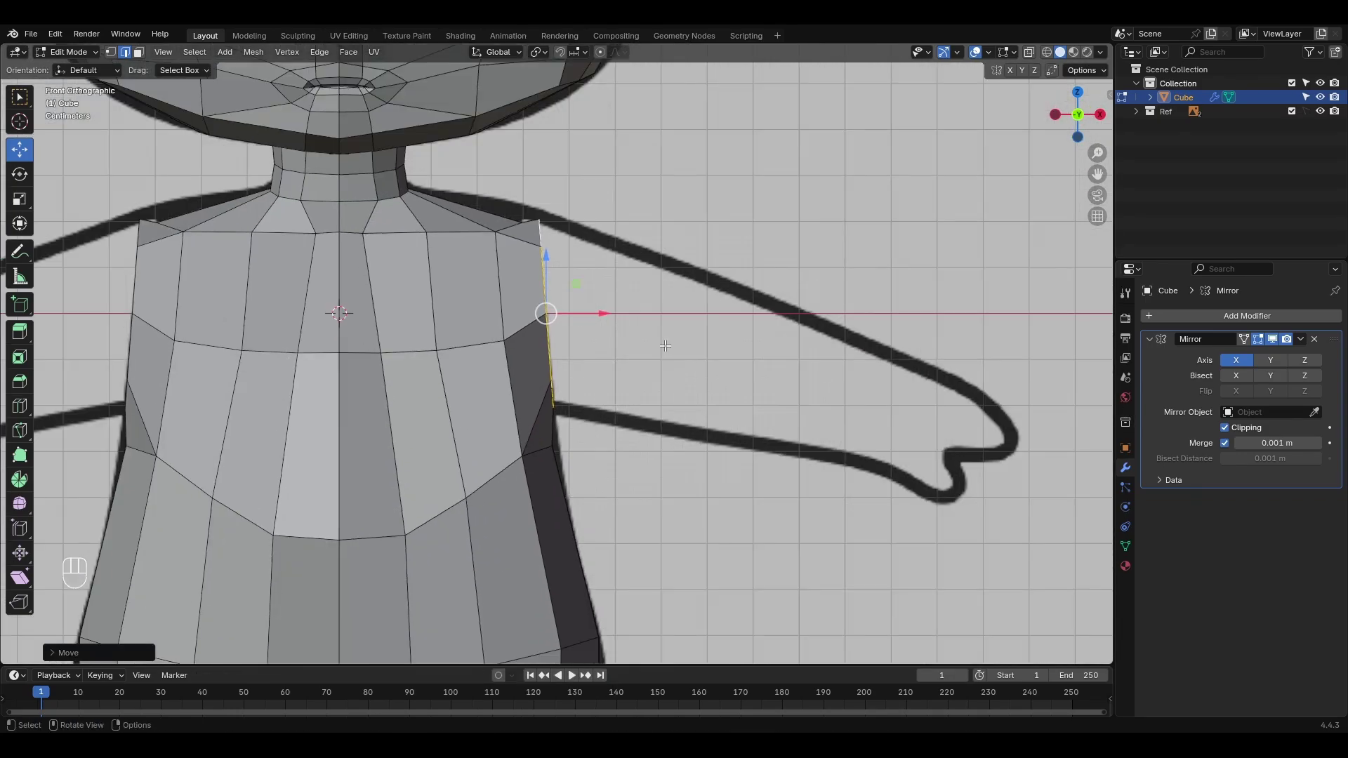
key(s)
click(693, 353)
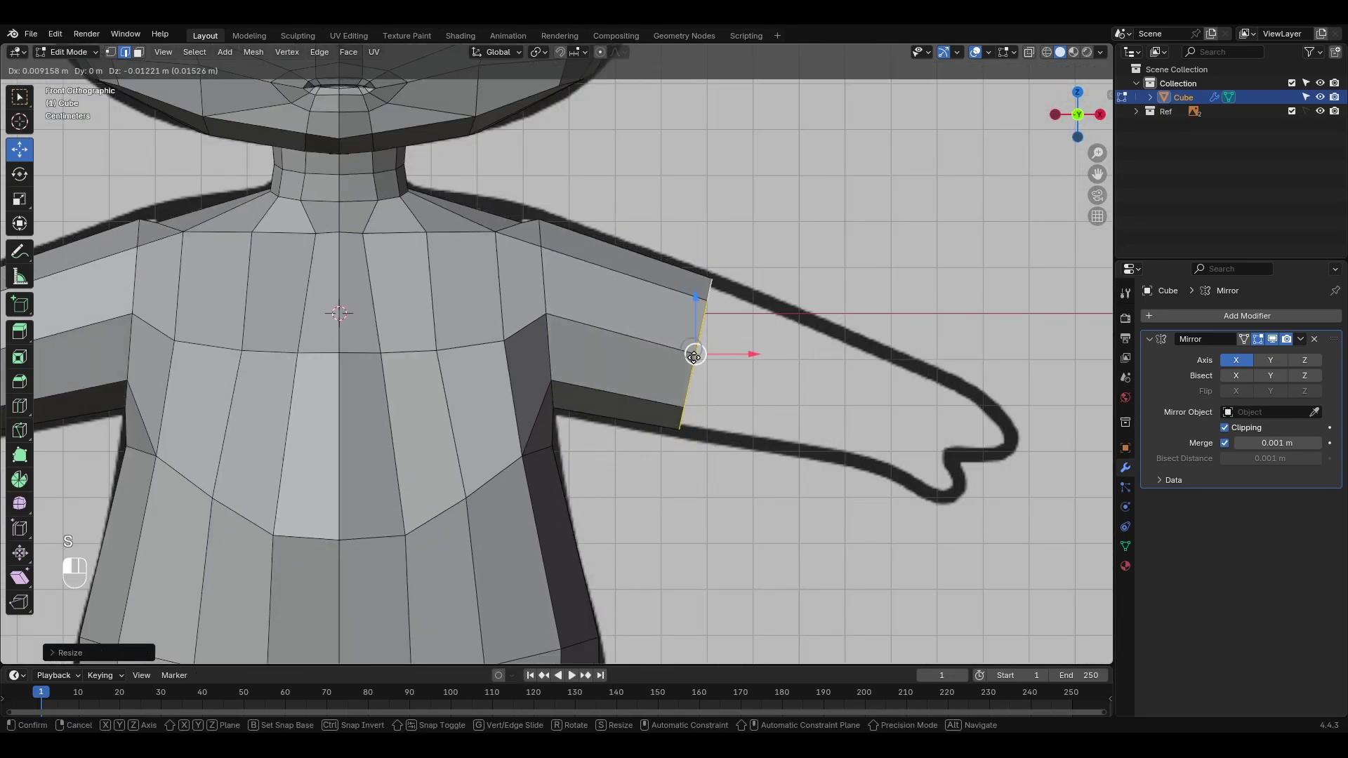
key(e)
click(896, 411)
key(s)
click(910, 443)
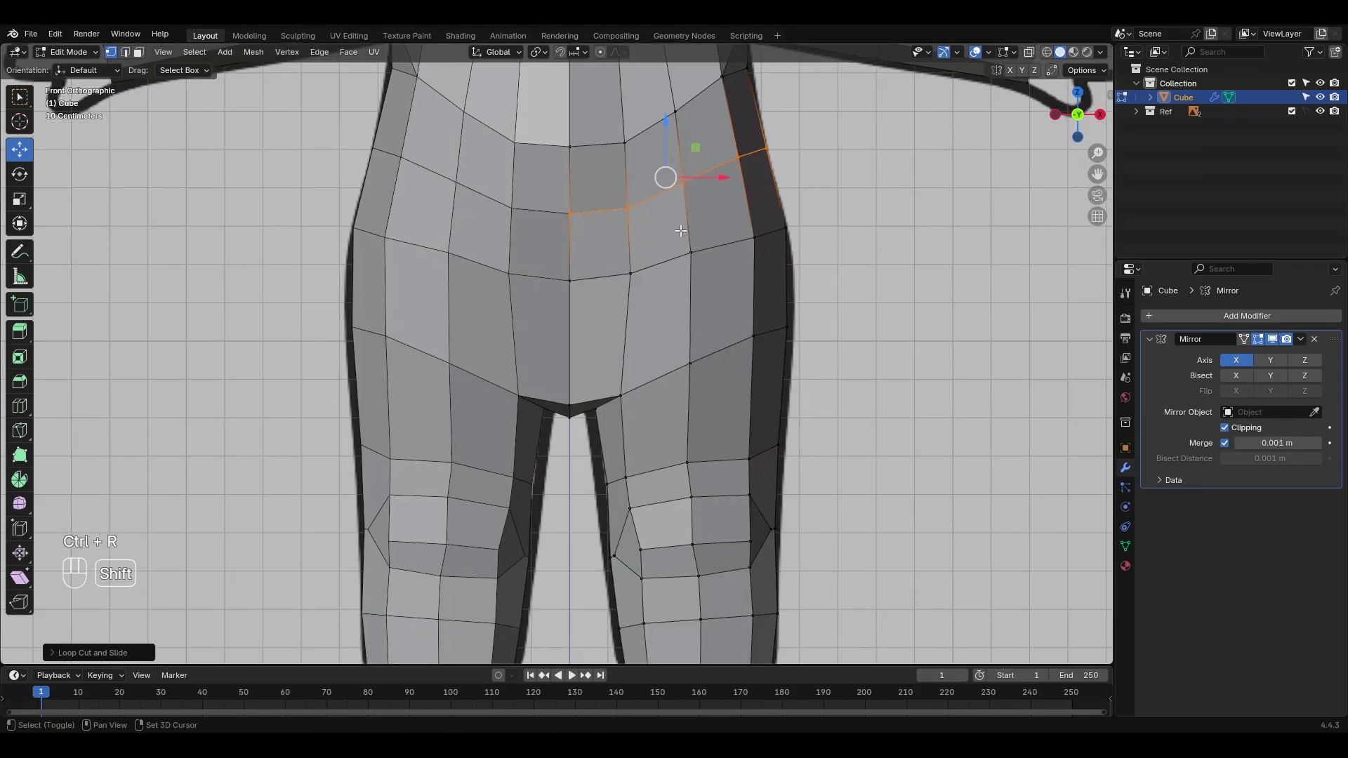
Step: Pull the front belly vertices upward with the Grab brush in front view to even out the torso loops
scroll(680, 229, down, 3)
shift+middle_drag(680, 229, 667, 396)
scroll(667, 396, up, 2)
key(ctrl+Tab)
scroll(670, 506, up, 2)
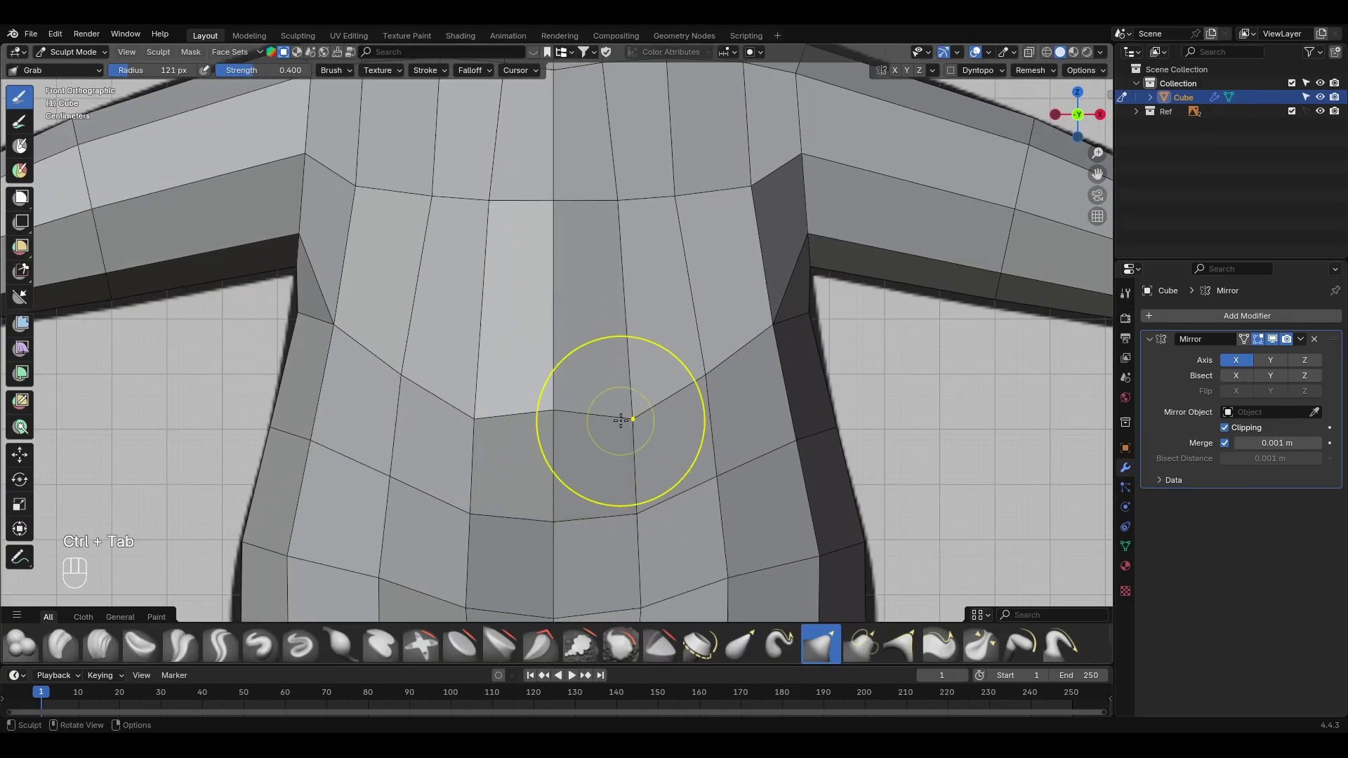
drag(561, 413, 562, 356)
drag(705, 394, 697, 360)
shift+middle_drag(651, 445, 600, 386)
drag(586, 459, 585, 416)
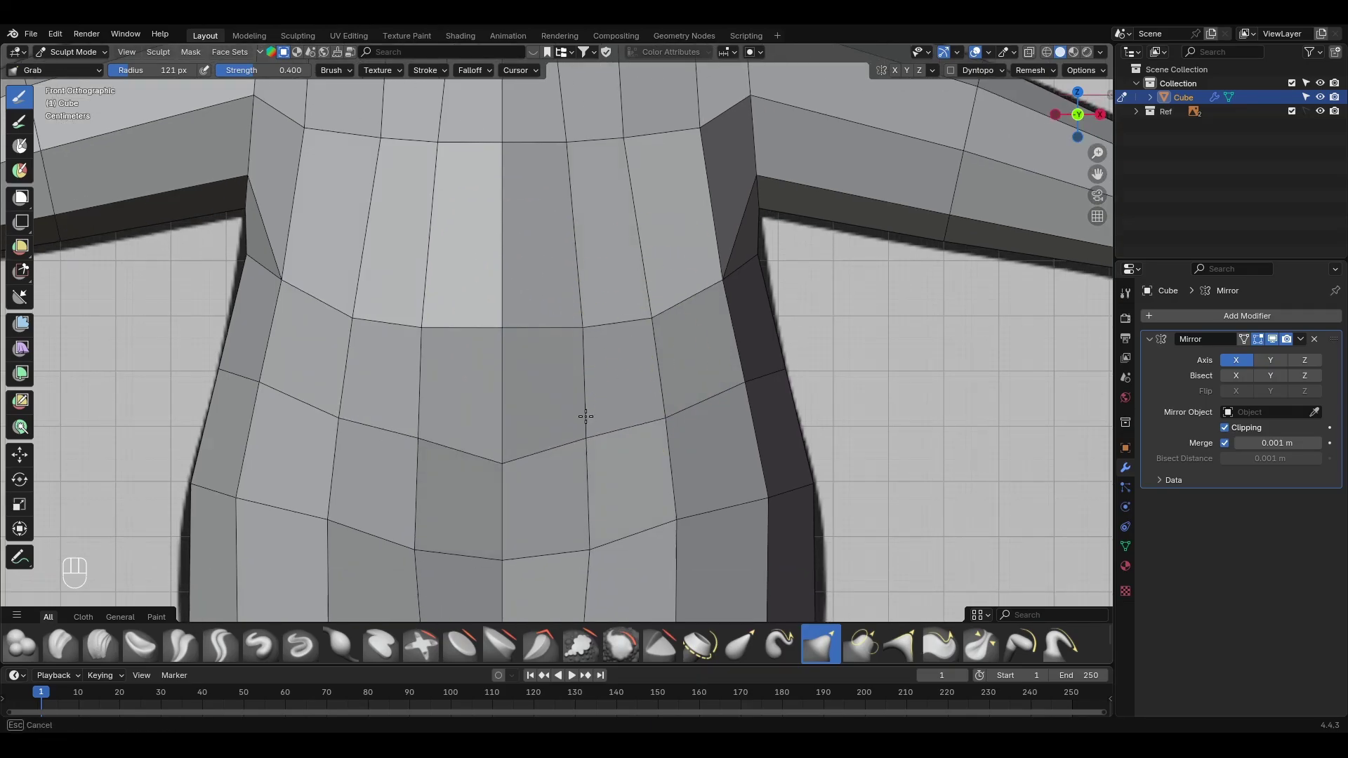
Step: Adjust the vertices around the waist and belly with the Grab brush so the loops run evenly around the torso
scroll(696, 473, down, 4)
mouse_move(708, 232)
shift+middle_down()
mouse_move(550, 262)
mouse_move(596, 313)
mouse_move(502, 306)
shift+middle_up()
drag(502, 307, 503, 288)
mouse_move(502, 288)
middle_down()
mouse_move(487, 386)
mouse_move(430, 379)
middle_up()
drag(430, 379, 422, 379)
middle_drag(425, 458, 572, 415)
key(KP_3)
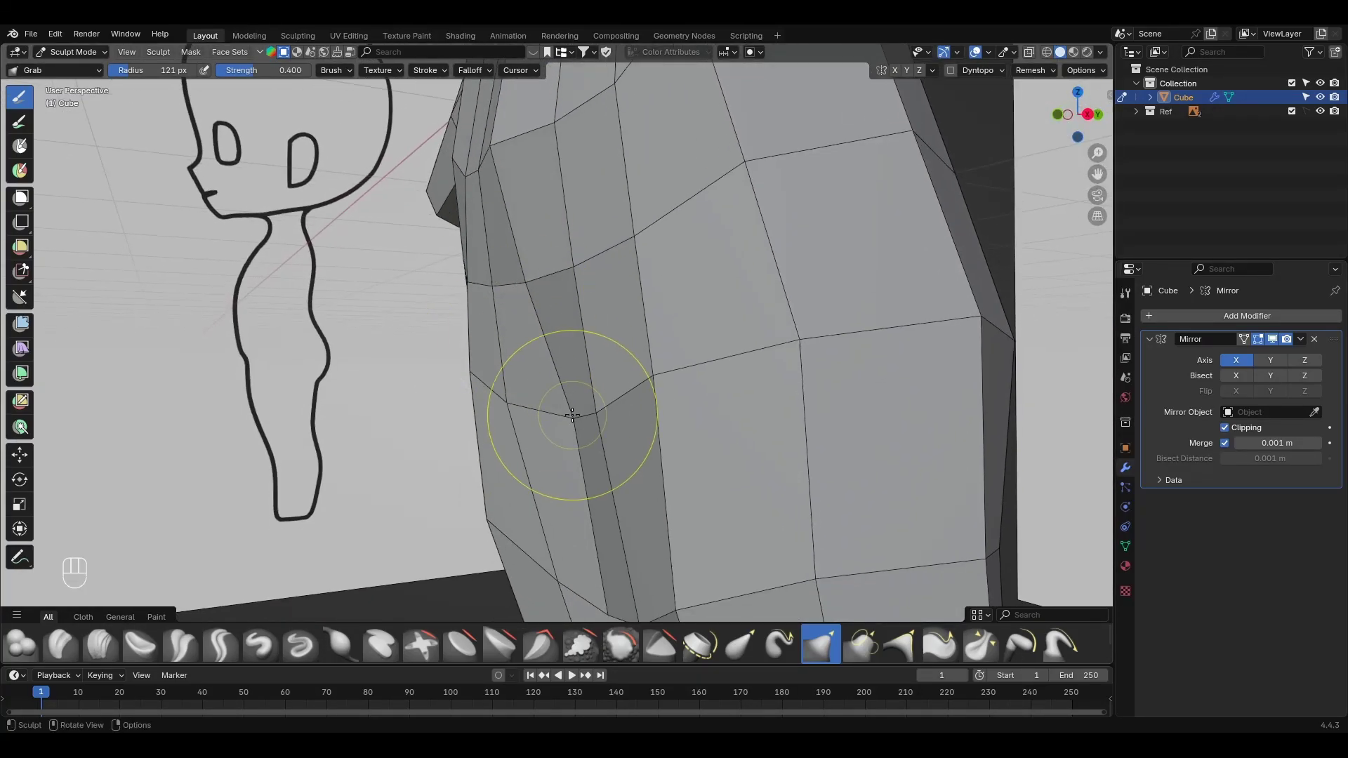
mouse_move(508, 340)
middle_down()
mouse_move(602, 488)
mouse_move(625, 400)
mouse_move(609, 280)
middle_up()
key(KP_1)
scroll(644, 199, down, 2)
shift+middle_drag(644, 199, 651, 358)
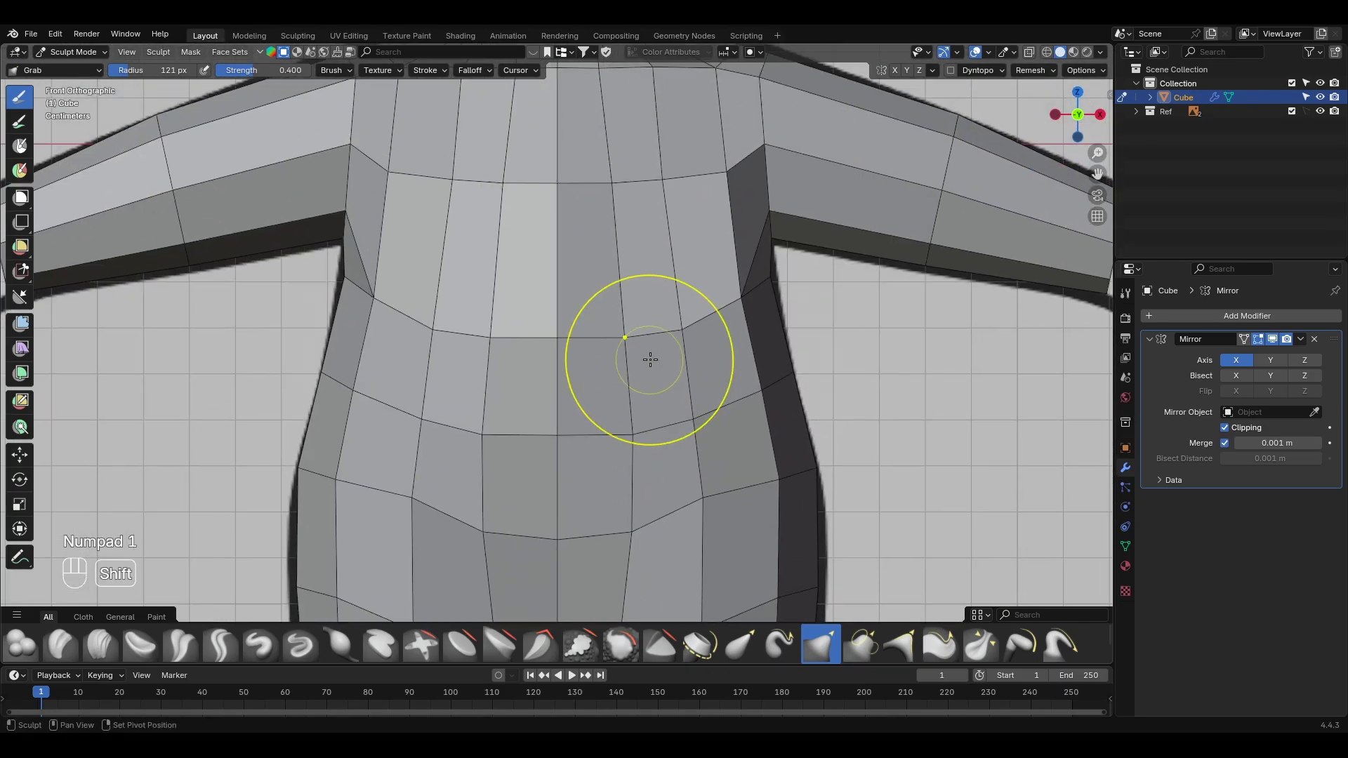
Step: Nudge the upper chest vertex near the shoulder outward with the Grab brush in front view
shift+middle_drag(642, 116, 638, 328)
scroll(637, 241, up, 1)
ctrl+middle_drag(637, 241, 667, 303)
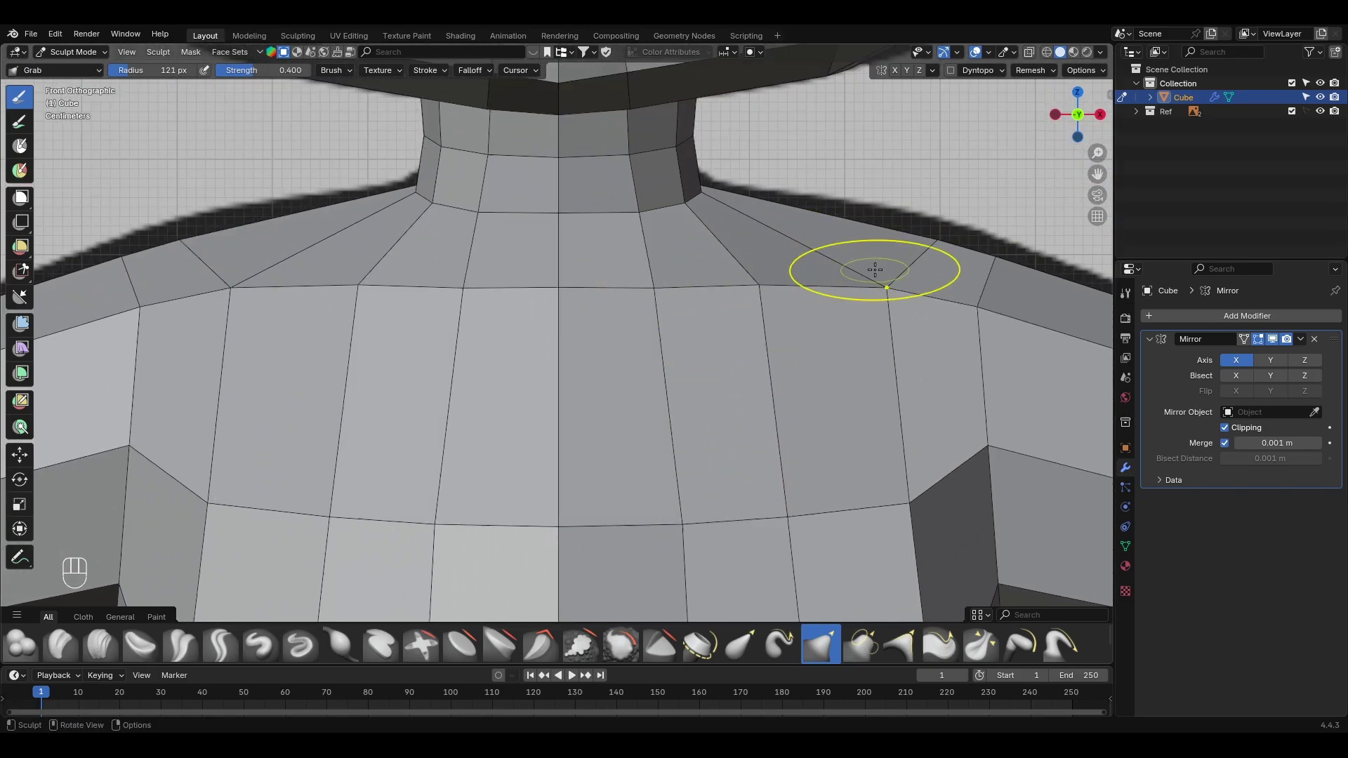
drag(875, 270, 885, 270)
Step: Reshape the lower belly, hip and crotch vertices with the Grab brush from front and rear angles
scroll(776, 475, down, 3)
shift+middle_drag(776, 475, 701, 142)
shift+middle_drag(495, 440, 653, 415)
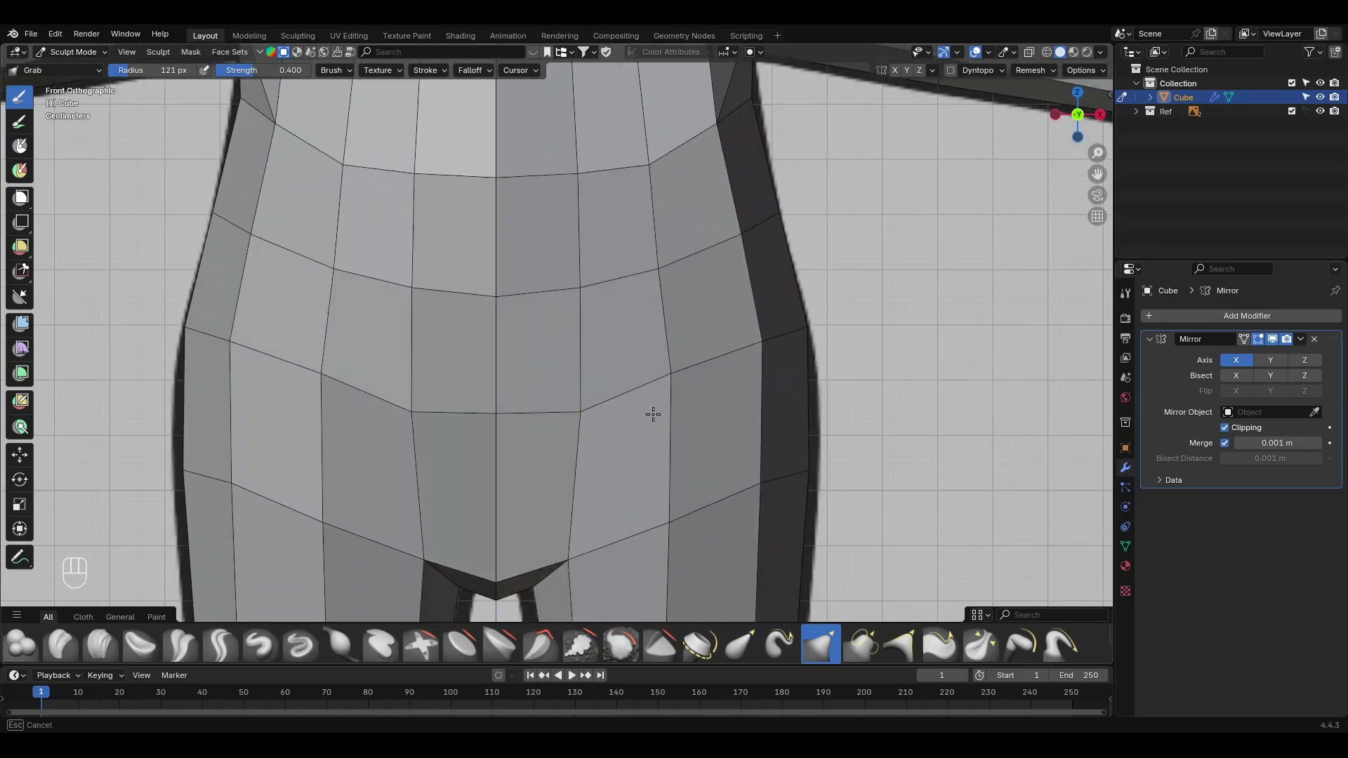
shift+middle_drag(496, 585, 514, 410)
middle_drag(514, 513, 612, 378)
middle_drag(702, 494, 399, 397)
middle_drag(644, 330, 717, 301)
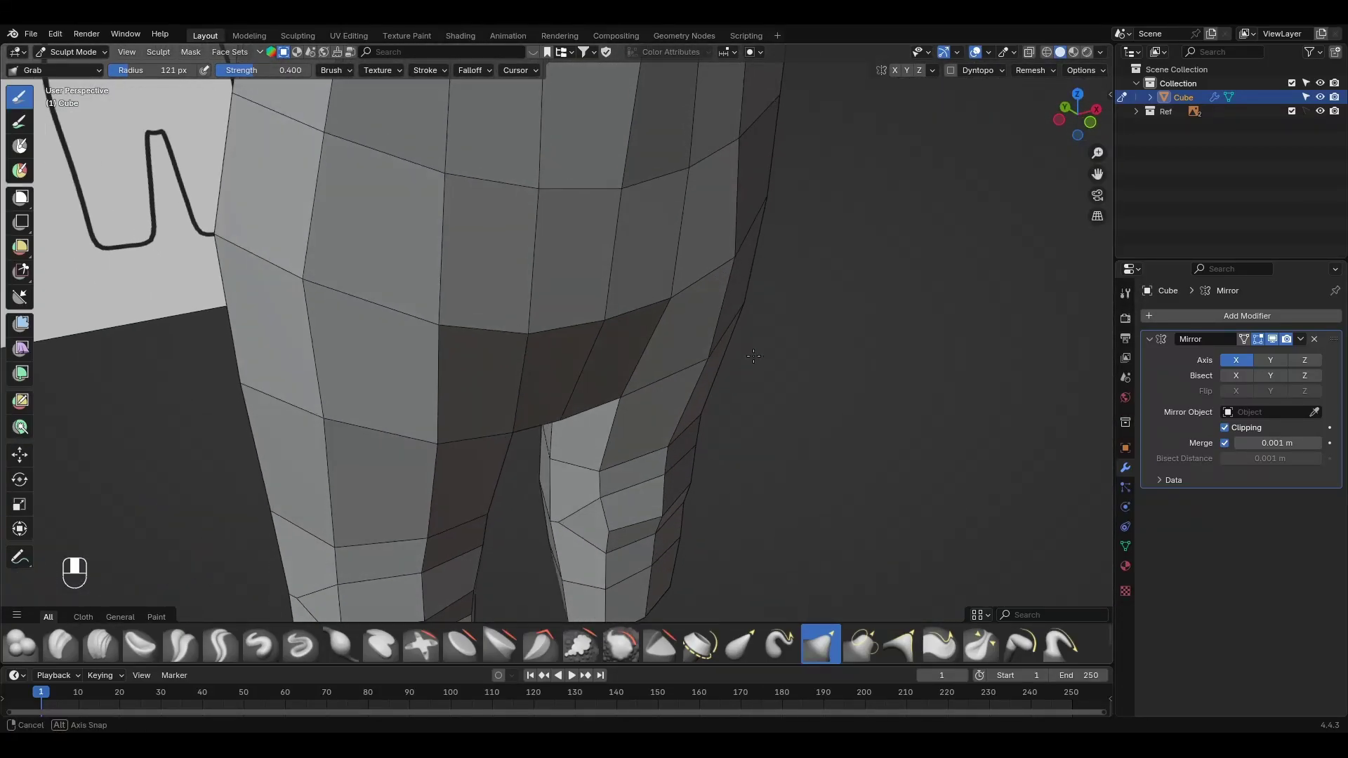
key(KP_1)
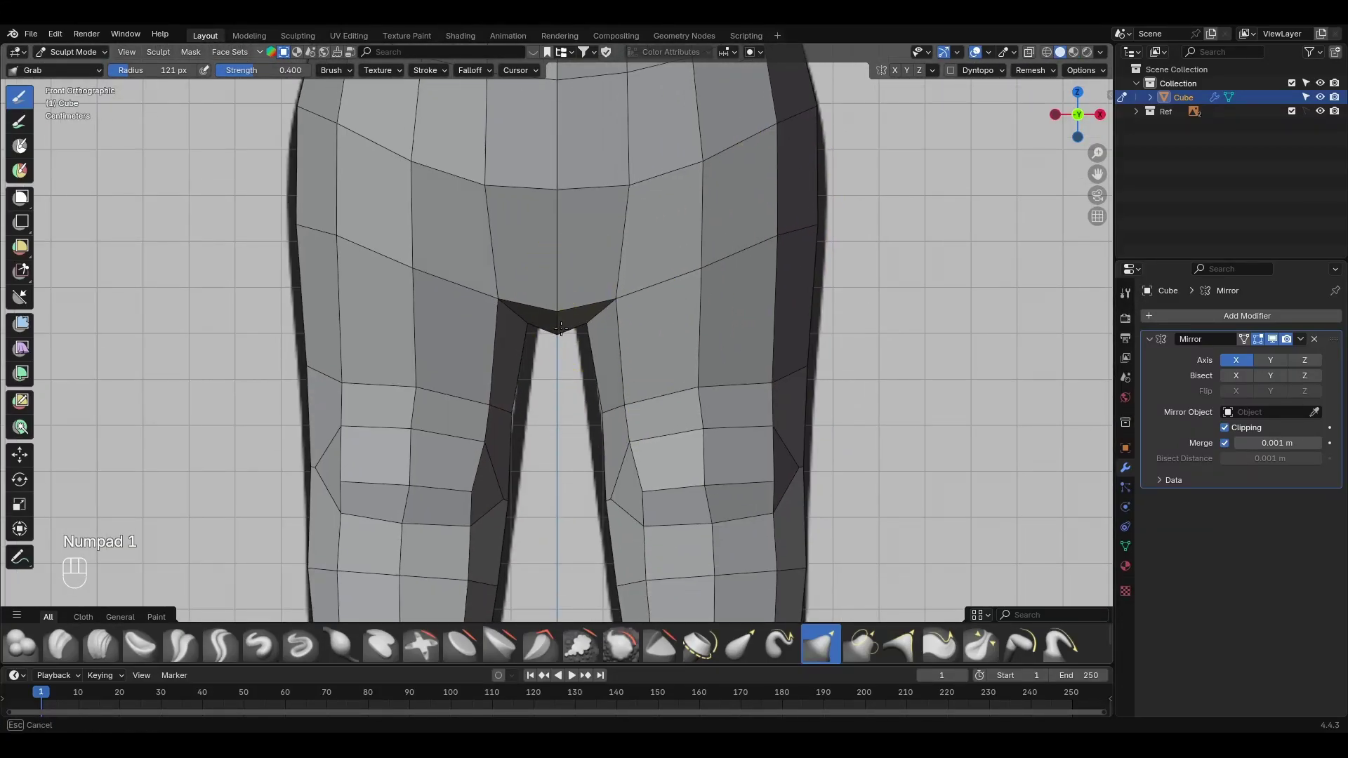
Step: Refine the curve of the belly and chest loops with the Grab brush from front and three-quarter views
scroll(629, 183, down, 3)
shift+middle_drag(630, 183, 628, 408)
scroll(692, 292, up, 4)
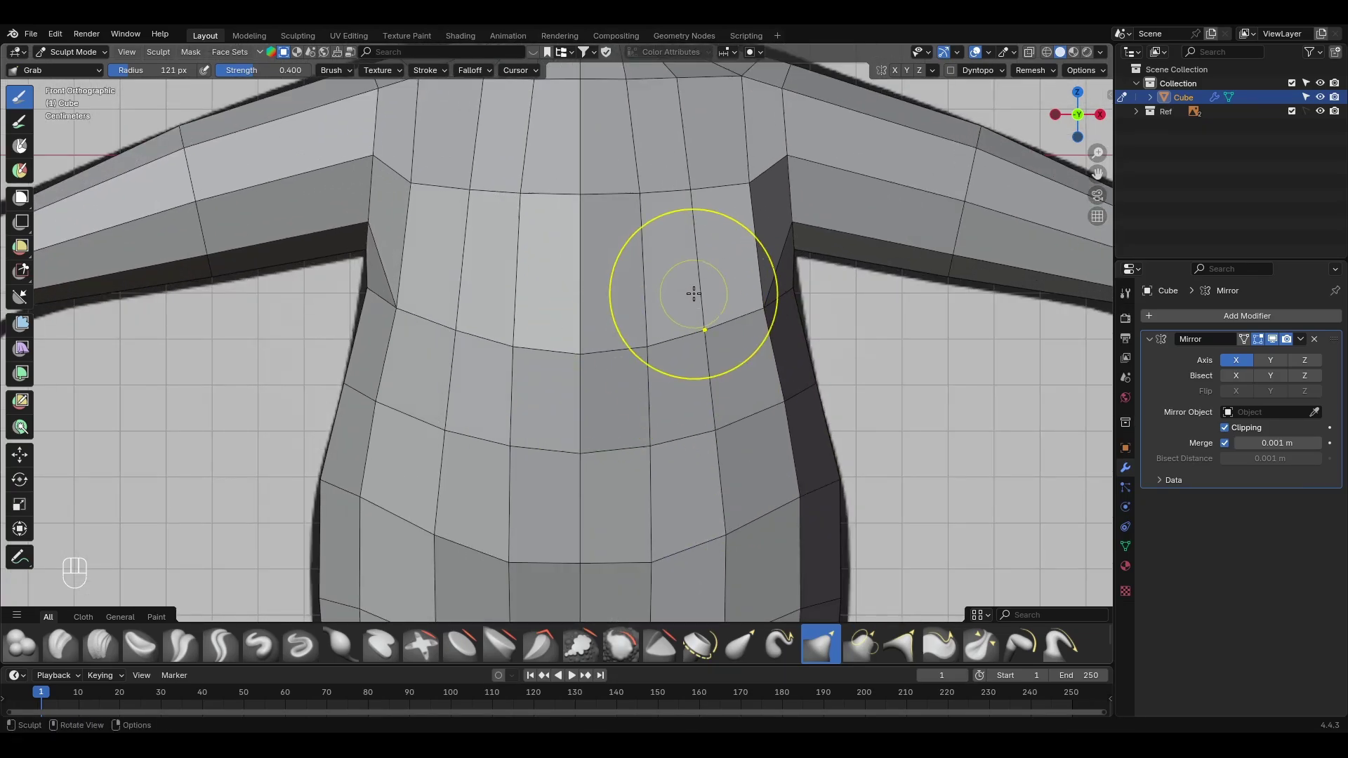
scroll(692, 292, down, 1)
mouse_move(665, 267)
middle_down()
mouse_move(497, 405)
mouse_move(548, 396)
middle_up()
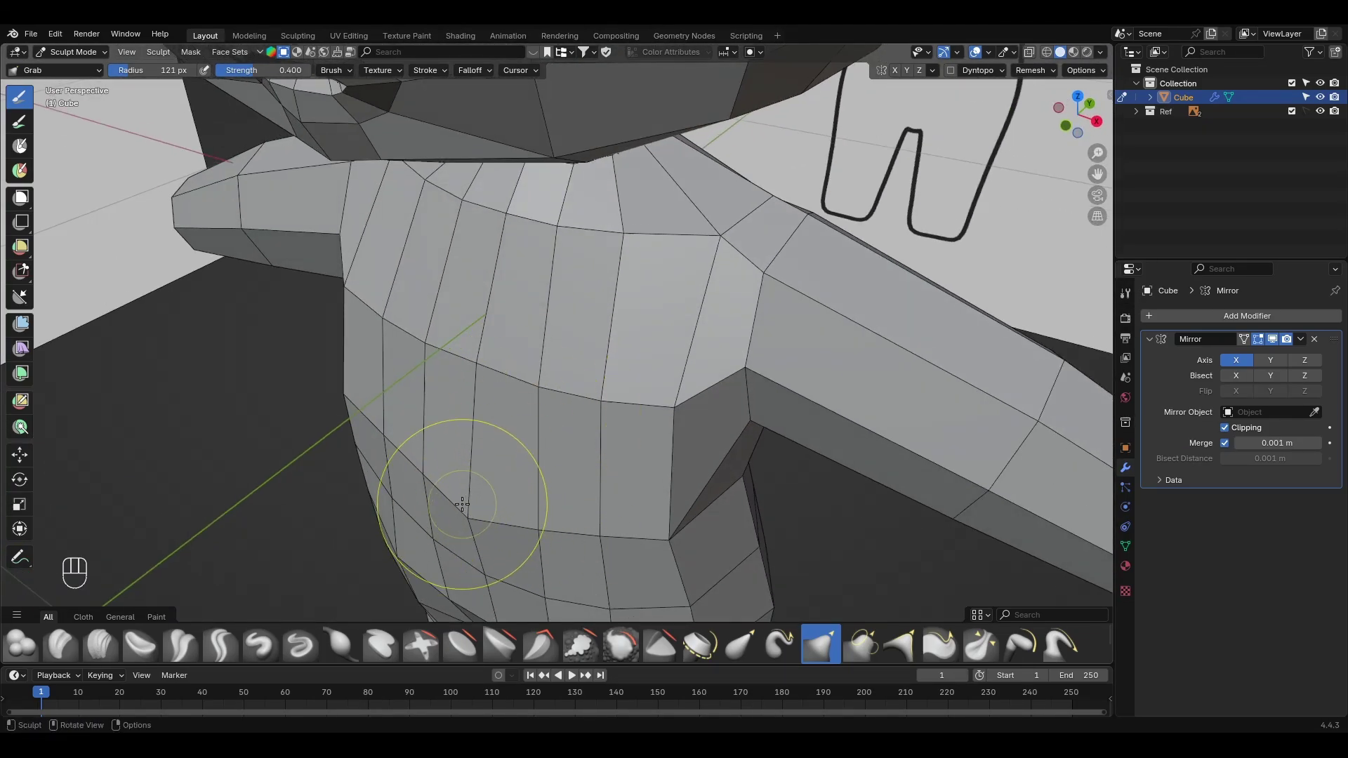
middle_drag(462, 505, 464, 470)
mouse_move(664, 379)
middle_down()
mouse_move(559, 343)
mouse_move(554, 358)
mouse_move(503, 304)
mouse_move(490, 389)
mouse_move(541, 313)
mouse_move(593, 310)
mouse_move(361, 303)
mouse_move(737, 391)
mouse_move(666, 462)
mouse_move(575, 319)
mouse_move(529, 391)
middle_up()
Step: Even out the vertices across the back with the Grab brush and bring the buttock area into view
scroll(555, 351, up, 4)
scroll(460, 344, down, 3)
scroll(620, 403, down, 2)
scroll(575, 319, up, 4)
scroll(530, 391, down, 2)
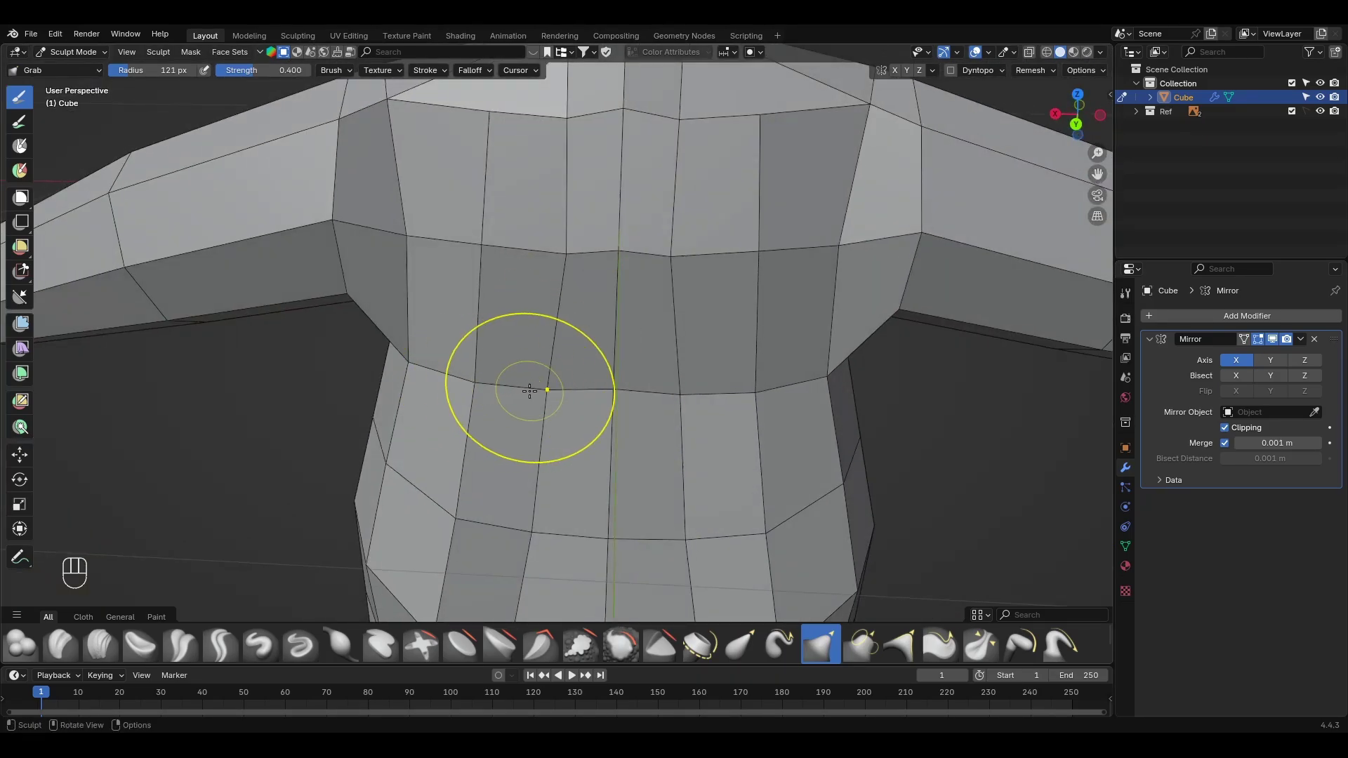
middle_drag(601, 246, 643, 260)
mouse_move(591, 454)
shift+middle_down()
mouse_move(590, 349)
mouse_move(647, 341)
shift+middle_up()
mouse_move(606, 380)
middle_down()
mouse_move(641, 392)
mouse_move(534, 374)
middle_up()
Step: Select the six faces of one buttock in Edit Mode and inset them with the boundary option off
key(Tab)
click(500, 376)
shift+click(570, 379)
shift+click(646, 380)
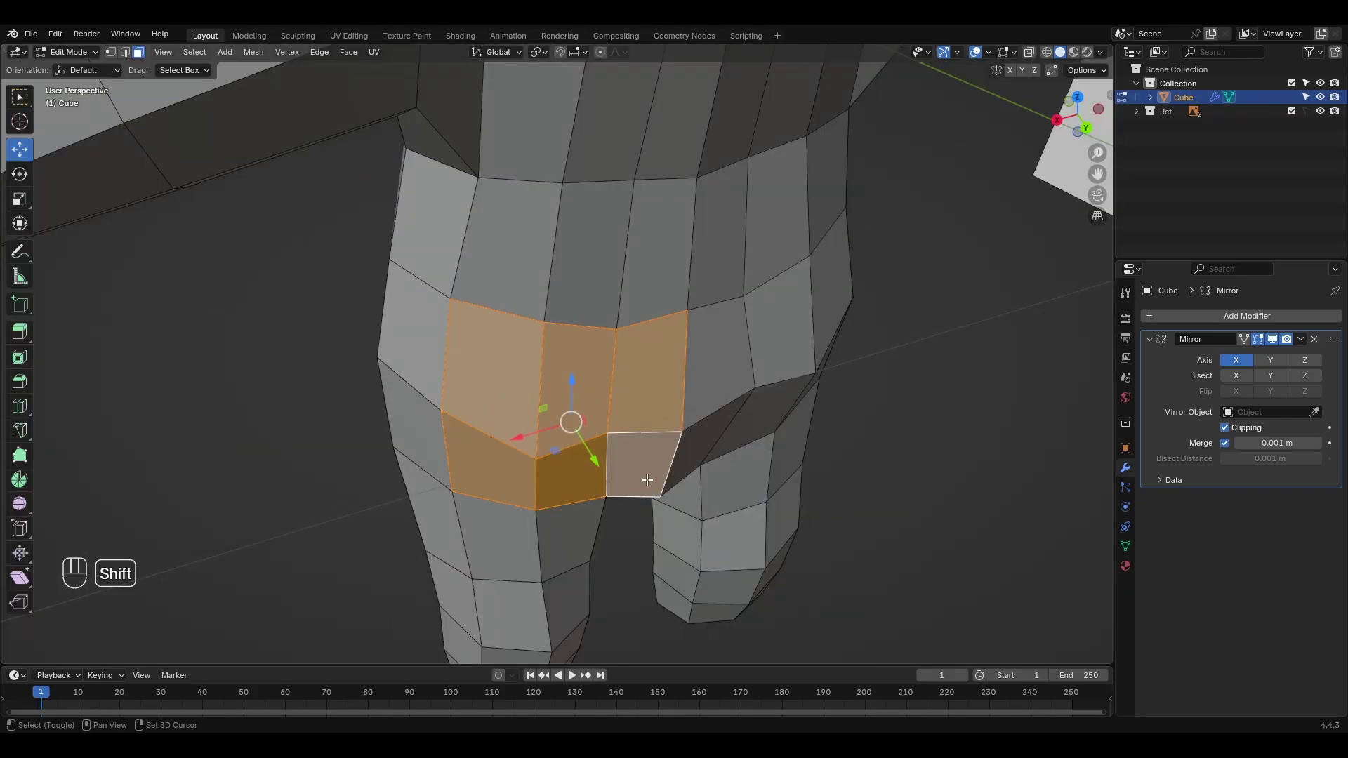
key(i)
click(691, 454)
Step: Move the inset buttock faces backward along Y and inset them a second time
middle_drag(625, 455, 653, 472)
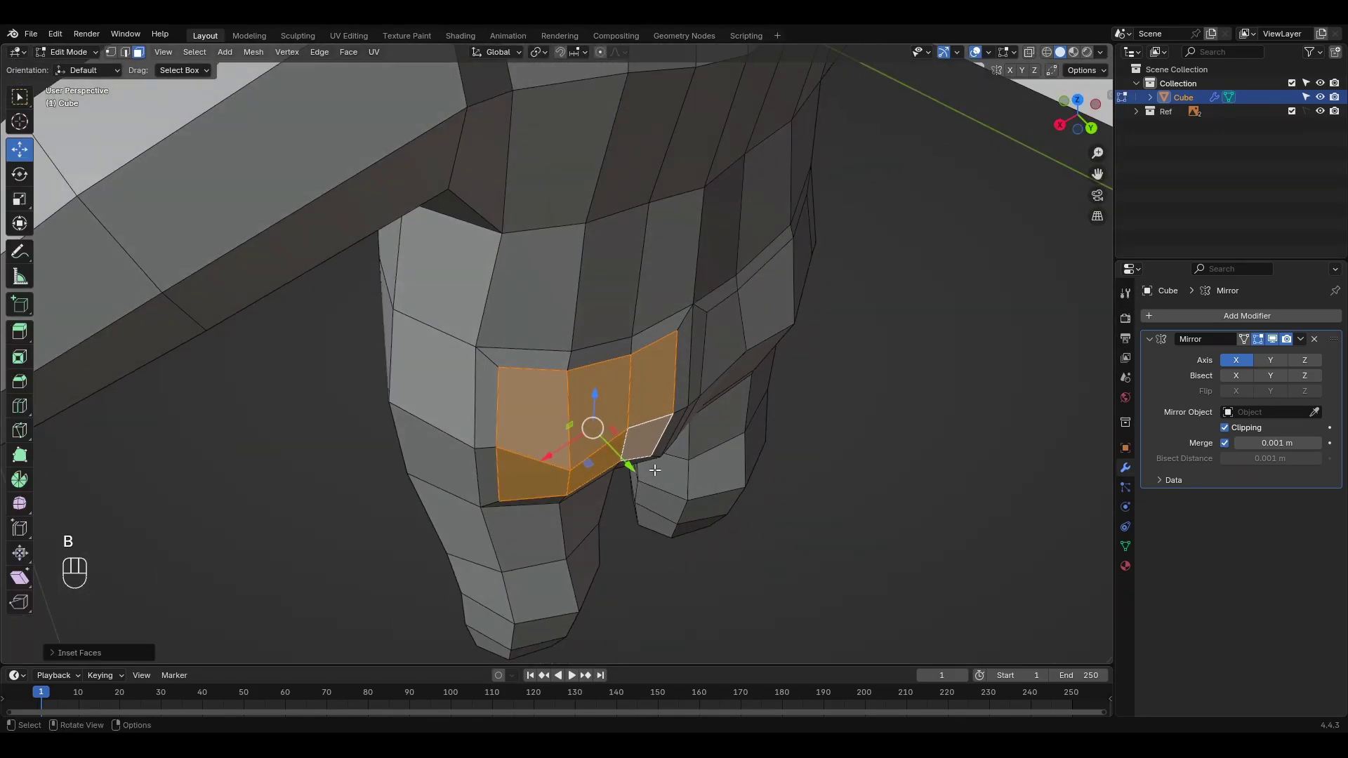
mouse_move(632, 467)
mouse_down()
mouse_move(640, 474)
mouse_move(611, 451)
mouse_up()
key(i)
click(743, 480)
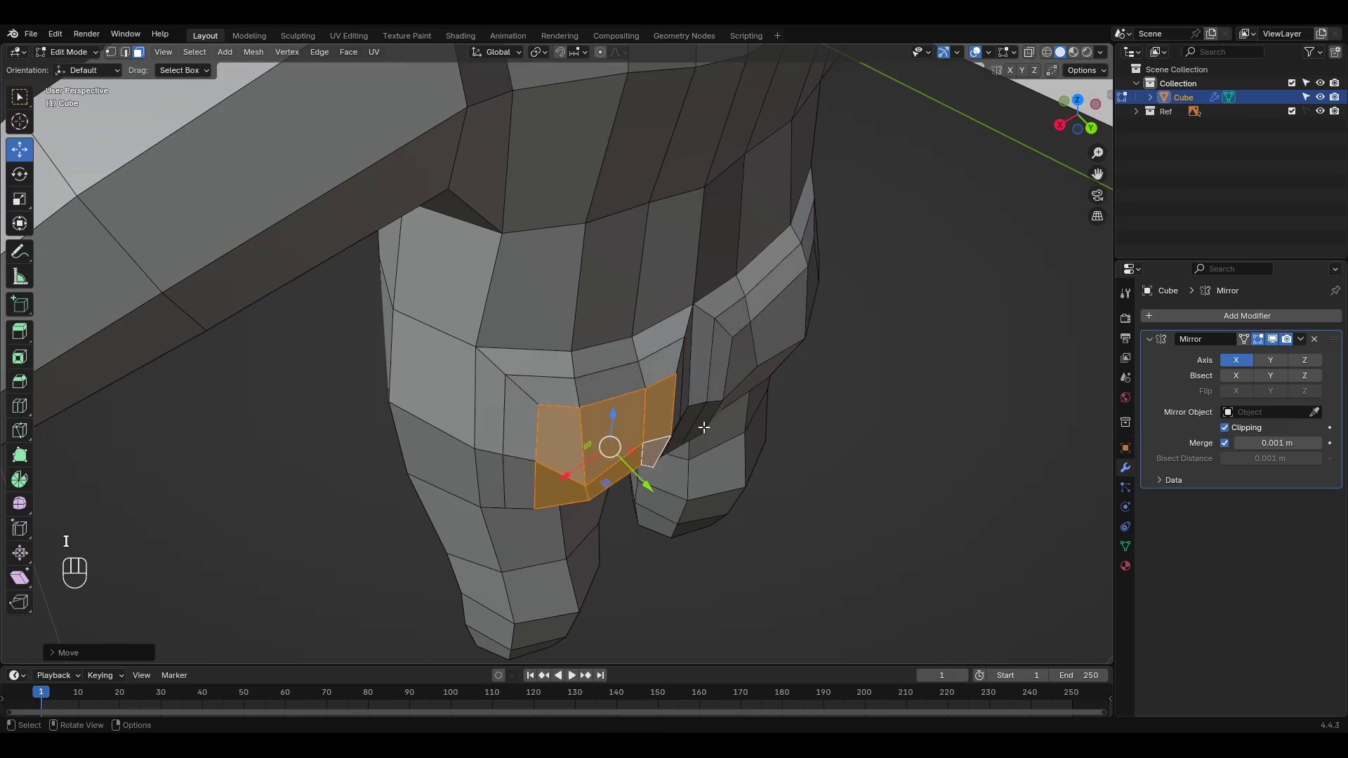
Step: Return to Sculpt Mode and round off the inset buttock faces with the Grab brush
key(ctrl+Tab)
mouse_move(578, 385)
middle_down()
mouse_move(516, 333)
mouse_move(600, 323)
mouse_move(530, 436)
mouse_move(556, 409)
mouse_move(498, 289)
mouse_move(542, 250)
middle_up()
mouse_move(615, 472)
middle_down()
mouse_move(554, 407)
mouse_move(610, 393)
middle_up()
Step: Inflate the buttocks with the Inflate/Deflate brush, enlarging its radius to 204 px
key(i)
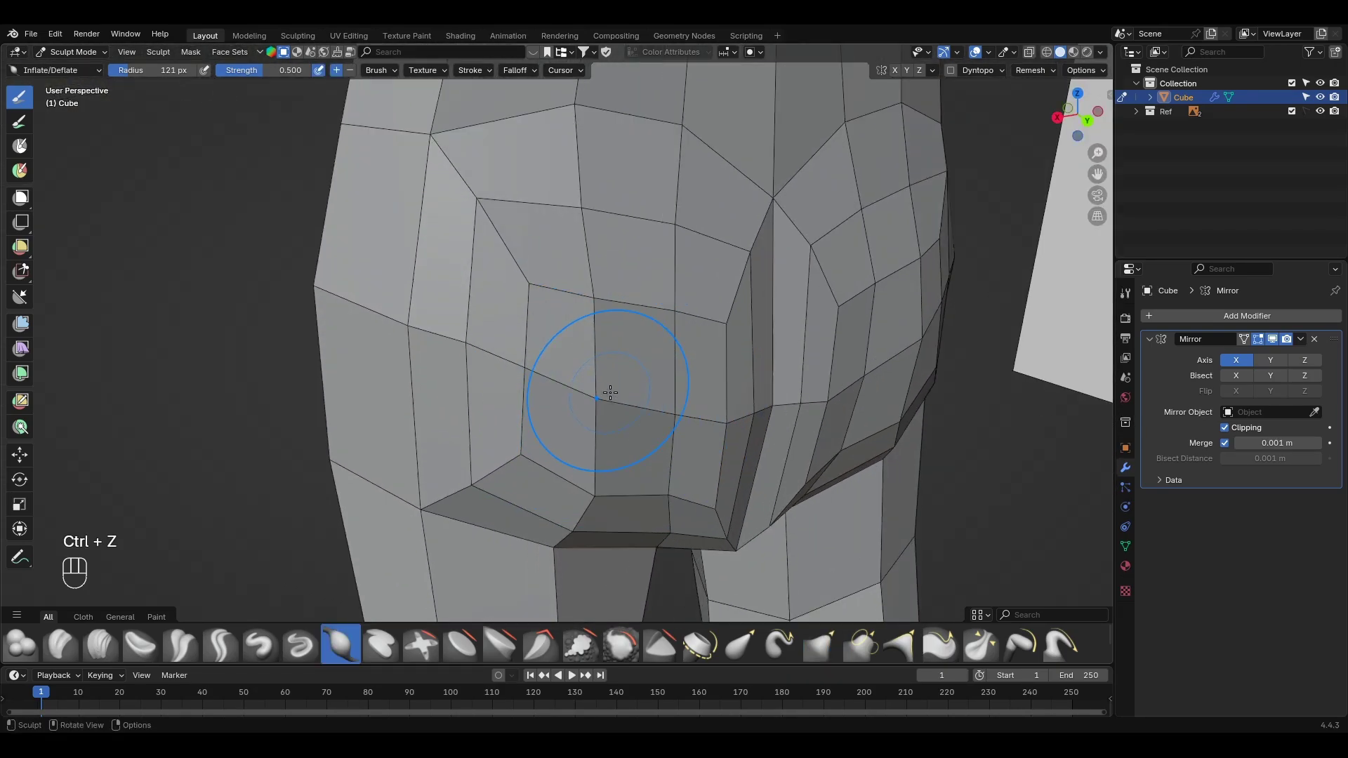
key(Tab)
key(a)
key(Tab)
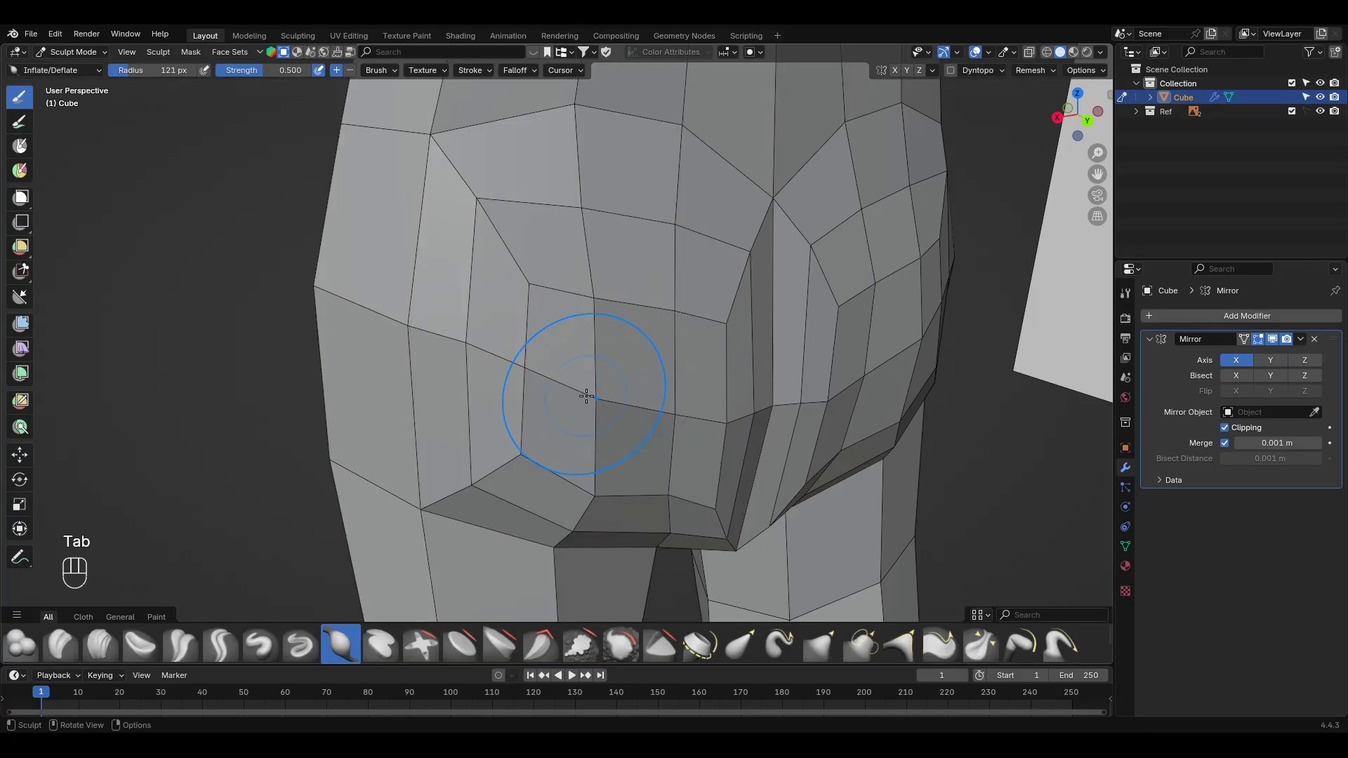
drag(599, 323, 618, 313)
middle_drag(628, 306, 599, 346)
drag(599, 346, 589, 440)
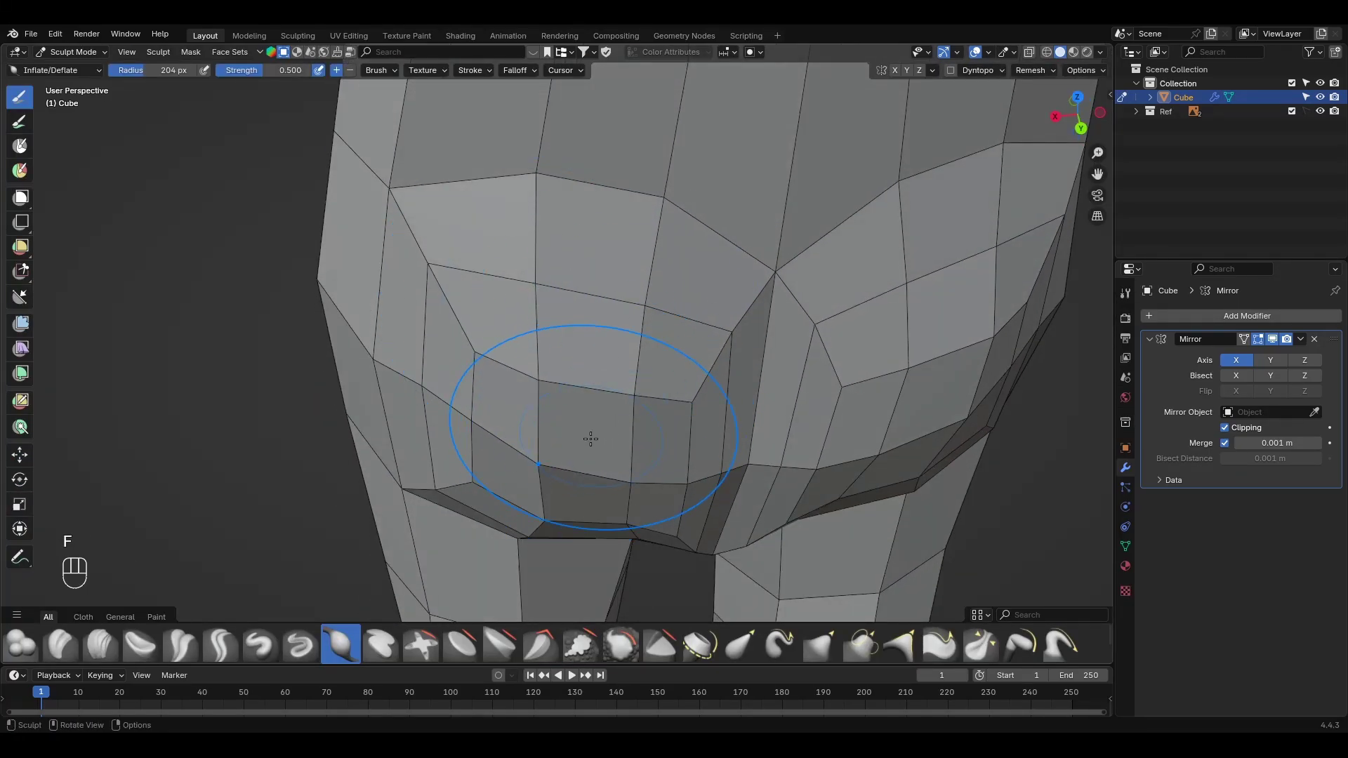
middle_drag(590, 440, 550, 356)
drag(551, 355, 618, 309)
Step: Set the Grab brush radius to 268 px and pull the buttocks and lower back to the side reference outline
shift+middle_drag(685, 254, 613, 346)
mouse_move(452, 181)
mouse_down()
mouse_move(551, 264)
mouse_move(554, 326)
mouse_up()
key(g)
key(f)
click(641, 385)
mouse_move(449, 190)
middle_down()
mouse_move(422, 280)
mouse_move(527, 180)
mouse_move(563, 166)
mouse_move(572, 264)
middle_up()
key(KP_3)
shift+middle_drag(632, 327, 573, 358)
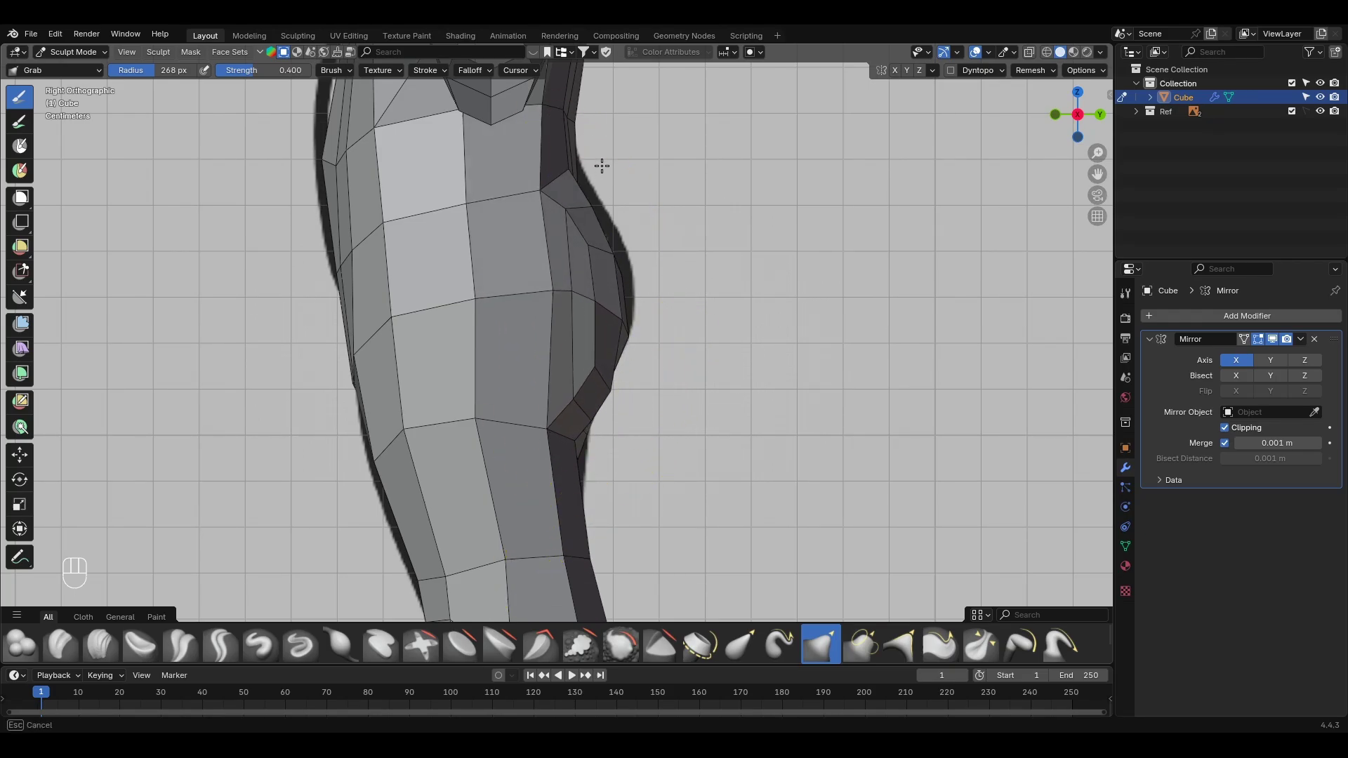
middle_drag(602, 166, 572, 202)
Step: Resize the Grab brush and nudge individual buttock vertices to smooth the shape
scroll(531, 347, up, 1)
shift+middle_drag(530, 346, 573, 206)
scroll(573, 206, up, 2)
key(f)
click(669, 276)
drag(556, 359, 544, 353)
Step: Set the Grab brush radius to 122 px and reshape the back and underside of the buttocks
key(f)
click(586, 369)
middle_drag(576, 372, 614, 428)
shift+middle_drag(614, 428, 613, 435)
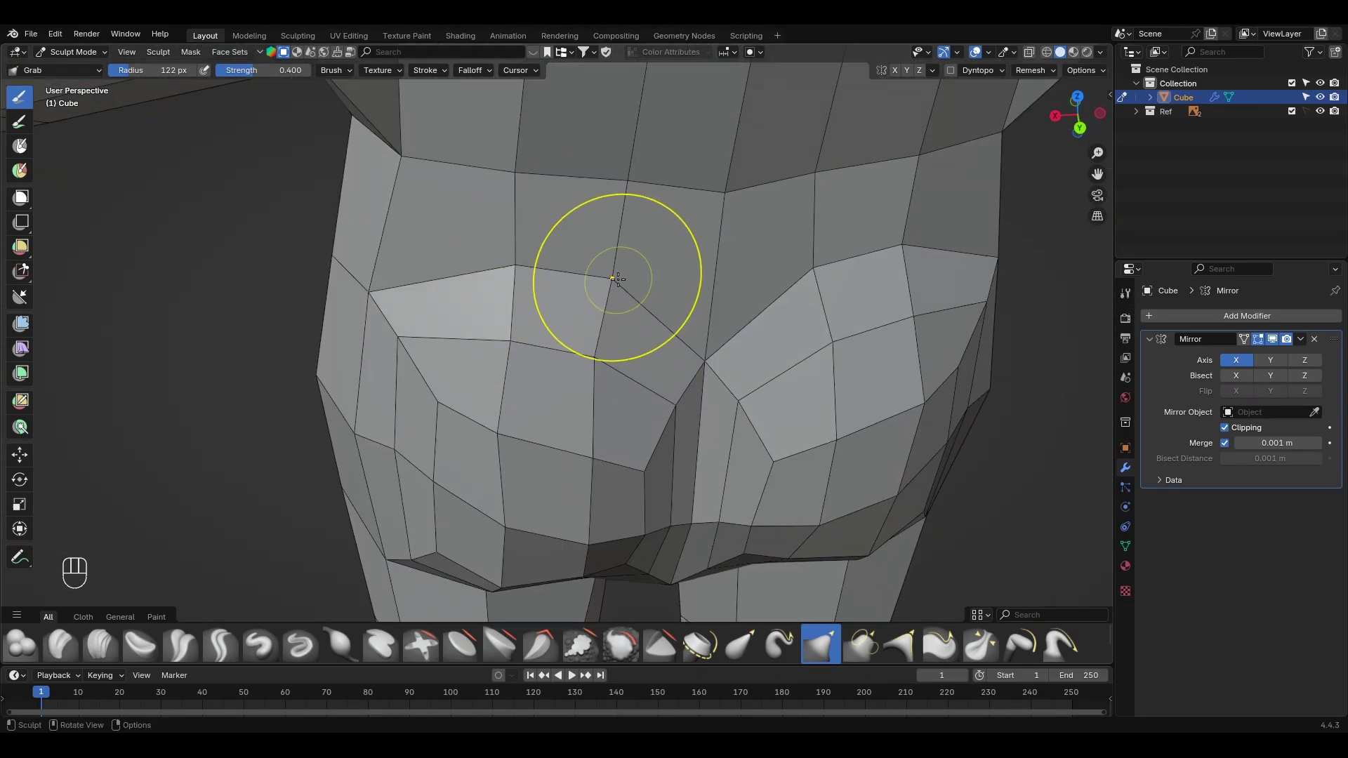
middle_drag(618, 279, 709, 309)
middle_drag(557, 446, 450, 455)
scroll(424, 458, up, 3)
shift+middle_drag(405, 515, 530, 375)
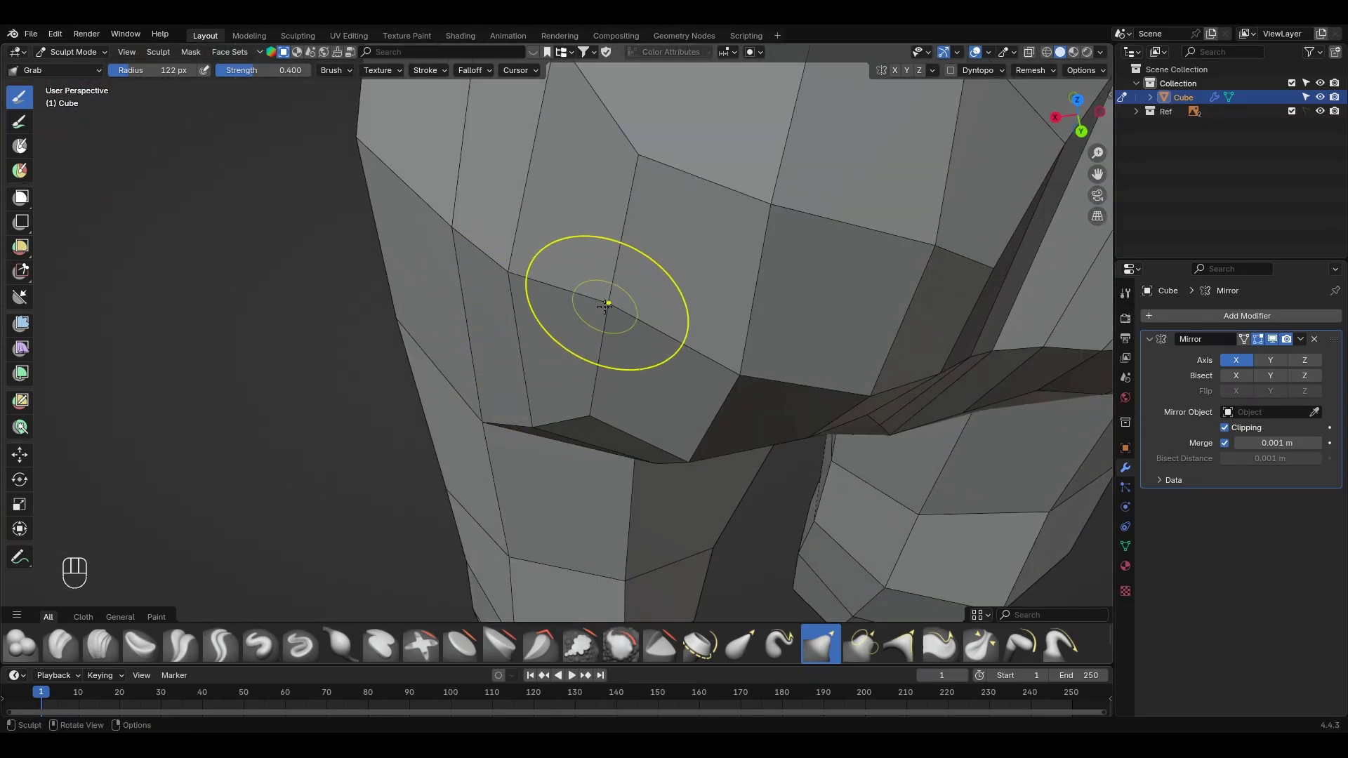
Step: Refine the lower buttock vertices where they meet the thigh, following the side reference outline
middle_drag(605, 304, 641, 421)
key(KP_3)
shift+middle_drag(678, 355, 551, 352)
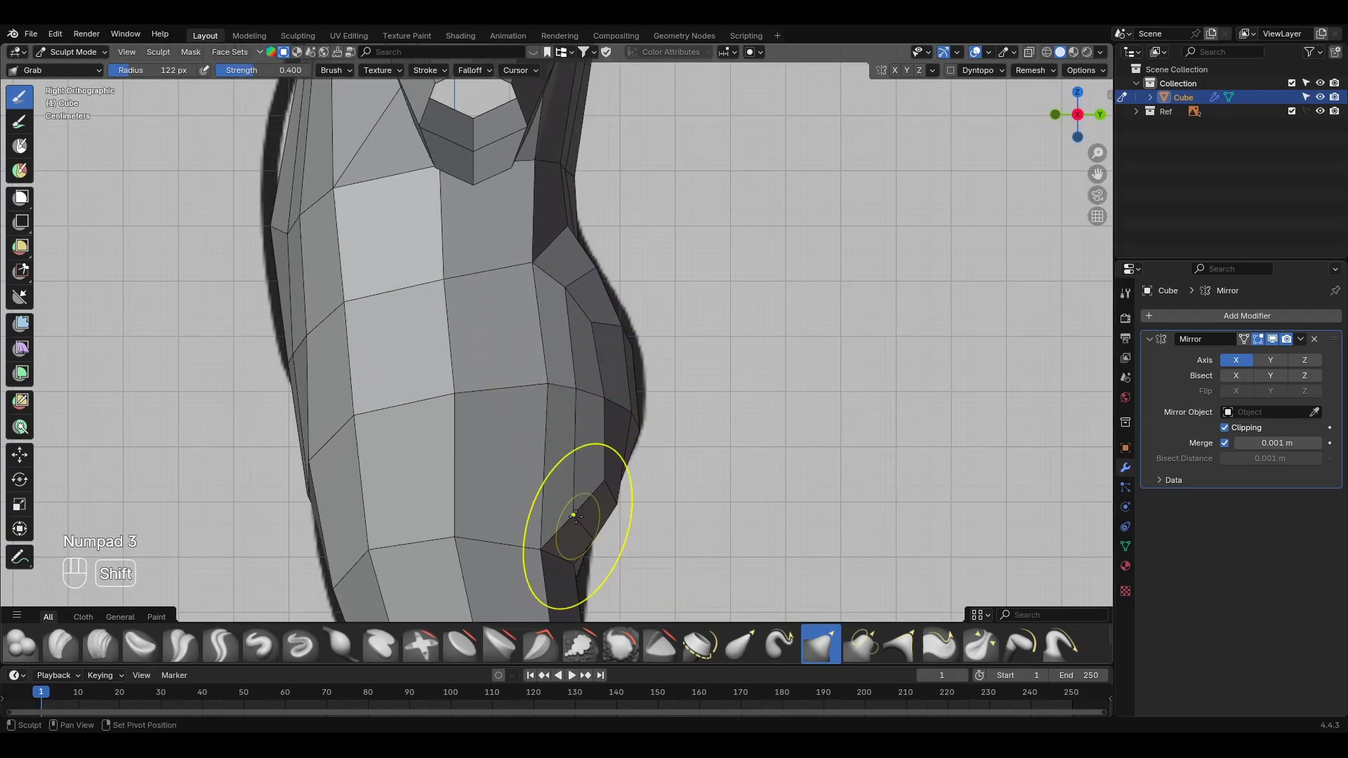
shift+middle_drag(576, 517, 566, 414)
key(z)
key(z)
middle_drag(773, 464, 642, 450)
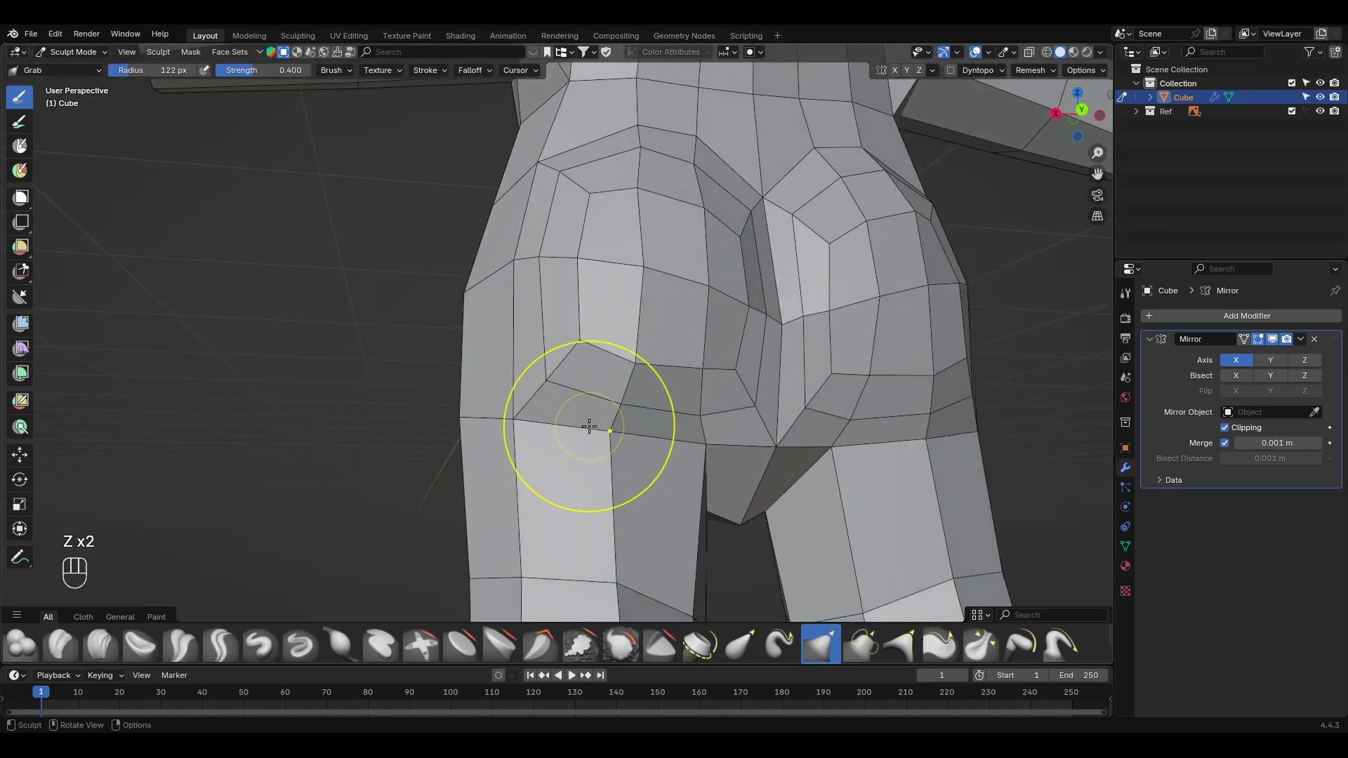
mouse_move(513, 368)
middle_down()
mouse_move(788, 413)
mouse_move(581, 413)
middle_up()
Step: Add an edge loop around the upper thigh just below the buttocks in Edit Mode
key(Tab)
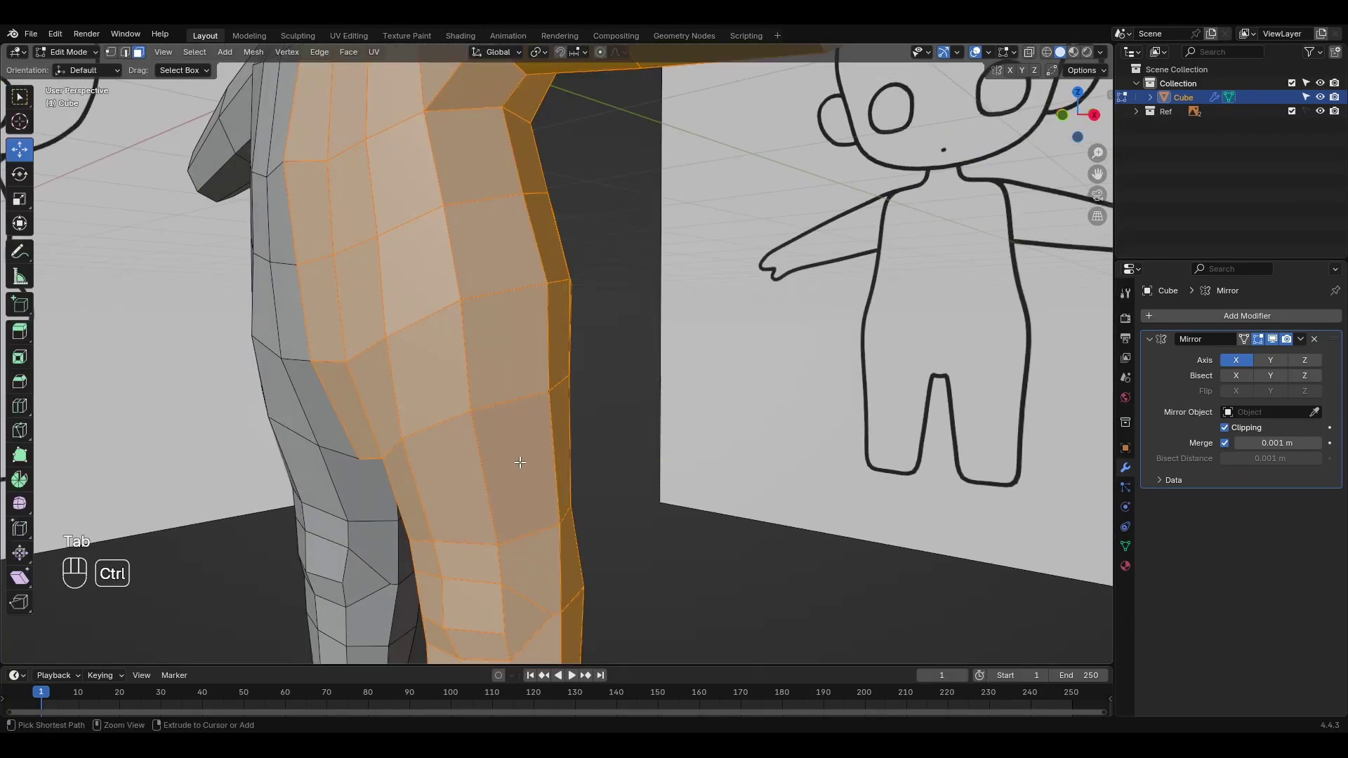
key(ctrl+r)
scroll(482, 472, down, 1)
click(482, 463)
click(477, 445)
middle_drag(477, 445, 709, 421)
Step: Return to Sculpt Mode and shape the crease under the buttocks with the Grab brush at 133 px radius
key(Tab)
scroll(590, 421, up, 5)
drag(665, 383, 666, 382)
scroll(772, 281, down, 2)
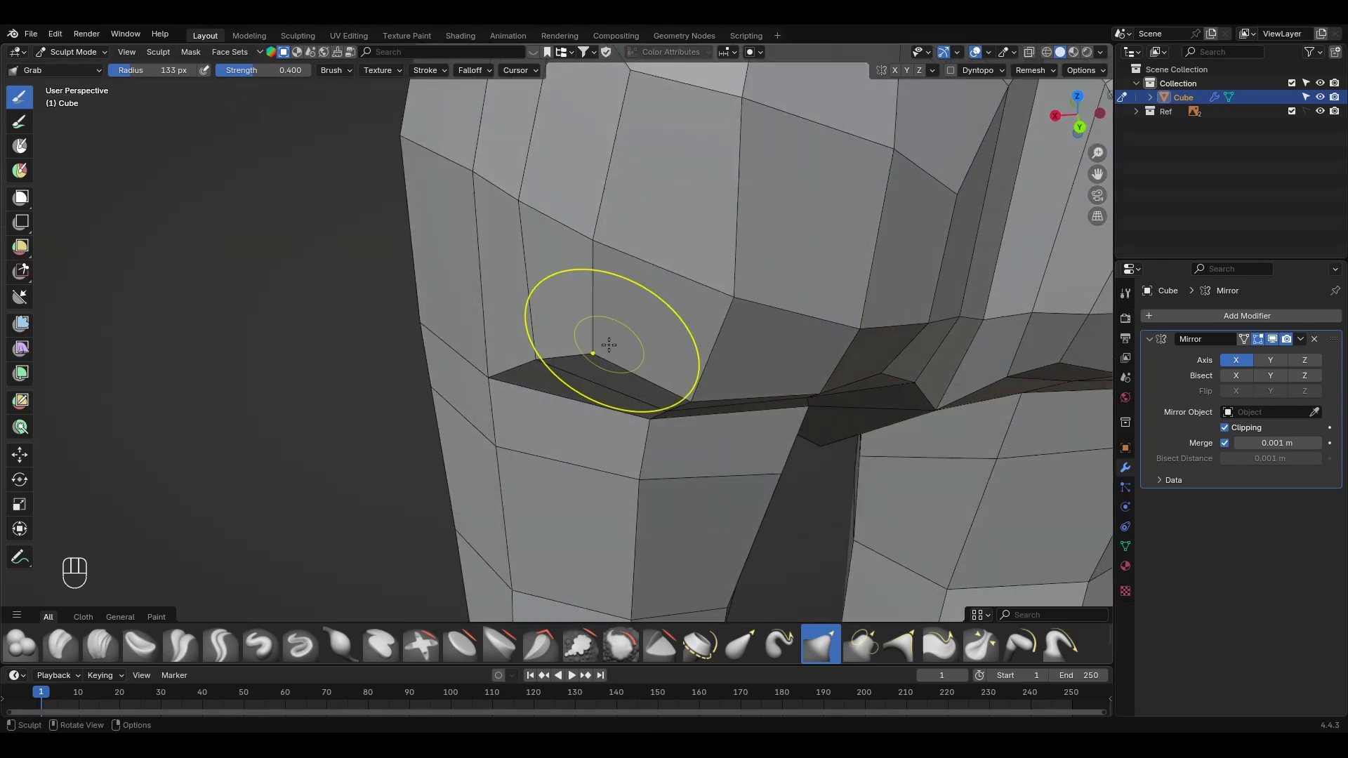
scroll(686, 234, down, 2)
key(KP_3)
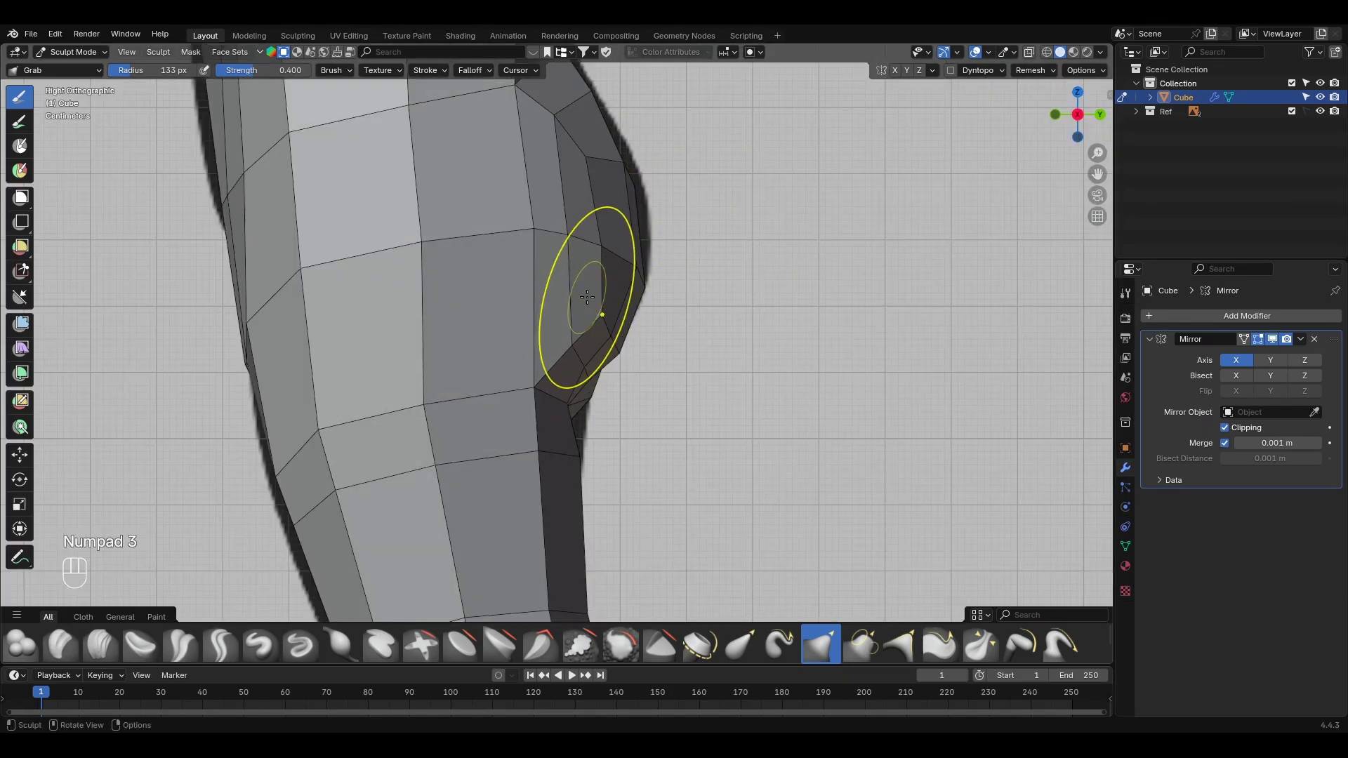
Step: Adjust the hip and buttock vertices with the Grab brush to even out the rounded form
drag(440, 244, 412, 250)
mouse_move(597, 134)
shift+middle_down()
mouse_move(520, 233)
mouse_move(517, 355)
mouse_move(713, 401)
shift+middle_up()
scroll(683, 430, up, 4)
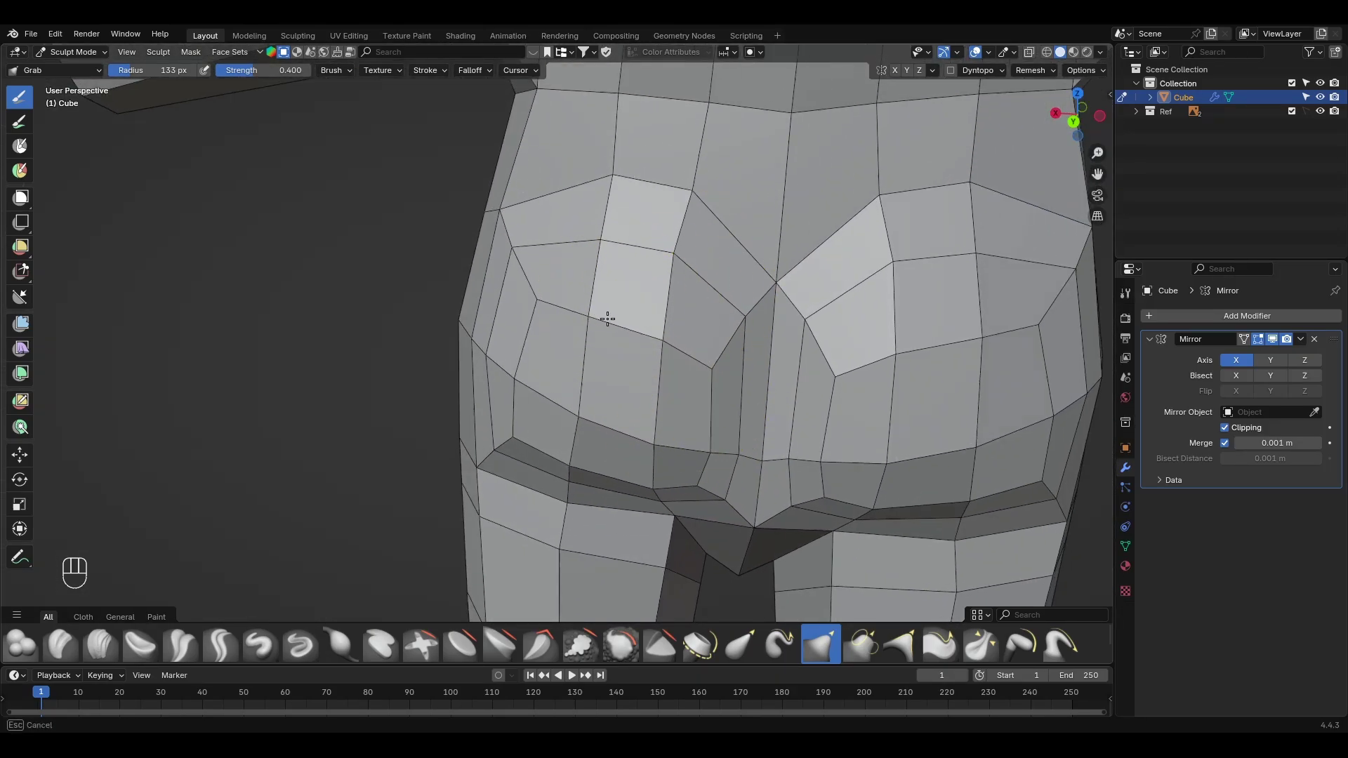
shift+middle_drag(695, 196, 704, 328)
shift+middle_drag(622, 288, 638, 324)
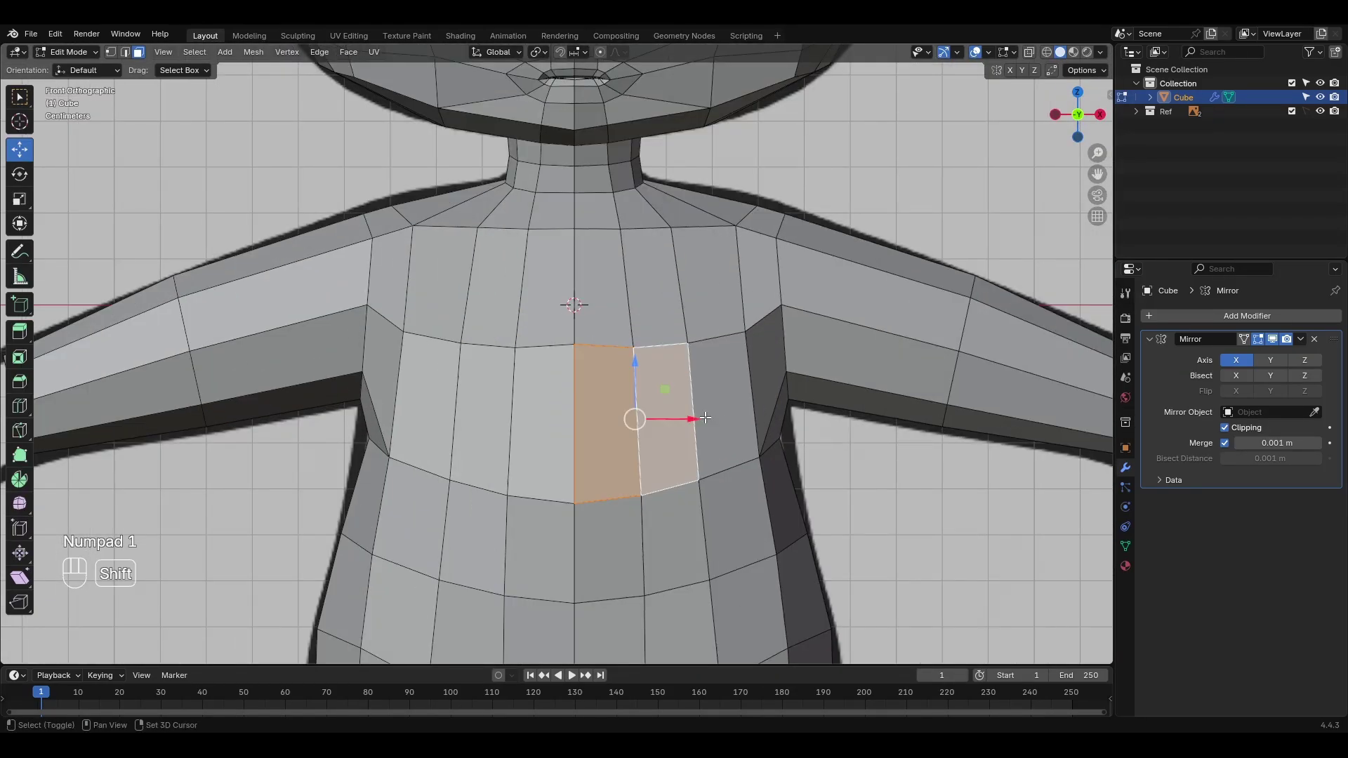
Step: Select the three front chest faces beside the centre line in Edit Mode and inset them
shift+click(711, 418)
shift+middle_drag(714, 416, 665, 398)
scroll(709, 400, up, 1)
key(i)
click(695, 400)
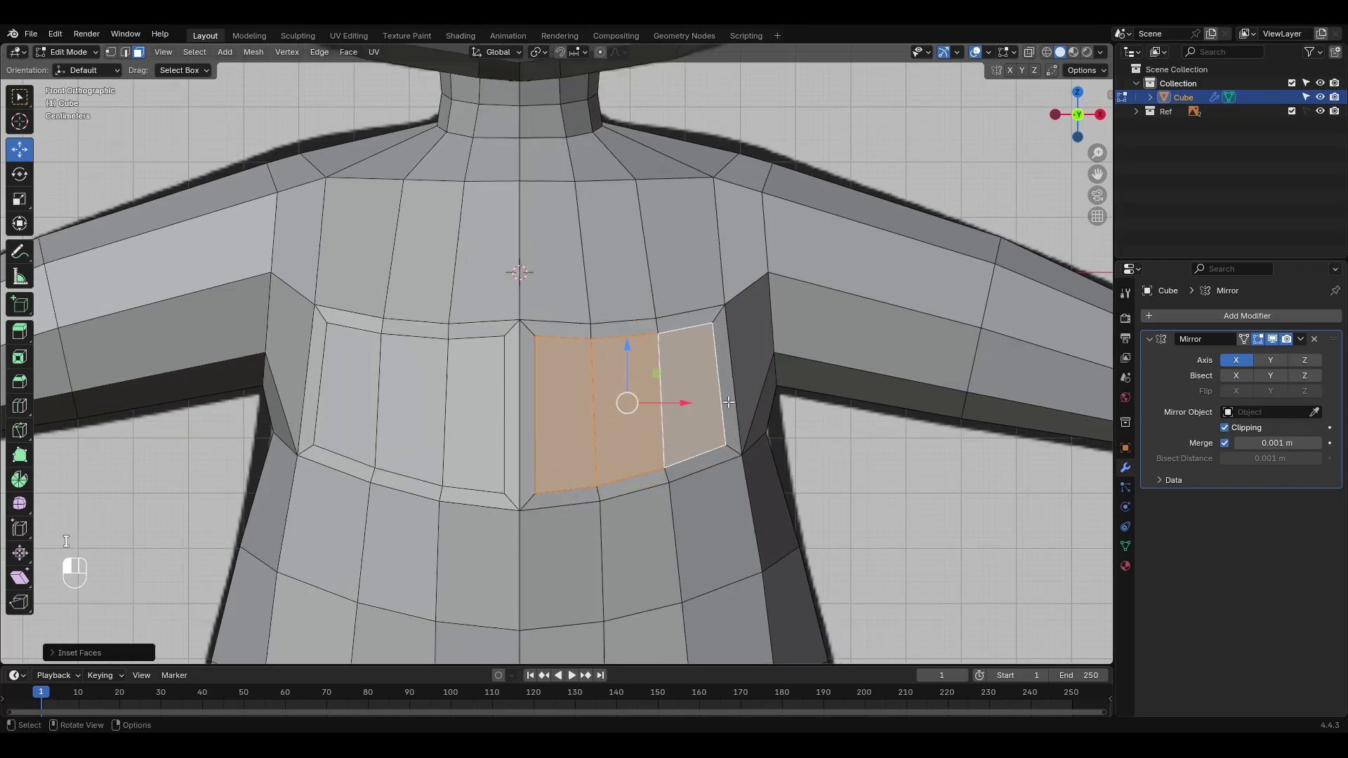
Step: Turn the inset chest faces into a circular shape and scale it to fit the chest
right_click(692, 397)
mouse_move(692, 397)
click(753, 409)
key(s)
click(712, 415)
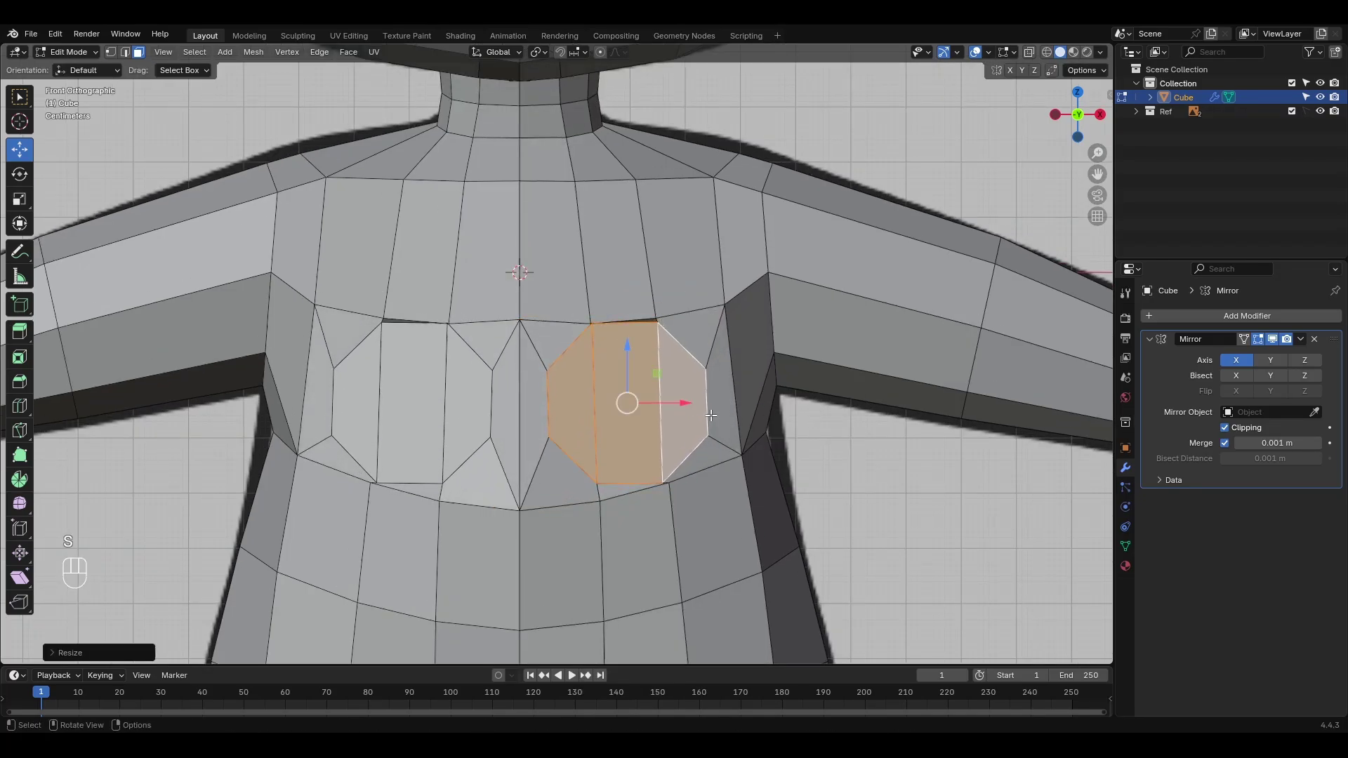
Step: Inset the circular chest faces again and move the inner faces forward to start the breast volume
middle_drag(712, 415, 610, 457)
scroll(702, 401, up, 1)
drag(713, 399, 701, 410)
middle_drag(727, 420, 704, 395)
key(i)
click(683, 394)
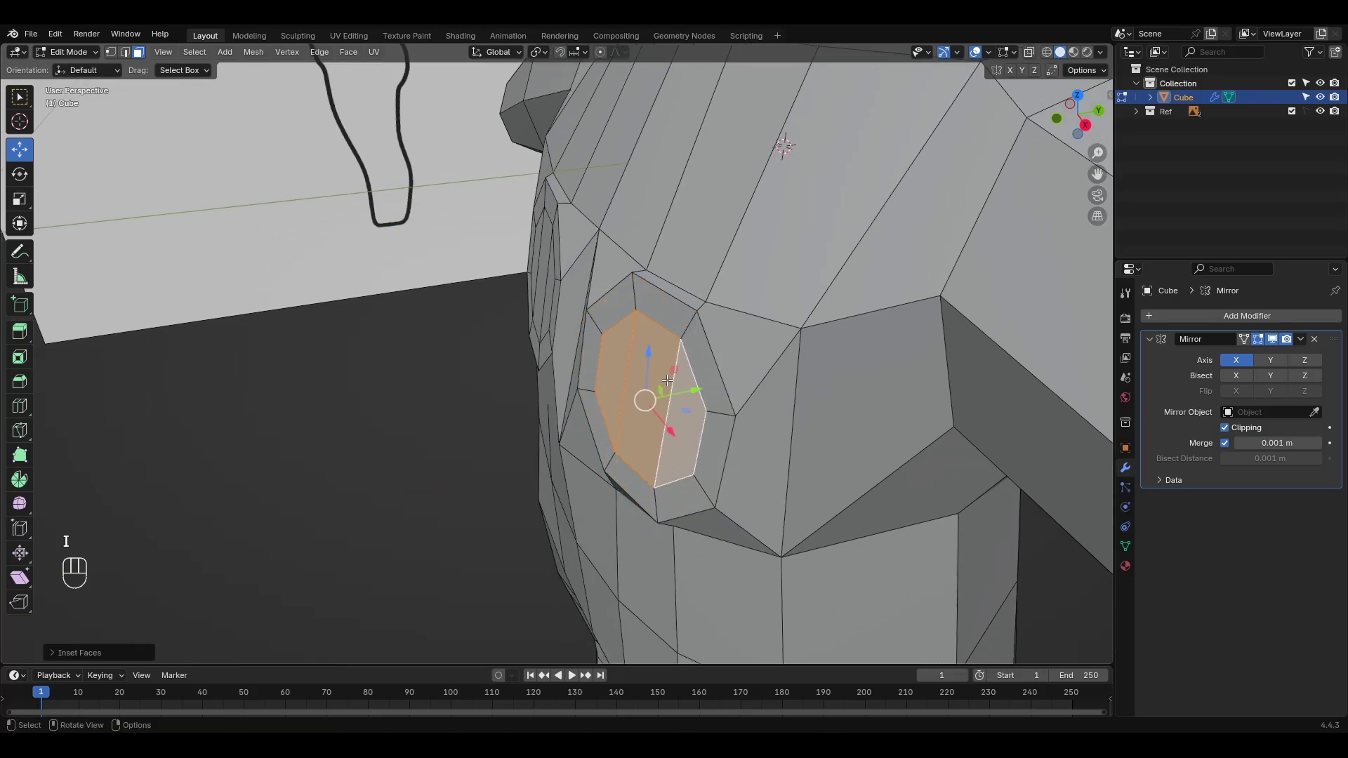
drag(644, 400, 614, 410)
Step: Slide the two vertices directly beneath the breast down along their torso edges
key(g)
key(g)
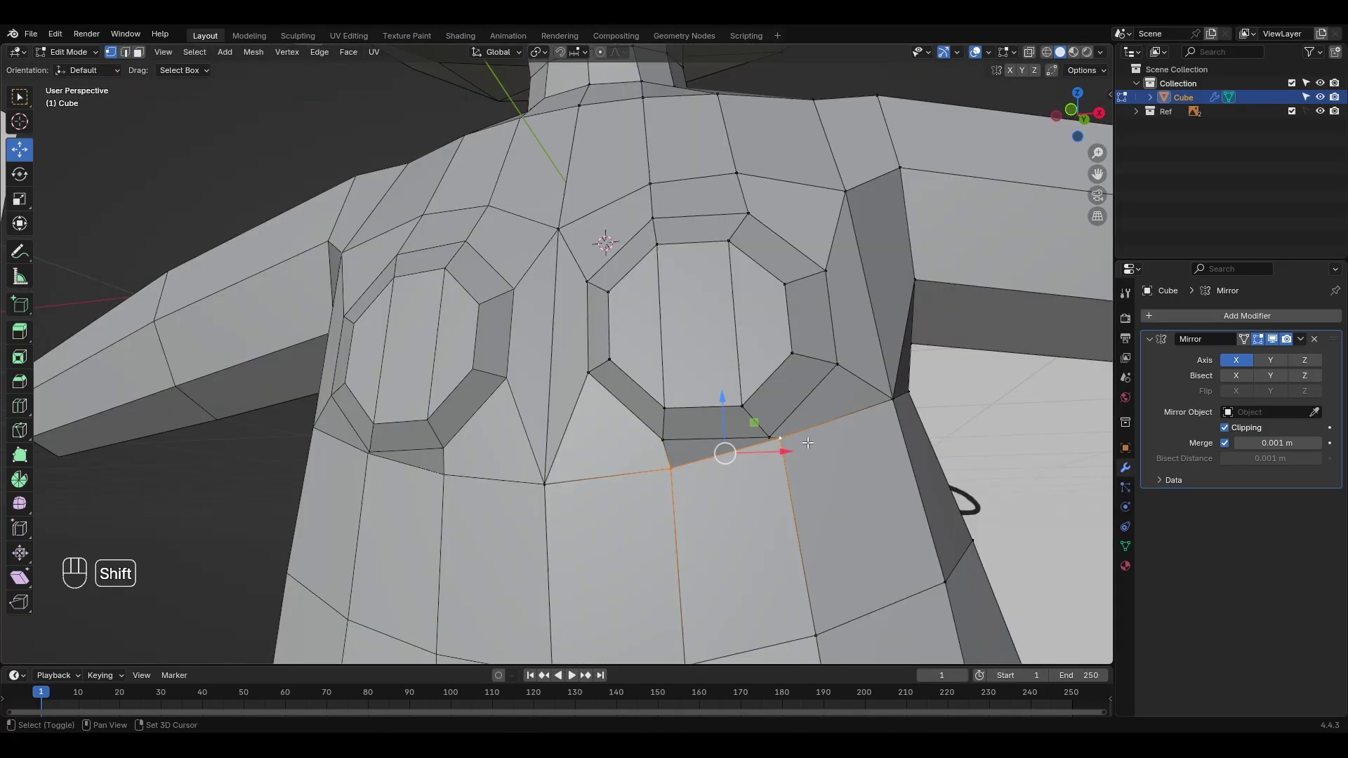
key(g)
key(g)
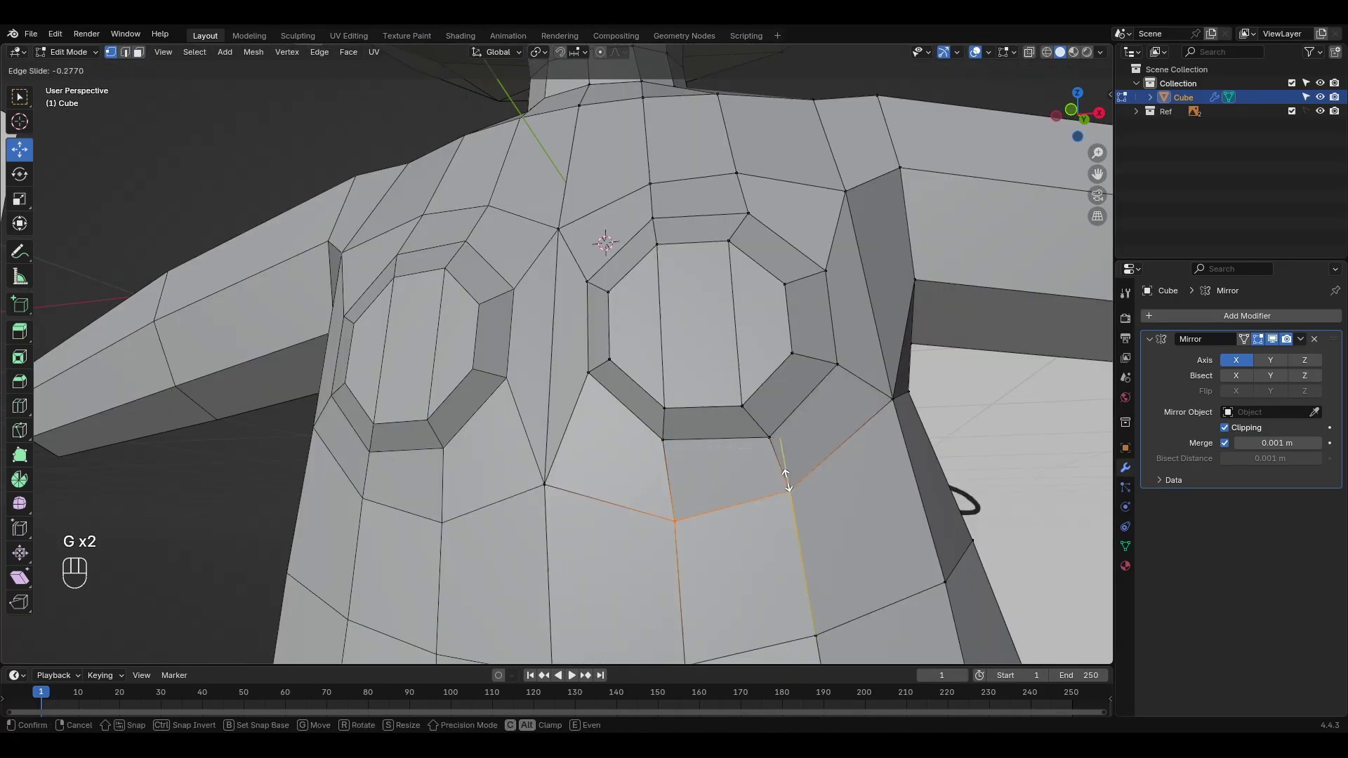
Step: Inset the front faces of the breast once more to add a ring around the tip
mouse_move(656, 440)
middle_down()
mouse_move(693, 400)
mouse_move(777, 410)
middle_up()
shift+click(667, 391)
shift+click(756, 410)
click(769, 392)
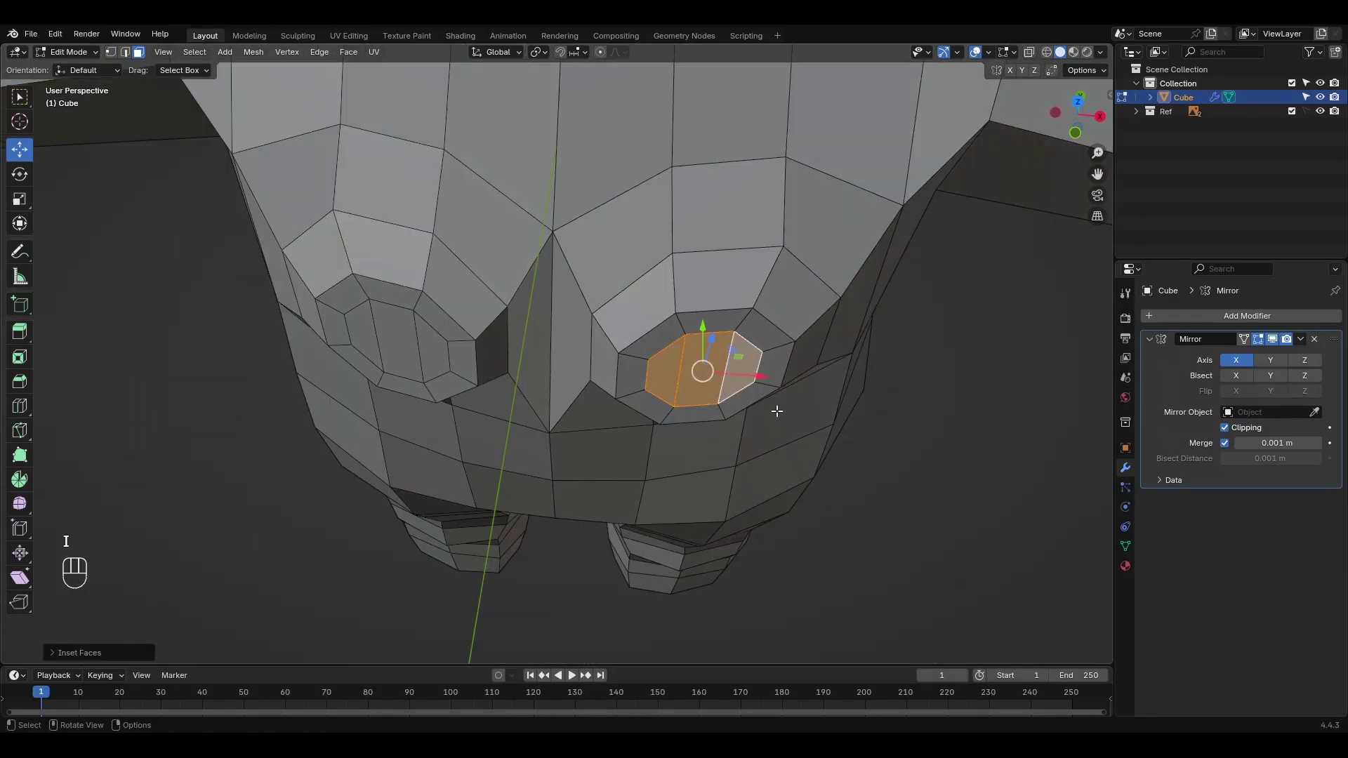
Step: Switch to Sculpt Mode and shape the underside of the breast with the Grab brush at 249 px radius
key(ctrl+Tab)
middle_drag(730, 357, 724, 322)
mouse_move(705, 265)
middle_down()
mouse_move(717, 386)
mouse_move(715, 229)
mouse_move(617, 229)
mouse_move(525, 390)
mouse_move(609, 316)
mouse_move(606, 391)
mouse_move(647, 358)
middle_up()
scroll(647, 358, up, 3)
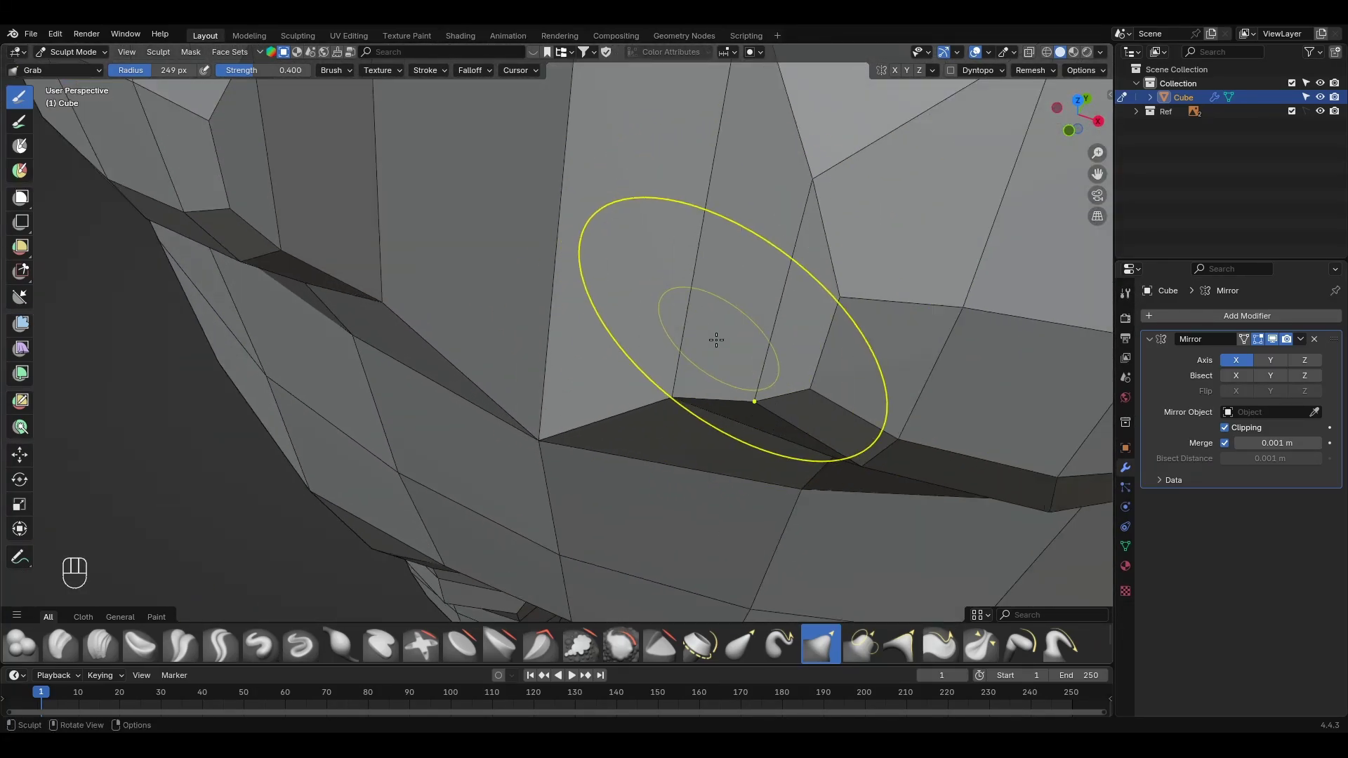
scroll(686, 168, down, 1)
Step: Set the Grab brush radius to 175 px and round the breast, checking its profile against the side reference
middle_drag(686, 169, 815, 309)
shift+middle_drag(846, 421, 663, 329)
middle_drag(909, 266, 572, 301)
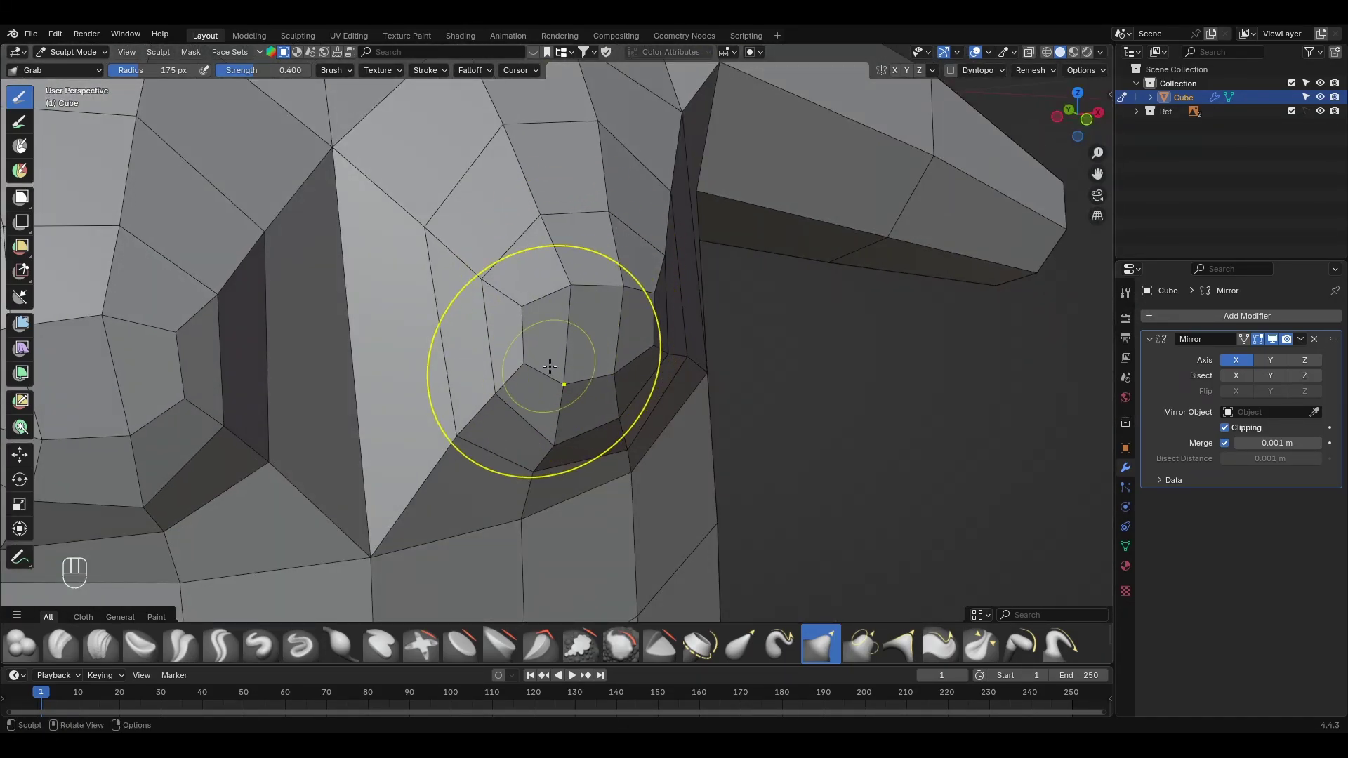
middle_drag(550, 366, 612, 538)
key(KP_3)
scroll(605, 346, down, 4)
scroll(587, 330, down, 2)
scroll(650, 433, up, 3)
scroll(718, 532, down, 2)
Step: Add an edge loop around the torso just below the breasts in Edit Mode
key(Tab)
scroll(726, 517, up, 2)
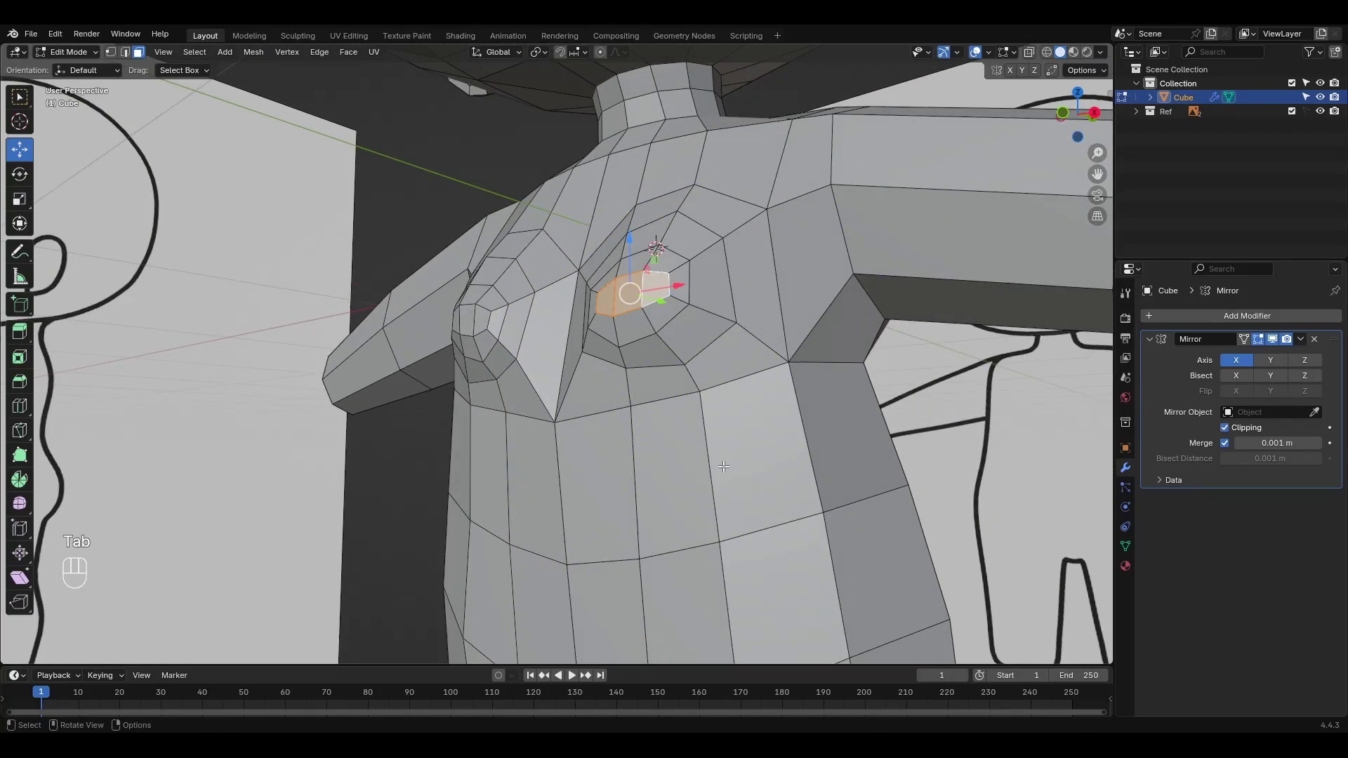
click(732, 471)
Step: Return to Sculpt Mode, set the Grab brush radius to 151 px and smooth the breast topology from the front
key(Tab)
middle_drag(732, 470, 713, 417)
scroll(563, 351, up, 2)
key(f)
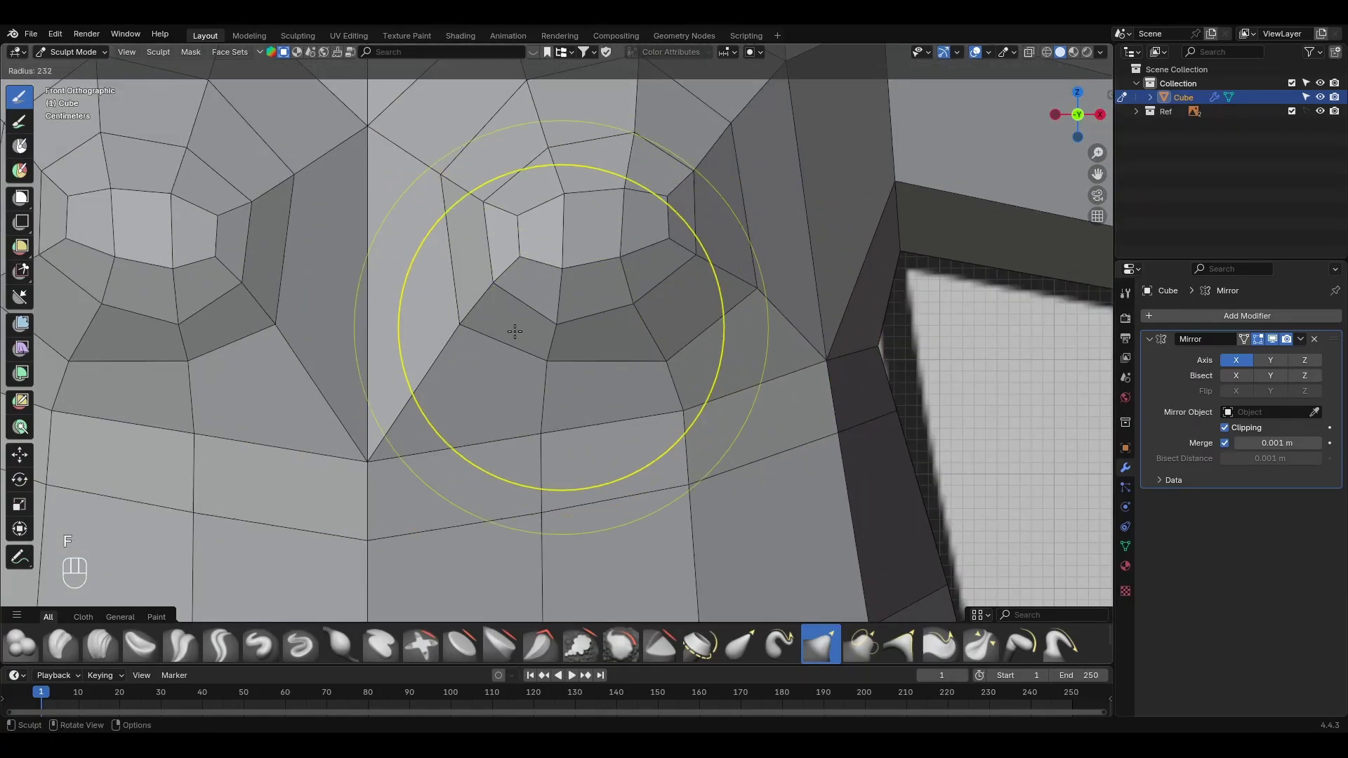
click(462, 336)
scroll(551, 351, up, 3)
shift+drag(551, 351, 537, 363)
scroll(561, 376, down, 5)
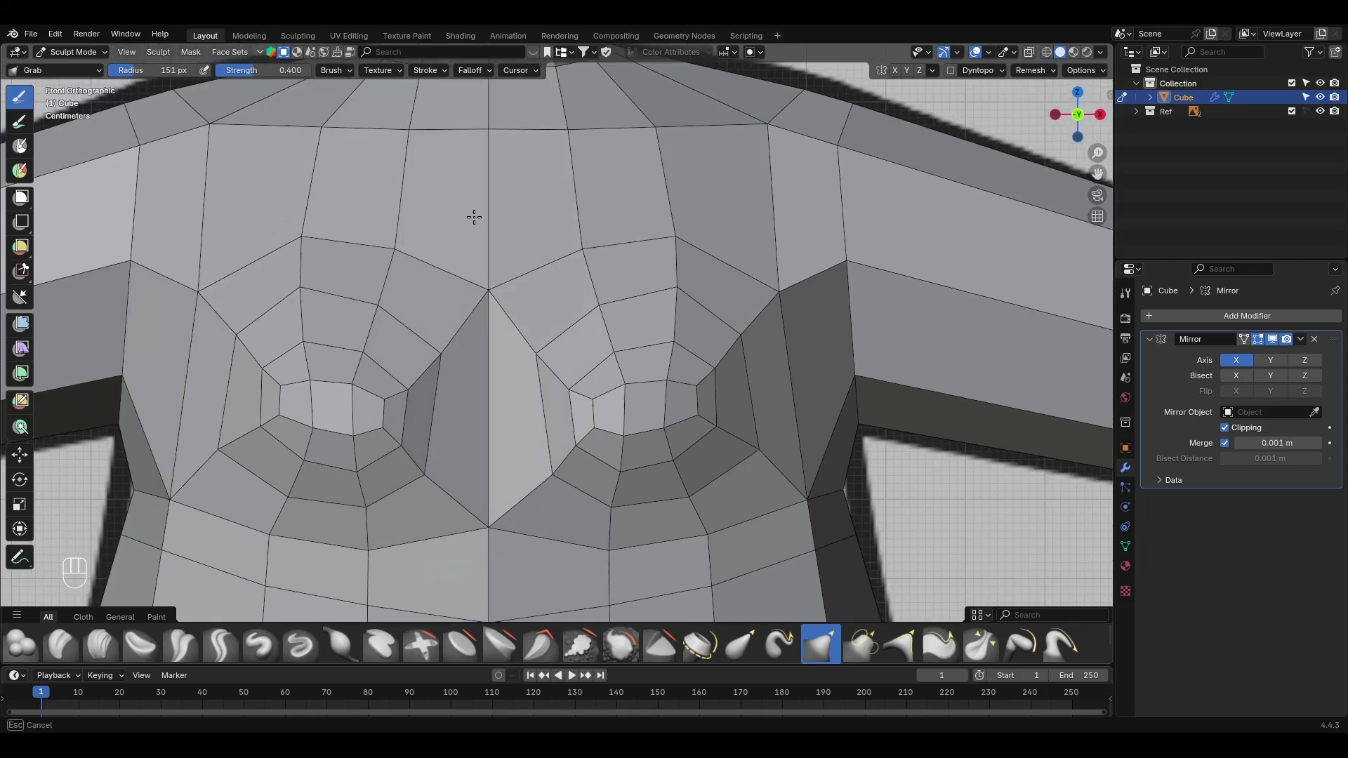
Step: Shape the vertices of the upper chest, shoulder and upper back with the Grab brush
middle_drag(474, 217, 569, 357)
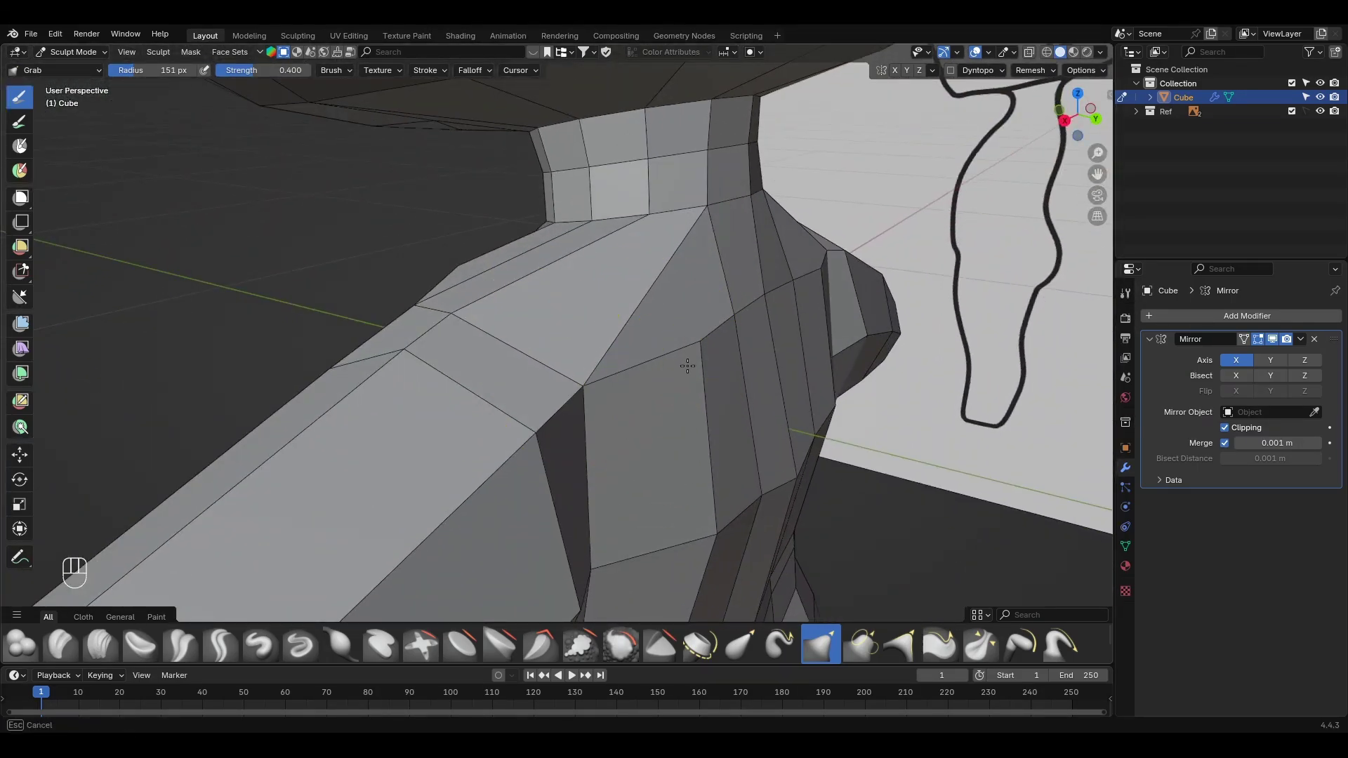
middle_drag(688, 366, 663, 402)
middle_drag(738, 343, 738, 317)
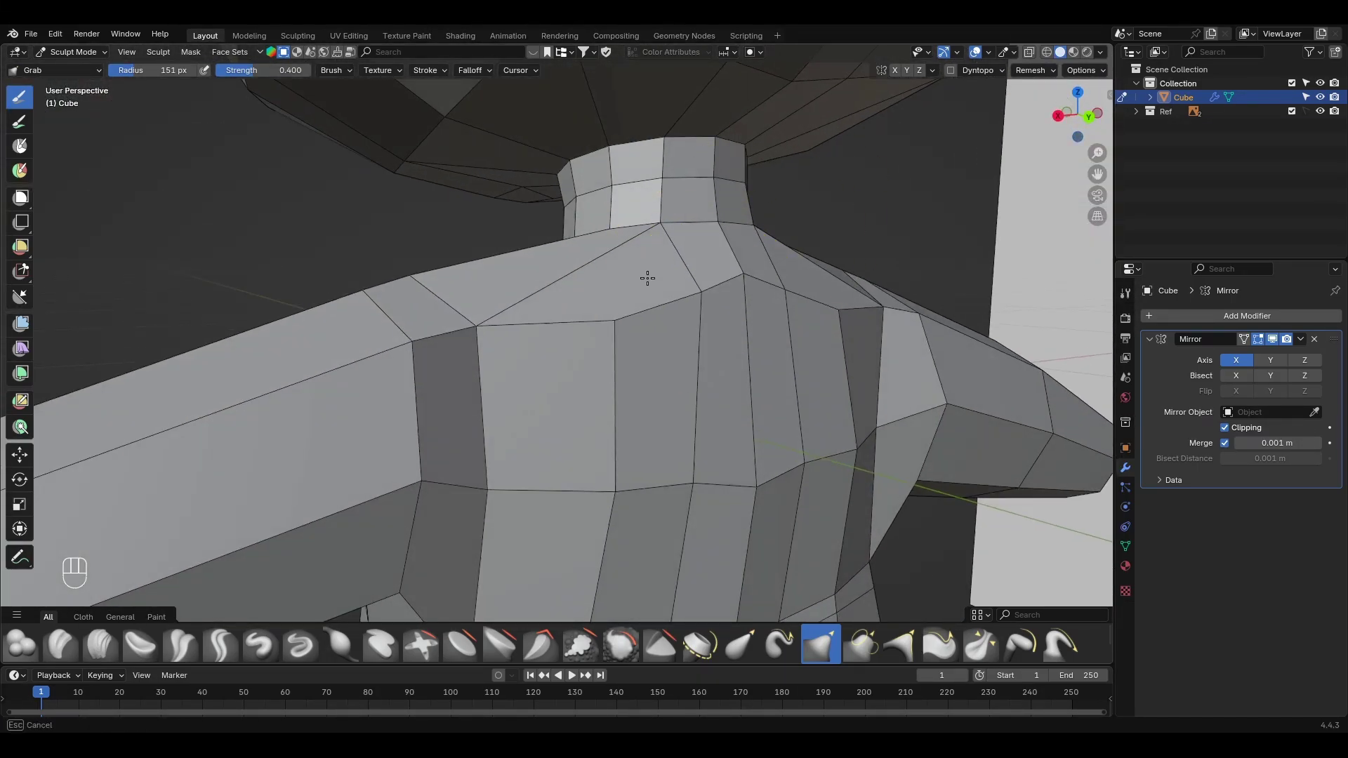
mouse_move(583, 257)
middle_down()
mouse_move(618, 316)
mouse_move(592, 205)
mouse_move(599, 265)
middle_up()
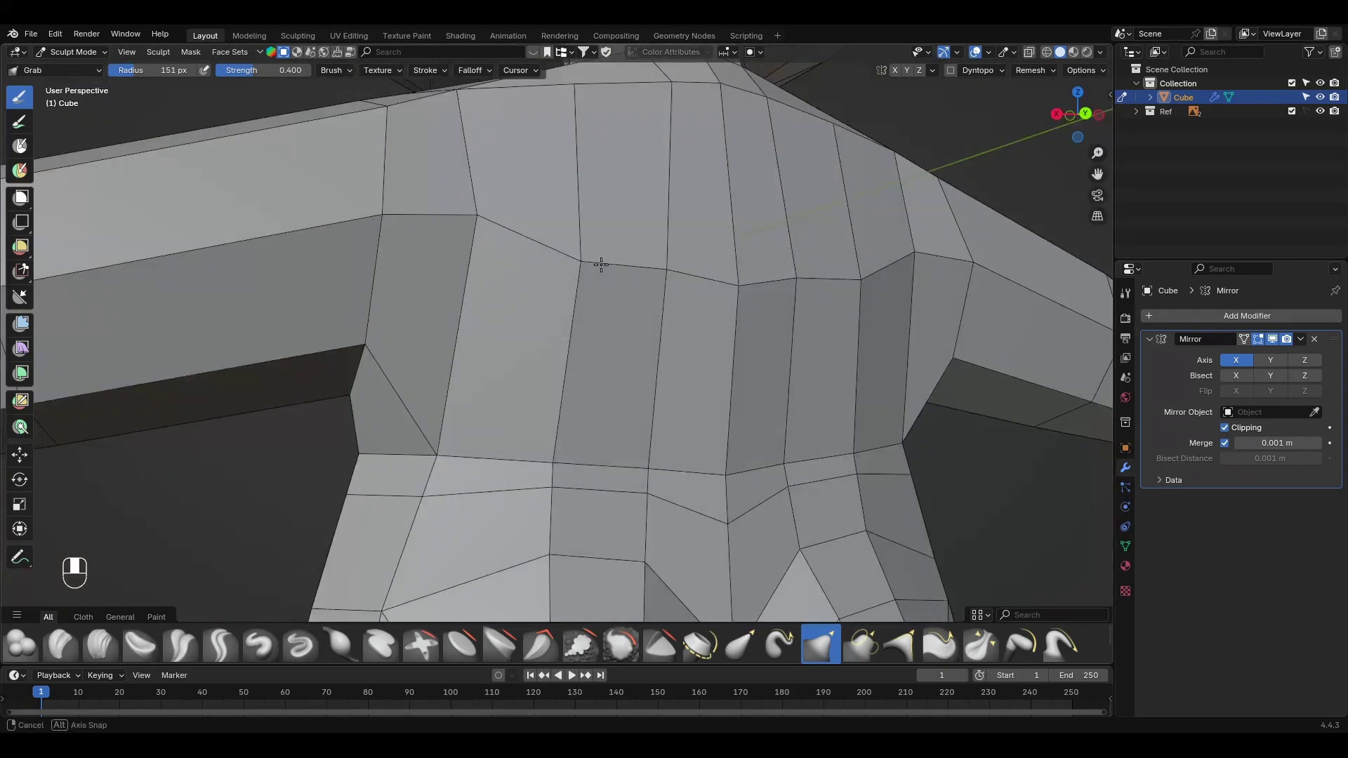
Step: Add two edge loops to each half of the arm and bevel the back edges of the elbow
key(ctrl+r)
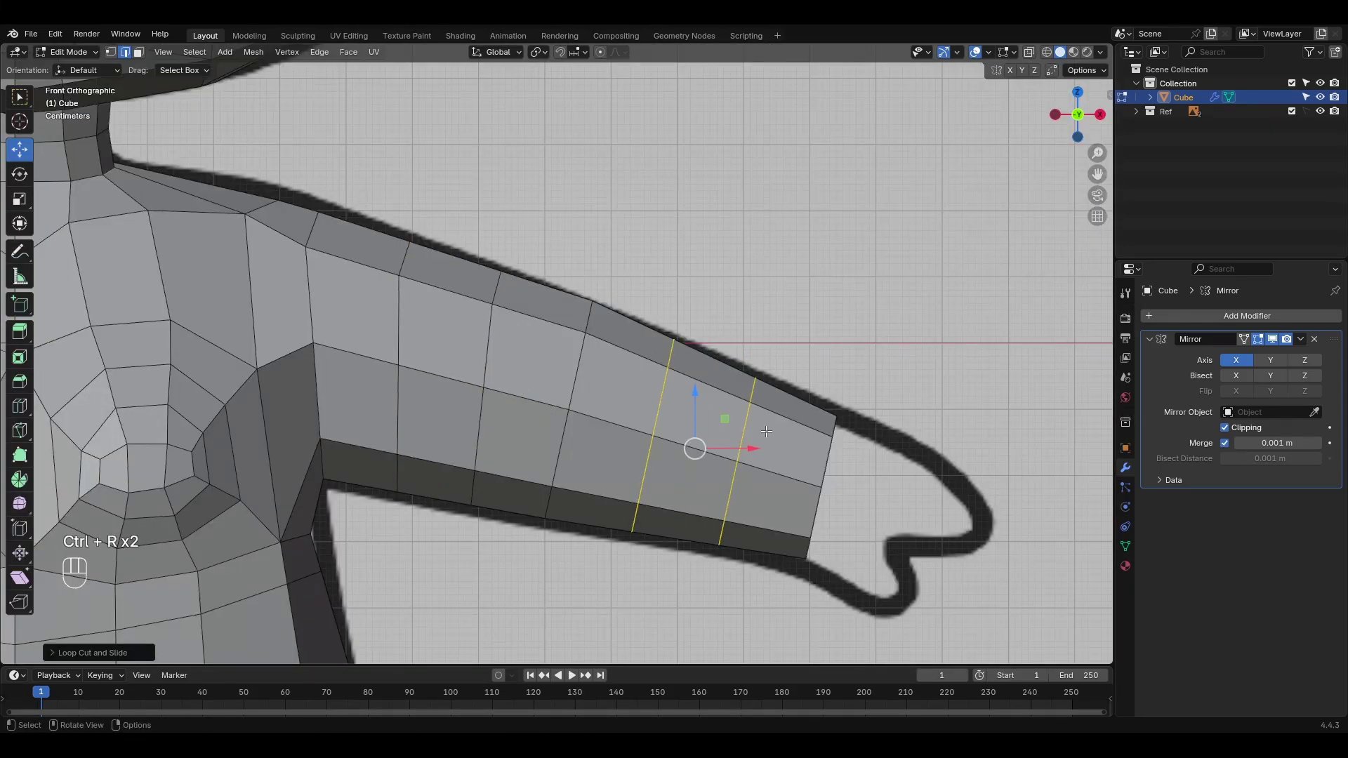
middle_drag(766, 431, 645, 436)
middle_drag(639, 565, 644, 514)
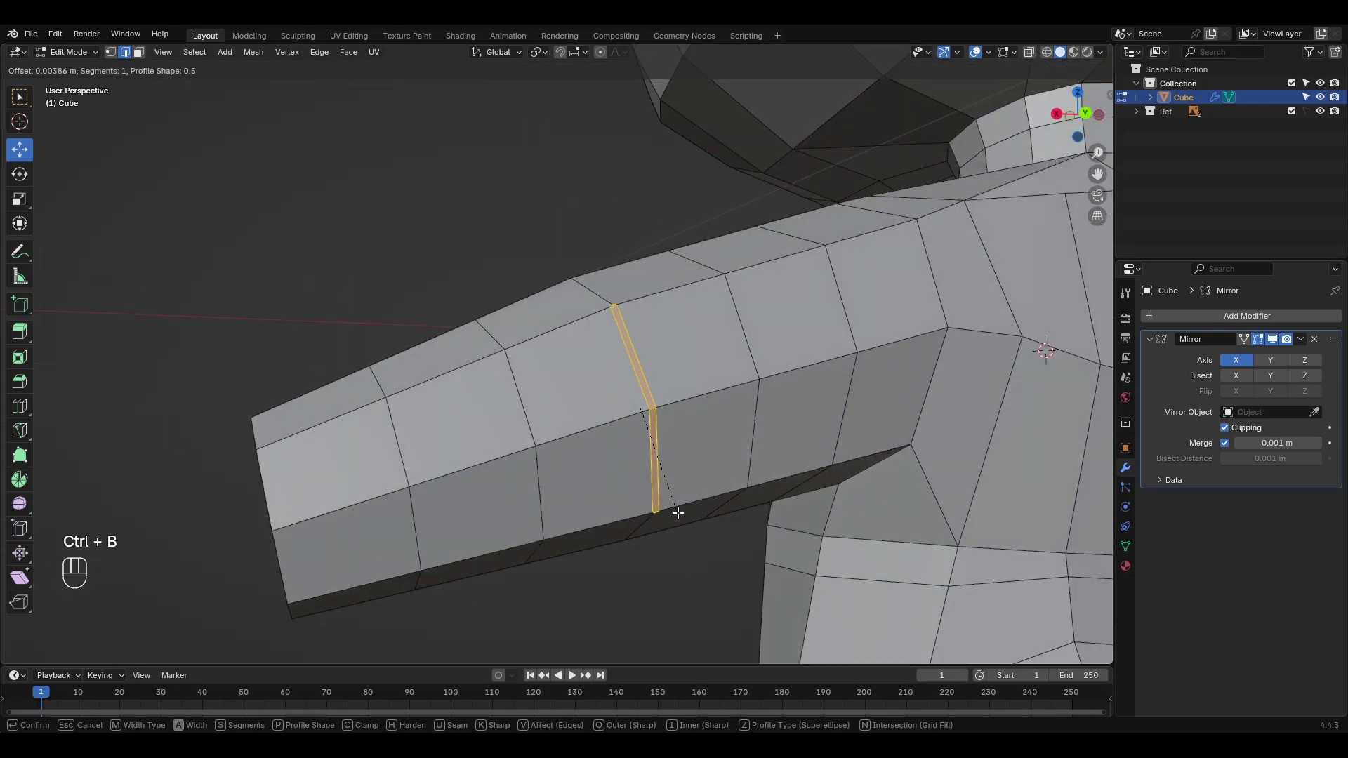
click(674, 417)
Step: Adjust the middle vertices of the bevelled elbow and refine the arm's shape in Sculpt Mode
key(1)
middle_drag(674, 417, 737, 472)
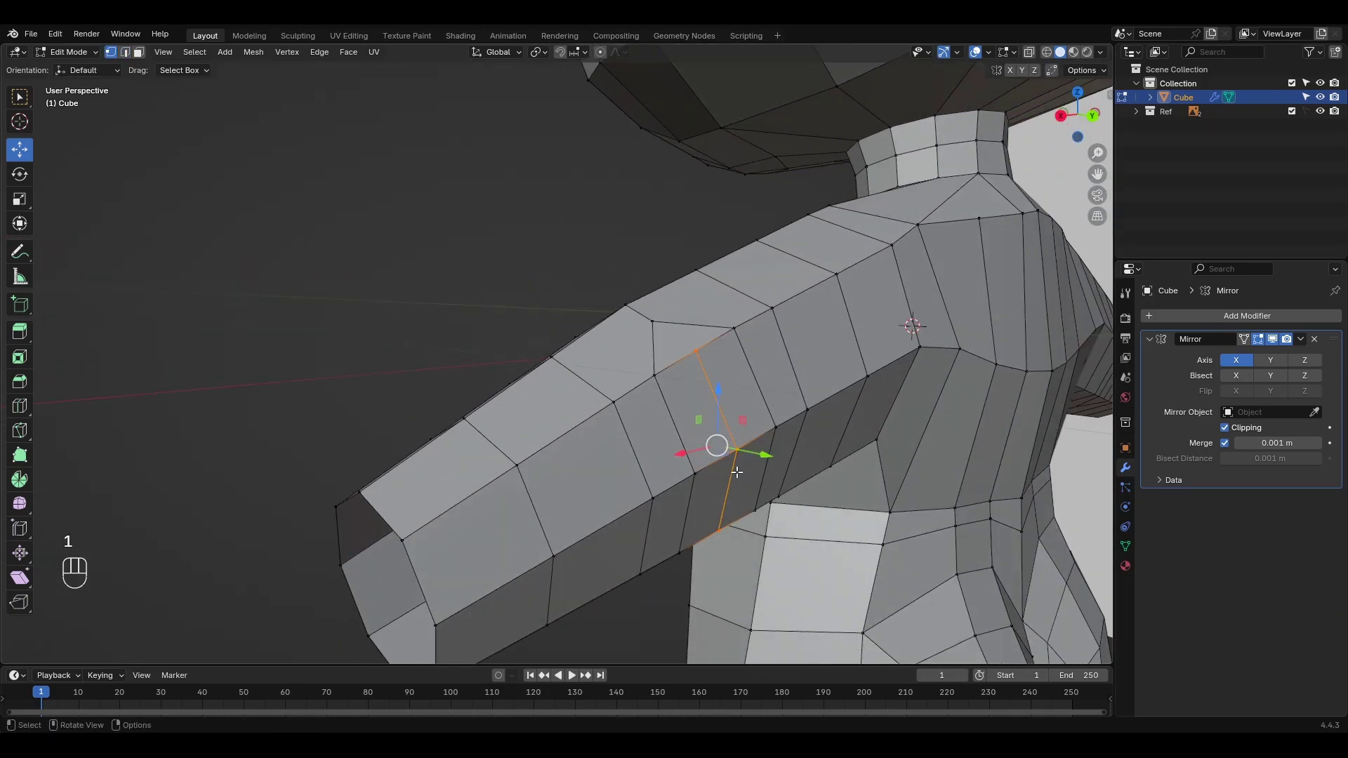
drag(765, 461, 766, 461)
key(ctrl+Tab)
middle_drag(773, 491, 710, 424)
mouse_move(705, 326)
middle_down()
mouse_move(758, 390)
mouse_move(723, 291)
middle_up()
middle_drag(786, 252, 658, 454)
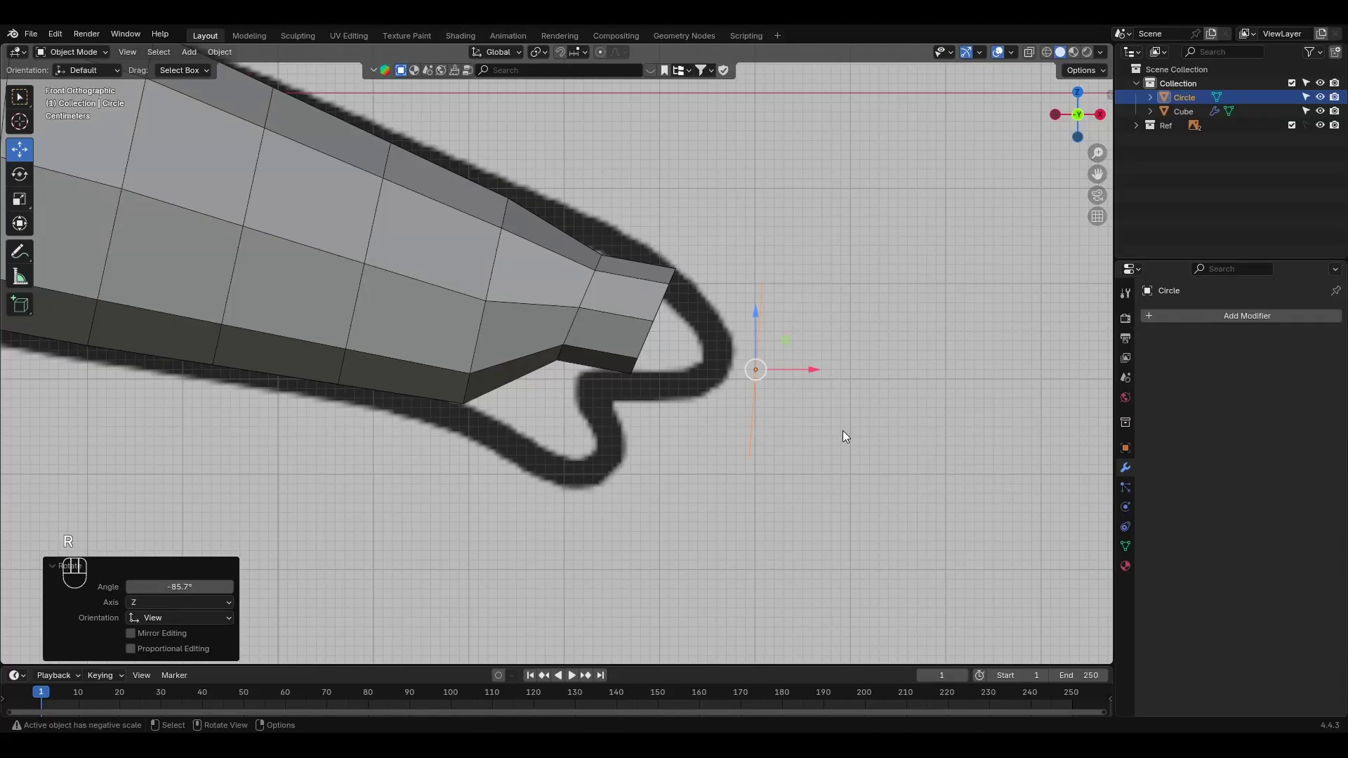
Step: Move the small circle object along the Y axis to the front finger position at the hand's open end
middle_drag(716, 375, 587, 475)
key(g)
key(y)
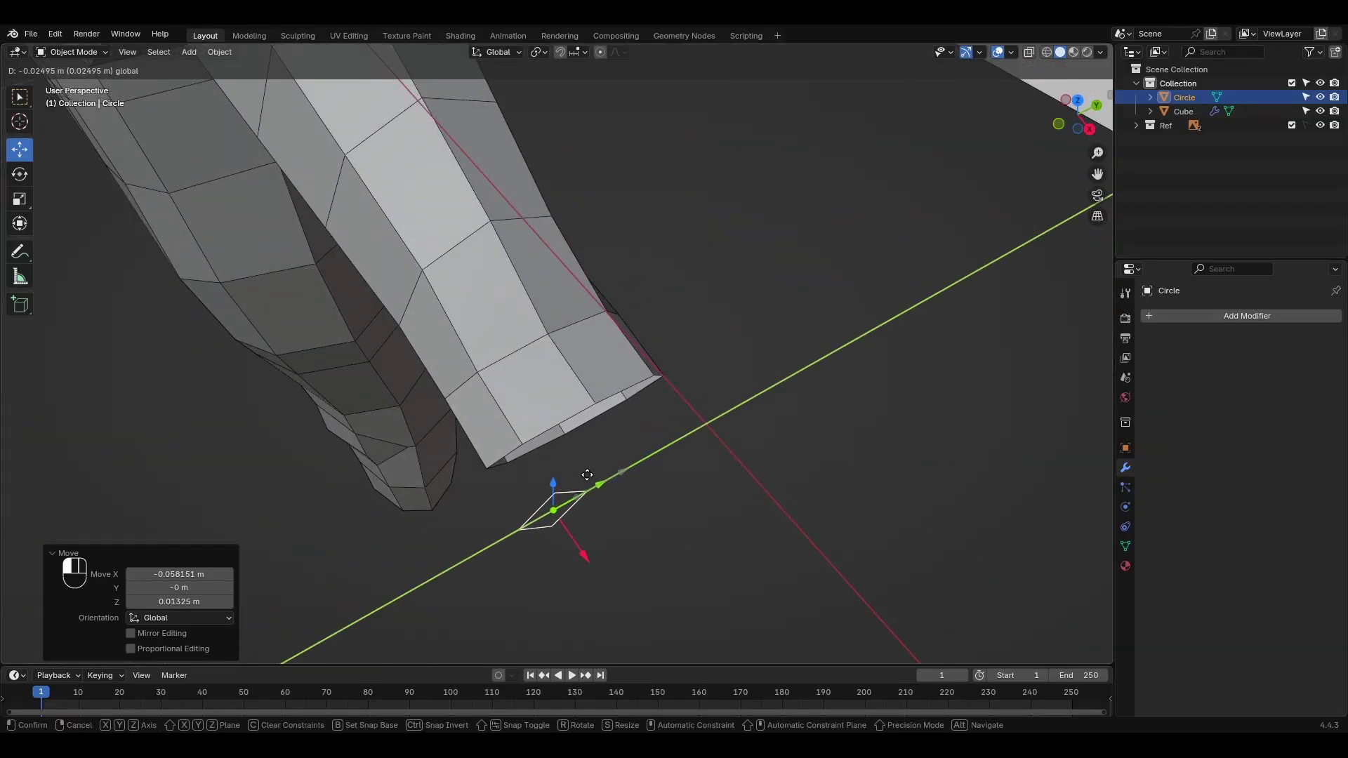
drag(554, 540, 552, 536)
middle_drag(552, 536, 617, 425)
Step: Place the circle just beyond the hand in front view and rotate it to match the hand's tilt
key(KP_1)
scroll(617, 419, up, 1)
drag(732, 357, 731, 347)
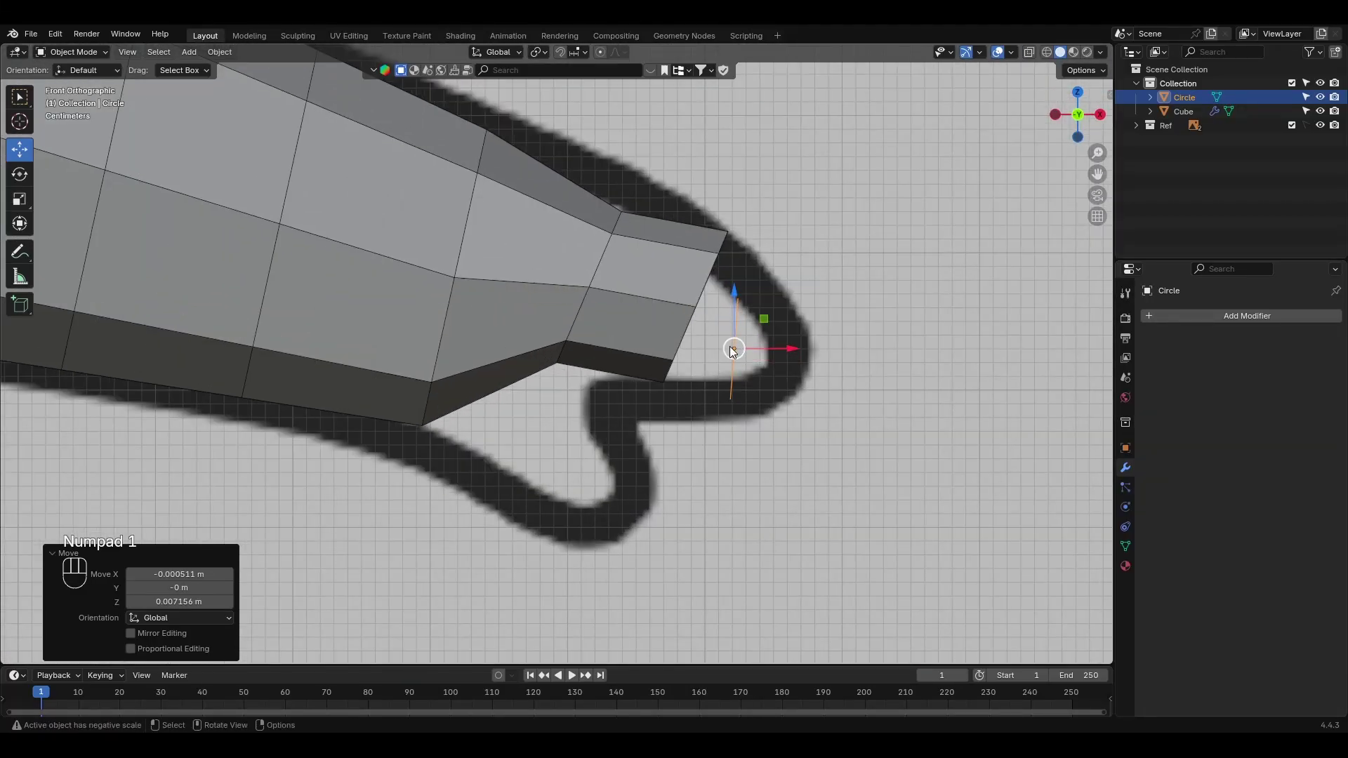
shift+middle_drag(730, 347, 700, 388)
key(r)
click(746, 417)
Step: Extrude the circle into two finger segments, then rotate, move and scale the end so the finger bends downward
key(Tab)
click(780, 407)
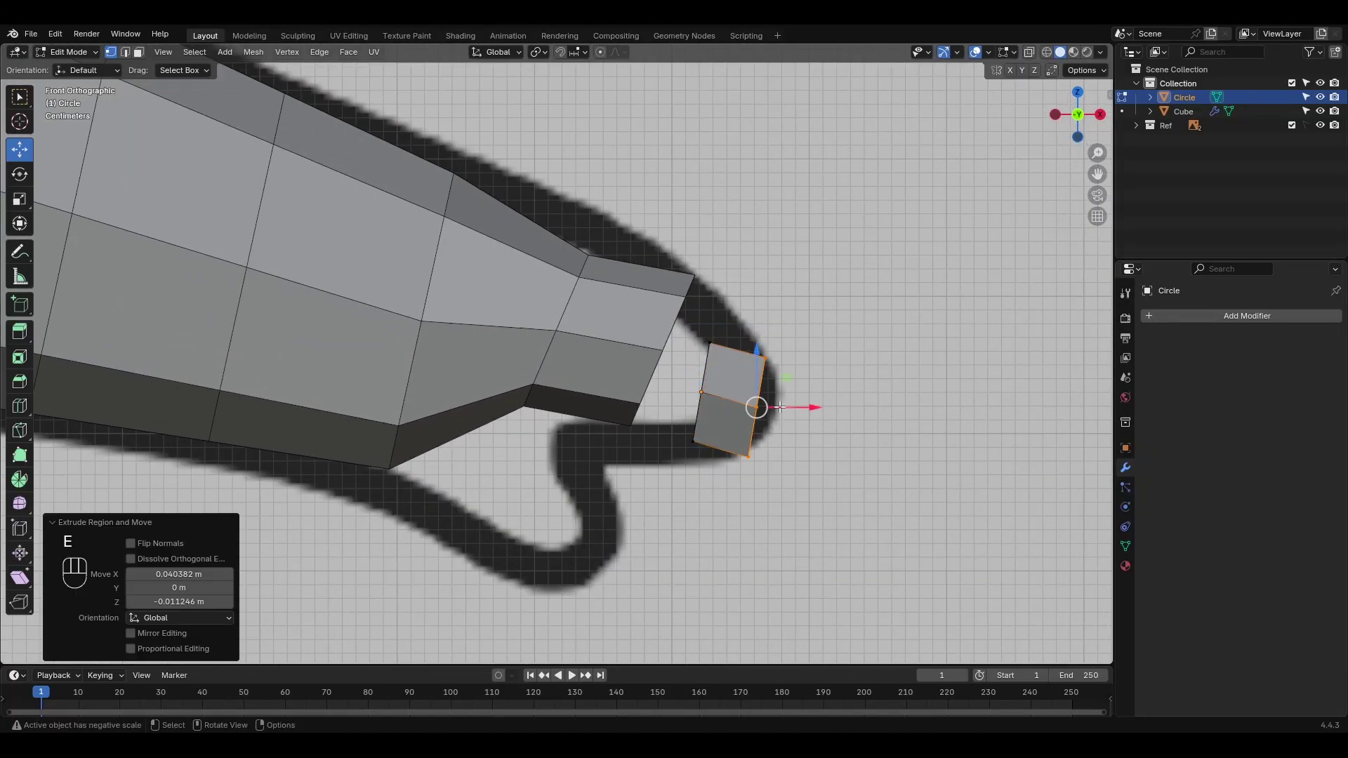
click(880, 450)
key(r)
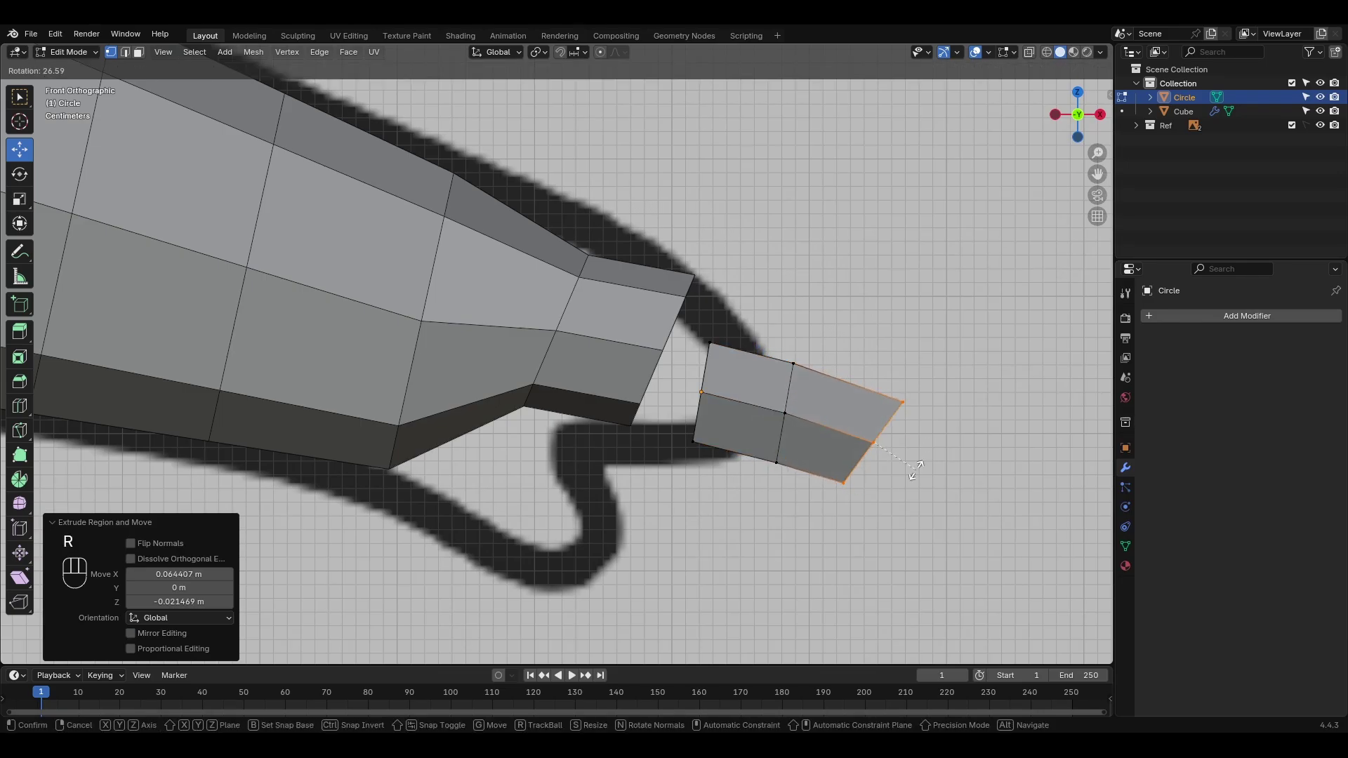
click(878, 453)
drag(878, 453, 895, 486)
key(s)
click(893, 486)
Step: Move and rotate the finger's middle edge loop to follow the bend
alt+click(792, 399)
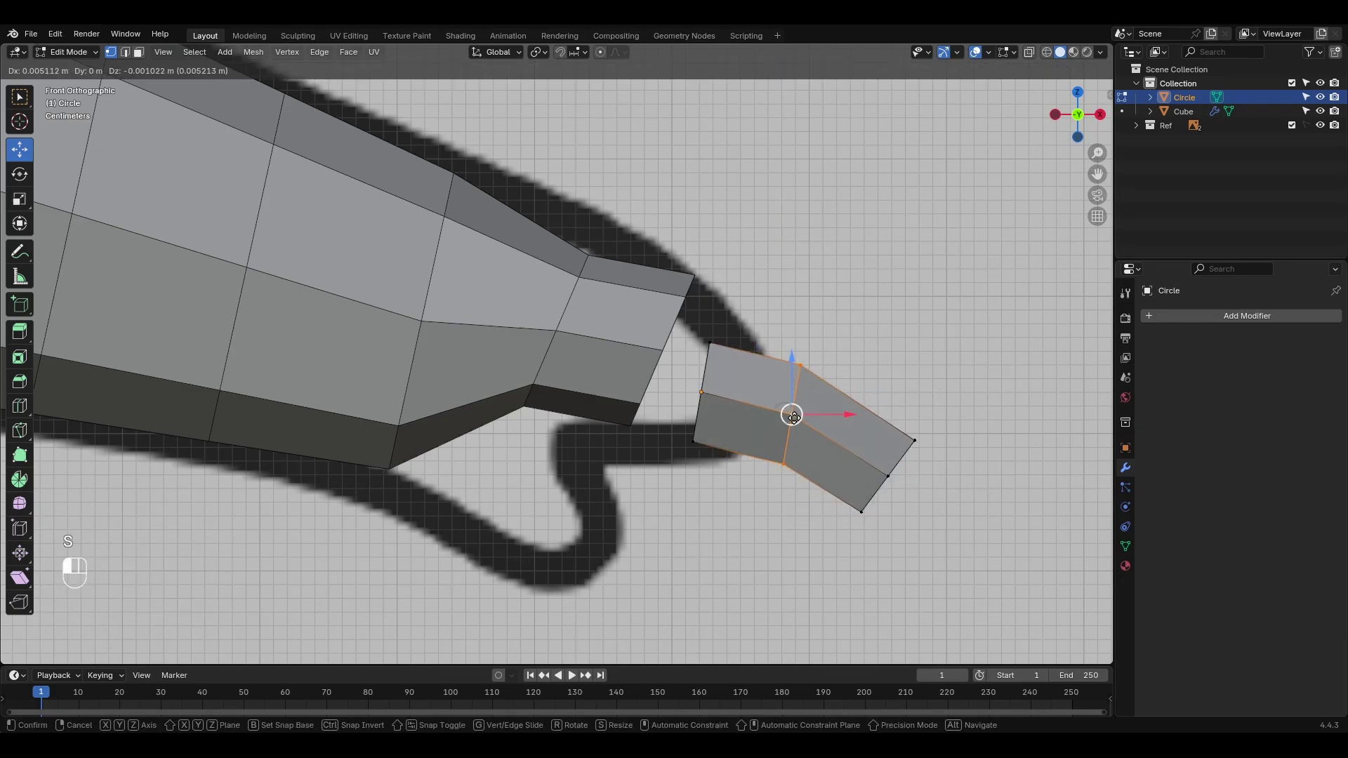
click(802, 420)
key(r)
Step: Extrude a third finger segment from the end loop, about 0.034 m in X and -0.031 m in Z, and rotate its tip
alt+click(898, 457)
shift+middle_drag(897, 458, 846, 449)
key(e)
click(883, 508)
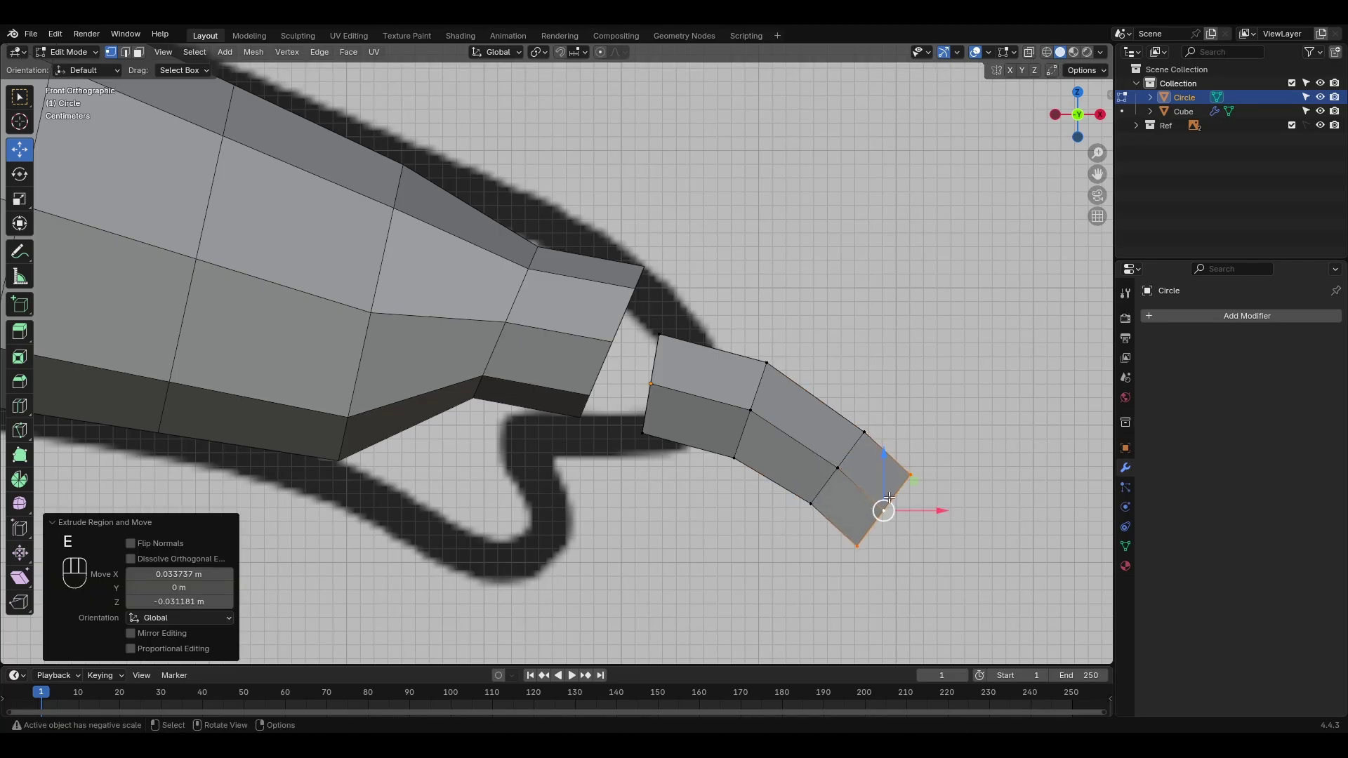
key(r)
click(888, 505)
Step: Duplicate the finger three times and place the copies side by side across the end of the hand
middle_drag(899, 534, 657, 426)
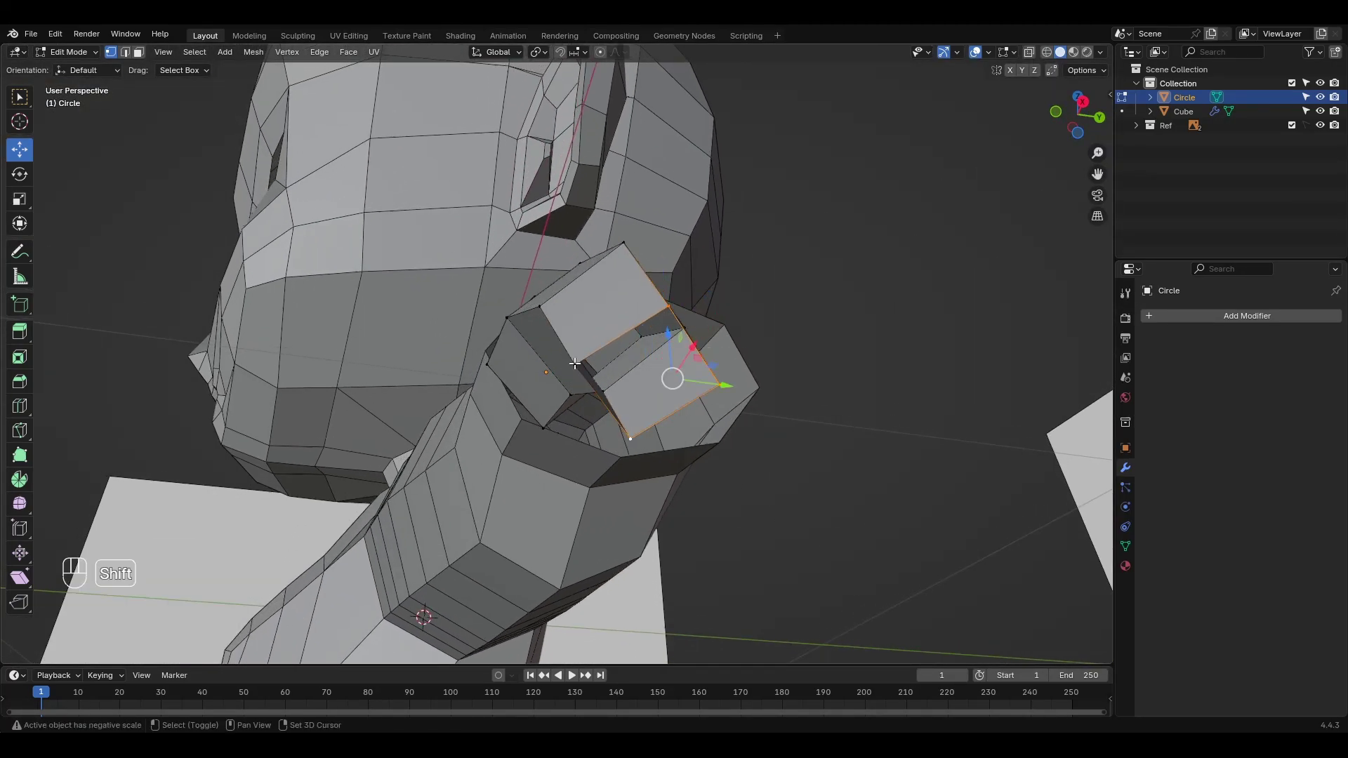
key(shift+d)
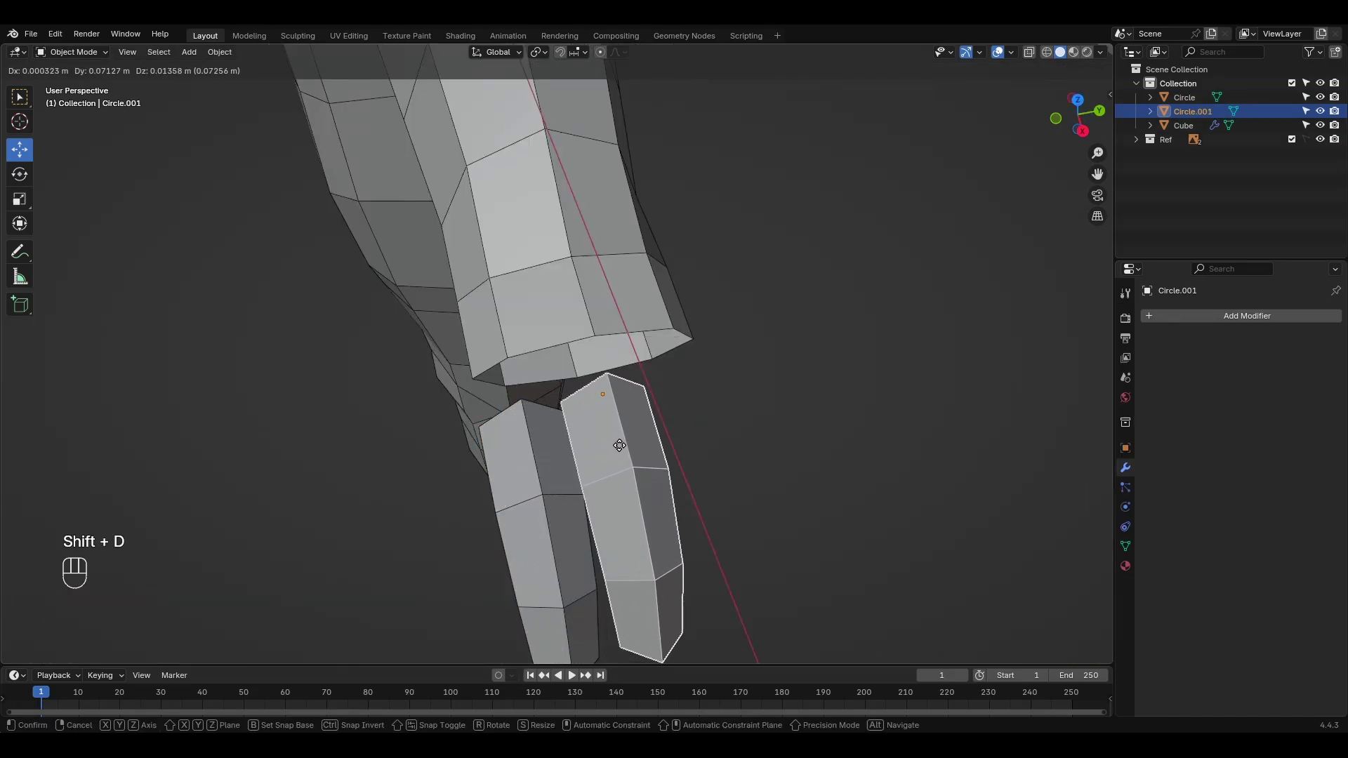
click(649, 440)
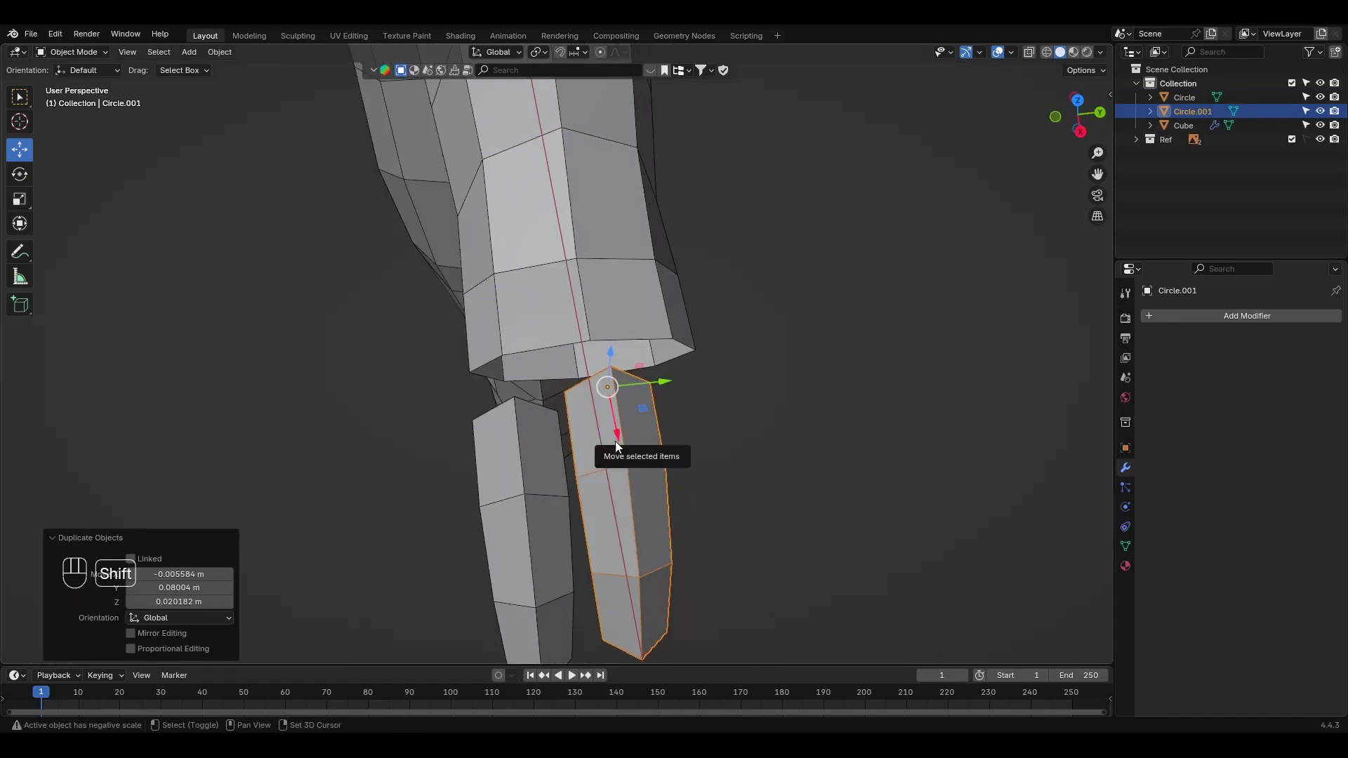
key(shift+d)
click(709, 419)
key(shift+d)
click(757, 407)
Step: Scale the fingers individually so their lengths vary, with the outermost copy the smallest
middle_drag(757, 407, 656, 516)
key(s)
click(766, 464)
click(656, 517)
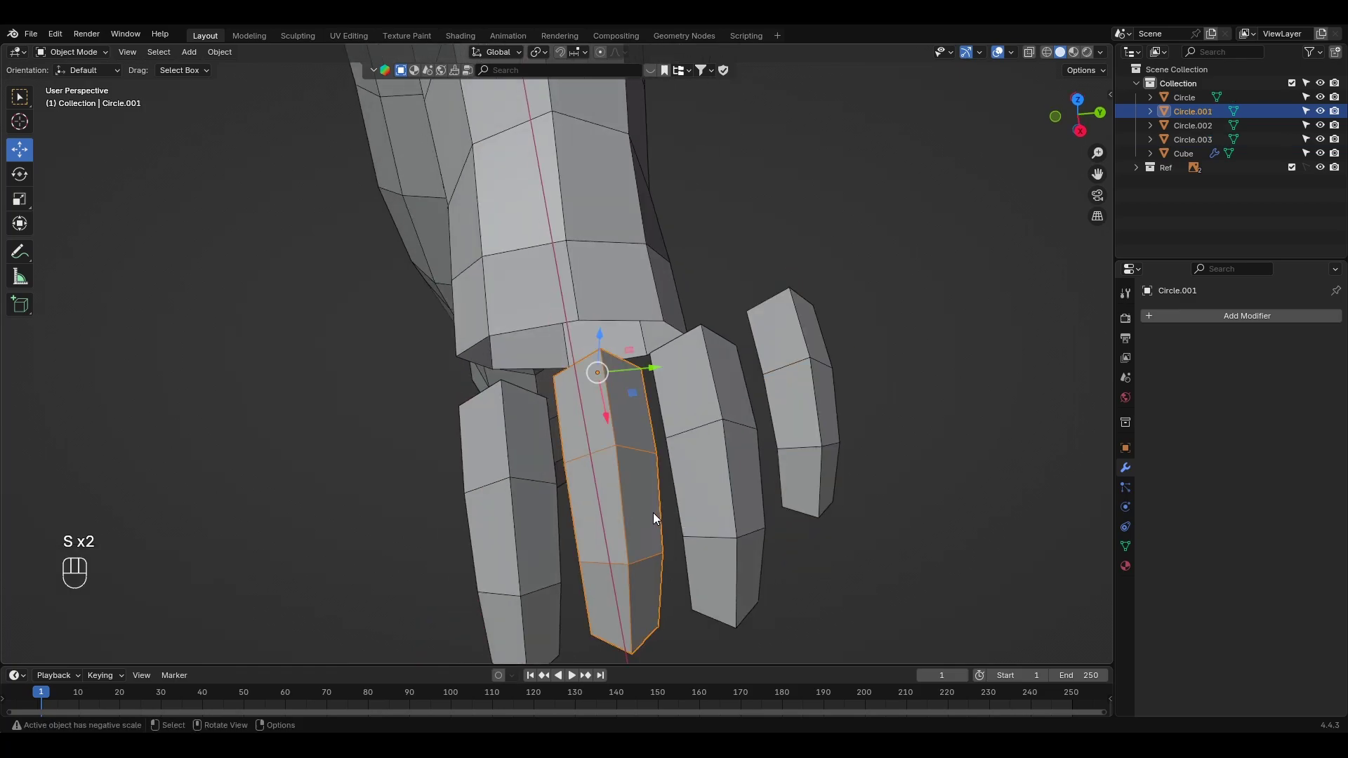
click(726, 474)
click(536, 499)
click(658, 448)
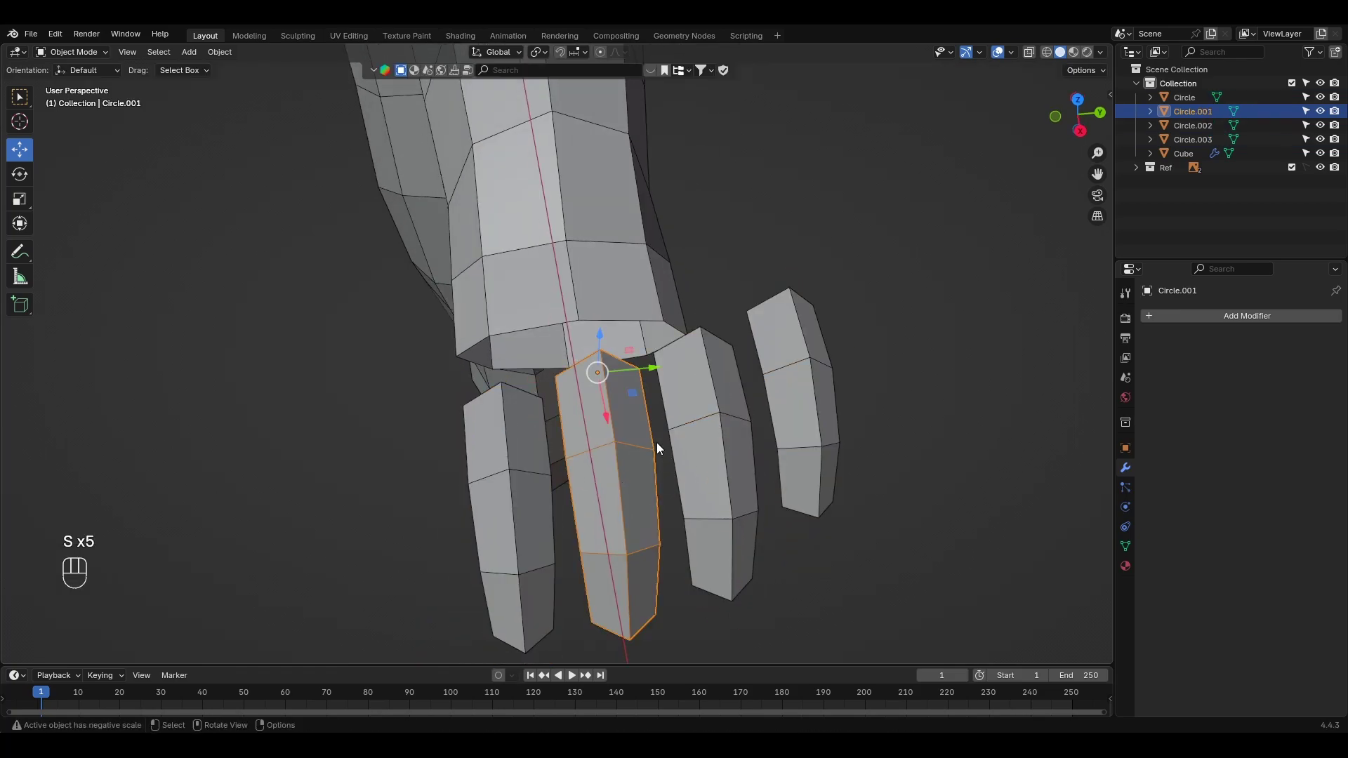
Step: Arrange the four fingers along Y in a row centred on the wrist opening and join them into one object
click(698, 382)
click(779, 344)
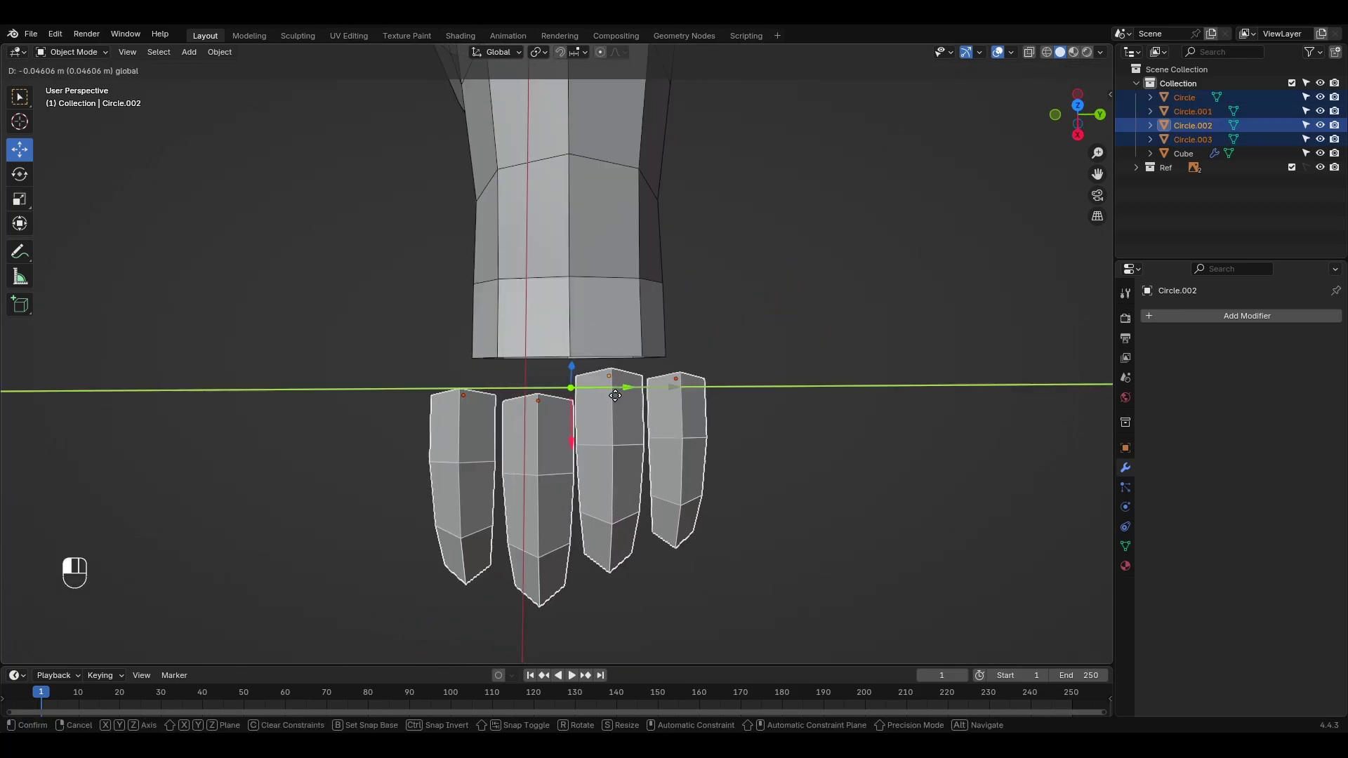
click(615, 396)
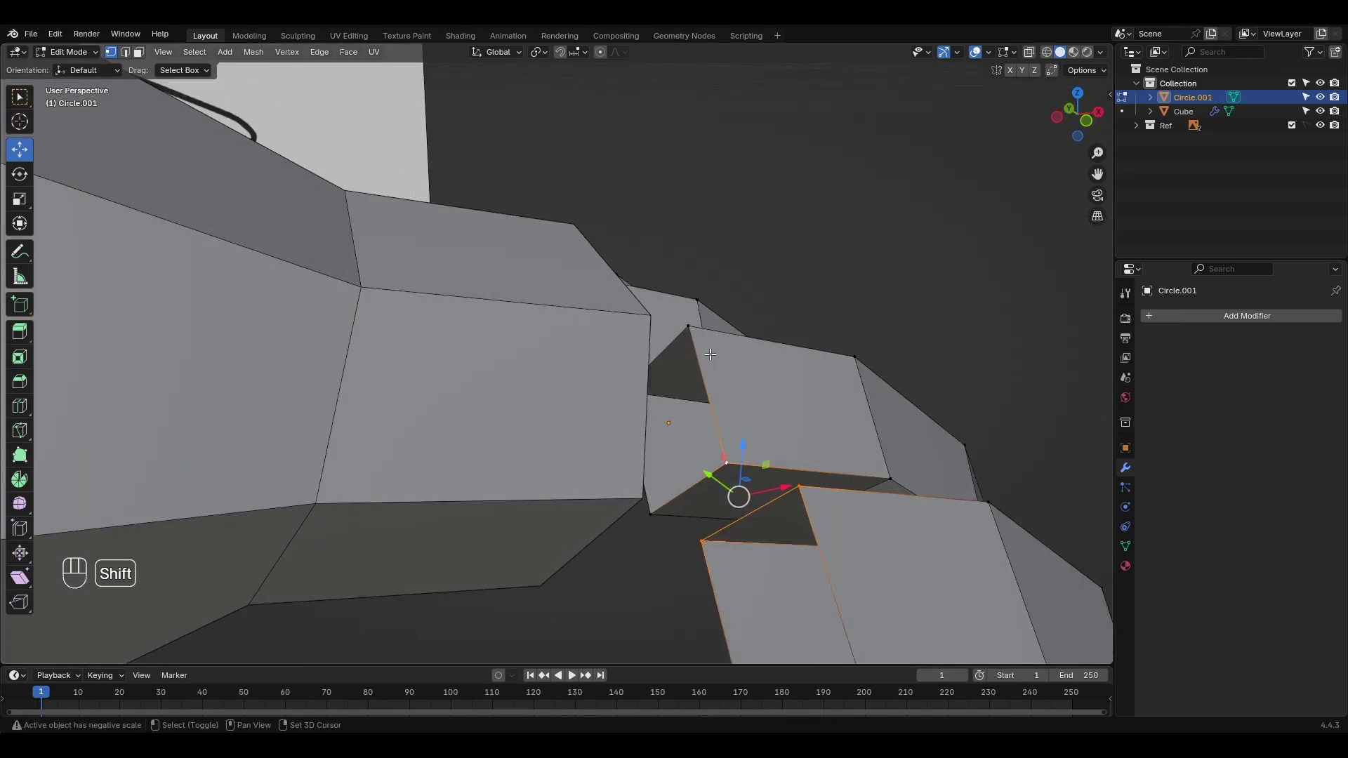
Step: Fill faces between the bases of the first pair of neighbouring fingers
shift+click(689, 326)
middle_drag(703, 495, 753, 428)
key(f)
click(754, 414)
middle_drag(702, 495, 680, 527)
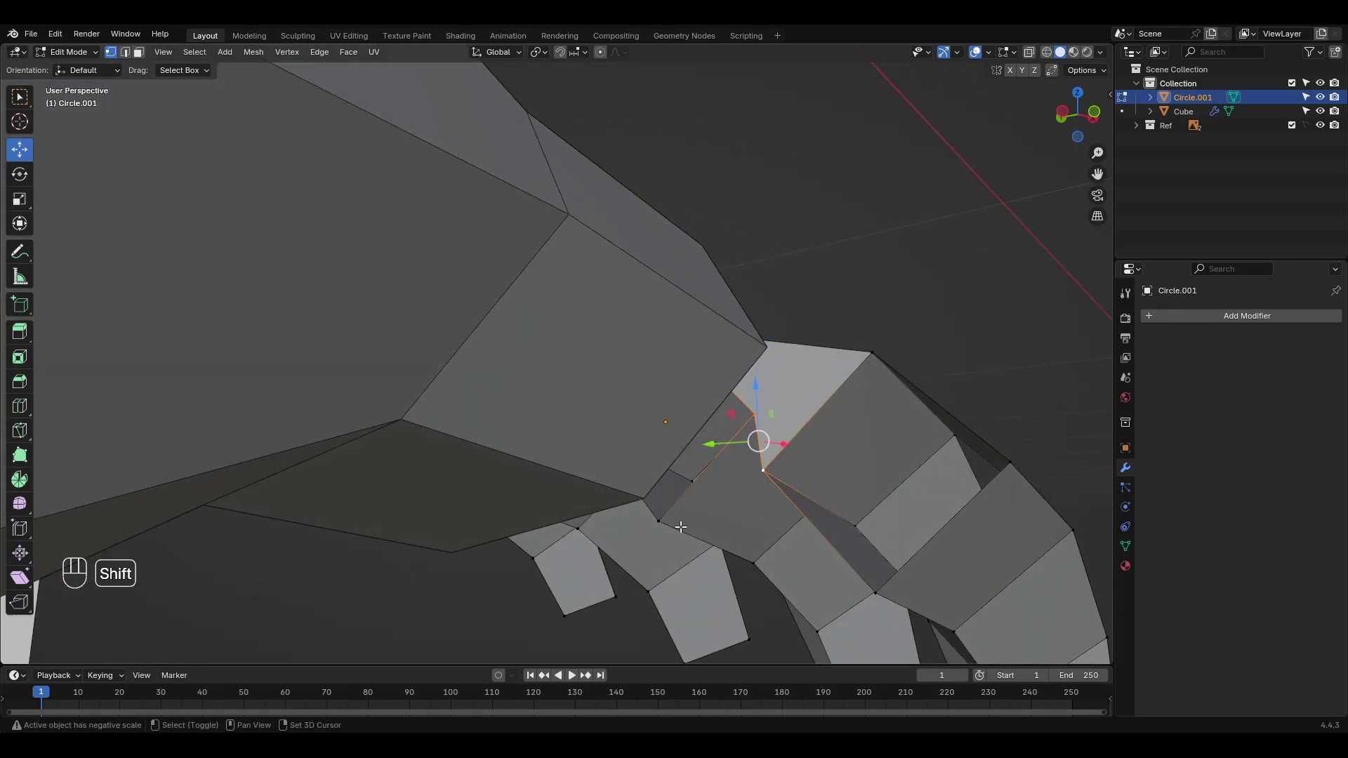
middle_drag(877, 591, 840, 578)
drag(780, 478, 783, 476)
middle_drag(783, 476, 672, 446)
Step: Hide the body object and return to editing the mesh of the joined fingers
key(Tab)
click(514, 386)
key(h)
click(600, 431)
scroll(600, 432, up, 3)
key(Tab)
Step: Fill upper and lower connecting faces between the bases of the remaining neighbouring fingers
click(597, 346)
drag(597, 346, 709, 406)
click(632, 424)
shift+click(784, 272)
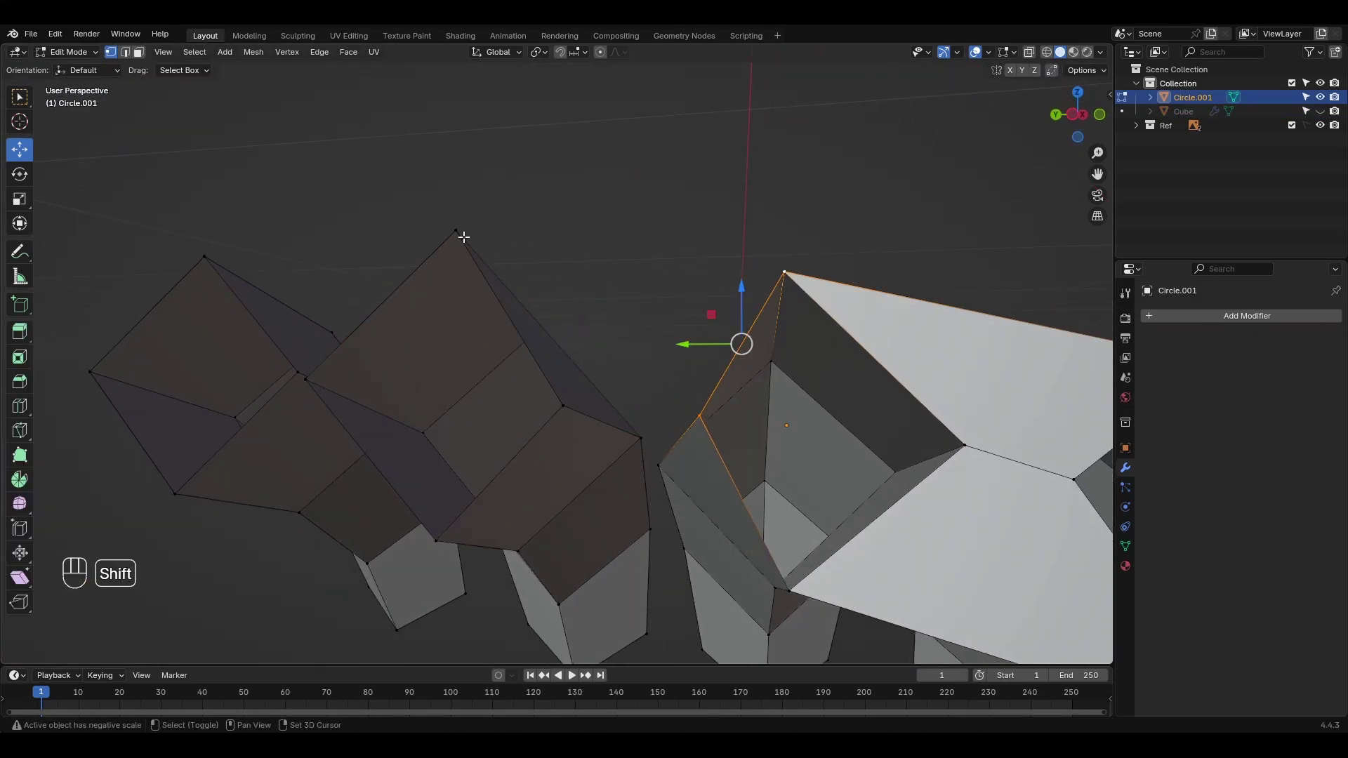
key(f)
click(563, 407)
key(f)
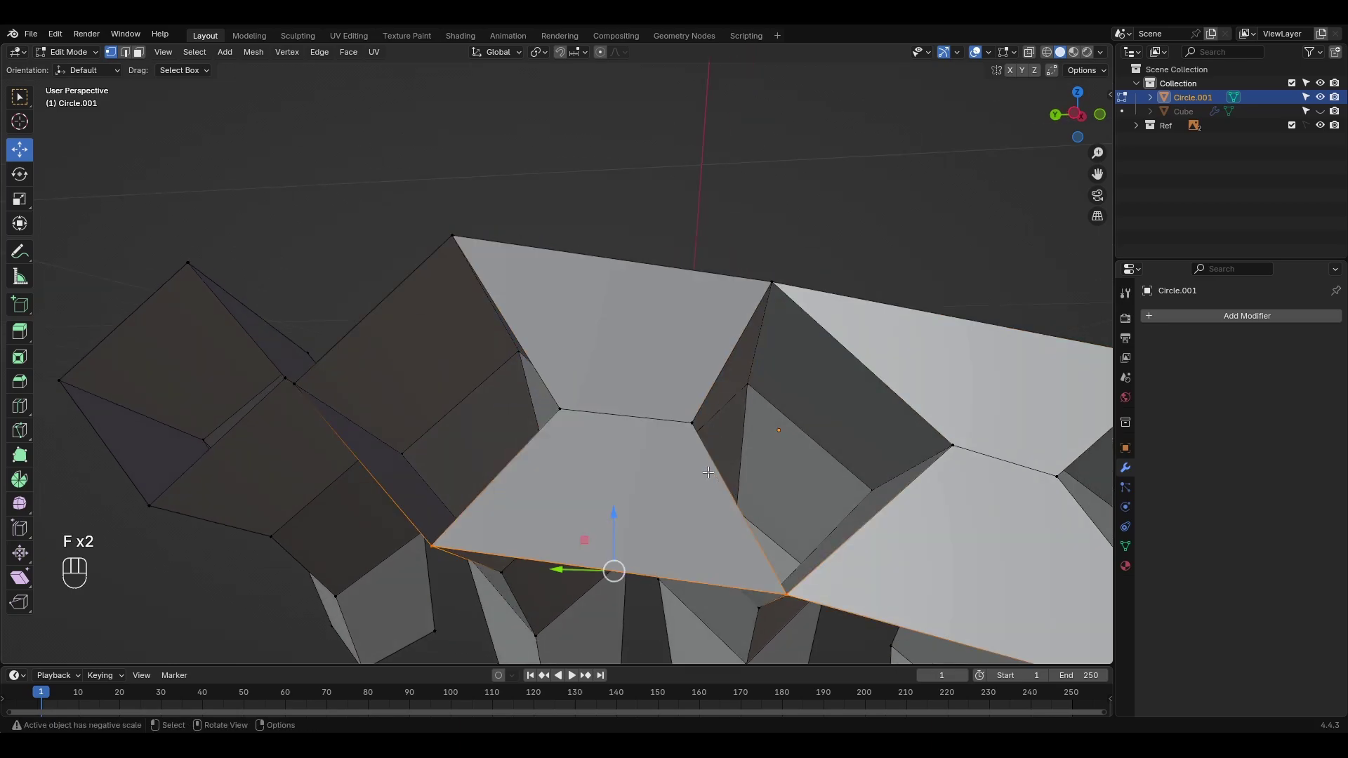
middle_drag(563, 409, 570, 407)
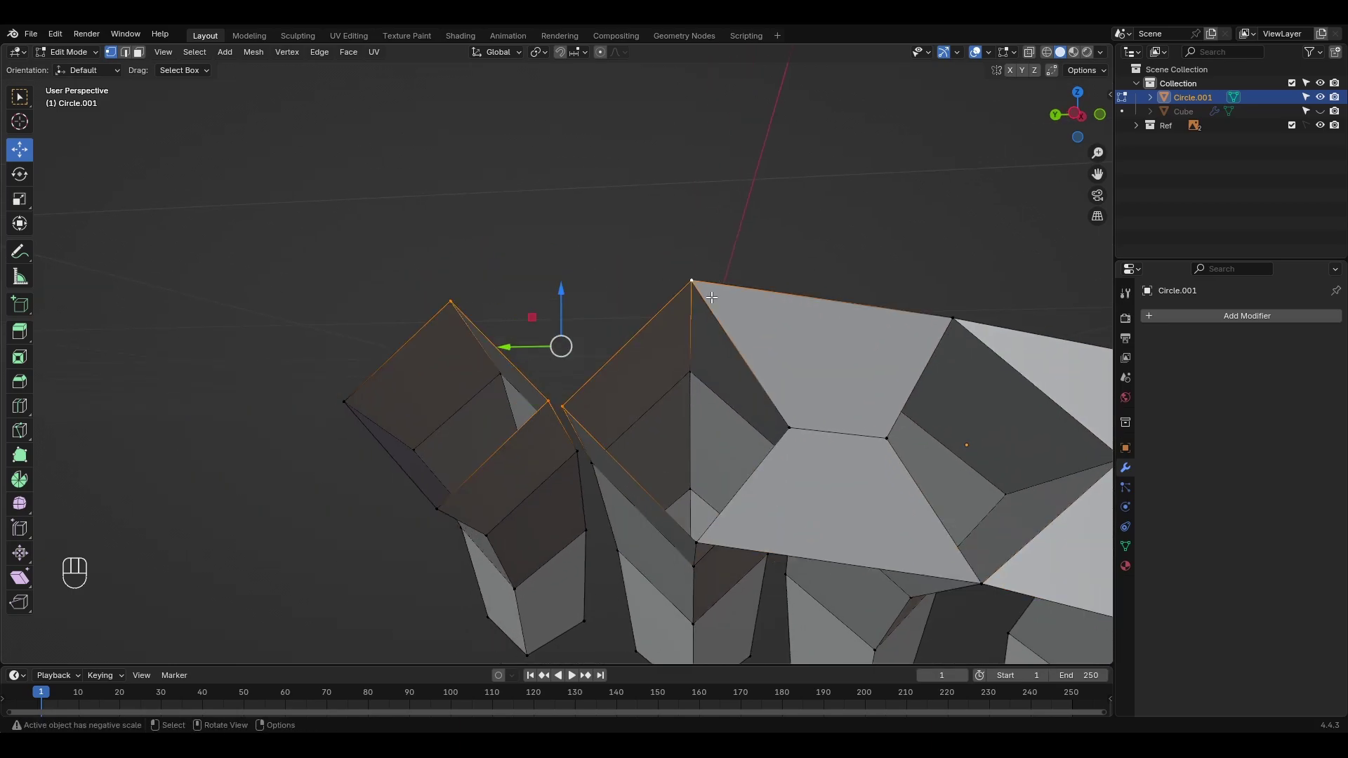
key(f)
middle_drag(592, 426, 608, 512)
Step: Extrude the fingers' open base loop about 0.035 m toward the wrist to form the palm
scroll(608, 512, up, 2)
click(568, 347)
drag(569, 348, 520, 340)
click(779, 351)
middle_drag(786, 352, 738, 344)
drag(861, 417, 899, 425)
scroll(845, 450, down, 3)
key(e)
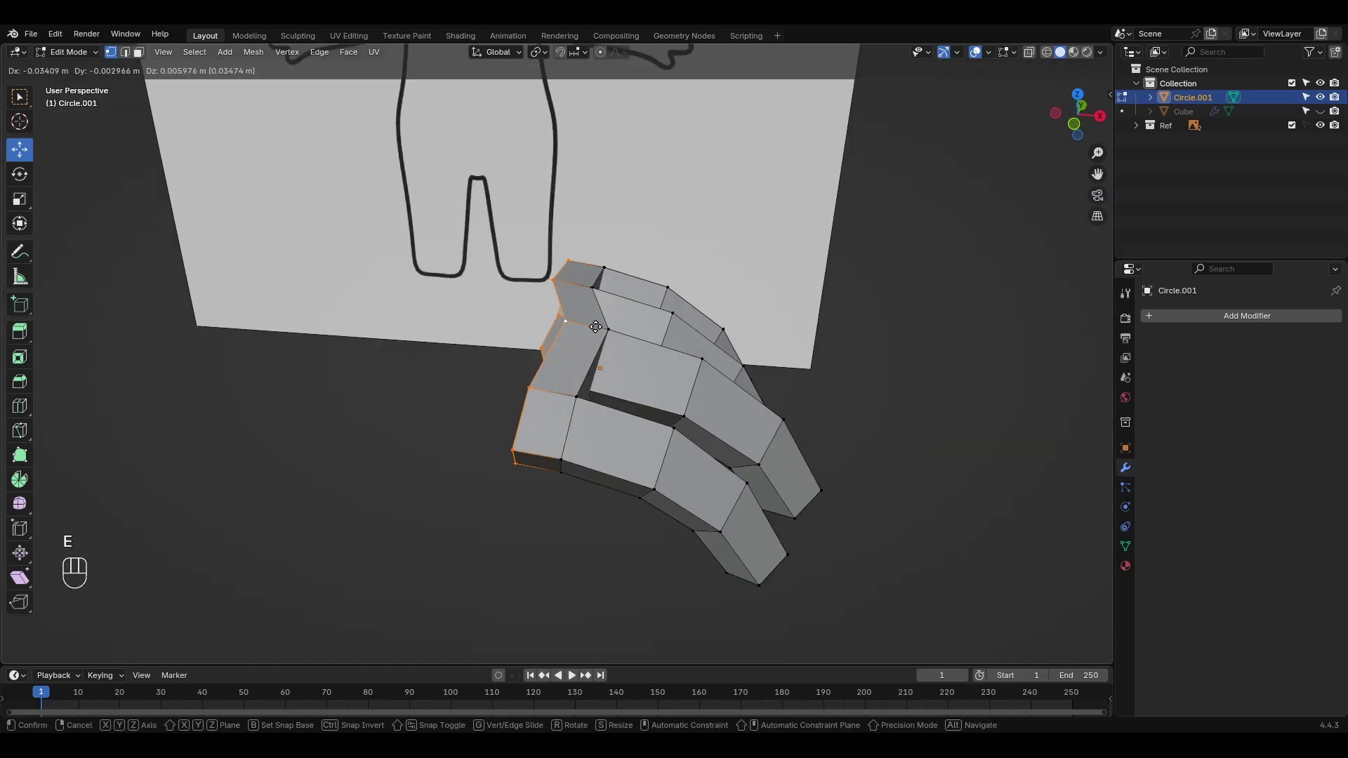
click(596, 328)
Step: Unhide the body object and bring the gap between wrist and fingers into view
key(Tab)
key(alt+h)
scroll(498, 357, up, 2)
middle_drag(512, 291, 505, 416)
Step: Select the whole linked hand mesh, scale it along Y and move it to line up with the wrist opening
key(Tab)
key(l)
middle_drag(809, 377, 752, 351)
key(s)
key(y)
click(767, 438)
click(664, 301)
drag(664, 300, 686, 310)
middle_drag(695, 316, 659, 499)
Step: Join the hand object into the body mesh, keeping the body as the active object
key(Tab)
key(Tab)
key(Tab)
click(613, 421)
shift+middle_drag(516, 390, 576, 450)
shift+click(550, 408)
key(ctrl+j)
Step: Fill the gap between the palm's open edge and the wrist with faces all the way around
key(Tab)
alt+click(550, 407)
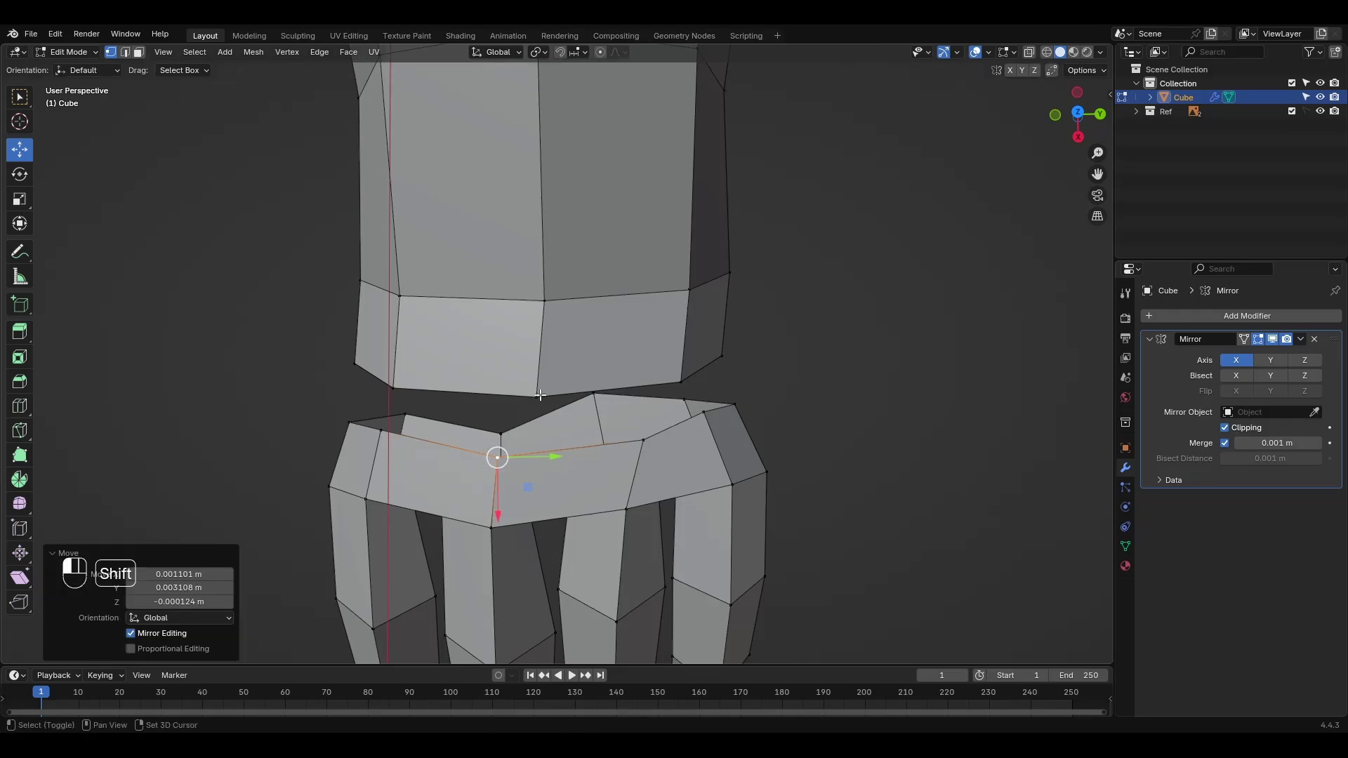
shift+click(538, 396)
key(f)
key(f)
mouse_move(660, 469)
middle_down()
mouse_move(569, 407)
mouse_move(578, 444)
mouse_move(527, 354)
mouse_move(508, 380)
mouse_move(558, 426)
mouse_move(709, 430)
mouse_move(561, 403)
mouse_move(622, 407)
mouse_move(698, 441)
mouse_move(603, 337)
middle_up()
key(f)
key(f)
key(f)
key(f)
key(f)
key(f)
key(f)
Step: Reshape the palm and wrist transition with the Grab brush in Sculpt Mode
key(ctrl+Tab)
drag(600, 335, 609, 316)
mouse_move(610, 313)
middle_down()
mouse_move(517, 277)
mouse_move(573, 363)
mouse_move(617, 286)
mouse_move(590, 263)
middle_up()
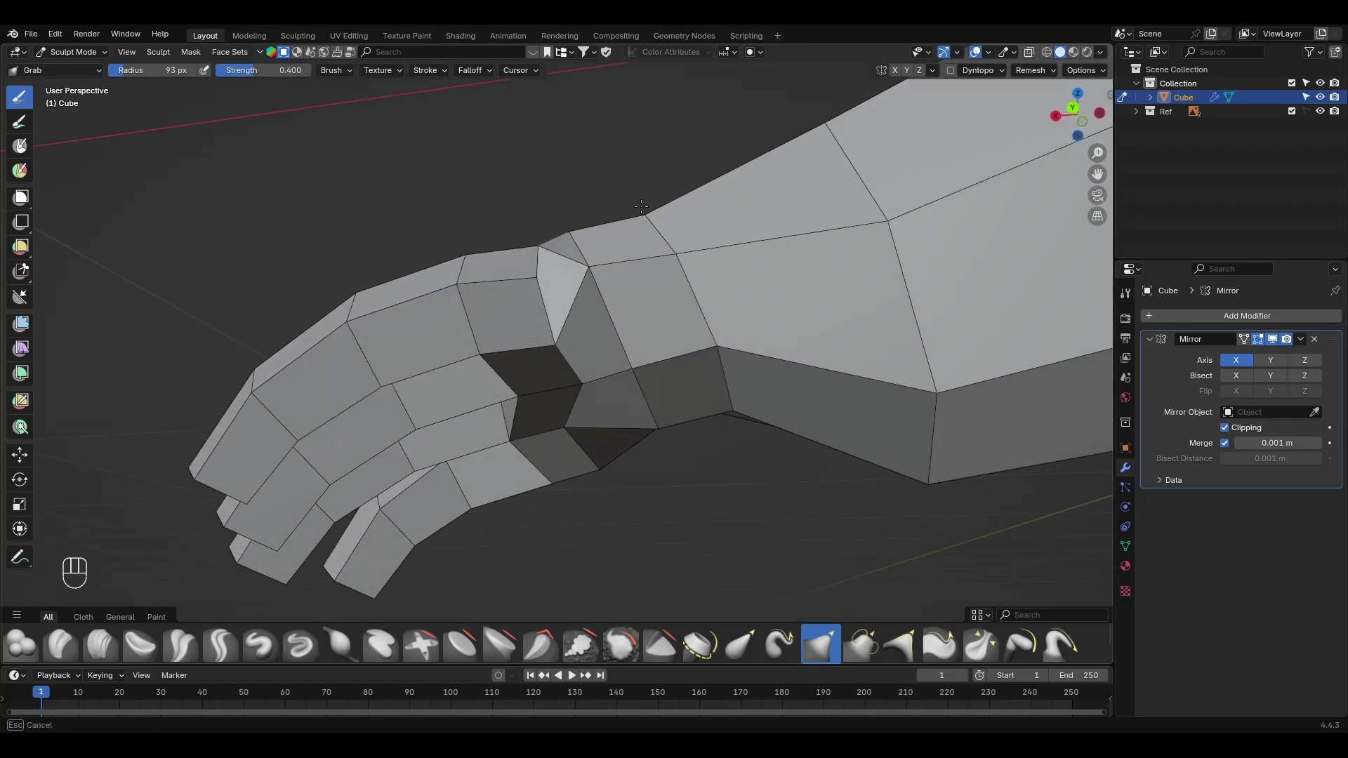
mouse_move(641, 207)
middle_down()
mouse_move(887, 346)
mouse_move(597, 404)
mouse_move(798, 412)
mouse_move(571, 323)
mouse_move(622, 310)
mouse_move(598, 305)
mouse_move(628, 353)
mouse_move(578, 358)
middle_up()
Step: Try to extrude the thumb-side palm faces in two stages and scale their end
key(Tab)
middle_drag(669, 363, 587, 319)
key(e)
click(561, 389)
key(e)
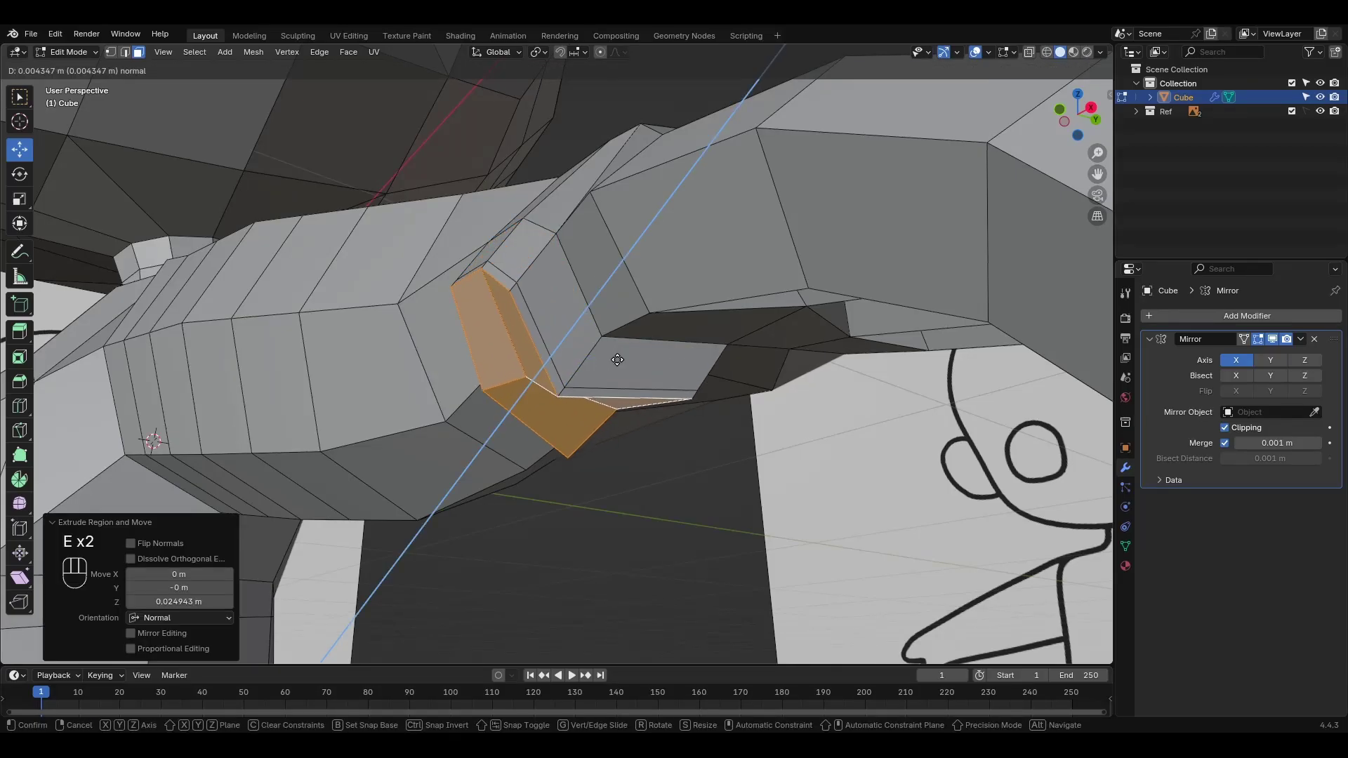
click(584, 404)
key(s)
click(612, 435)
middle_drag(705, 399, 654, 325)
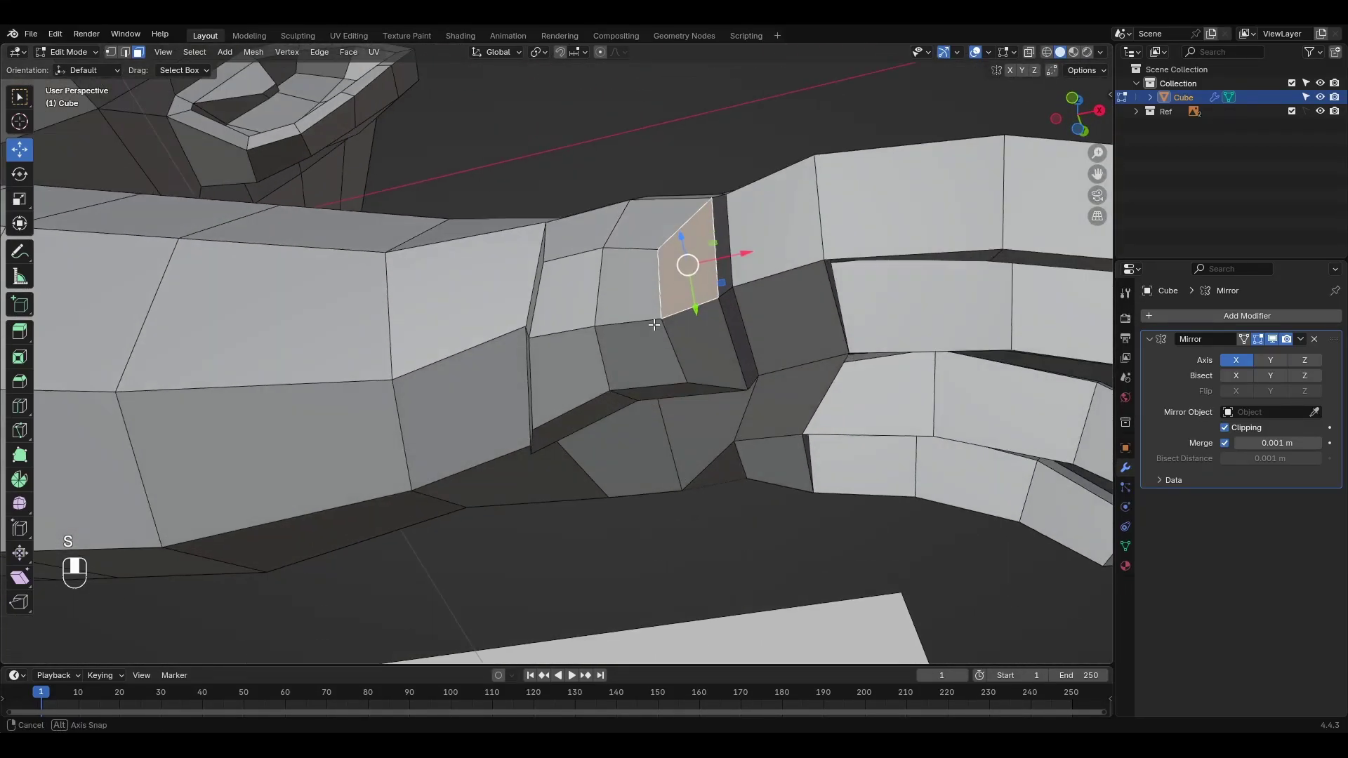
Step: Undo the thumb extrusions and scaling back to the selected thumb-side palm faces
key(ctrl+z)
key(ctrl+z)
key(ctrl+z)
key(ctrl+z)
key(ctrl+z)
key(ctrl+z)
key(ctrl+z)
key(ctrl+z)
Step: Make the thumb-side palm faces circular with LoopTools Circle and rotate them to the thumb's direction, finishing with 10.1°
right_click(625, 265)
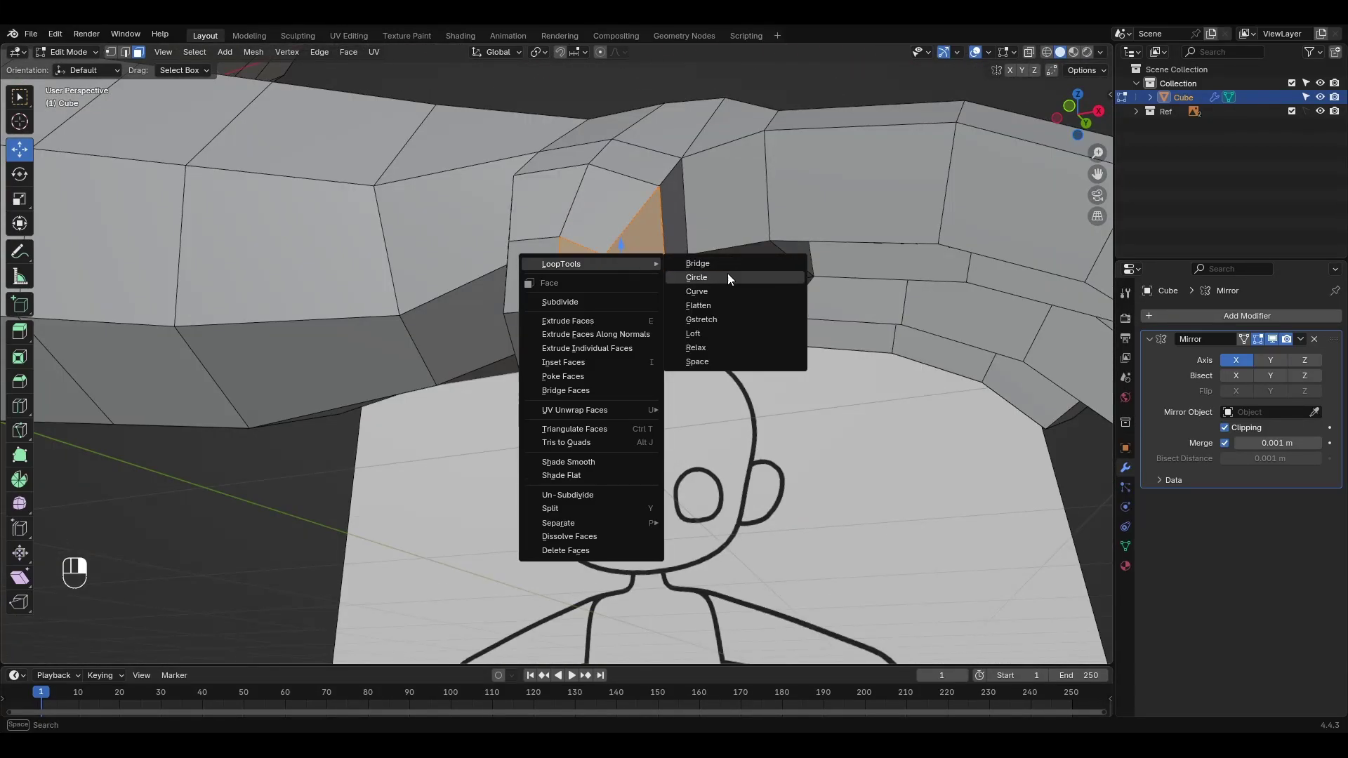
click(728, 278)
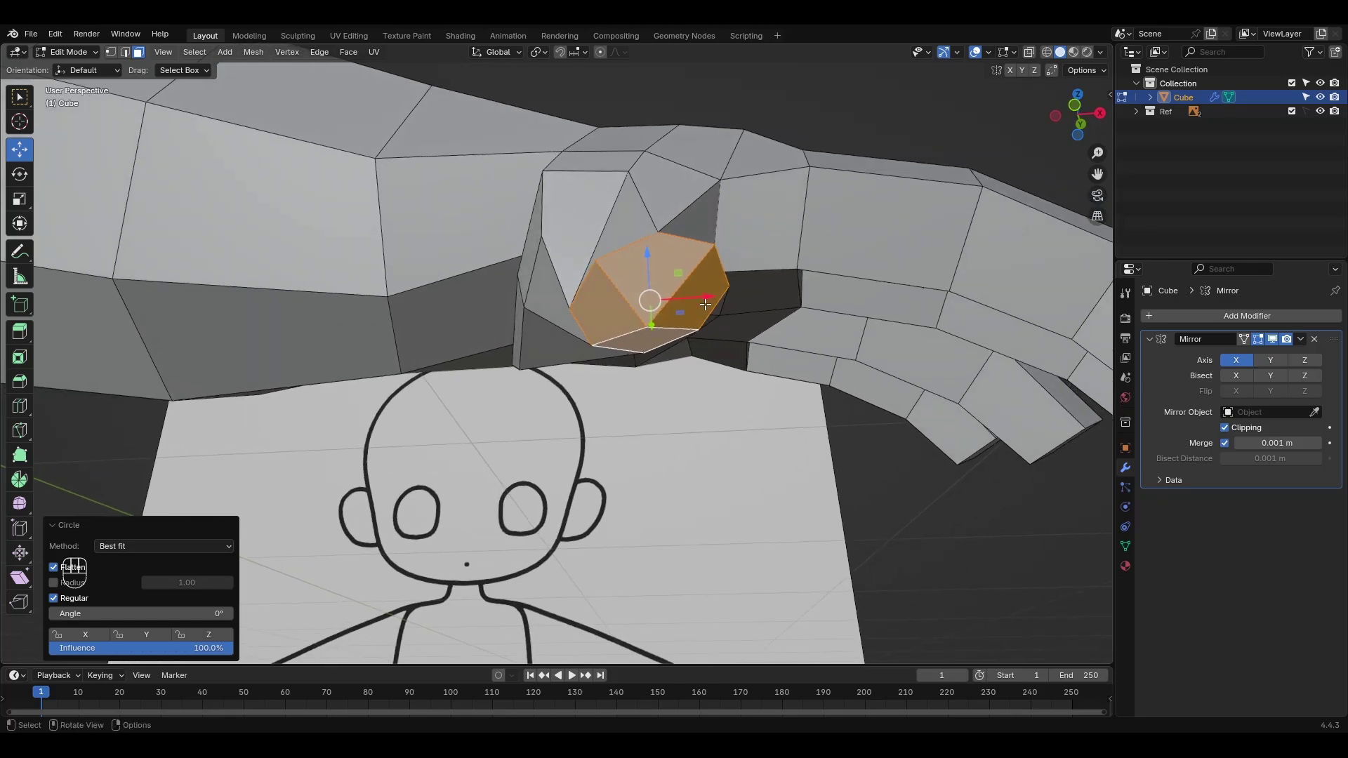
middle_drag(728, 278, 705, 398)
key(r)
click(723, 231)
click(714, 257)
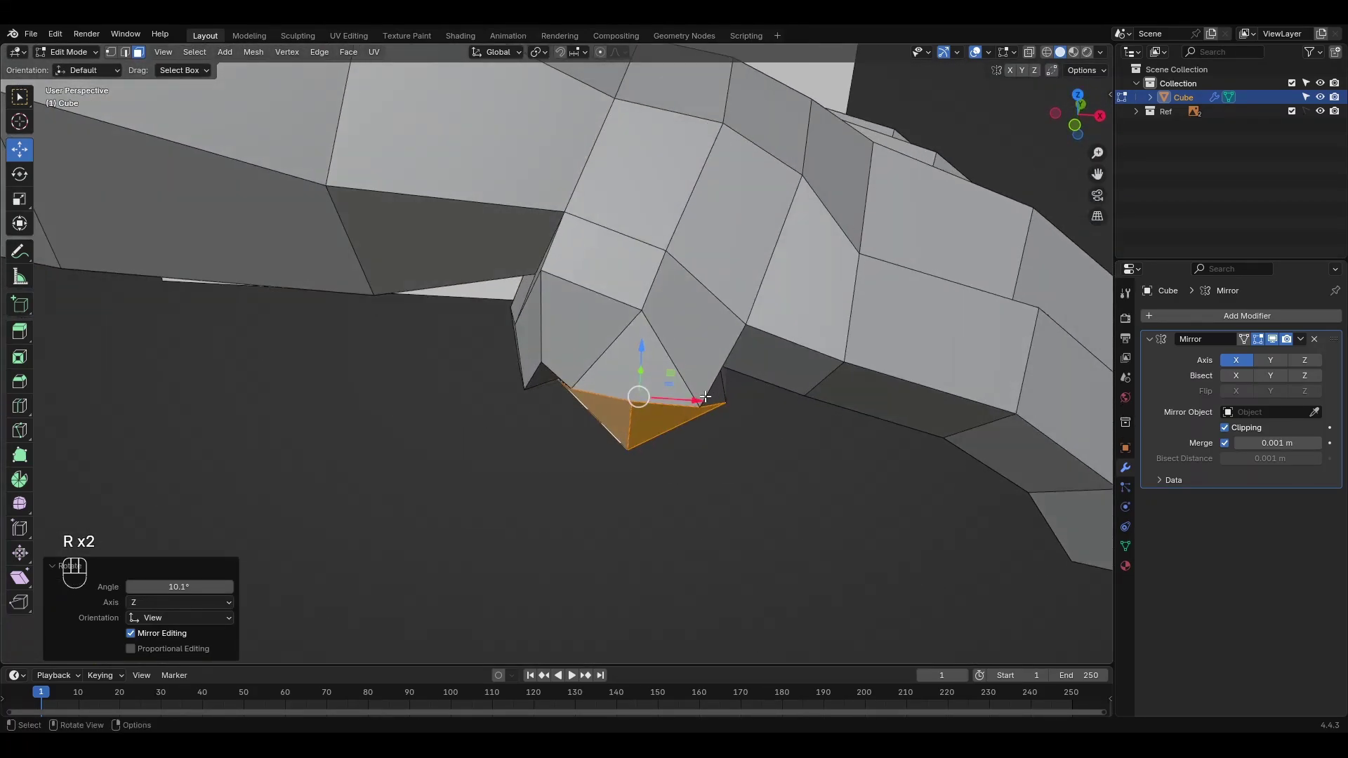
Step: Extrude the circular faces into two thumb segments, then shift and rotate the tip
key(e)
click(657, 495)
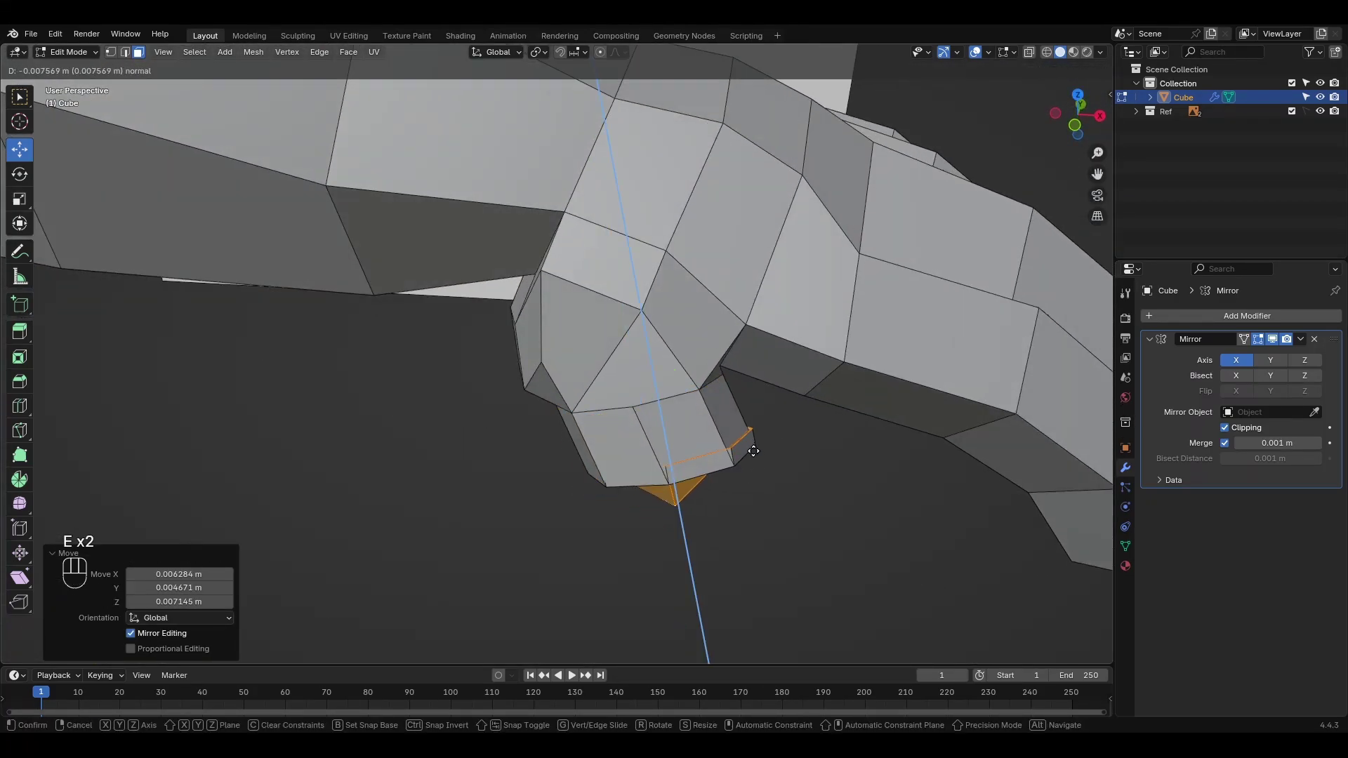
click(778, 545)
drag(689, 566, 714, 569)
key(r)
click(730, 554)
Step: Reshape the thumb in Sculpt Mode with the Grab brush and smooth its surface
mouse_move(731, 555)
middle_down()
mouse_move(702, 365)
mouse_move(555, 338)
middle_up()
key(ctrl+Tab)
key(ctrl+Tab)
middle_drag(542, 185, 597, 393)
middle_drag(597, 393, 761, 409)
mouse_move(790, 491)
middle_down()
mouse_move(772, 425)
mouse_move(610, 414)
middle_up()
shift+drag(611, 415, 583, 422)
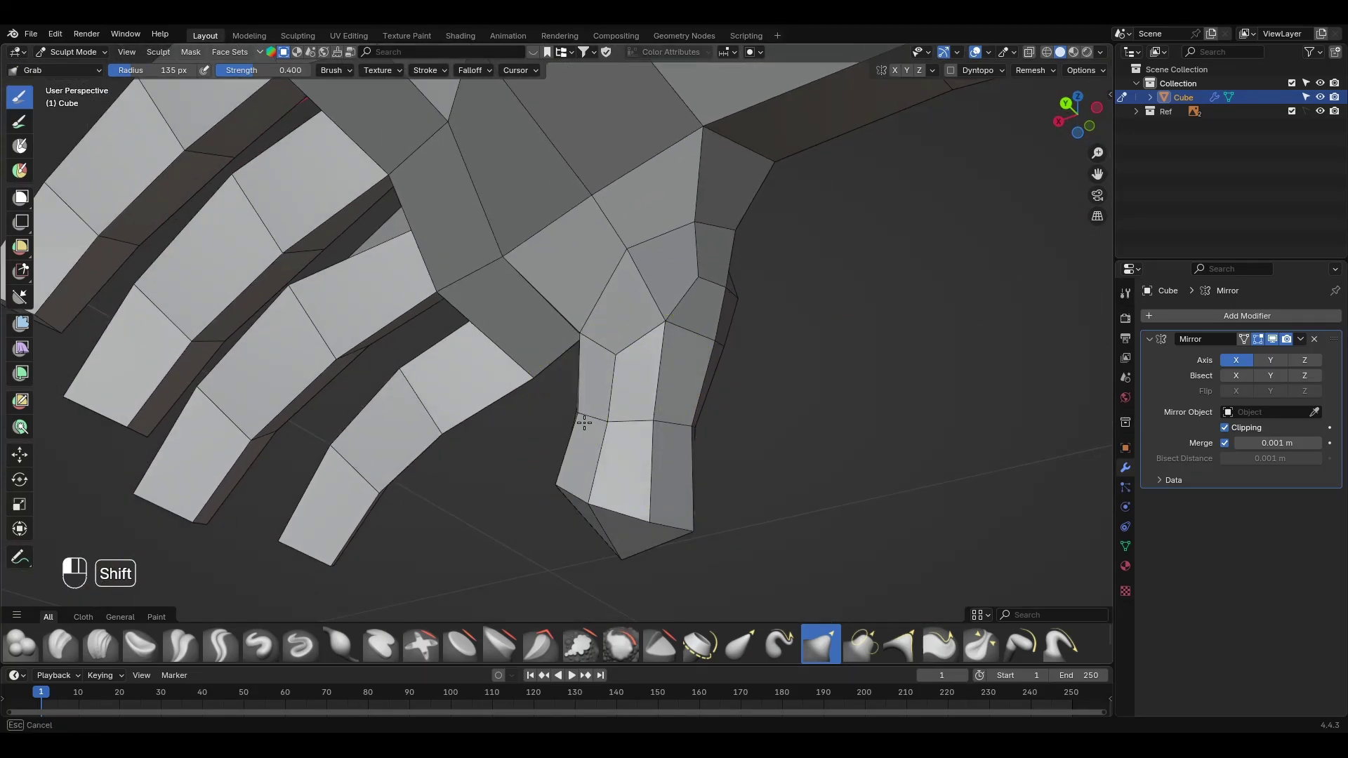
mouse_move(583, 421)
middle_down()
mouse_move(635, 352)
mouse_move(688, 314)
middle_up()
Step: Add a loop cut around the thumb's end segment
key(Tab)
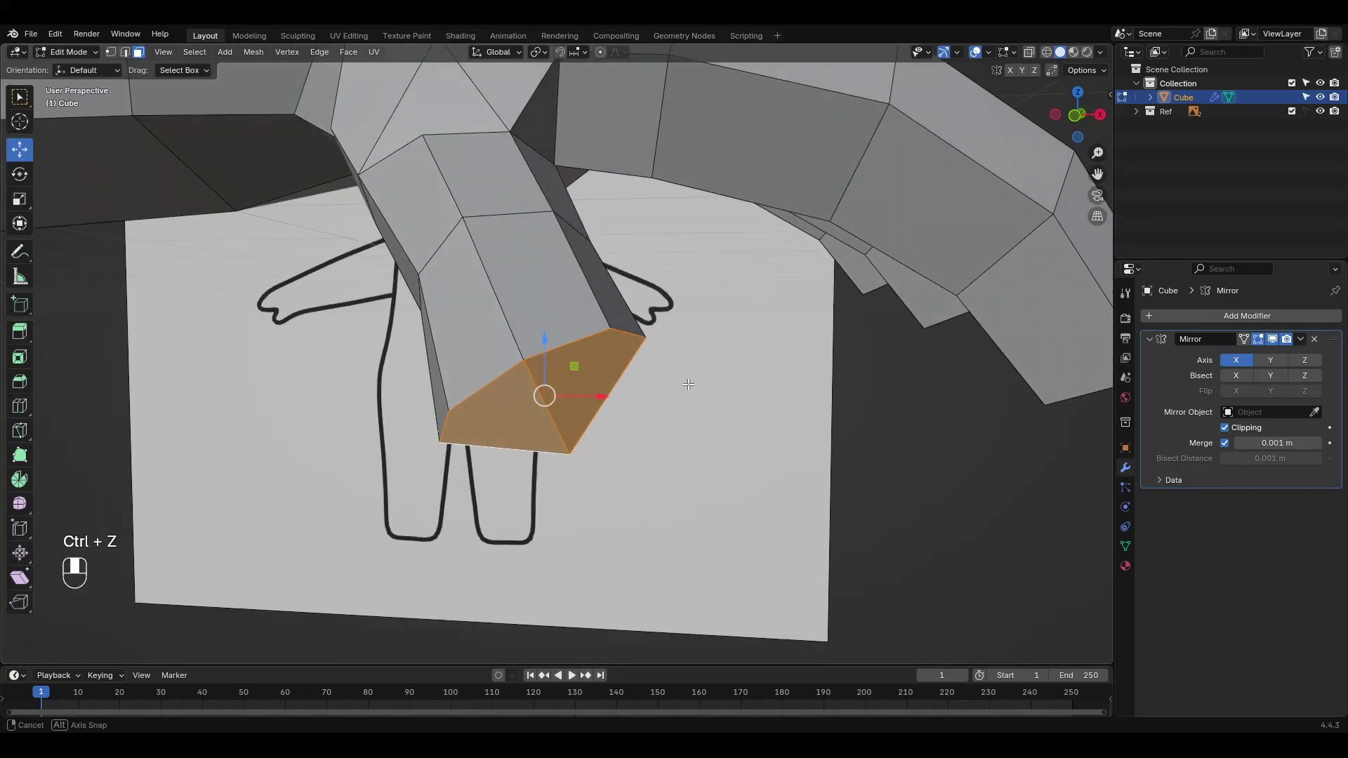
key(ctrl+r)
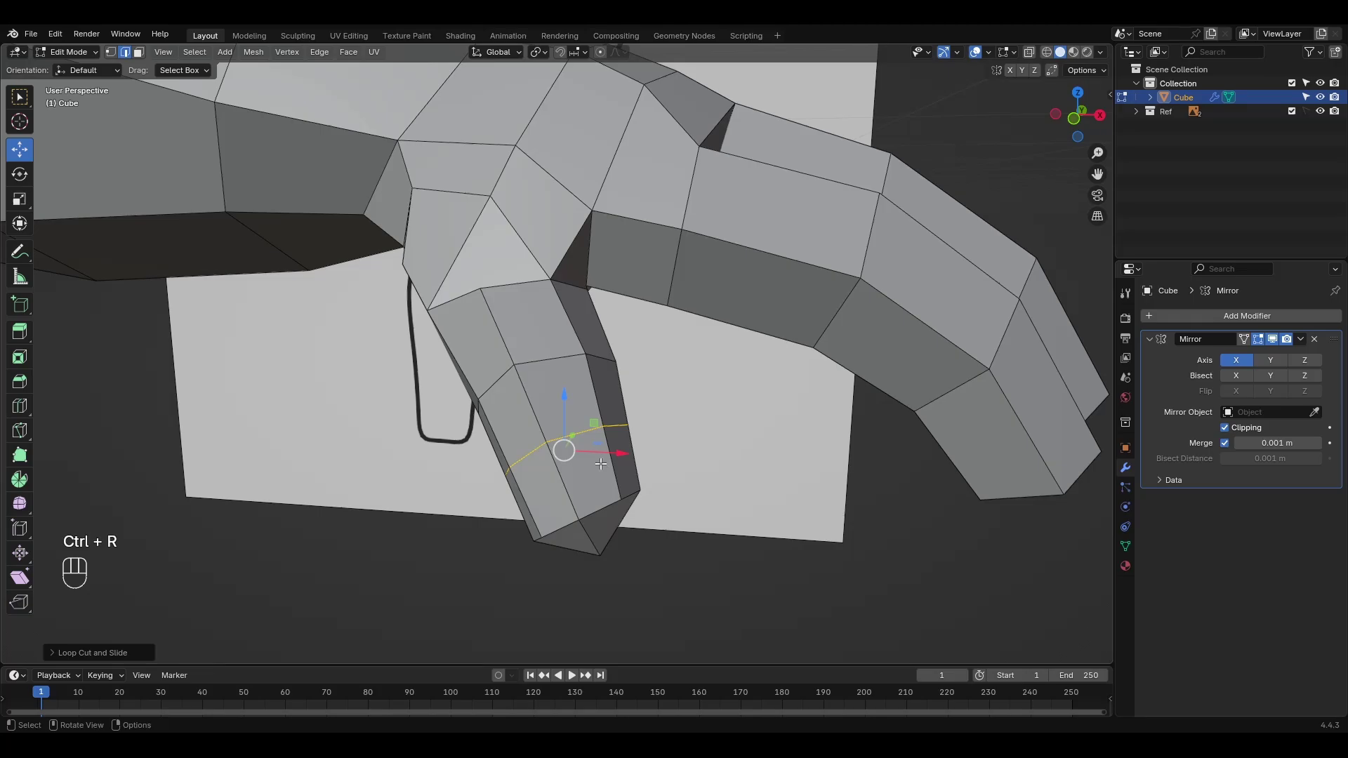
mouse_move(601, 465)
middle_down()
mouse_move(551, 509)
mouse_move(680, 470)
mouse_move(765, 376)
mouse_move(687, 482)
mouse_move(473, 229)
middle_up()
click(693, 413)
Step: Refine the shape of the thumb, palm and wrist from several sides with the Grab brush
key(Tab)
scroll(473, 229, down, 2)
middle_drag(515, 400, 618, 302)
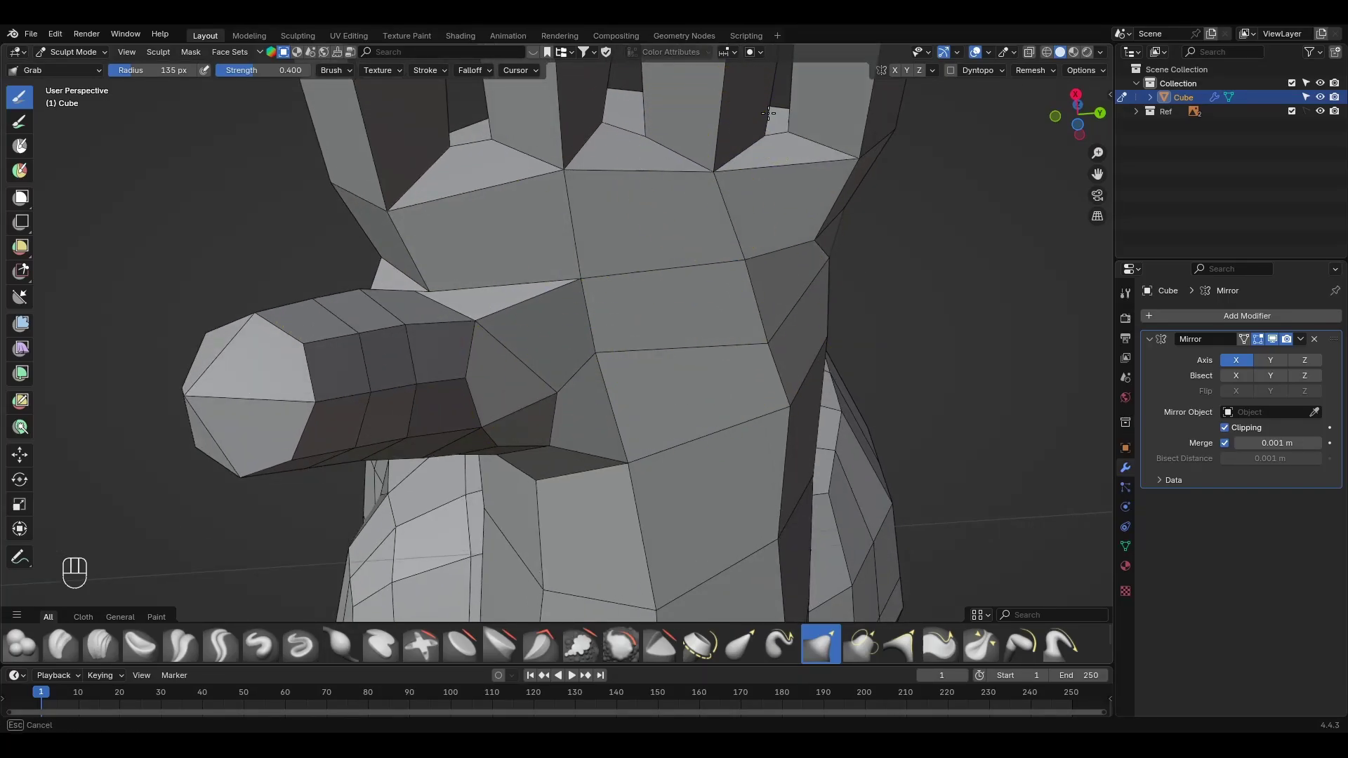
shift+middle_drag(769, 113, 769, 49)
scroll(632, 339, down, 1)
scroll(677, 412, down, 1)
middle_drag(677, 412, 665, 466)
middle_drag(504, 217, 646, 300)
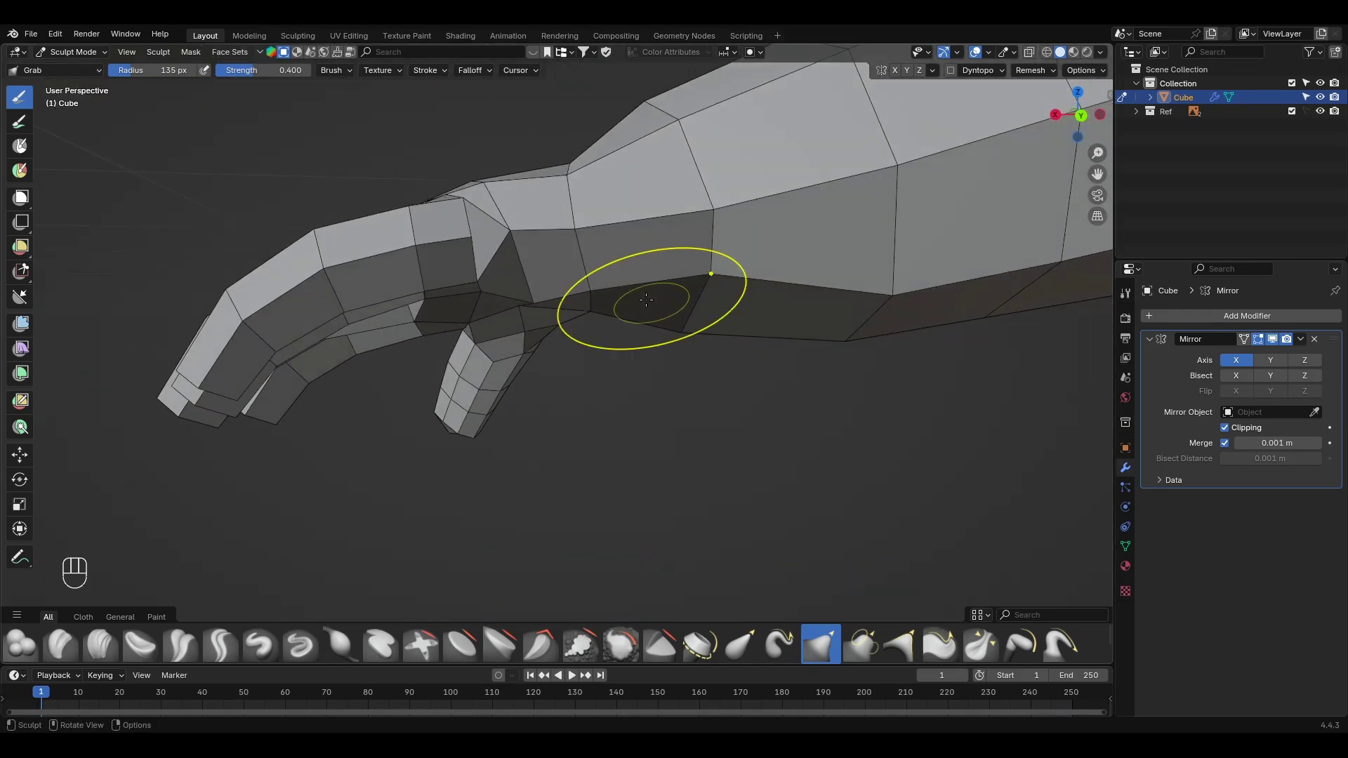
middle_drag(630, 172, 725, 247)
mouse_move(890, 308)
middle_down()
mouse_move(819, 406)
mouse_move(803, 376)
middle_up()
Step: Remove the uneven edges and faces on the outer side of the palm and fill the gap with new faces
key(Tab)
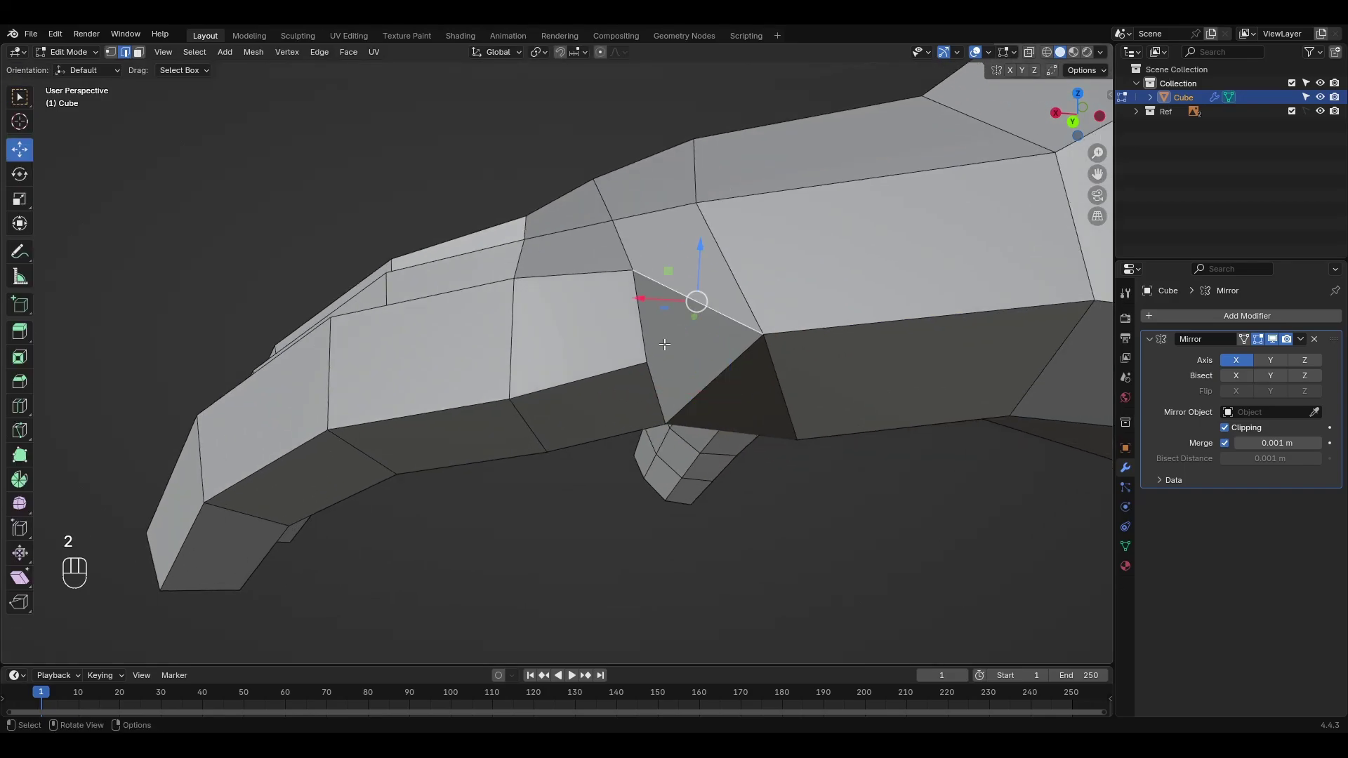
key(x)
click(703, 373)
shift+middle_drag(702, 373, 633, 386)
click(714, 358)
key(1)
click(693, 347)
middle_drag(692, 346, 669, 280)
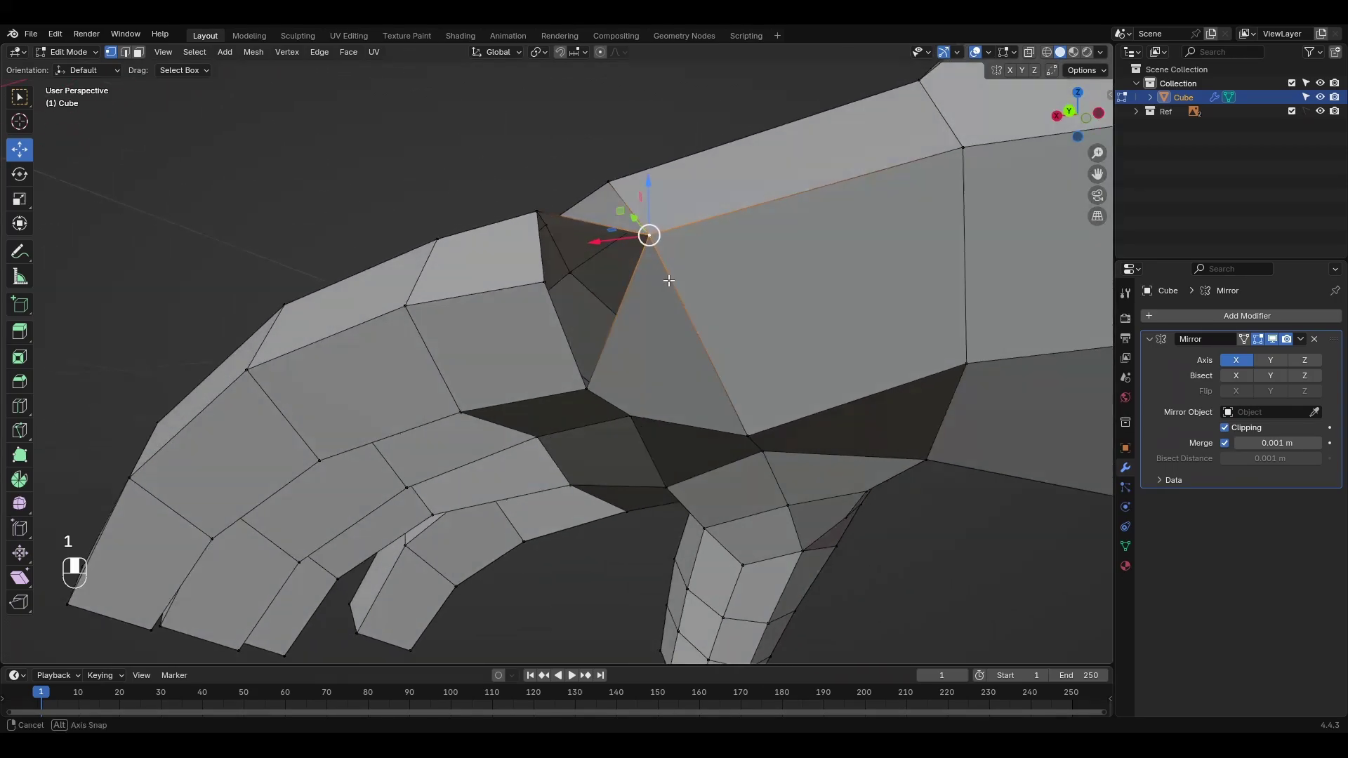
key(f)
mouse_move(612, 386)
middle_down()
mouse_move(635, 299)
mouse_move(677, 300)
mouse_move(557, 331)
mouse_move(482, 287)
middle_up()
key(Tab)
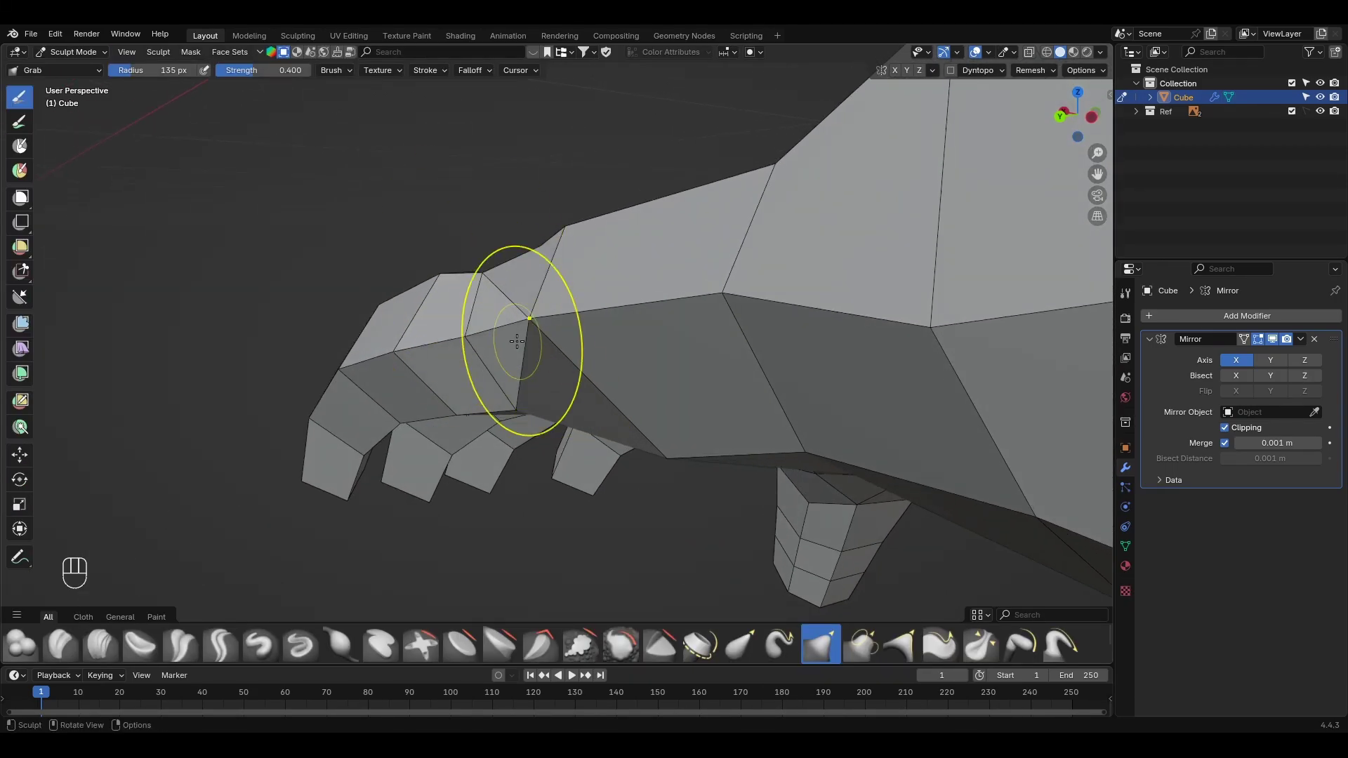
mouse_move(517, 341)
middle_down()
mouse_move(647, 355)
mouse_move(692, 228)
mouse_move(593, 196)
mouse_move(557, 225)
mouse_move(499, 386)
mouse_move(488, 354)
mouse_move(476, 415)
mouse_move(559, 342)
mouse_move(632, 181)
mouse_move(477, 206)
mouse_move(512, 445)
mouse_move(512, 325)
mouse_move(550, 310)
mouse_move(601, 353)
mouse_move(638, 301)
mouse_move(592, 301)
mouse_move(625, 204)
mouse_move(710, 217)
mouse_move(587, 313)
mouse_move(611, 293)
middle_up()
Step: Enlarge the whole hand about 1.45 times with proportional editing and shift it inward toward the arm, working against the front reference
key(KP_1)
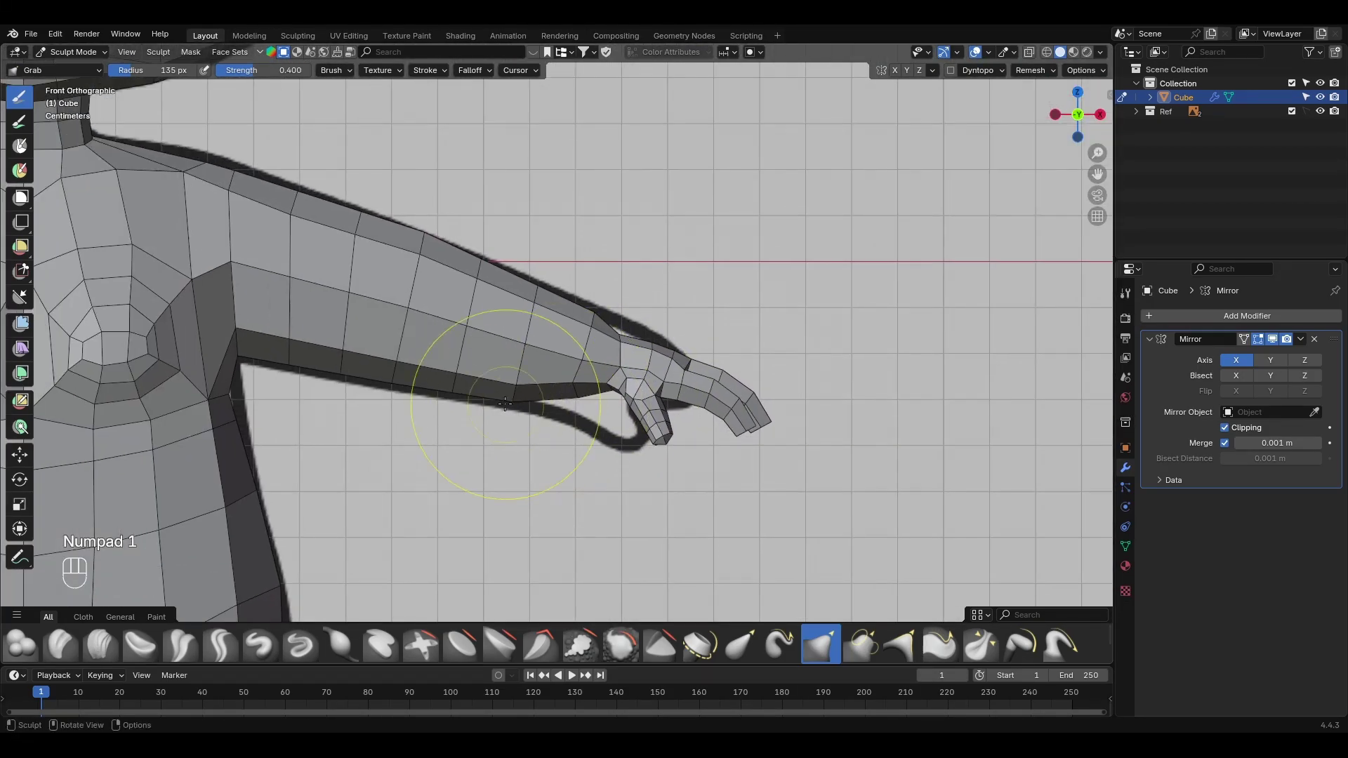
ctrl+middle_drag(423, 382, 575, 362)
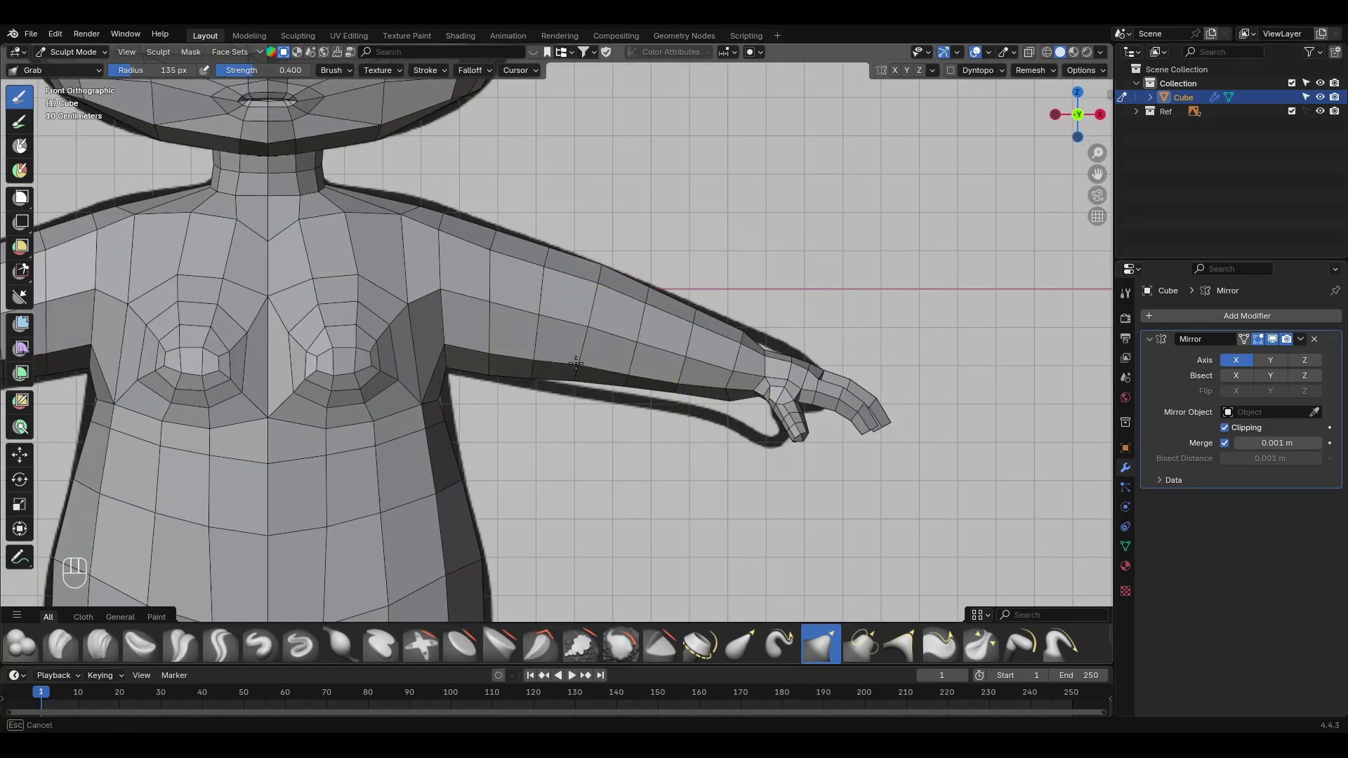
key(Tab)
drag(909, 520, 797, 443)
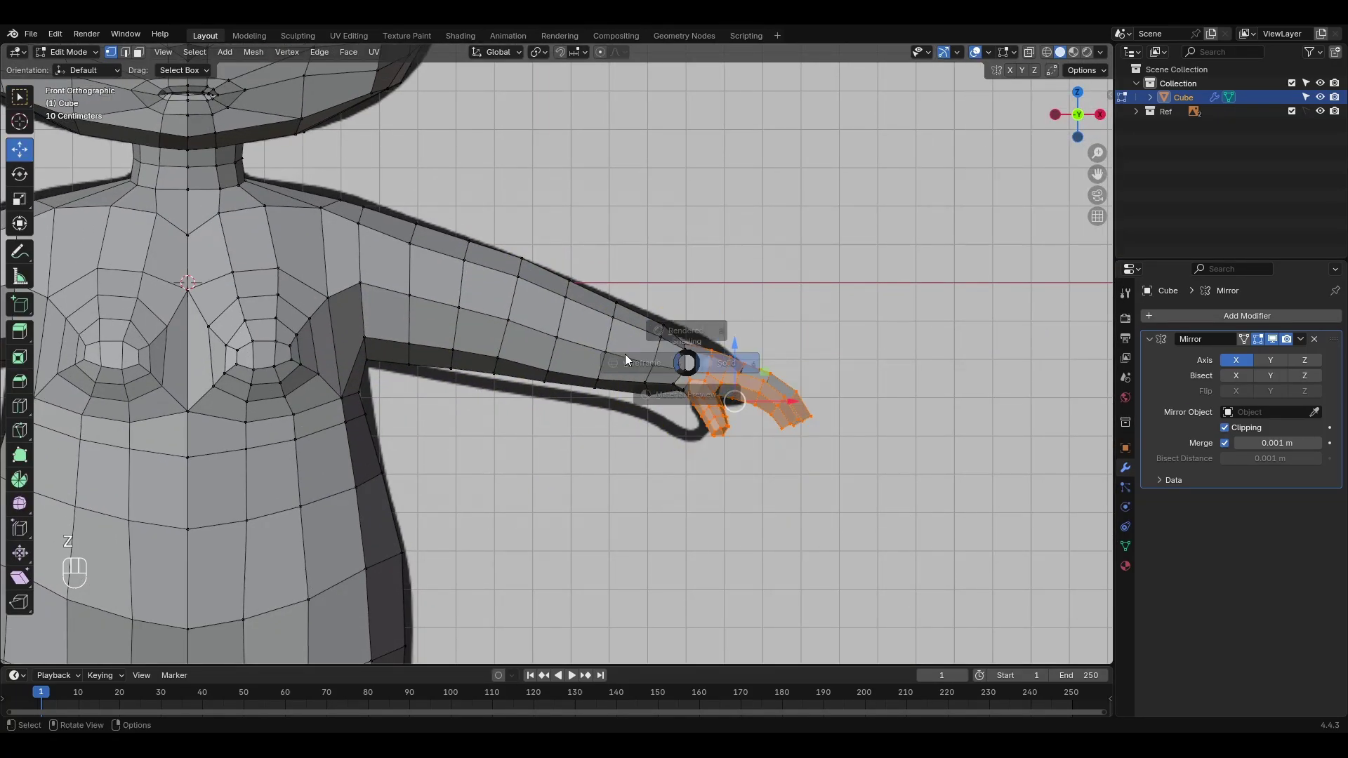
click(627, 360)
scroll(765, 422, up, 1)
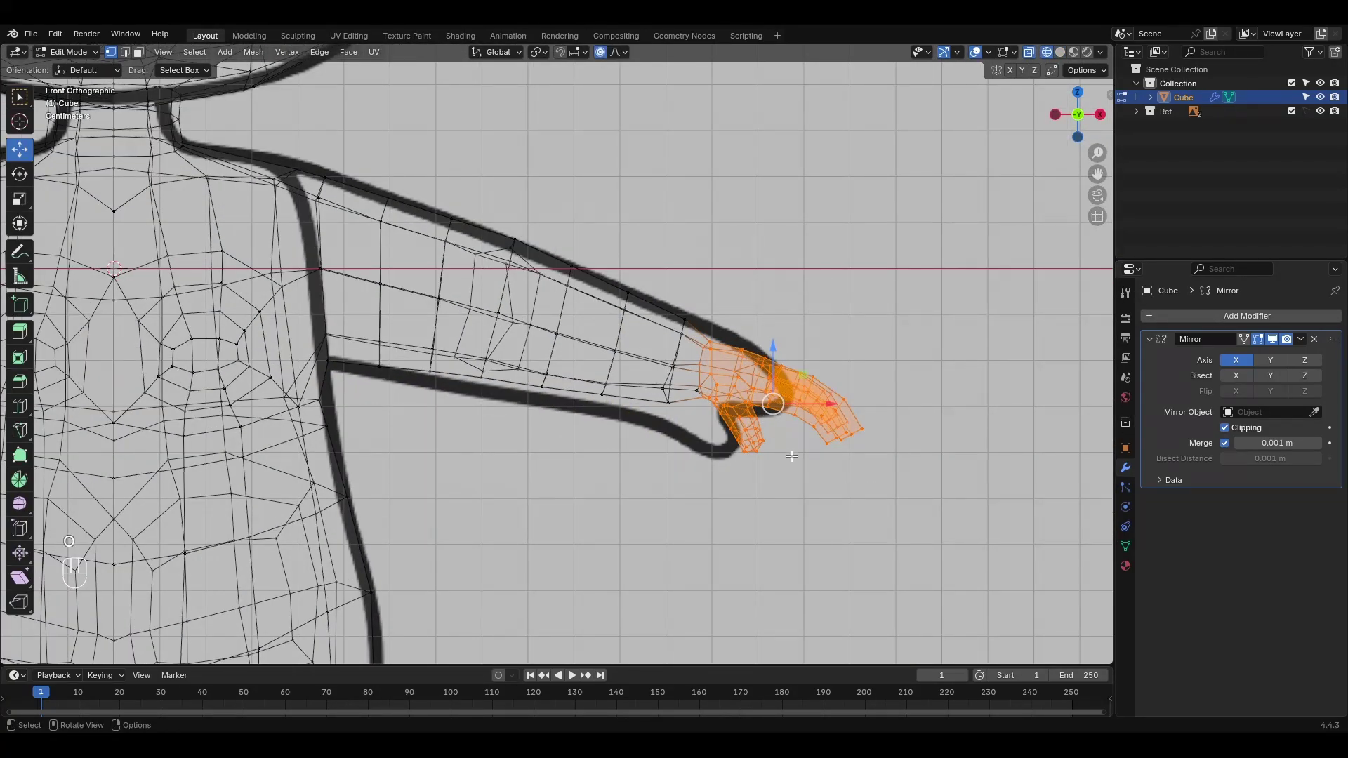
key(s)
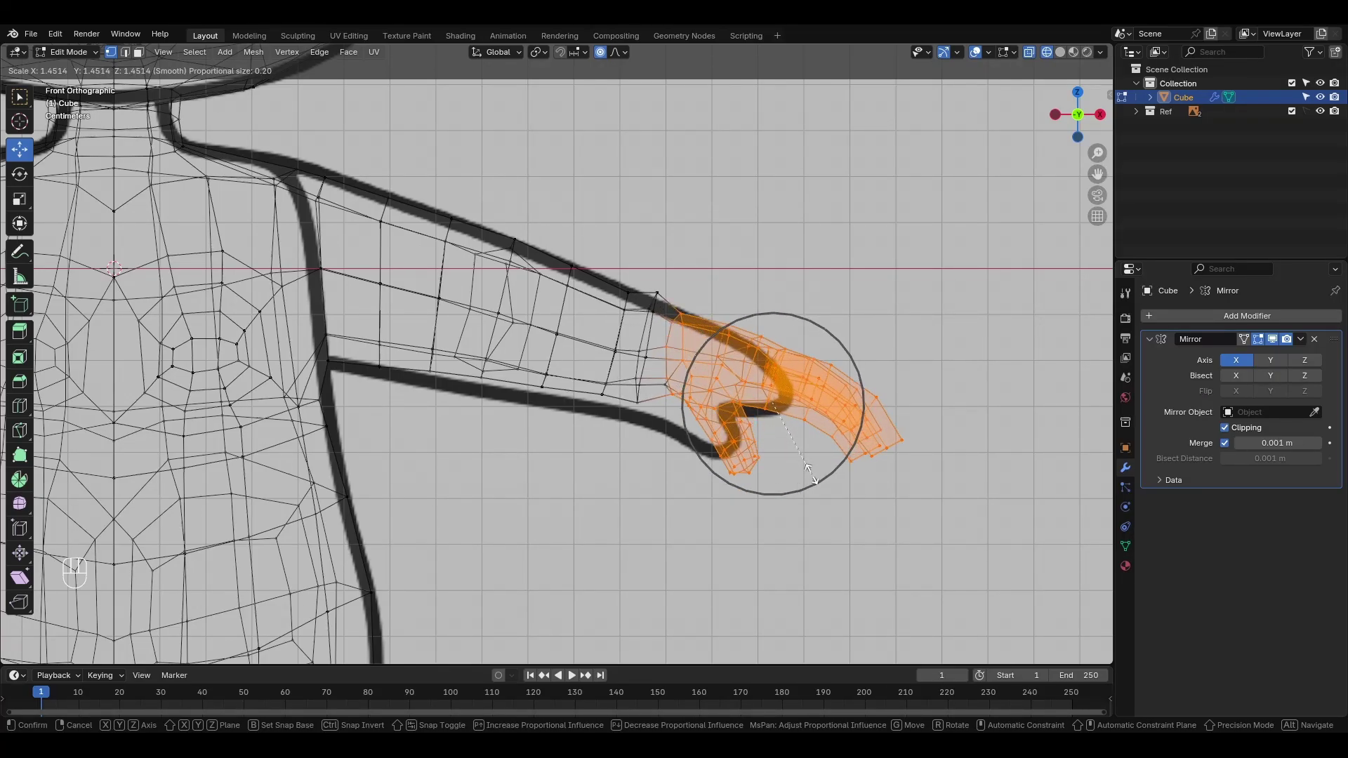
click(811, 474)
drag(773, 404, 743, 410)
key(z)
Step: Refine the wrist and forearm transition from several sides in Sculpt Mode, checking it against the front reference
mouse_move(709, 375)
middle_down()
mouse_move(684, 405)
mouse_move(629, 421)
mouse_move(493, 351)
mouse_move(511, 330)
middle_up()
key(Tab)
mouse_move(512, 330)
middle_down()
mouse_move(580, 274)
mouse_move(602, 322)
mouse_move(541, 428)
middle_up()
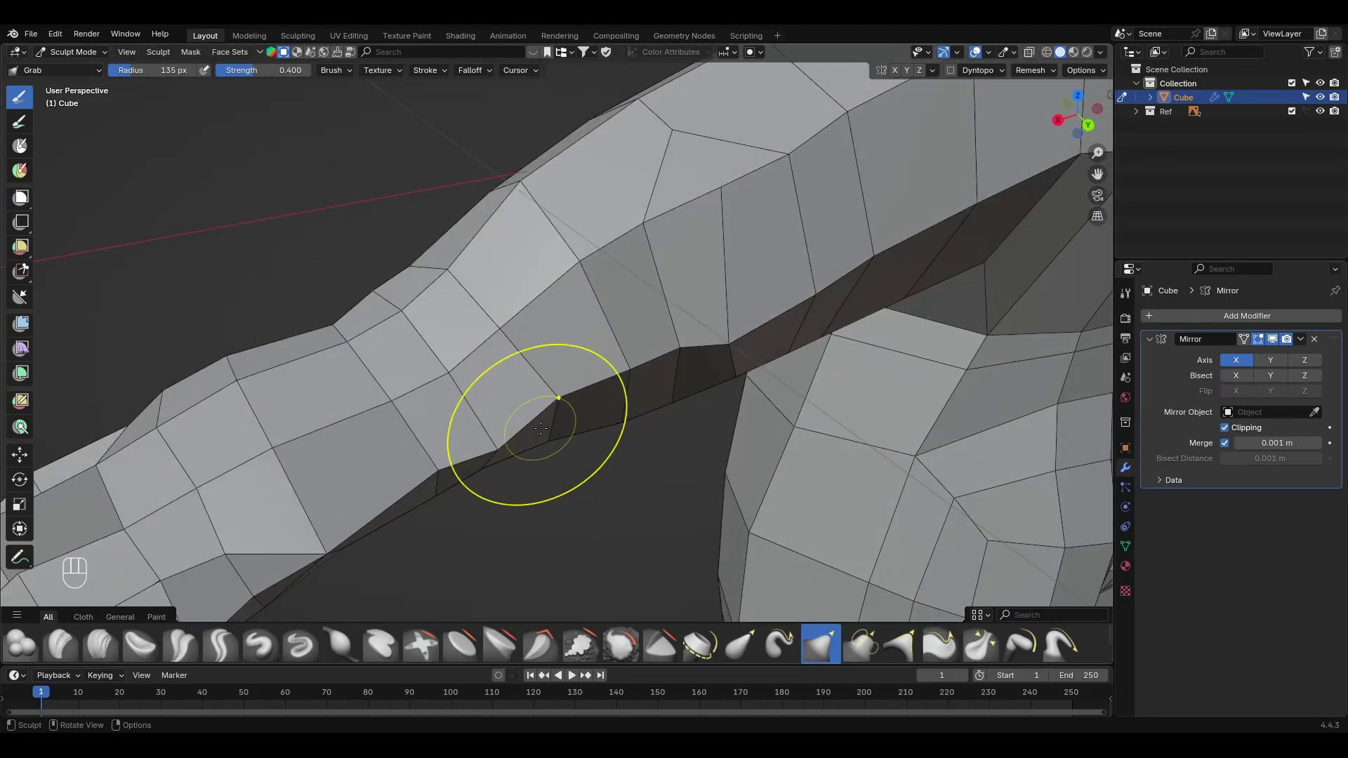
middle_drag(549, 297, 696, 309)
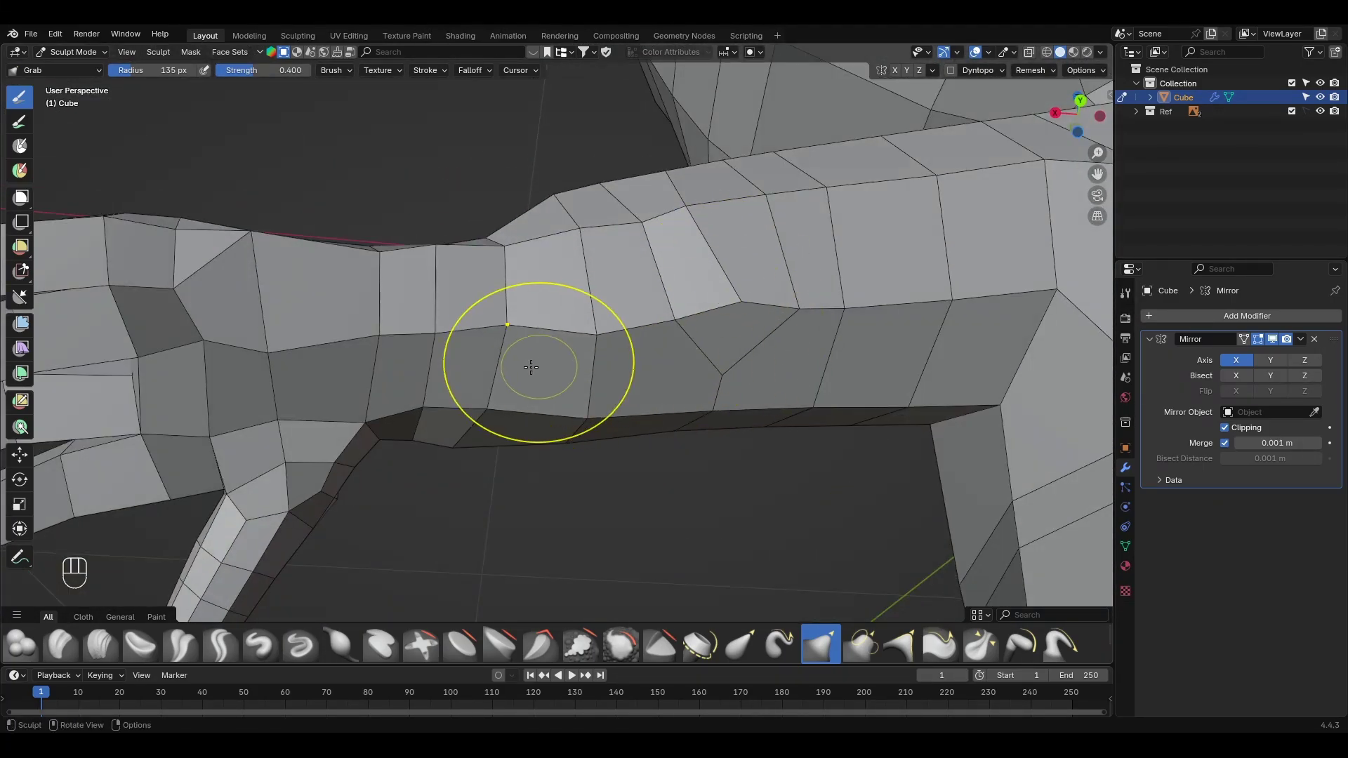
shift+middle_drag(288, 354, 503, 335)
scroll(503, 334, up, 1)
middle_drag(599, 409, 580, 310)
key(KP_1)
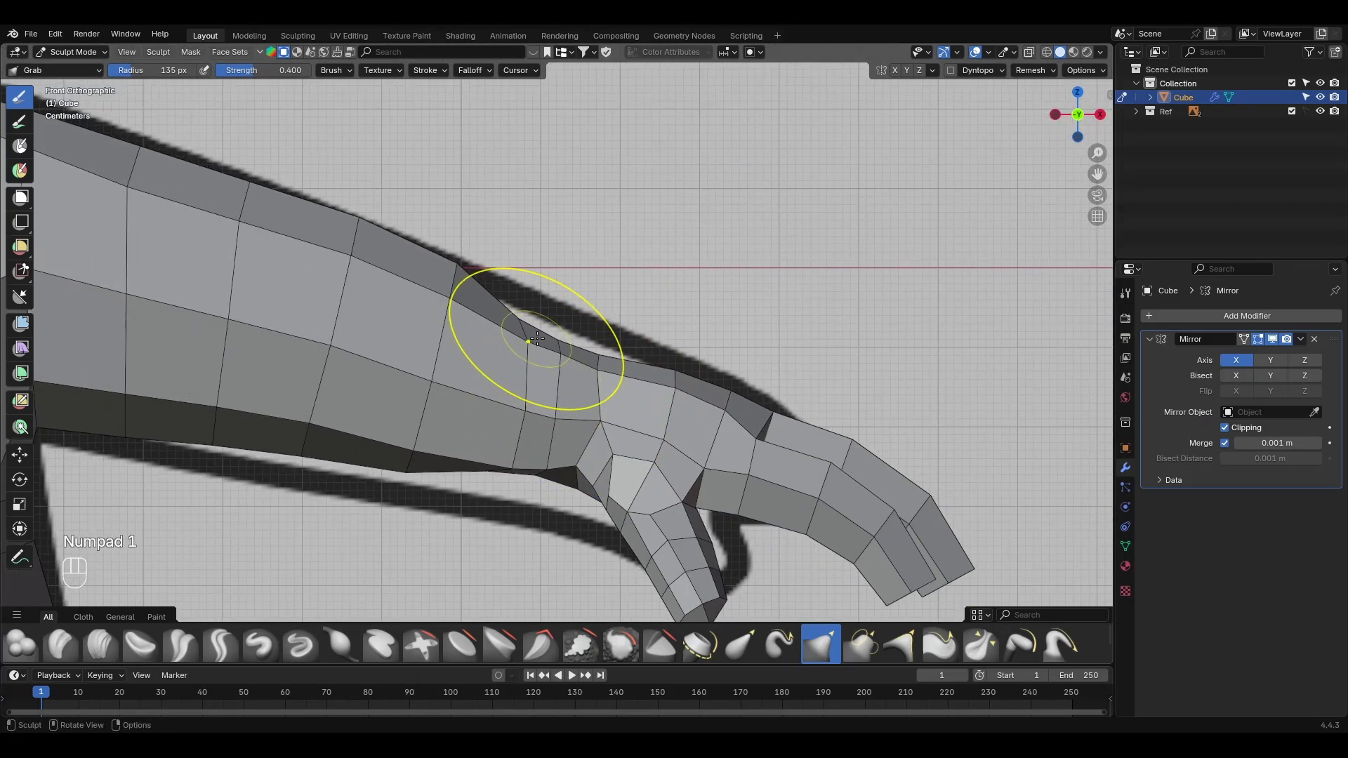
scroll(561, 335, down, 2)
Step: Extrude the front faces at the bottom of the leg forward into a foot and resize the toe end
key(3)
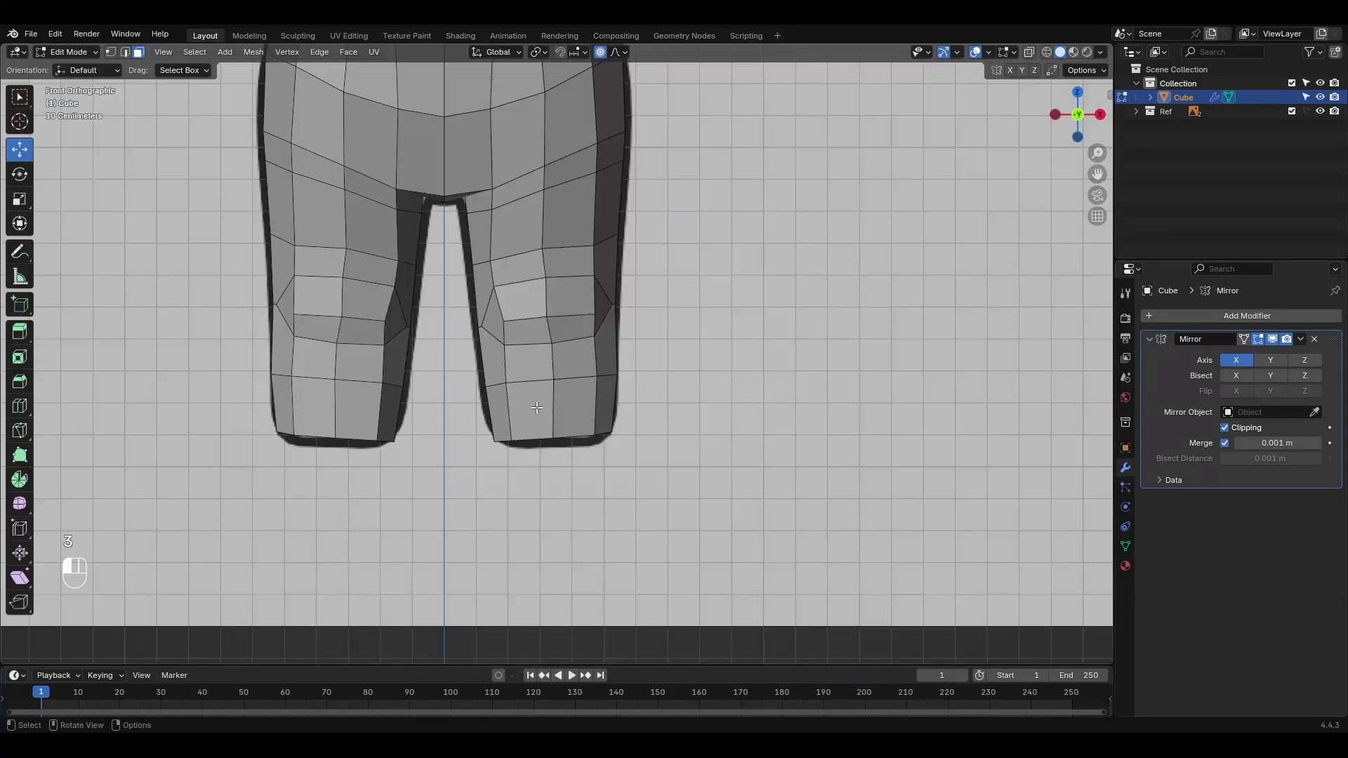
middle_drag(607, 410, 545, 423)
key(e)
click(713, 469)
key(s)
click(609, 430)
drag(545, 423, 512, 414)
Step: Adjust the toe end's height along Z and add a centred loop cut across the foot
key(g)
key(z)
click(554, 429)
click(590, 418)
right_click(590, 419)
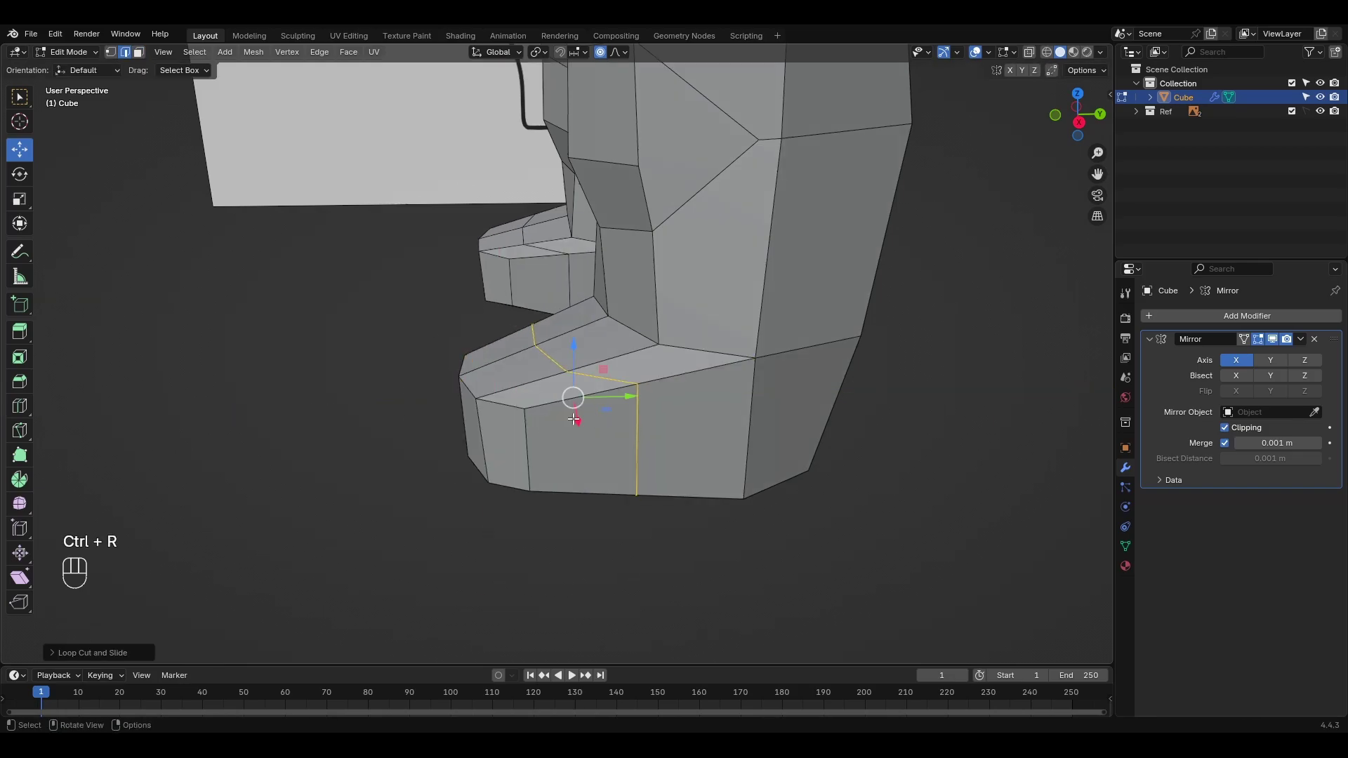
Step: Round and shape the foot, toes, sole and ankle from several sides in Sculpt Mode with the Grab brush
key(ctrl+Tab)
middle_drag(605, 415, 762, 383)
middle_drag(452, 303, 527, 306)
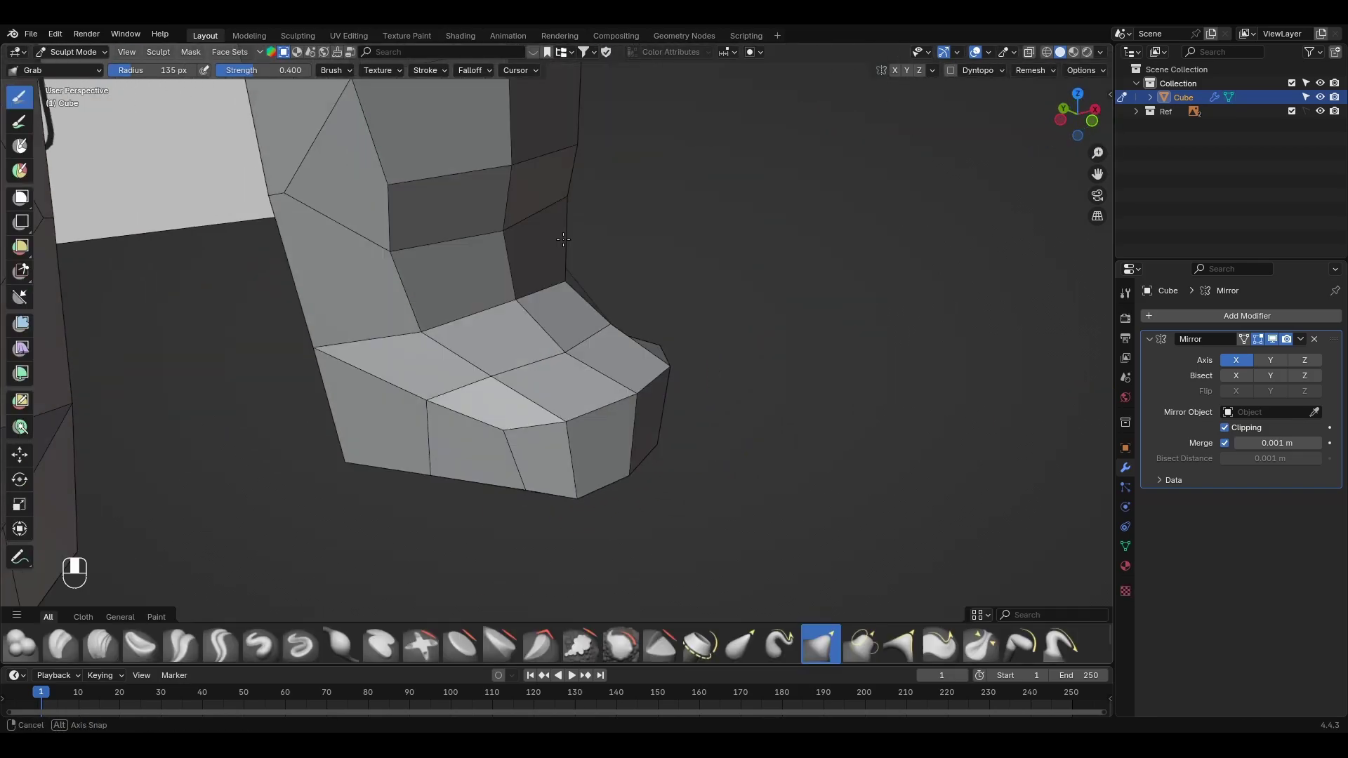
mouse_move(472, 394)
shift+middle_down()
mouse_move(502, 313)
mouse_move(520, 325)
mouse_move(497, 401)
shift+middle_up()
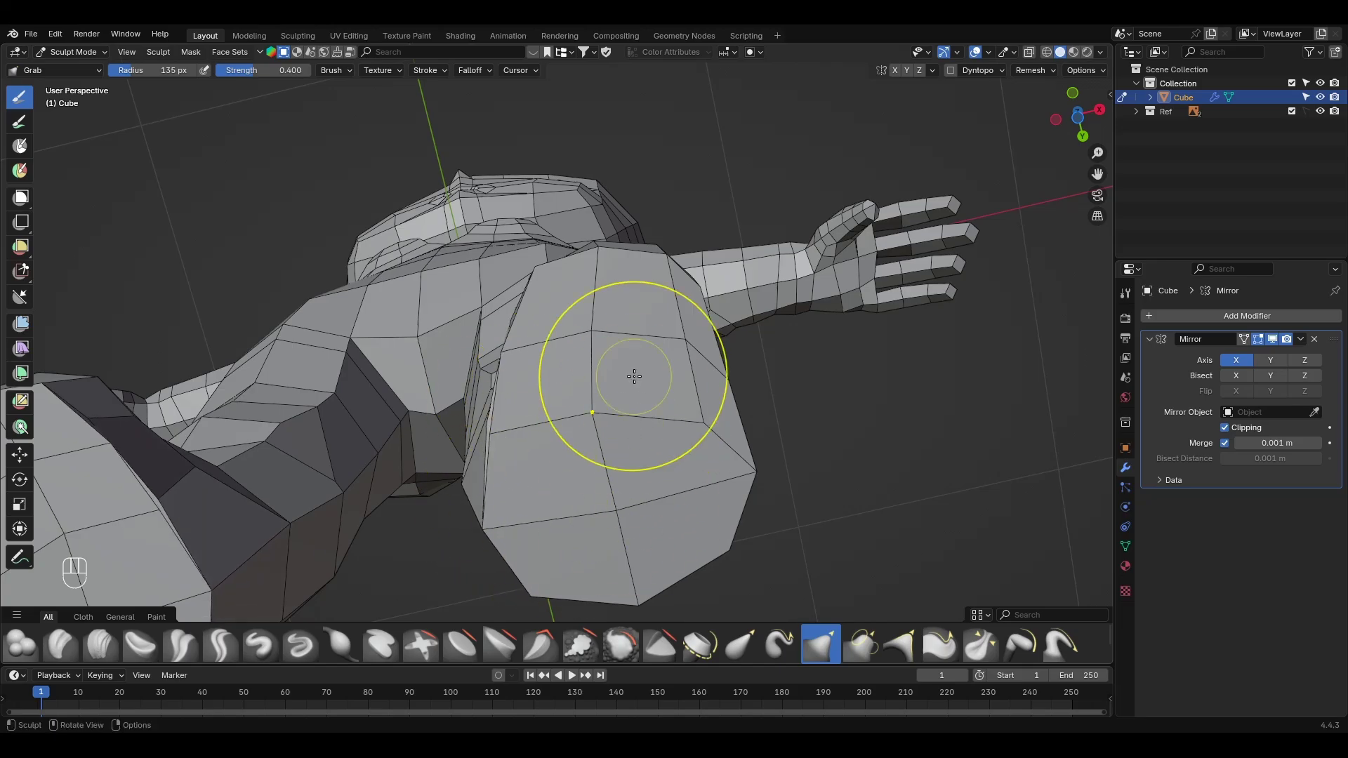
middle_drag(634, 377, 604, 346)
shift+middle_drag(590, 235, 594, 257)
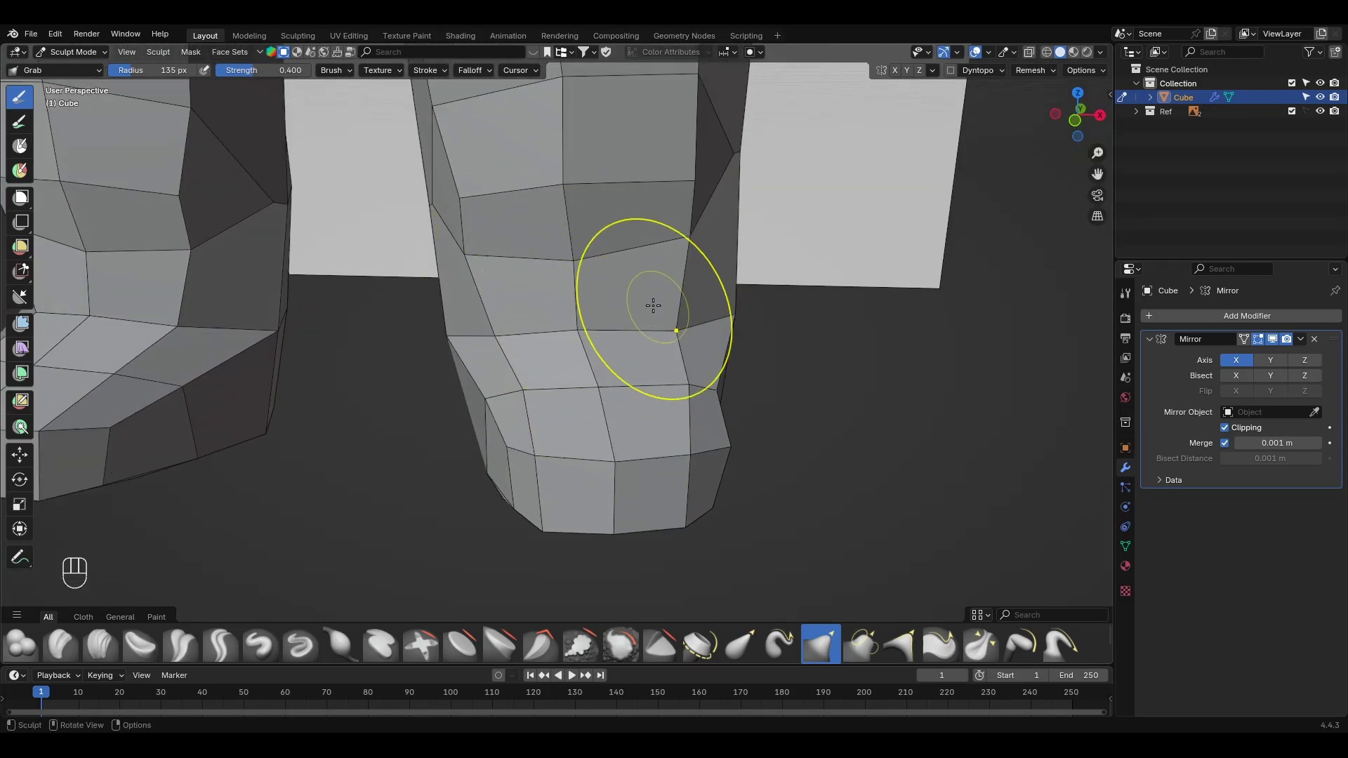
middle_drag(653, 305, 516, 411)
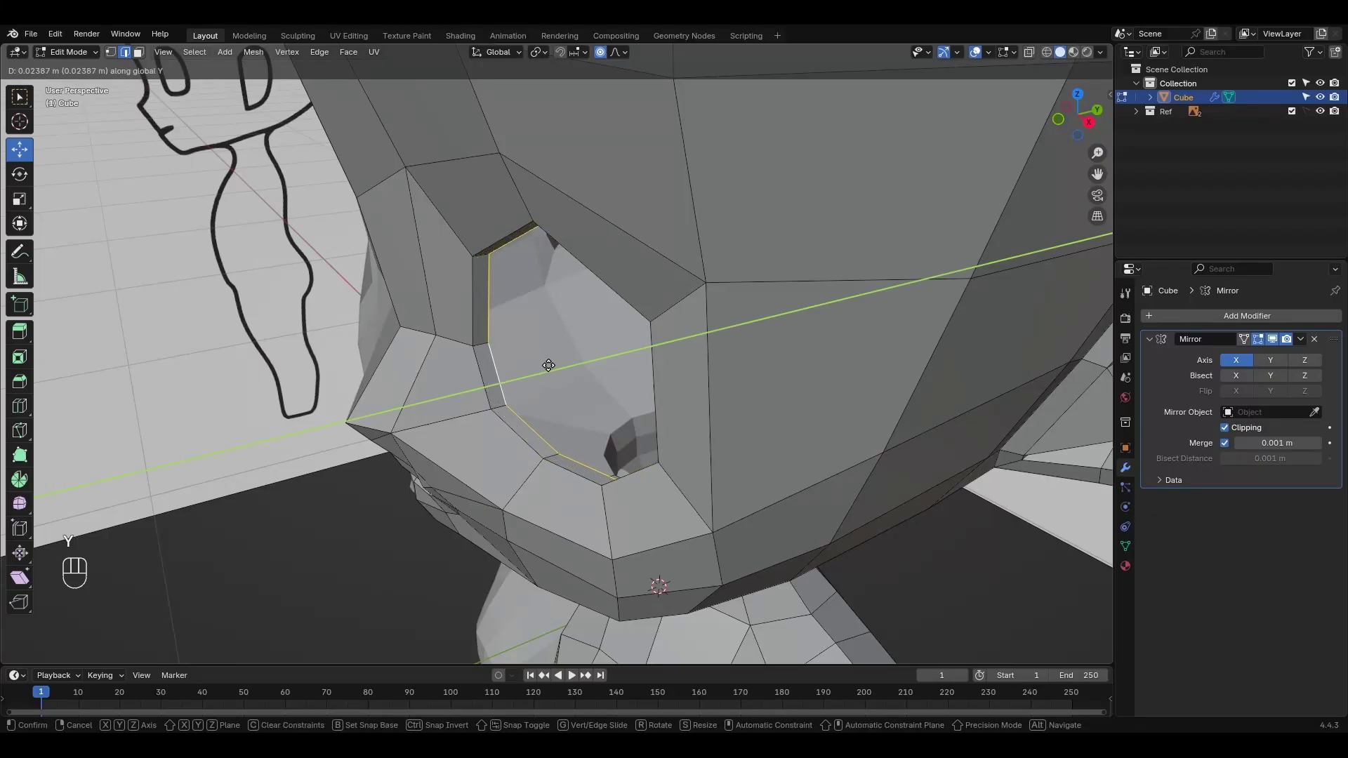
Step: Extrude the eye socket's rim edges into the head along Y in several successive segments
click(549, 365)
key(e)
right_click(568, 361)
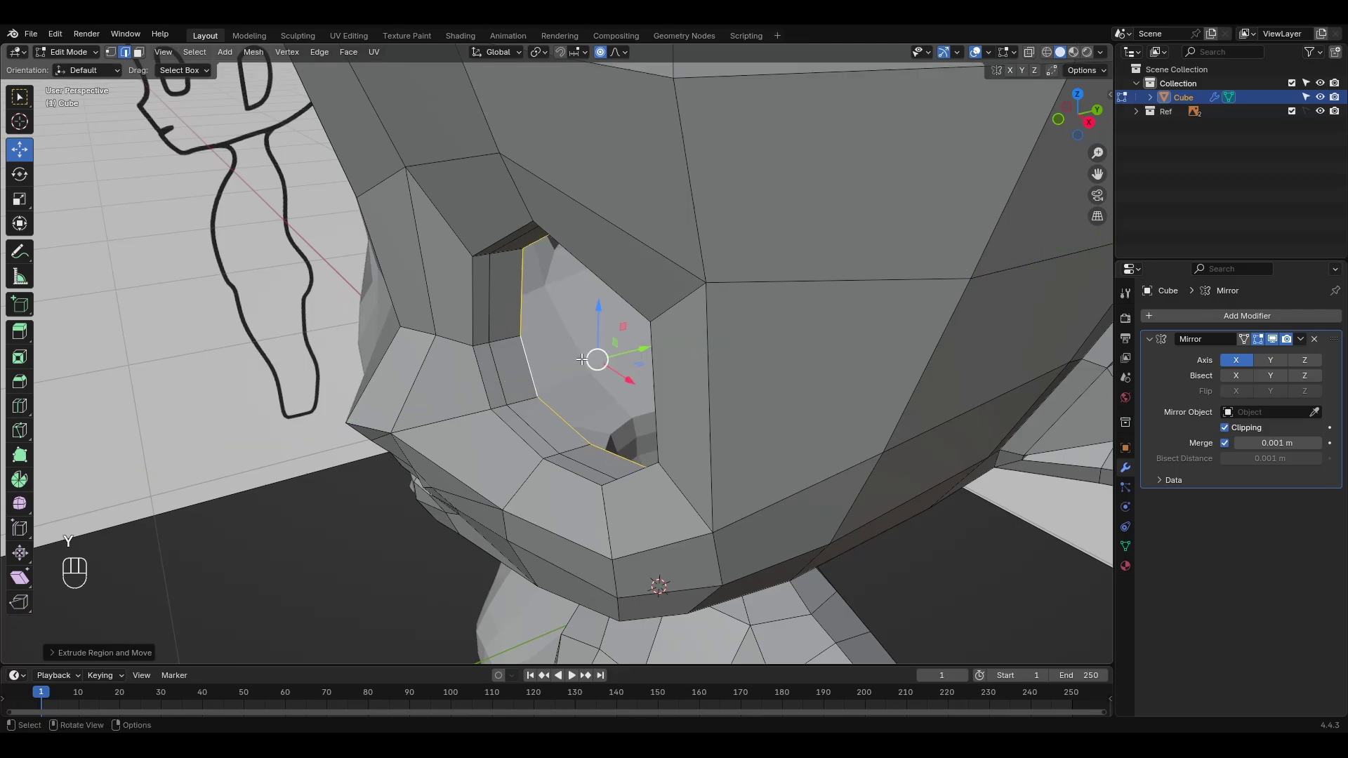
key(e)
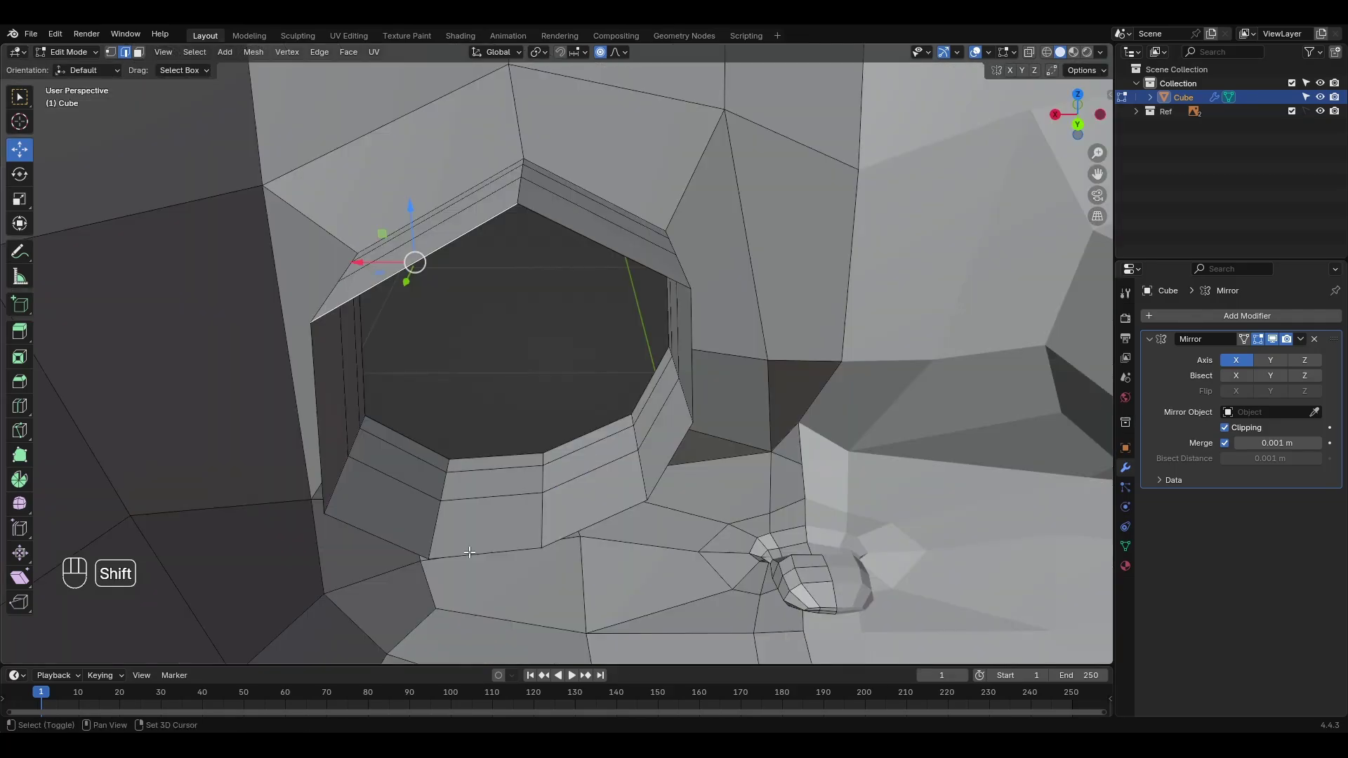
Step: Fill the back of the eye socket with faces between its upper and lower edges
shift+click(491, 548)
middle_drag(491, 547, 514, 368)
key(f)
click(514, 370)
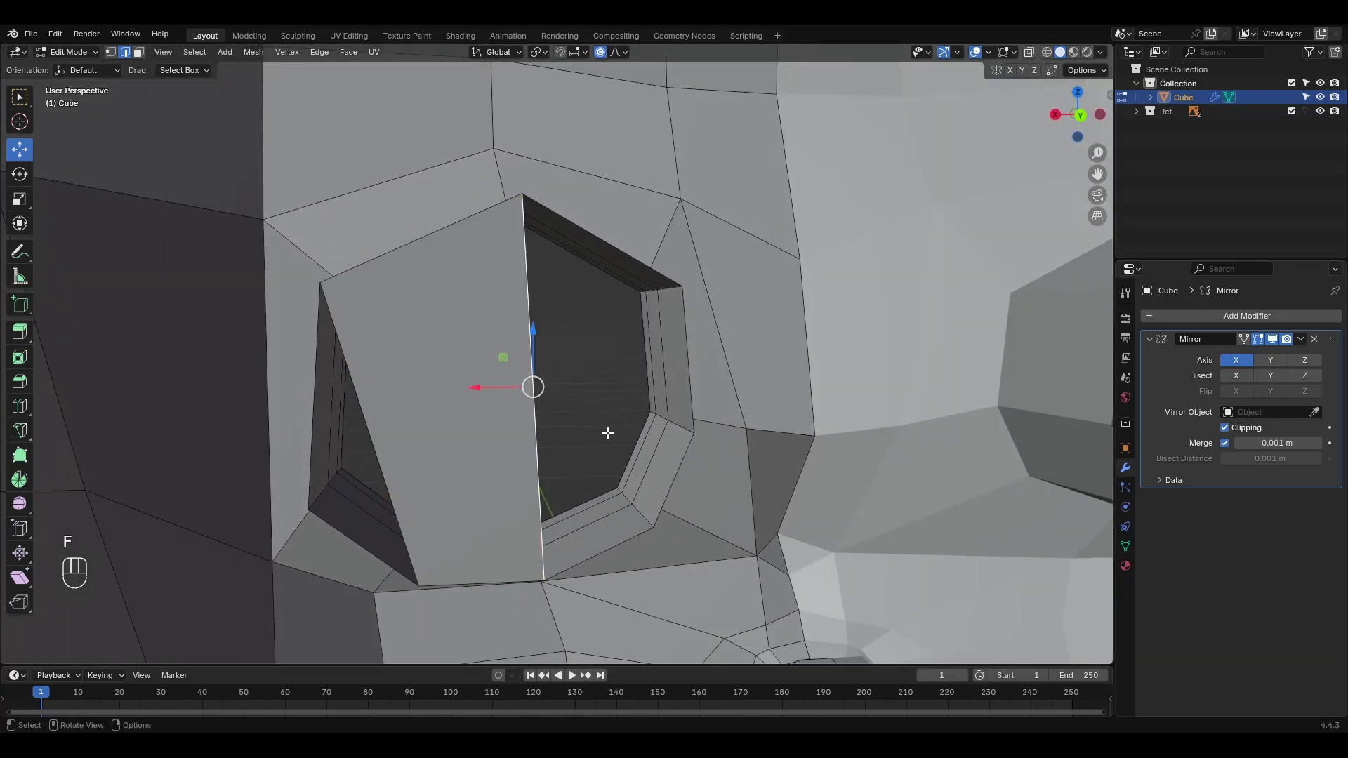
Step: Add a horizontal loop cut across the eye socket's back faces and merge its end vertices with the socket rim
key(ctrl+r)
click(527, 382)
shift+click(418, 508)
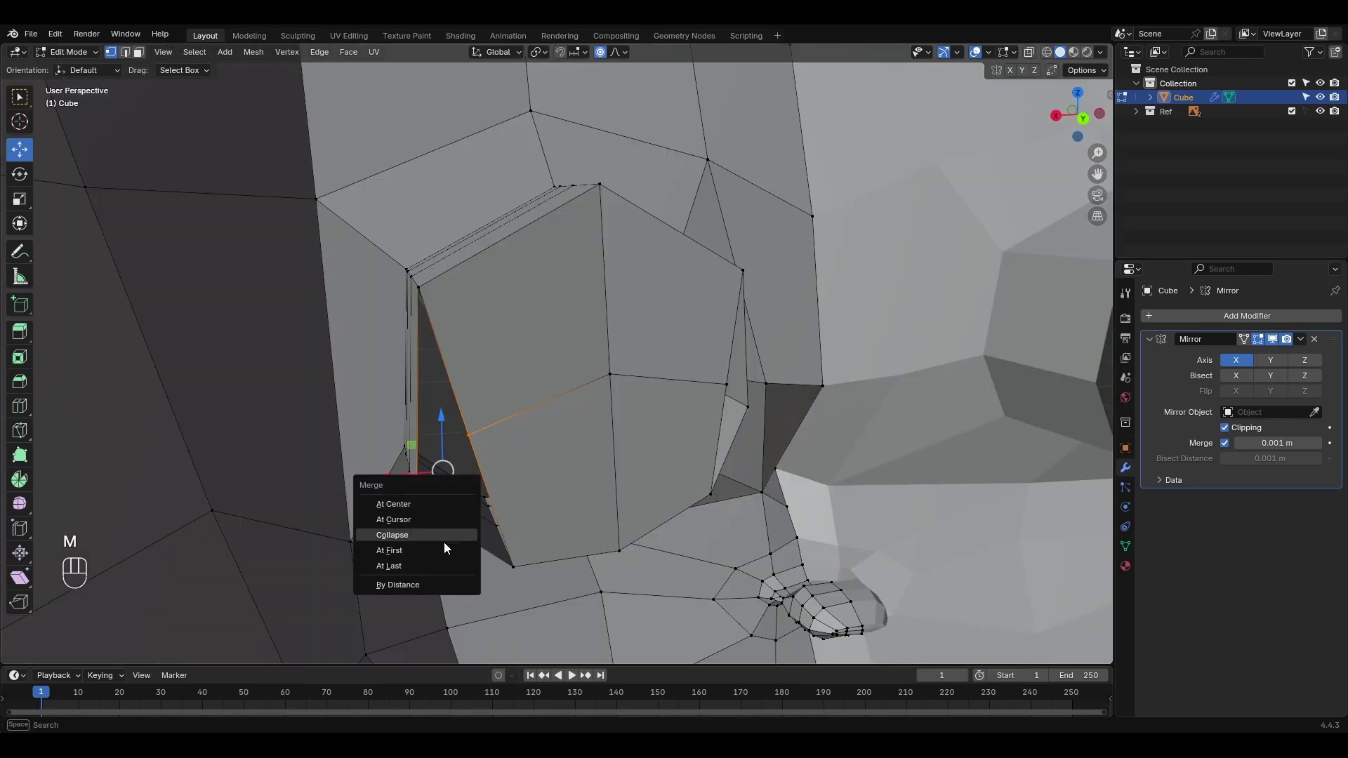
click(444, 550)
middle_drag(443, 550, 717, 441)
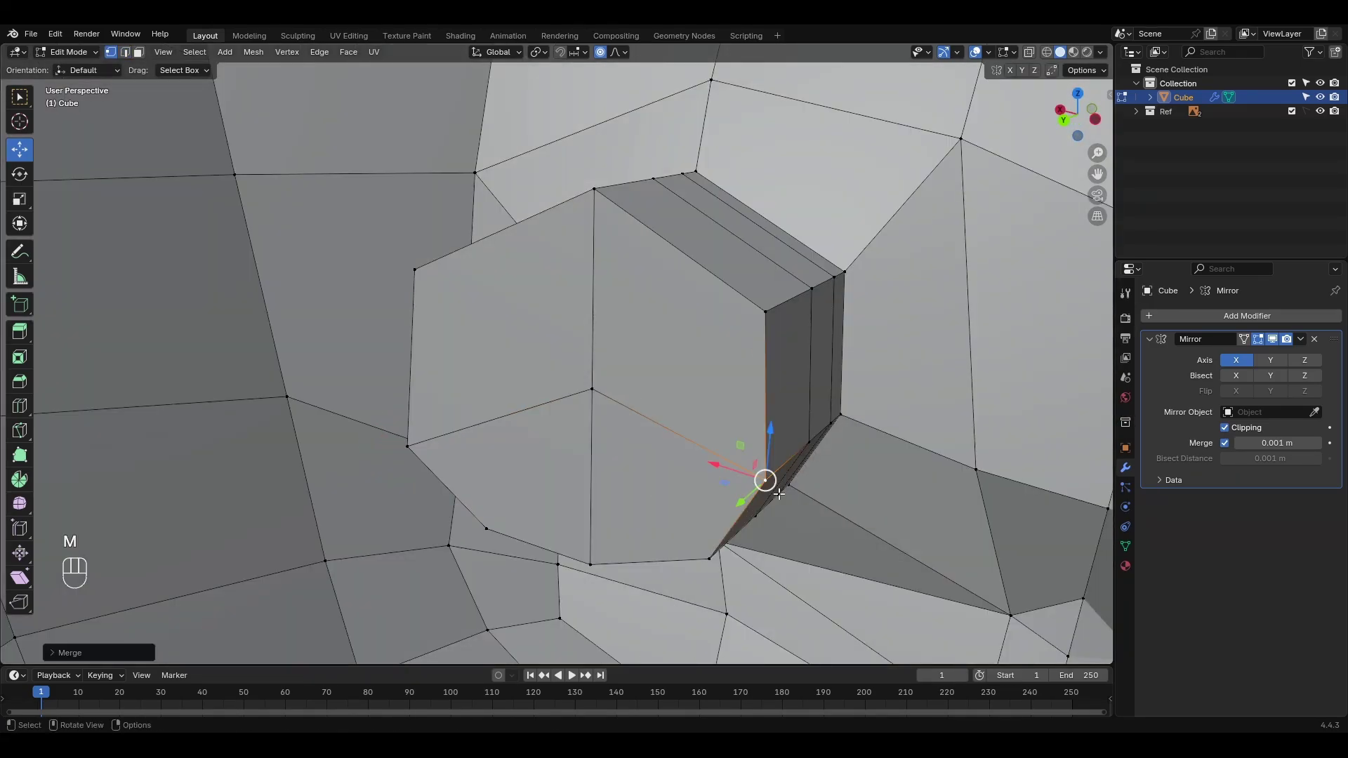
Step: Flatten a new cube with level 2 subdivision for the tongue and add a loop cut through its middle
key(s)
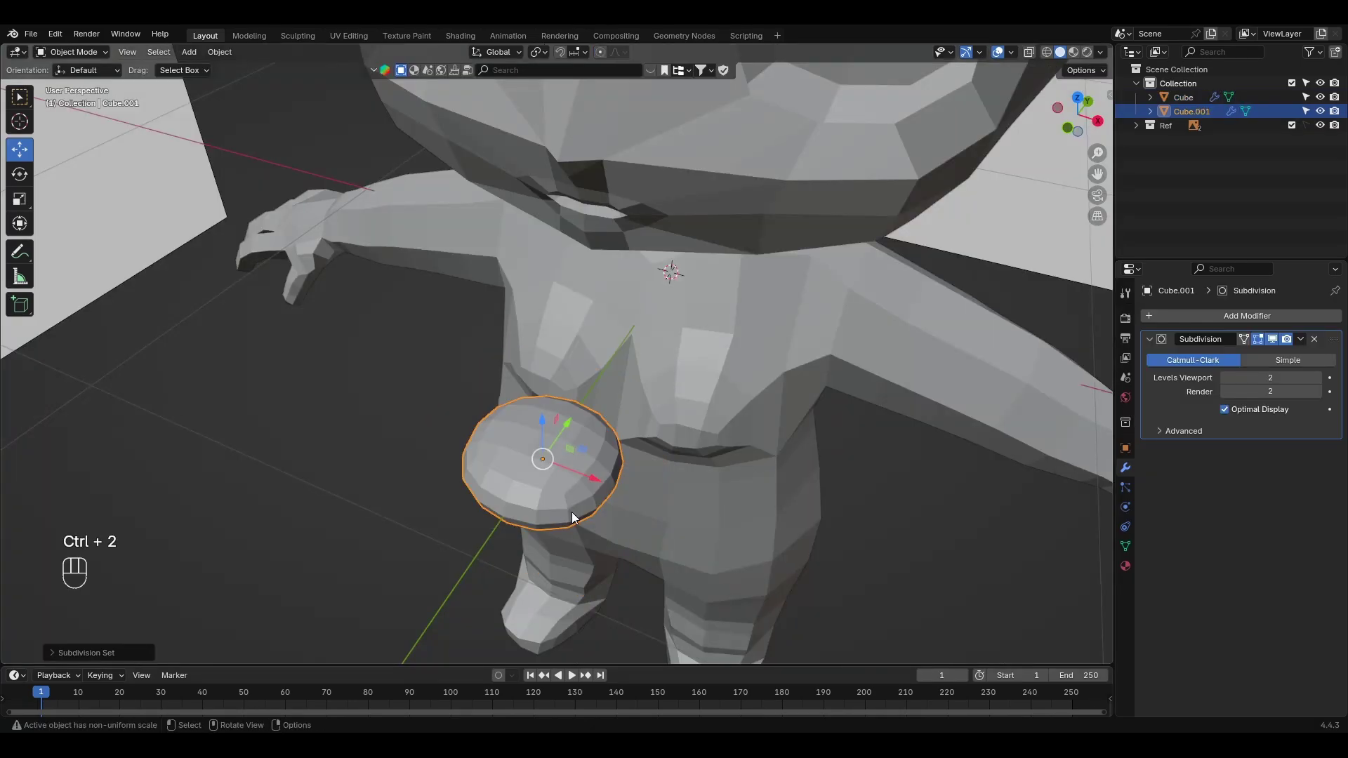
key(Tab)
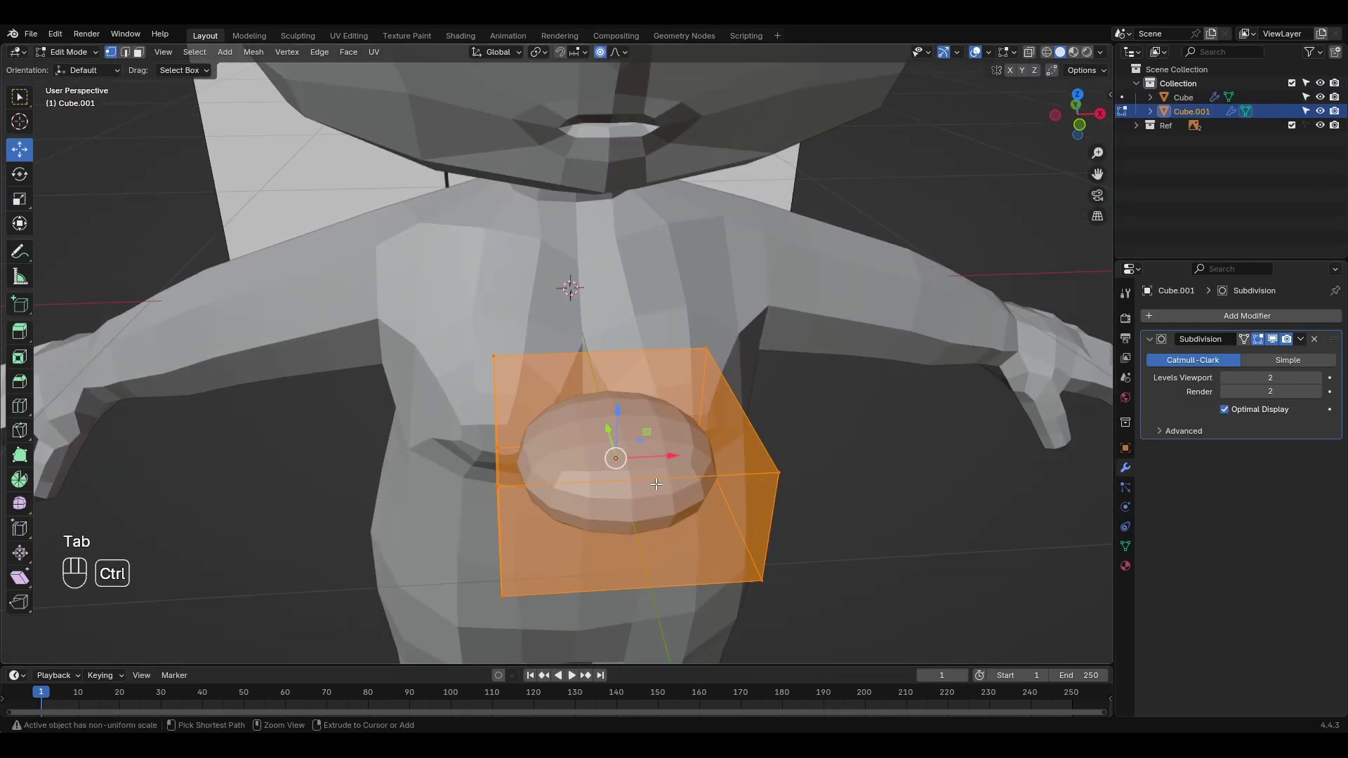
key(ctrl+r)
click(656, 484)
Step: Lower the middle edge on top of the tongue's cage to form a groove
middle_drag(655, 484, 661, 362)
click(658, 389)
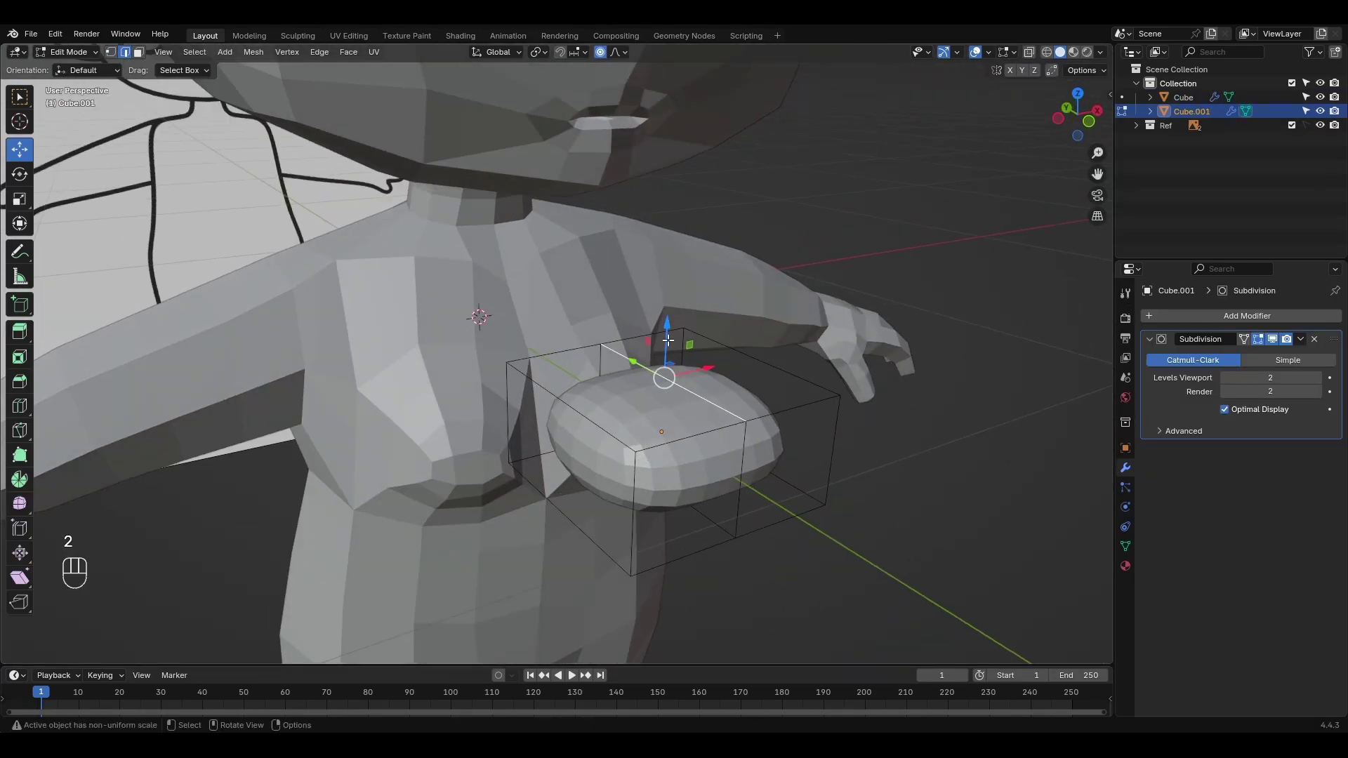
drag(665, 340, 665, 368)
Step: Add a crosswise loop cut around the tongue and scale down its back end
middle_drag(665, 367, 530, 424)
click(474, 449)
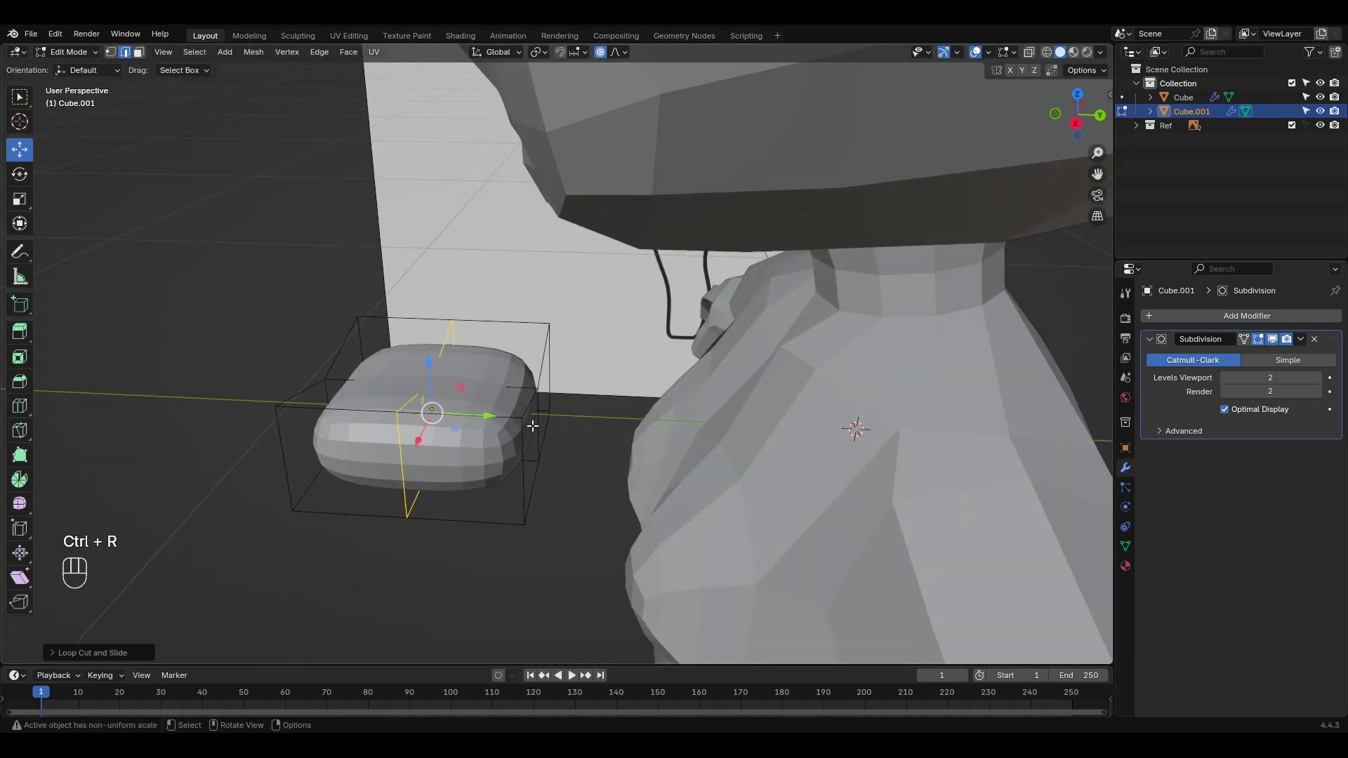
key(z)
drag(598, 573, 524, 328)
key(z)
middle_drag(597, 380, 781, 512)
key(s)
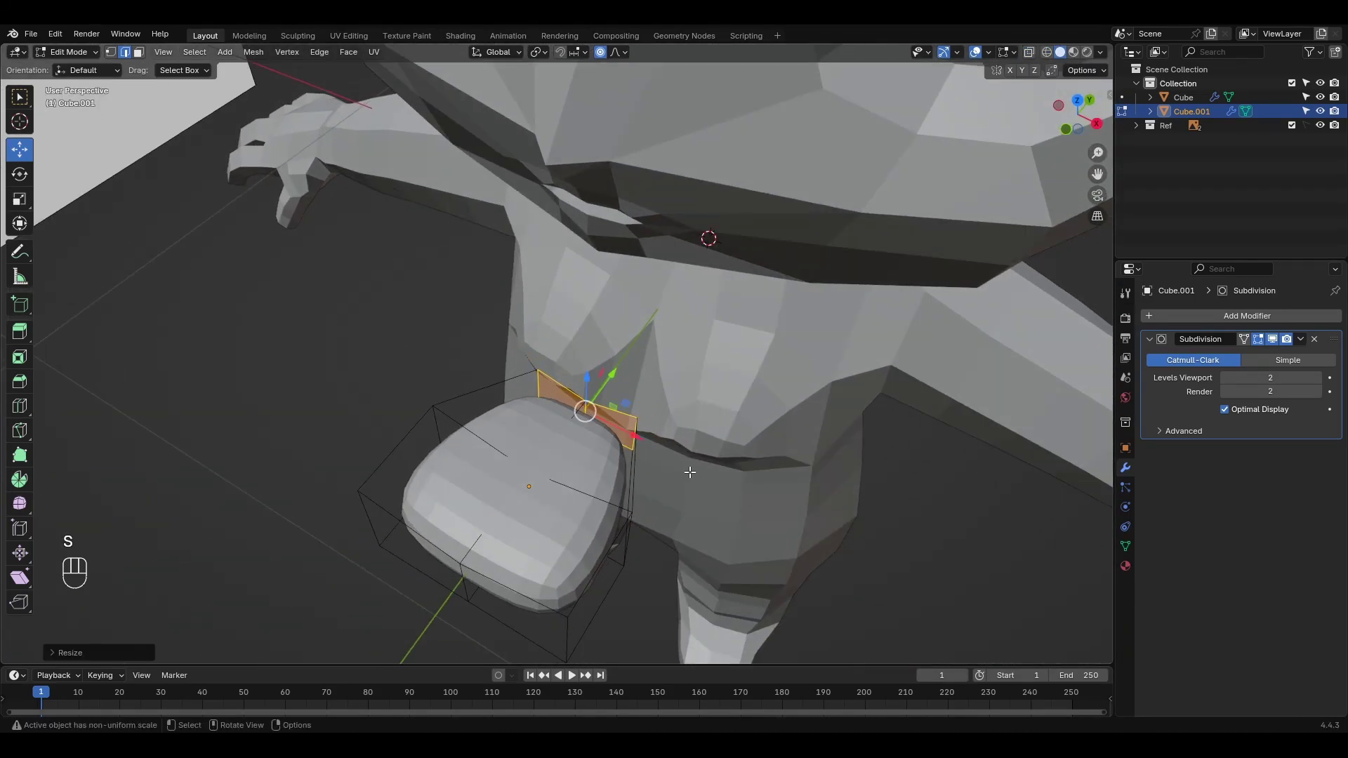
Step: Move individual edges of the tongue's cage to widen and round its front part
middle_drag(690, 472, 523, 439)
click(497, 457)
drag(535, 469, 562, 472)
middle_drag(513, 456, 542, 330)
middle_drag(323, 460, 374, 523)
click(370, 486)
drag(416, 459, 369, 487)
middle_drag(369, 488, 492, 502)
click(684, 521)
Step: Adjust the tongue's width along X using the vertical side edges of its cage
middle_drag(667, 520, 608, 495)
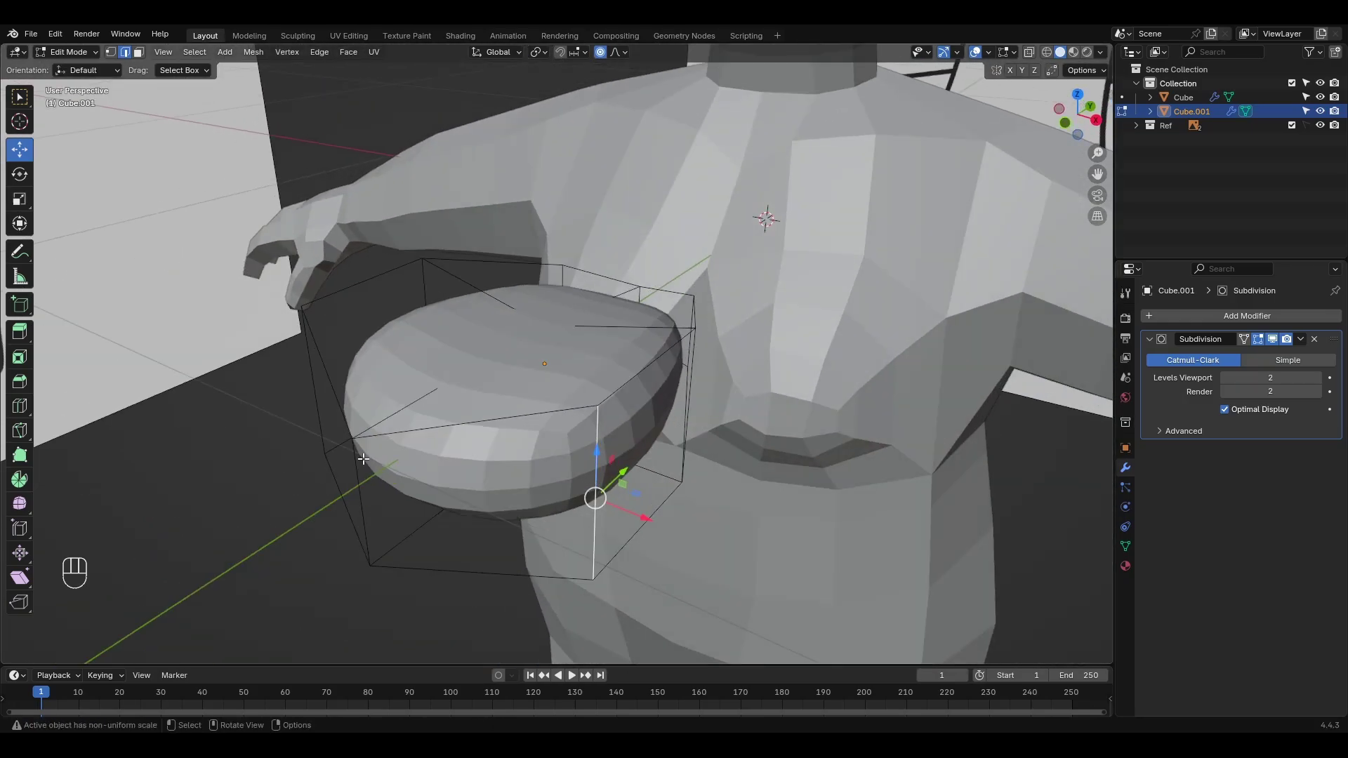
middle_drag(363, 458, 515, 519)
key(x)
click(683, 531)
Step: Raise an upper edge of the tongue's cage to adjust the curve of its surface
key(Tab)
middle_drag(683, 530, 534, 436)
key(Tab)
click(534, 378)
drag(527, 374, 528, 309)
middle_drag(528, 309, 514, 443)
Step: Scale down the whole tongue and position it inside the mouth from the side view
key(Tab)
scroll(660, 484, down, 2)
key(s)
click(613, 494)
key(KP_3)
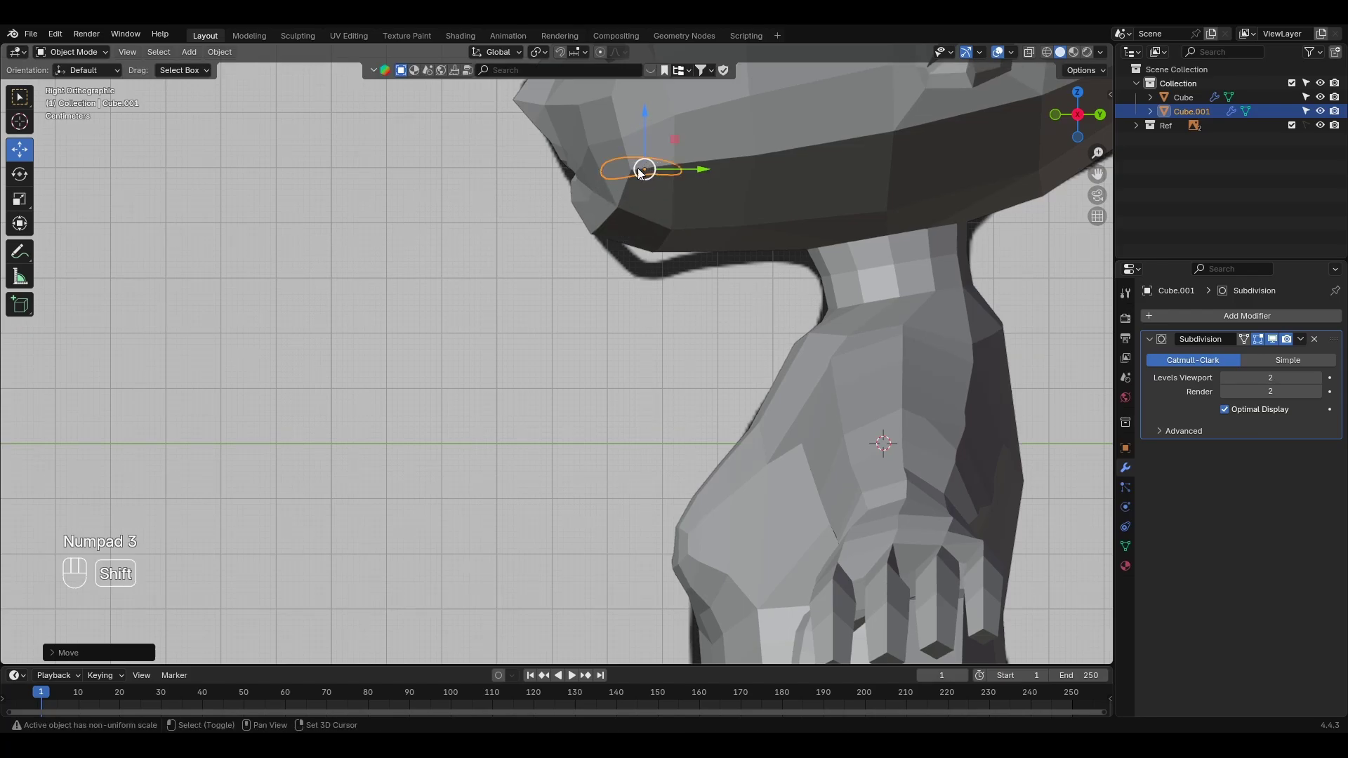
shift+middle_drag(639, 173, 611, 323)
scroll(612, 338, up, 5)
key(z)
scroll(616, 376, up, 2)
drag(766, 228, 736, 232)
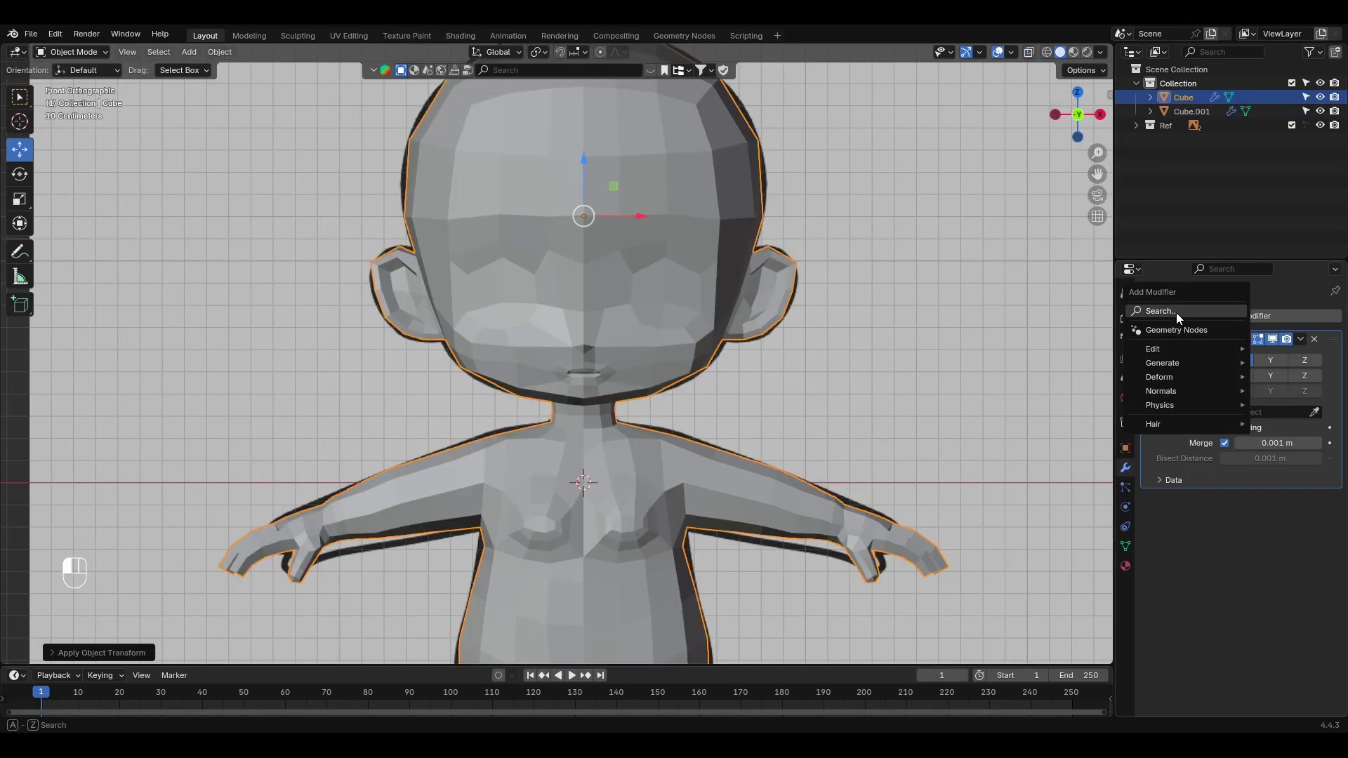
Step: Add a Subdivision modifier to the body with viewport level 1 and switch the body to Sculpt Mode
click(1225, 315)
click(1095, 351)
middle_drag(847, 398, 613, 458)
key(ctrl+Tab)
click(621, 535)
Step: Display the wireframe over the body and smooth the surface of the upper back
shift+middle_drag(611, 541, 629, 401)
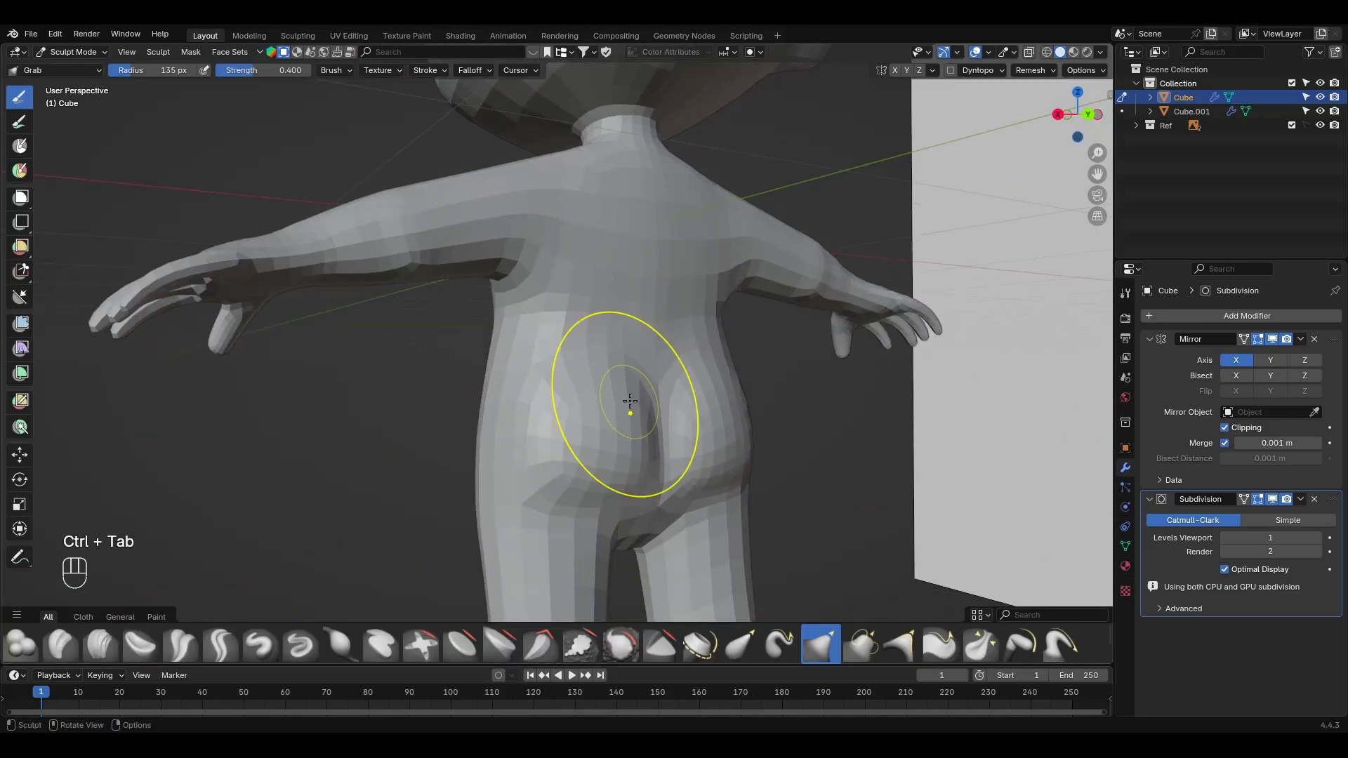
key(q)
scroll(608, 400, up, 2)
shift+middle_drag(702, 270, 687, 340)
shift+drag(689, 298, 597, 313)
middle_drag(596, 314, 410, 428)
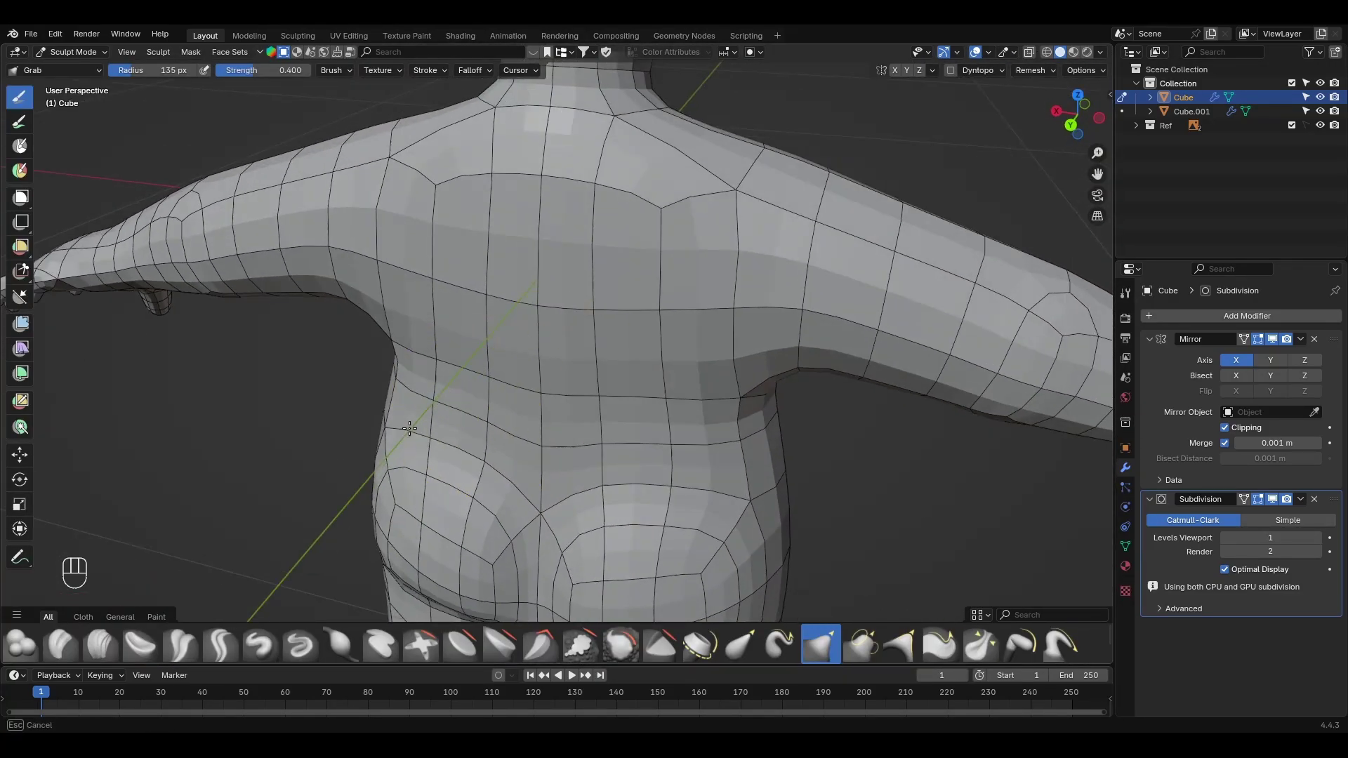
middle_drag(493, 343, 621, 383)
Step: Adjust the torso, hips and chest against the front reference with the Grab brush and undo the last two changes
key(KP_1)
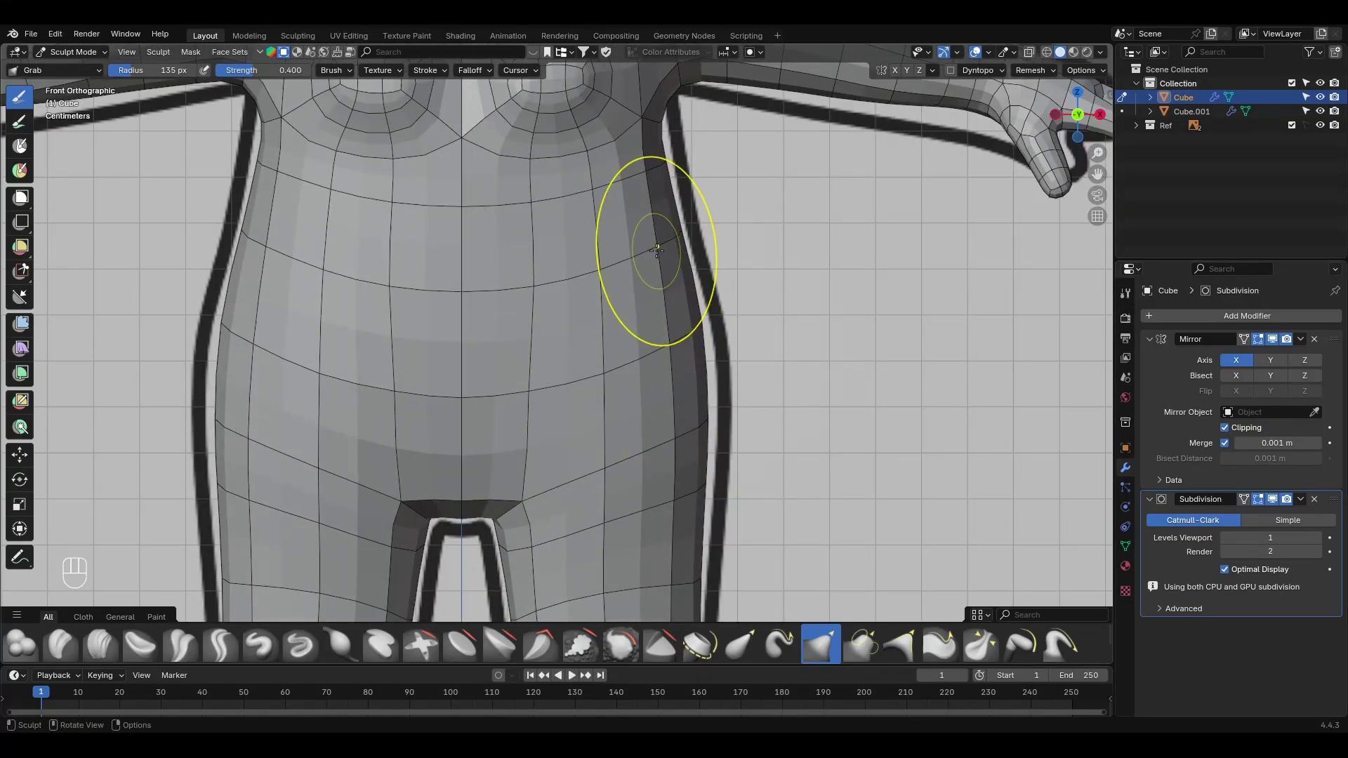
scroll(528, 253, up, 1)
shift+middle_drag(537, 165, 561, 328)
shift+middle_drag(631, 249, 557, 252)
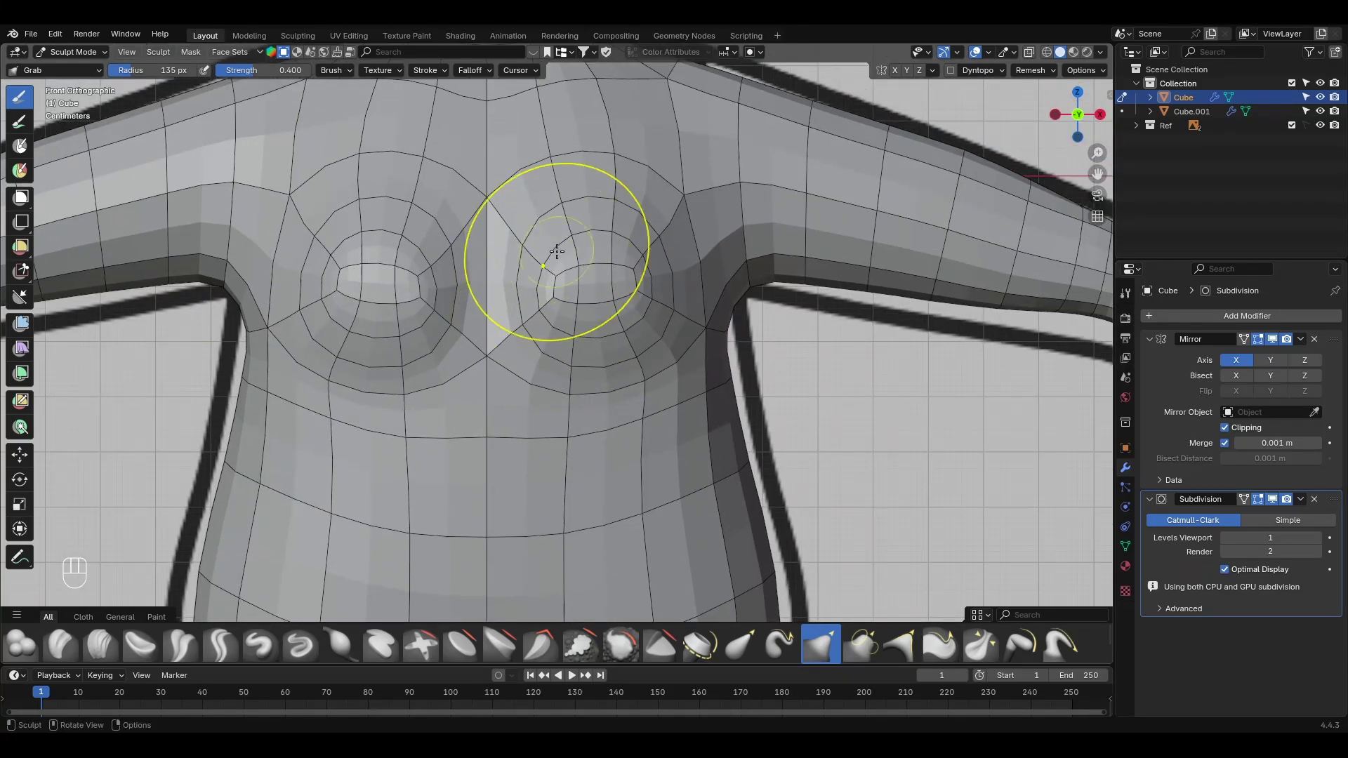
middle_drag(691, 291, 512, 342)
key(ctrl+z)
key(ctrl+z)
Step: Dissolve the surplus edge loop around the chest's rounded form in Edit Mode
middle_drag(575, 393, 632, 386)
key(ctrl+x)
mouse_move(618, 281)
middle_down()
mouse_move(562, 259)
mouse_move(601, 232)
middle_up()
key(Tab)
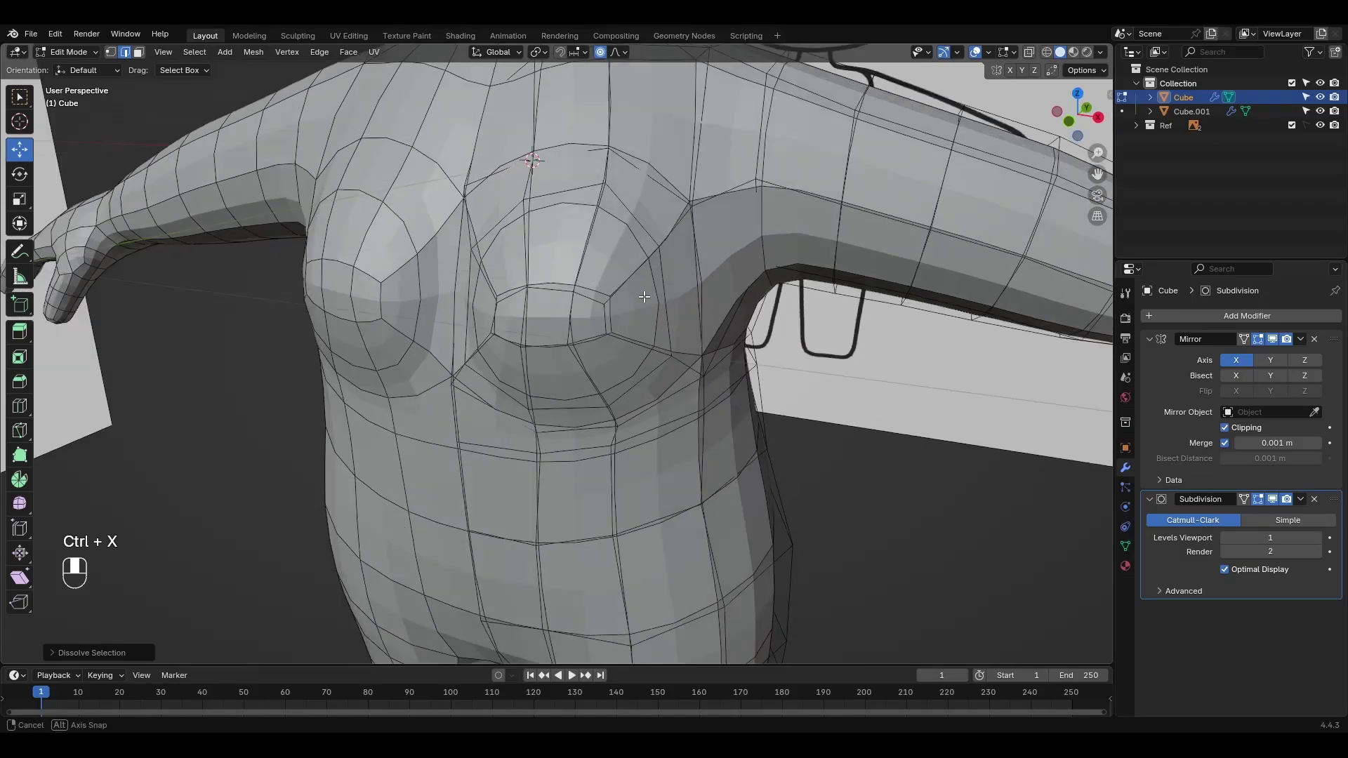
Step: Refine the chest, shoulder and neck with the Grab brush at a 76 px radius and undo the last stroke
mouse_move(504, 141)
middle_down()
mouse_move(449, 182)
mouse_move(599, 412)
mouse_move(686, 385)
mouse_move(466, 309)
mouse_move(634, 345)
mouse_move(623, 414)
middle_up()
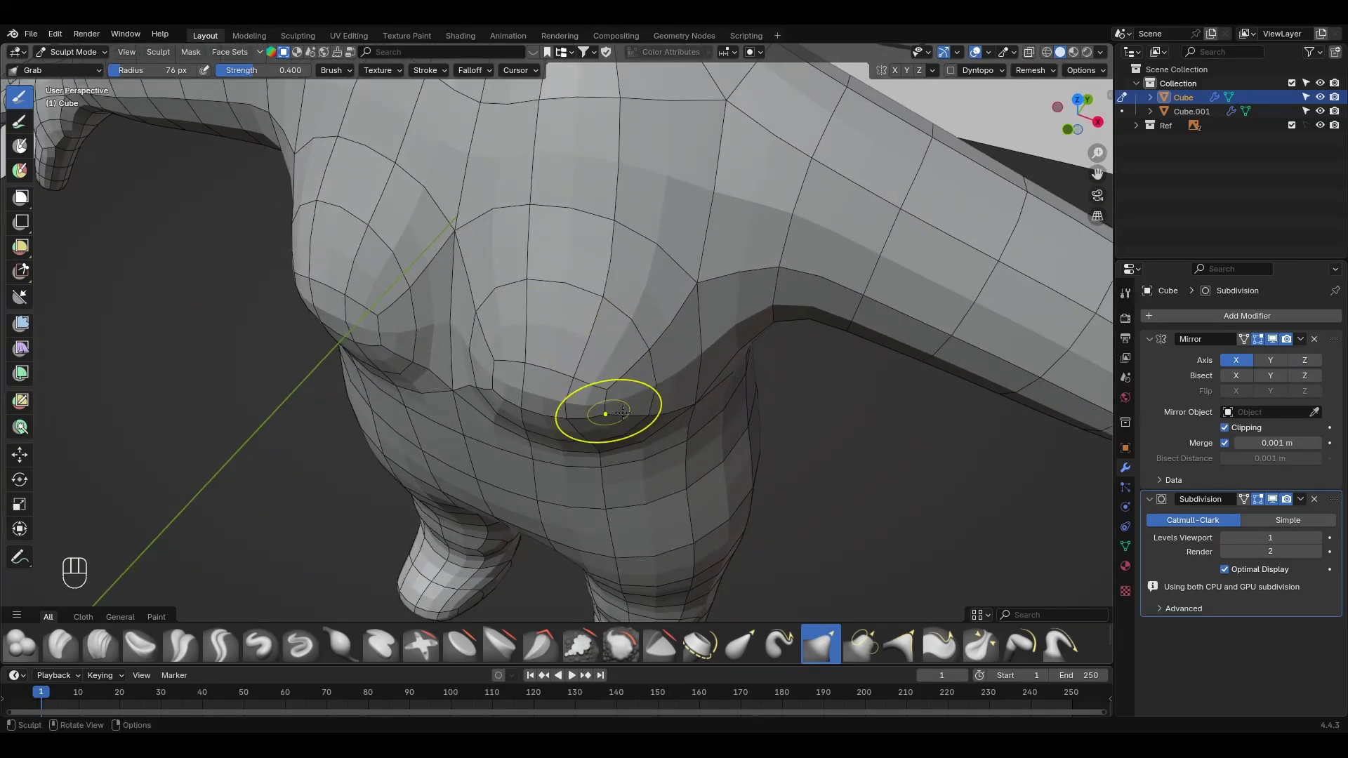
mouse_move(597, 306)
middle_down()
mouse_move(610, 246)
mouse_move(632, 376)
mouse_move(636, 258)
mouse_move(563, 310)
mouse_move(471, 335)
middle_up()
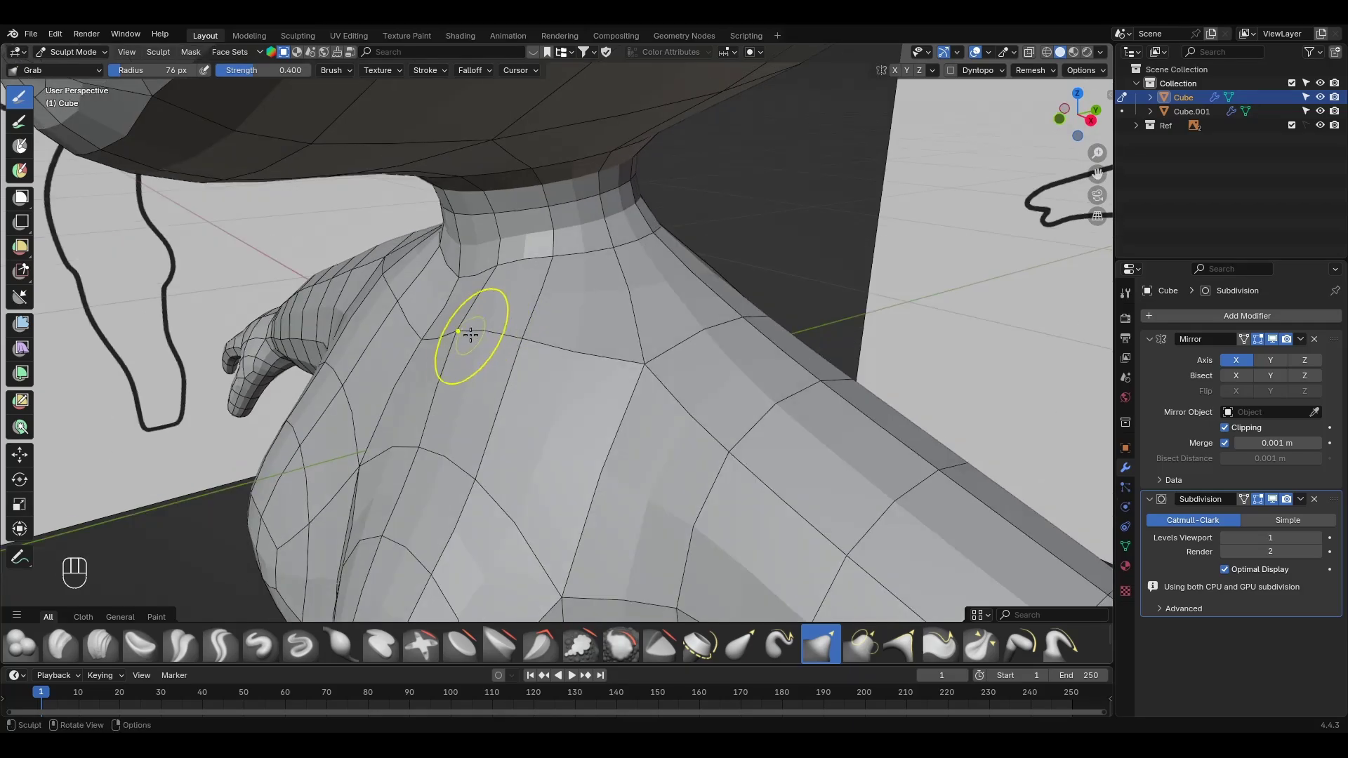
middle_drag(627, 346, 674, 319)
key(ctrl+z)
middle_drag(686, 388, 665, 410)
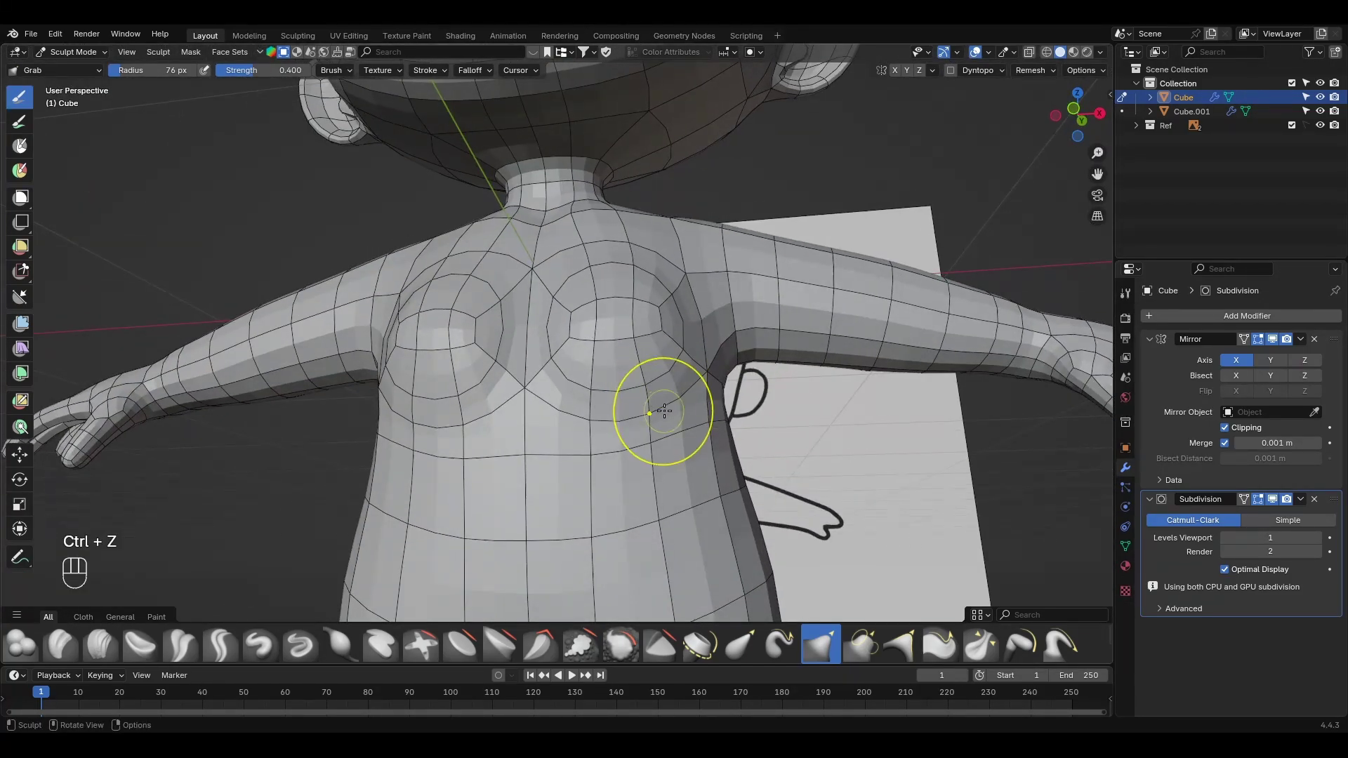
Step: Switch to Edit Mode on the hand and display the Subdivision modifier's result while editing
mouse_move(629, 330)
middle_down()
mouse_move(857, 400)
mouse_move(623, 421)
mouse_move(618, 482)
mouse_move(525, 385)
mouse_move(674, 241)
mouse_move(686, 141)
mouse_move(761, 246)
mouse_move(752, 316)
middle_up()
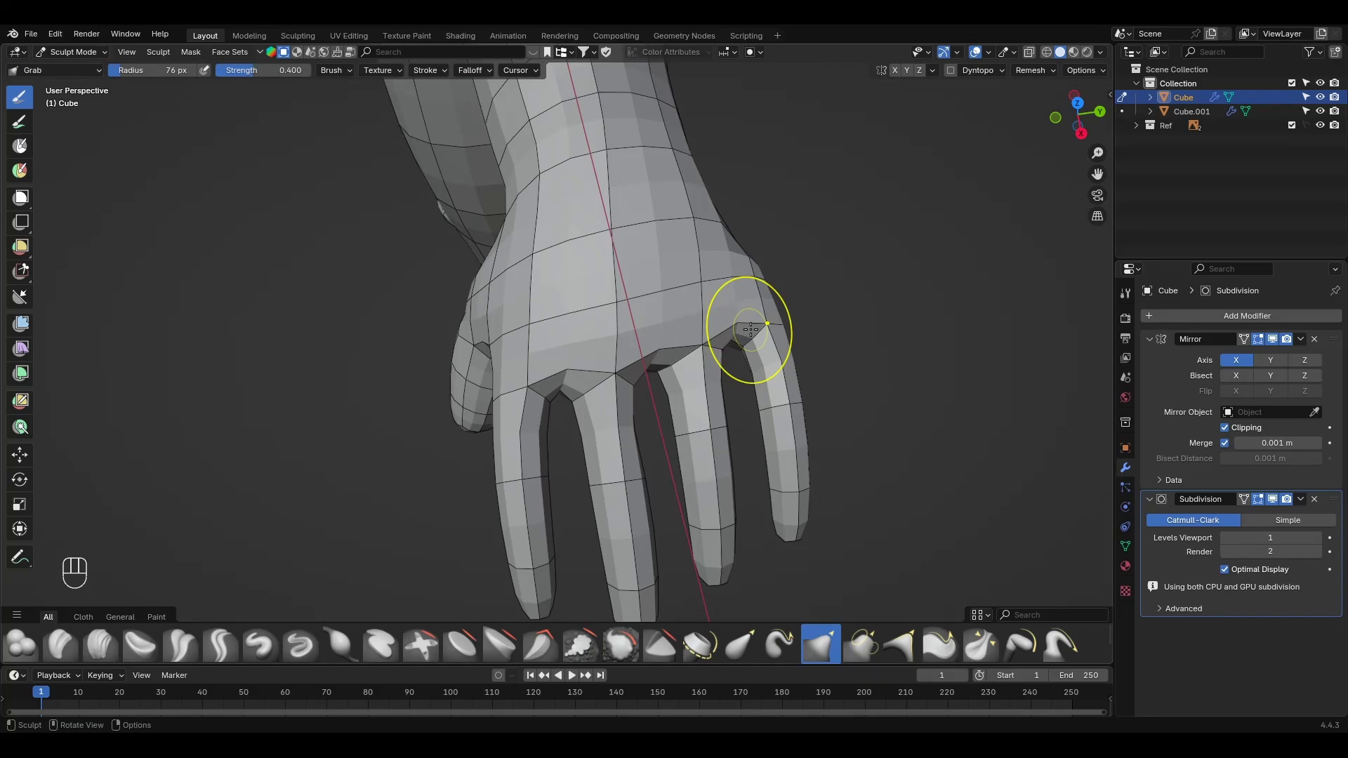
key(Tab)
click(1243, 499)
mouse_move(818, 427)
shift+middle_down()
mouse_move(803, 400)
mouse_move(789, 427)
shift+middle_up()
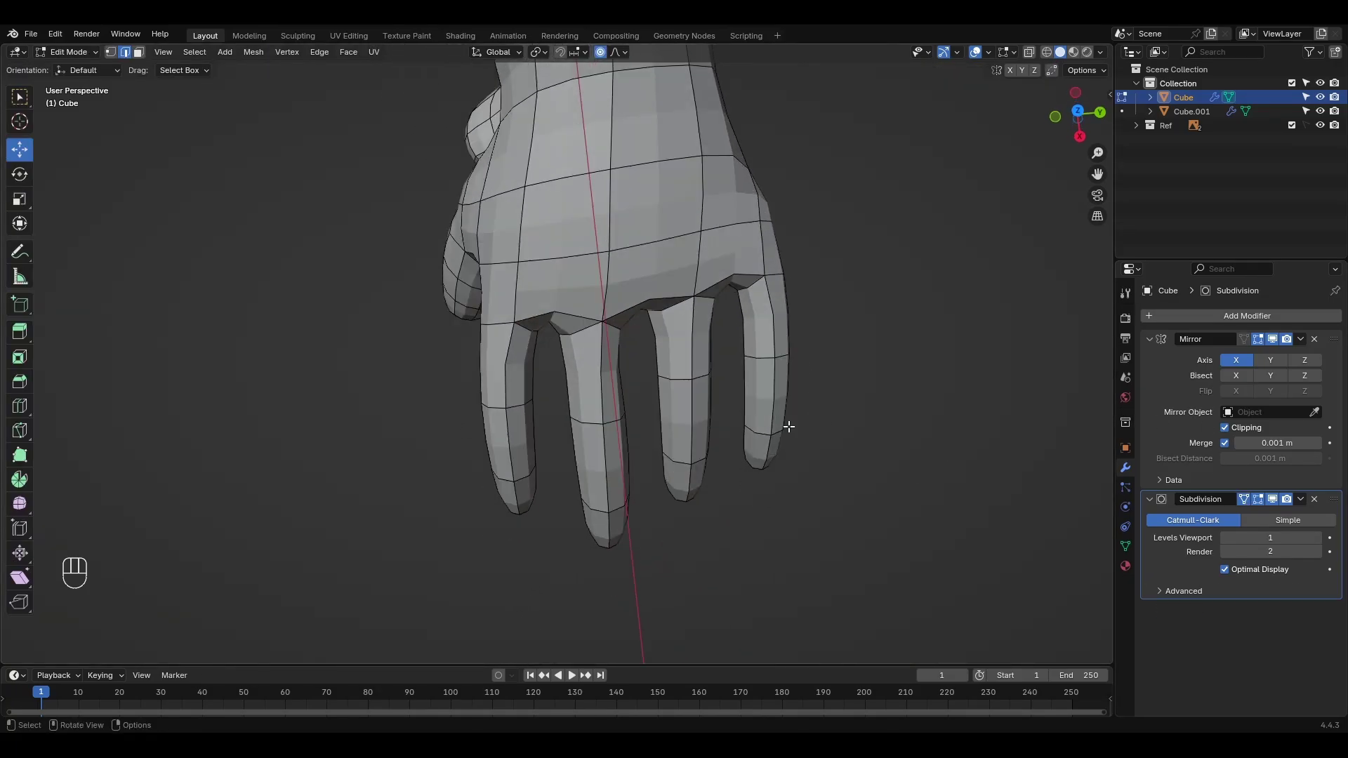
Step: Select the whole little finger in wireframe display and move it along Y toward the ring finger without proportional editing
key(z)
drag(875, 521, 727, 316)
shift+middle_drag(789, 373, 789, 428)
key(1)
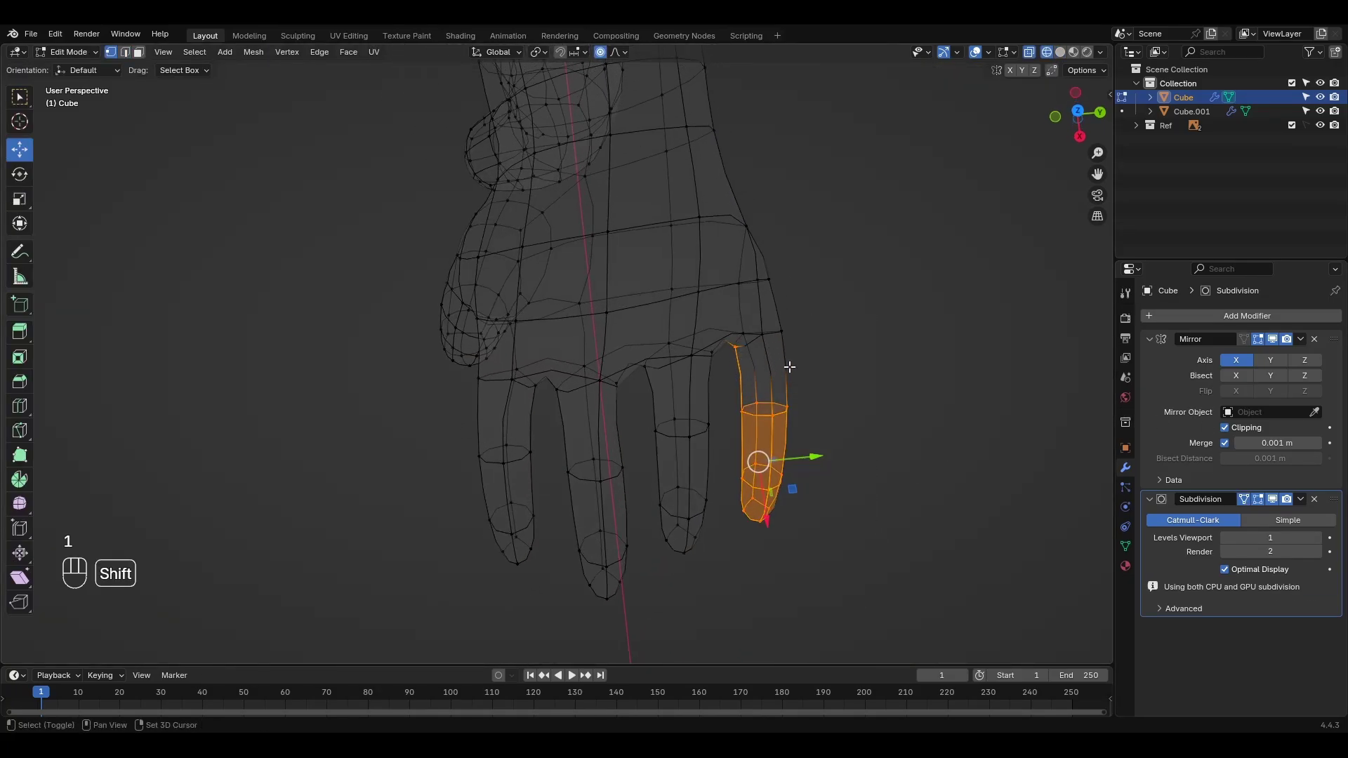
scroll(807, 437, up, 1)
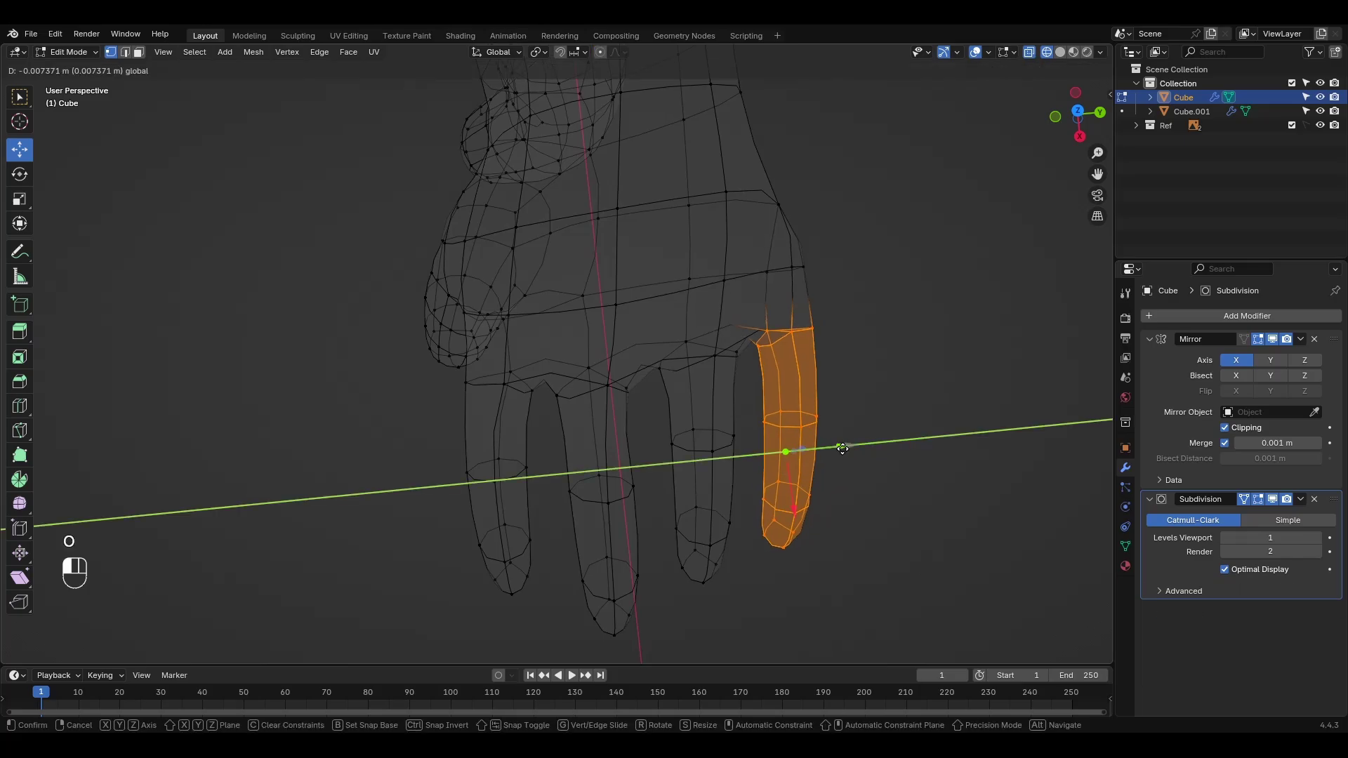
drag(843, 449, 834, 449)
Step: Select the remaining fingers and shift them along Y to adjust their spacing across the palm
drag(900, 617, 653, 320)
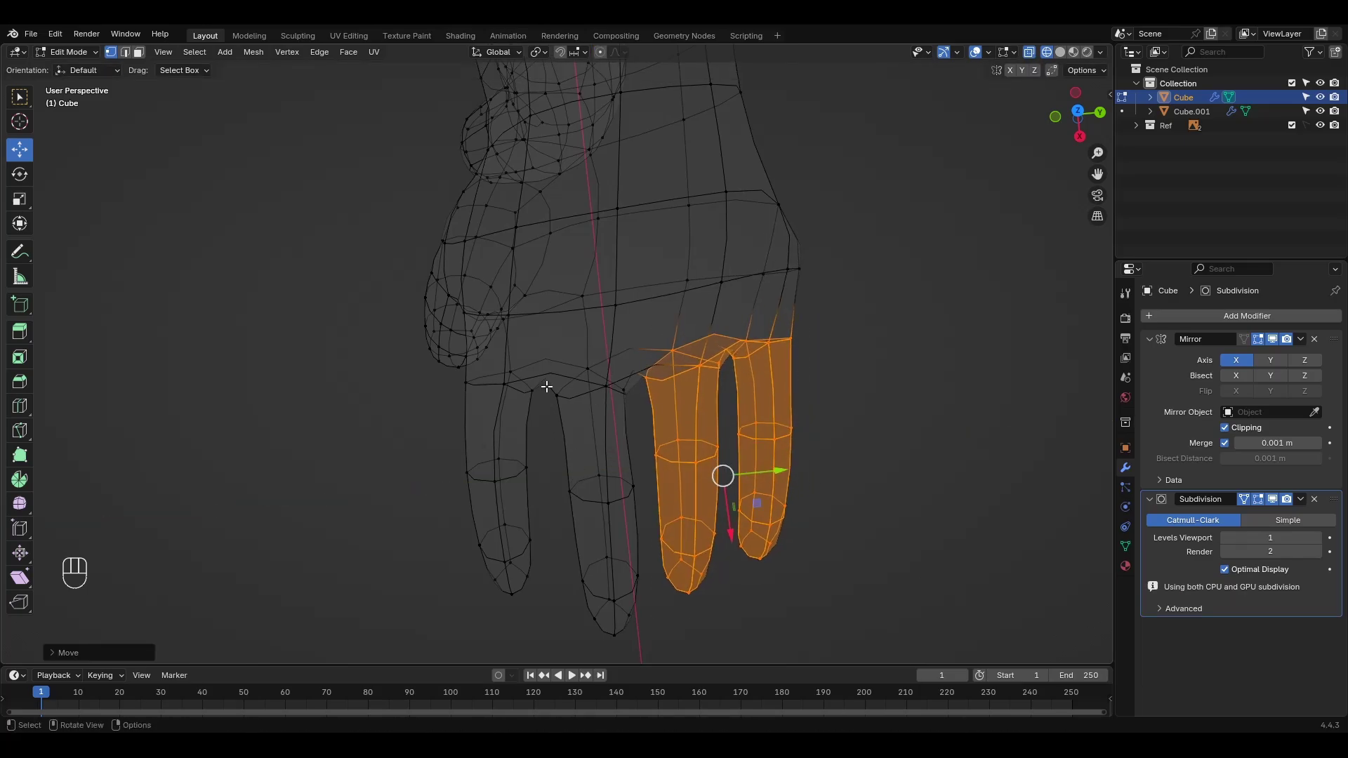
shift+drag(581, 412, 845, 635)
middle_drag(515, 481, 589, 574)
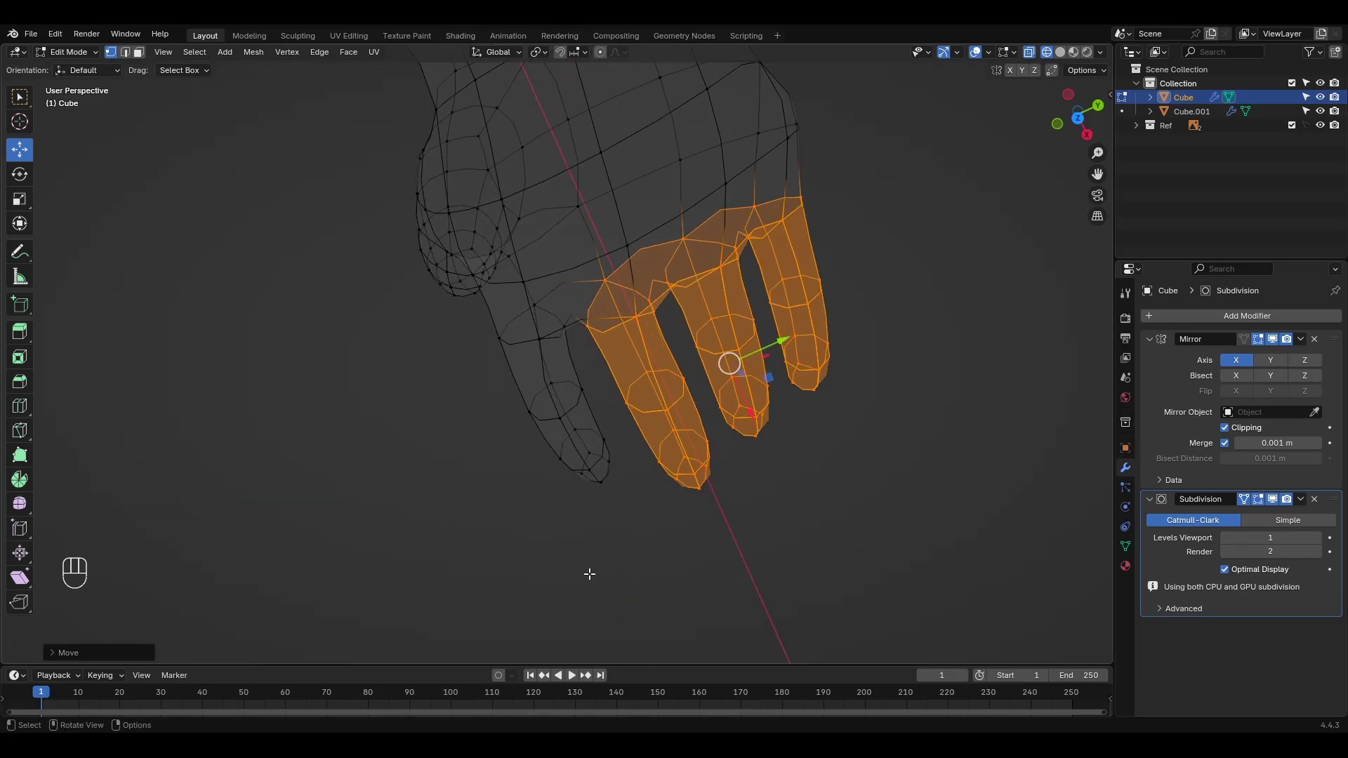
middle_drag(532, 431, 527, 402)
alt+shift+click(556, 483)
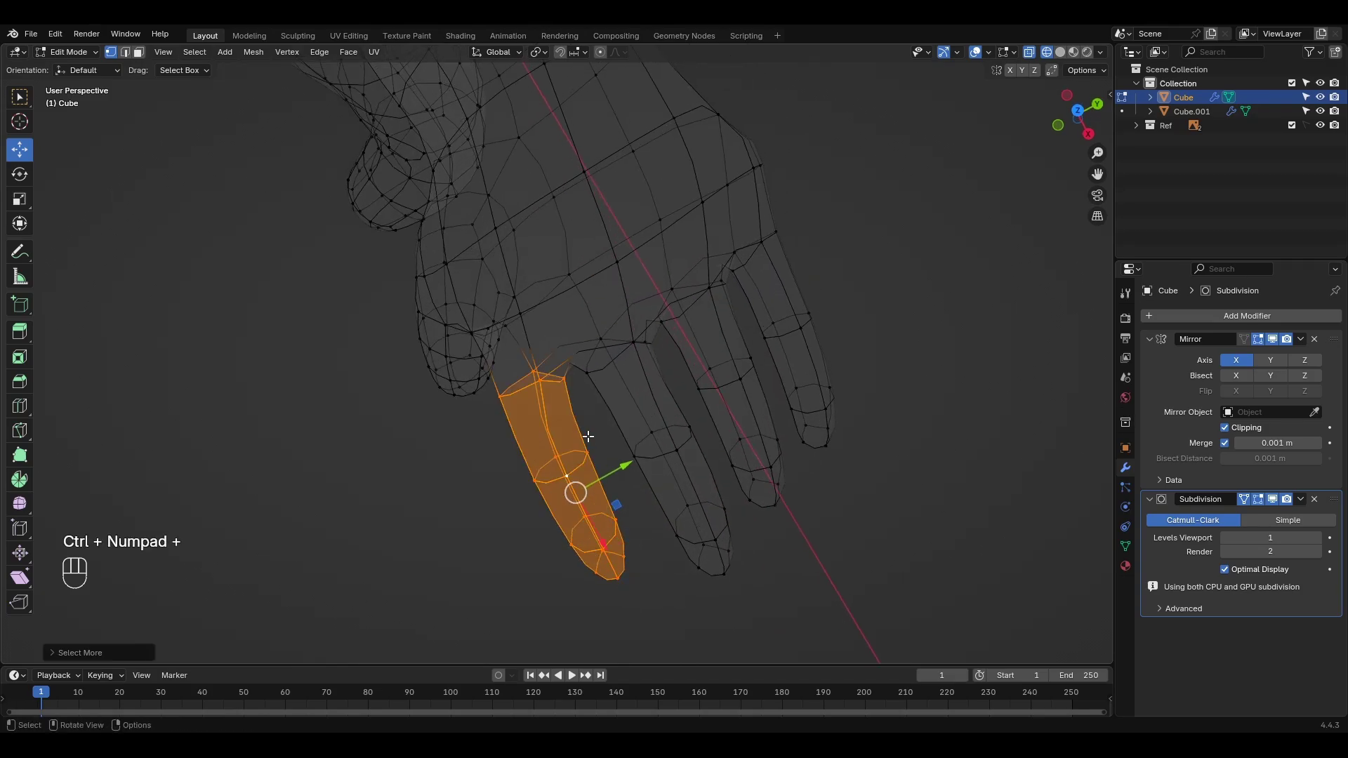
drag(580, 487, 583, 486)
Step: Nudge hand vertices into place in wireframe display and return to solid display
middle_drag(1015, 470, 798, 450)
scroll(797, 428, up, 1)
click(803, 428)
mouse_move(840, 439)
mouse_down()
mouse_move(808, 432)
mouse_move(830, 436)
mouse_up()
right_click(811, 432)
shift+middle_drag(599, 562, 660, 449)
key(z)
Step: Reposition individual vertices along the wrist and the outer side of the palm to smooth the hand's contour
middle_drag(812, 466, 790, 281)
drag(793, 274, 802, 263)
middle_drag(801, 264, 850, 498)
drag(850, 499, 810, 448)
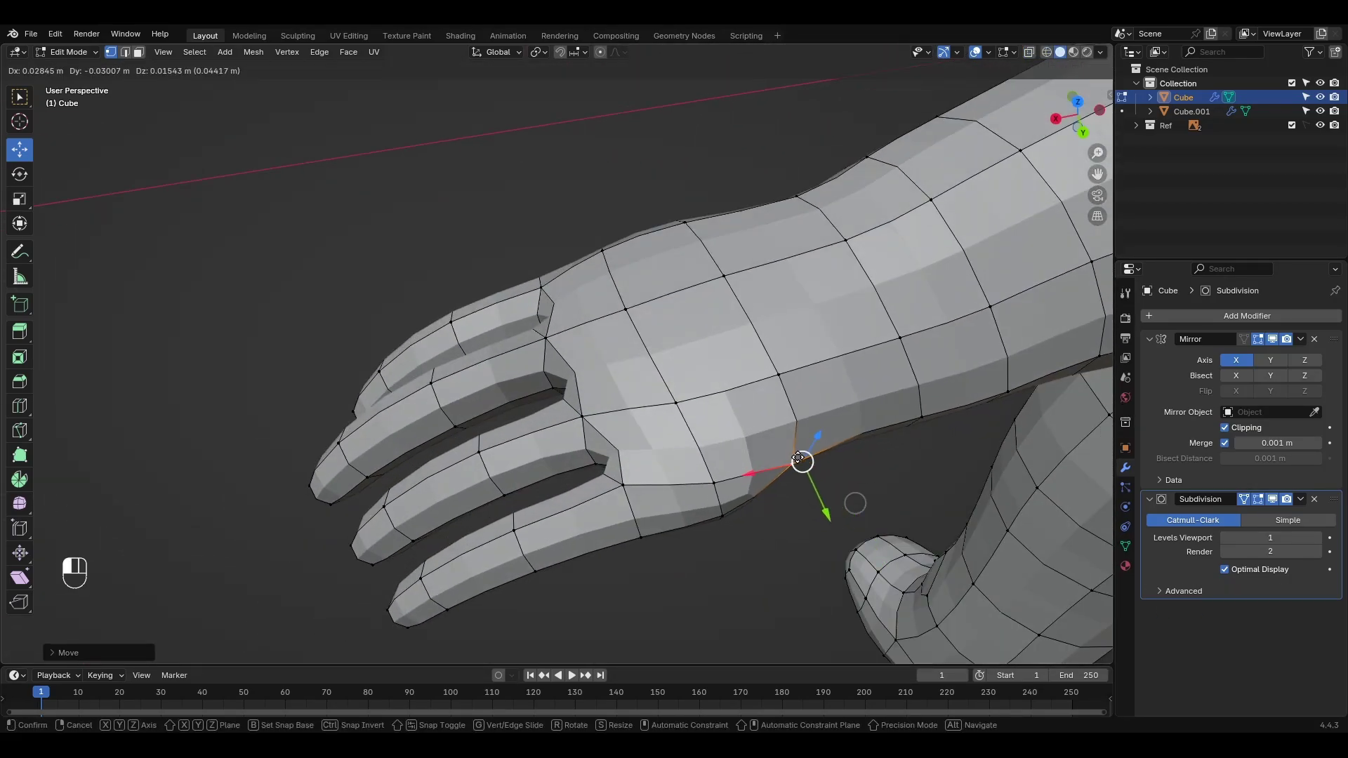
drag(890, 416, 896, 408)
middle_drag(913, 449, 881, 485)
drag(880, 553, 903, 562)
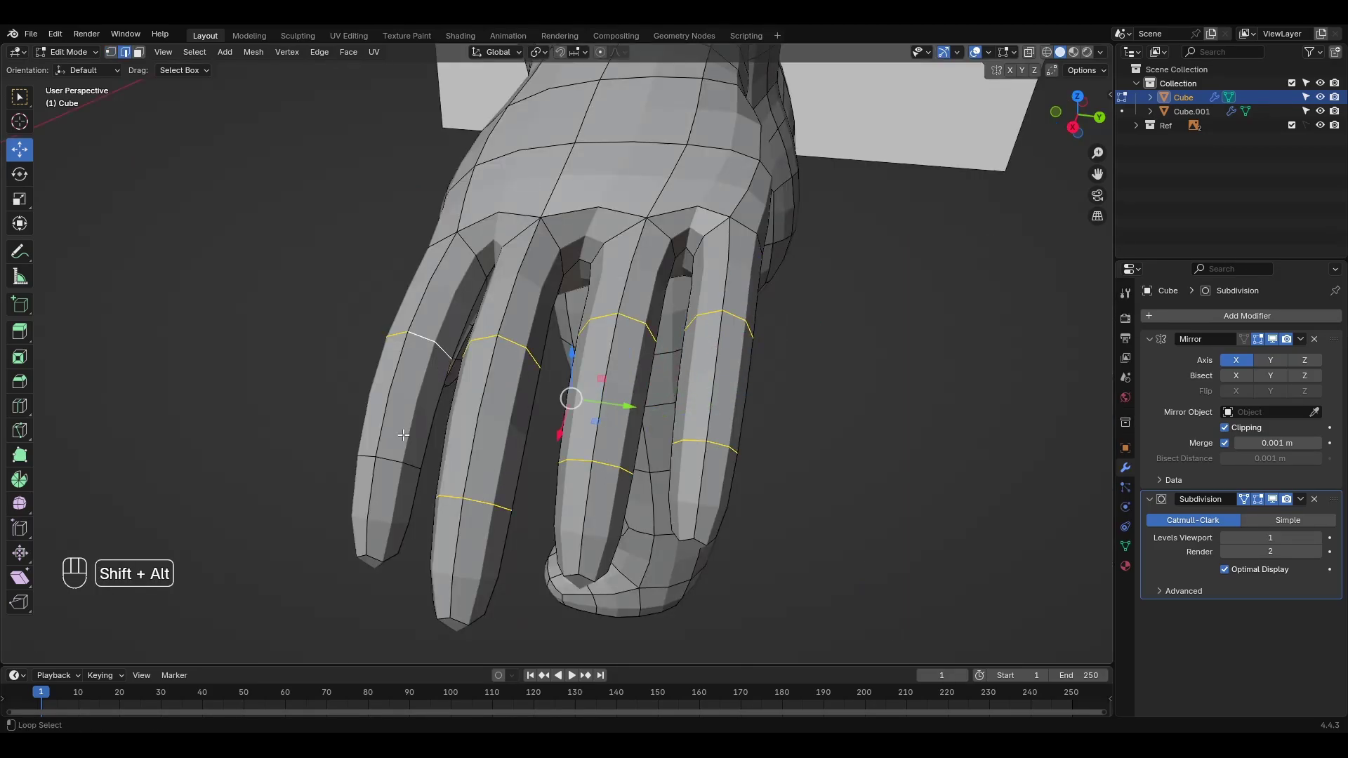
Step: Bevel the joint edge loops of all four fingers with 2 segments
alt+shift+click(403, 439)
scroll(403, 438, up, 1)
key(ctrl+b)
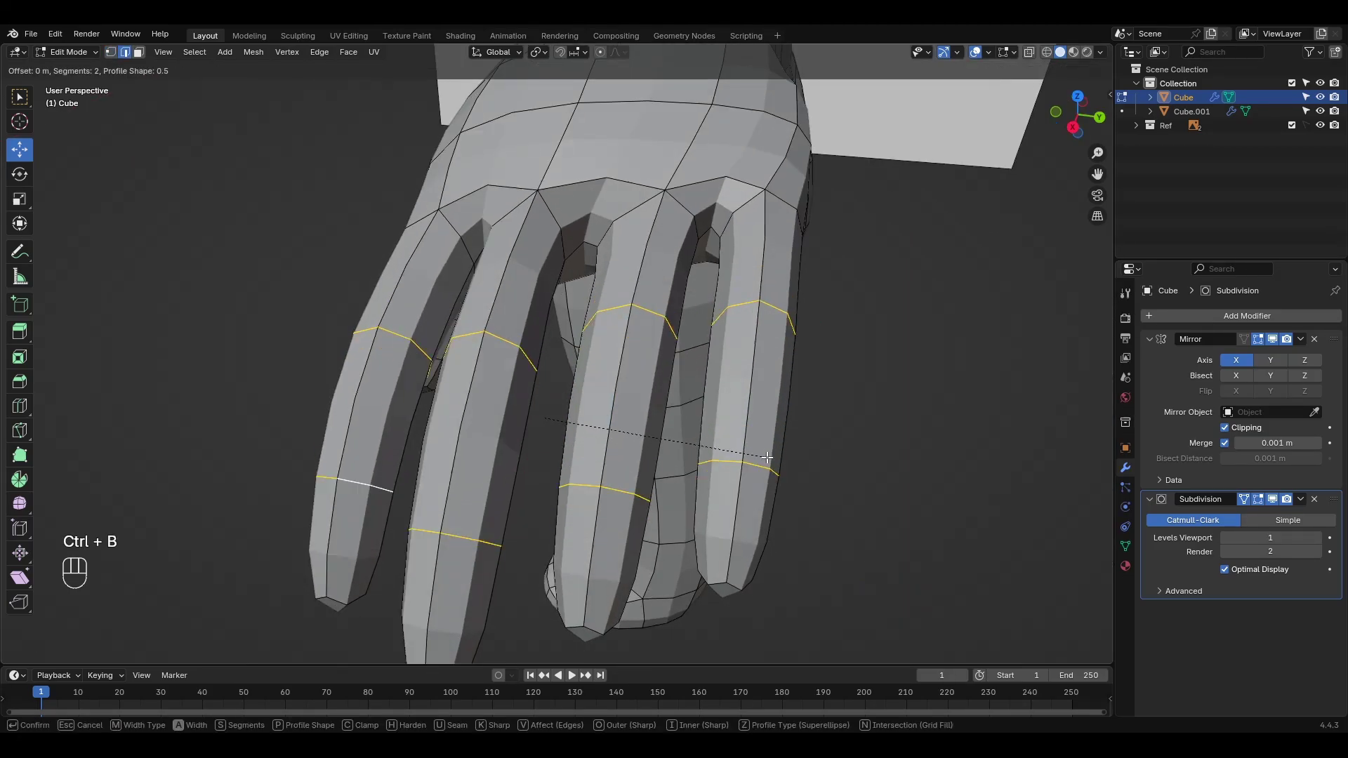
click(799, 464)
Step: Add centred loop cuts between the joints of the fingers
middle_drag(799, 463, 635, 456)
shift+middle_drag(636, 457, 628, 439)
key(ctrl+r)
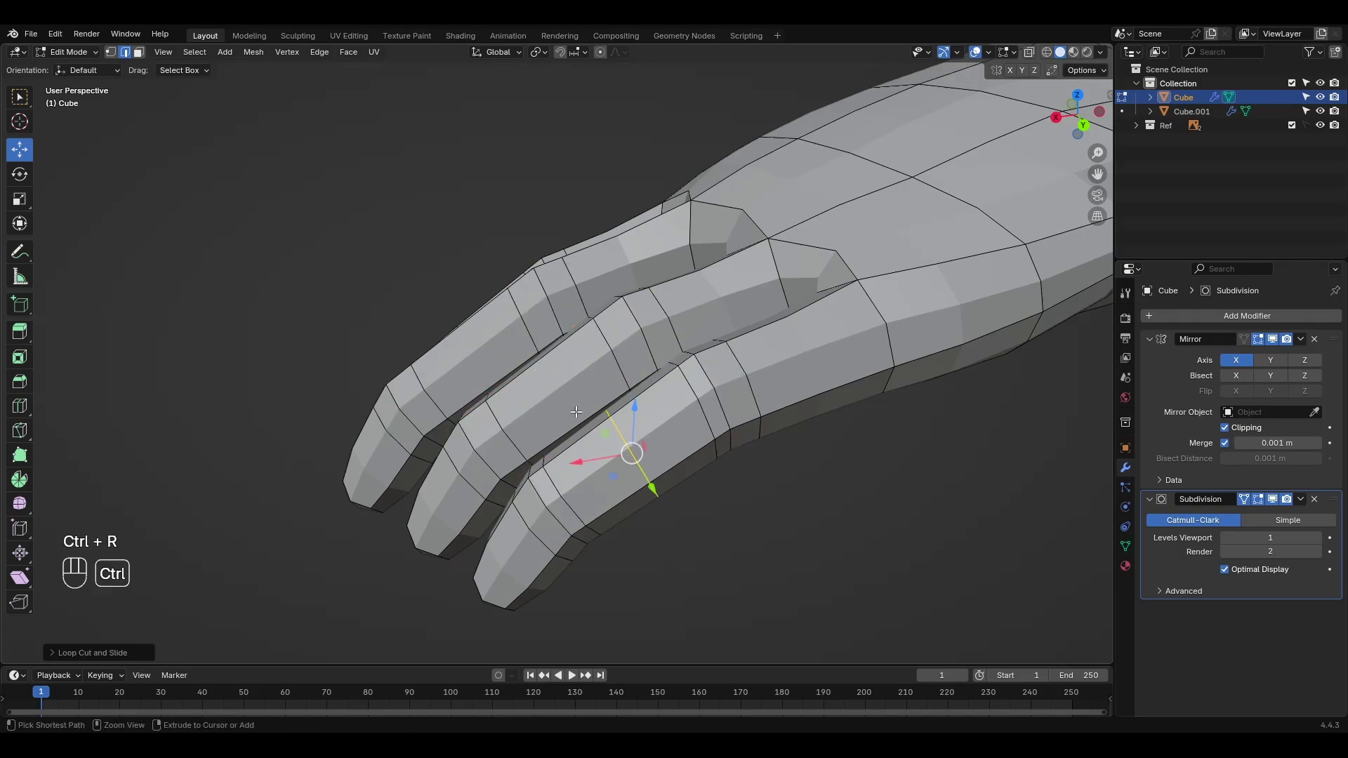
middle_drag(492, 352, 699, 449)
key(ctrl+r)
click(481, 475)
right_click(481, 476)
Step: Bevel the edge loop at the thumb's joint and return to Sculpt Mode
shift+middle_drag(482, 476, 548, 400)
alt+click(419, 457)
shift+middle_drag(421, 456, 507, 447)
click(542, 453)
key(Tab)
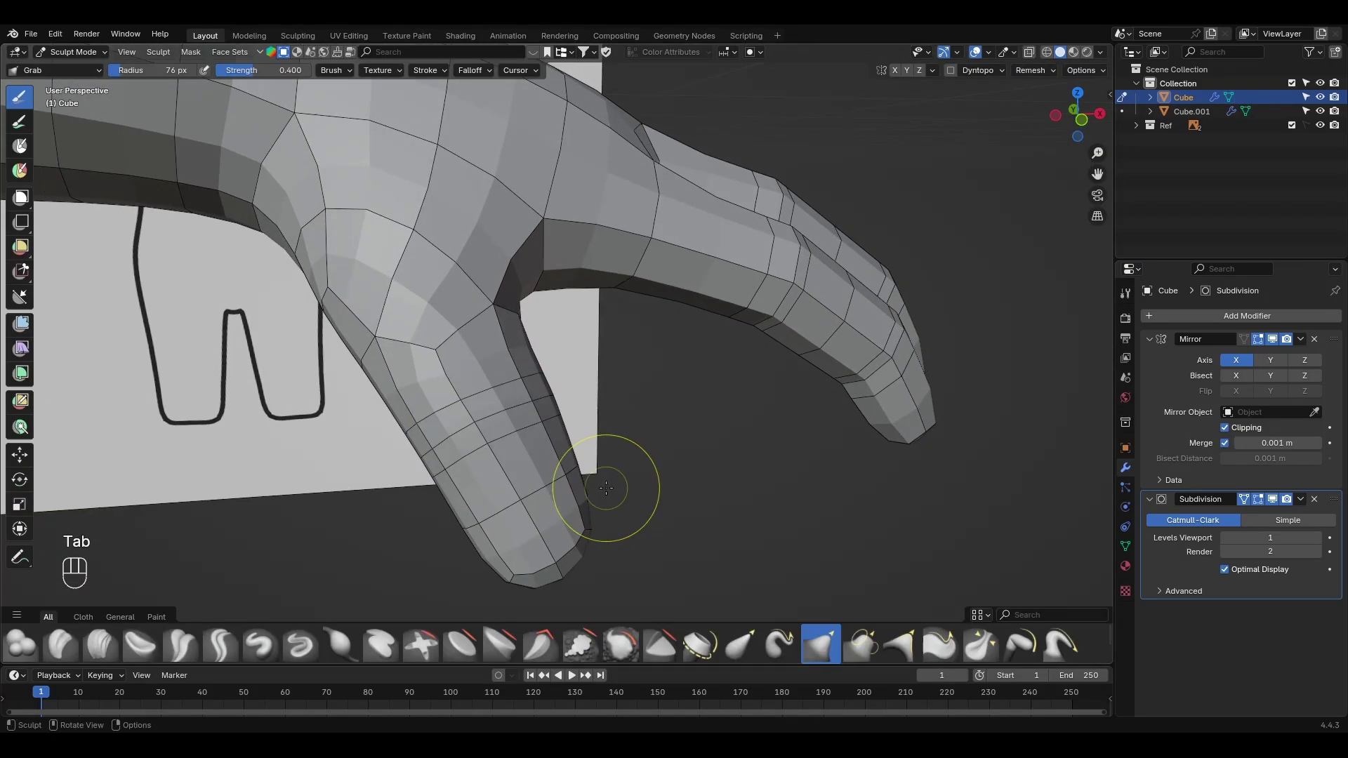
Step: Undo the last change and reshape the base of the fingers with the Grab brush
mouse_move(602, 482)
middle_down()
mouse_move(527, 482)
mouse_move(701, 378)
mouse_move(691, 344)
mouse_move(765, 422)
mouse_move(691, 382)
middle_up()
key(ctrl+z)
mouse_move(692, 382)
mouse_down()
mouse_move(696, 340)
mouse_move(716, 319)
mouse_up()
mouse_move(716, 320)
middle_down()
mouse_move(787, 366)
mouse_move(759, 400)
mouse_move(740, 327)
mouse_move(730, 404)
middle_up()
Step: Reposition the vertices in the gaps between the fingers in Edit Mode
key(Tab)
key(1)
click(753, 402)
drag(731, 404, 732, 419)
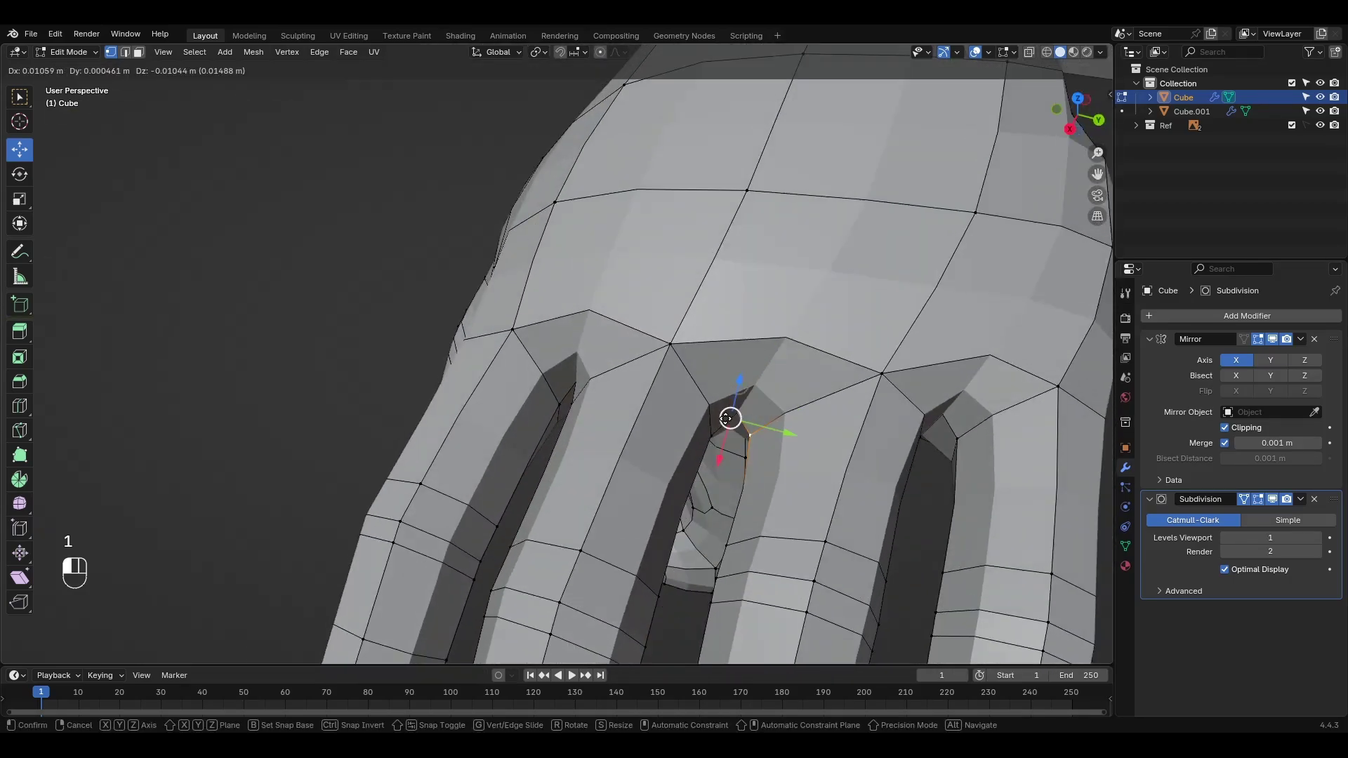
drag(883, 368, 848, 374)
click(848, 374)
middle_drag(848, 374, 658, 315)
Step: Duplicate the upper rim edges of the eye socket, separate them as a new object and open it in Edit Mode
click(569, 426)
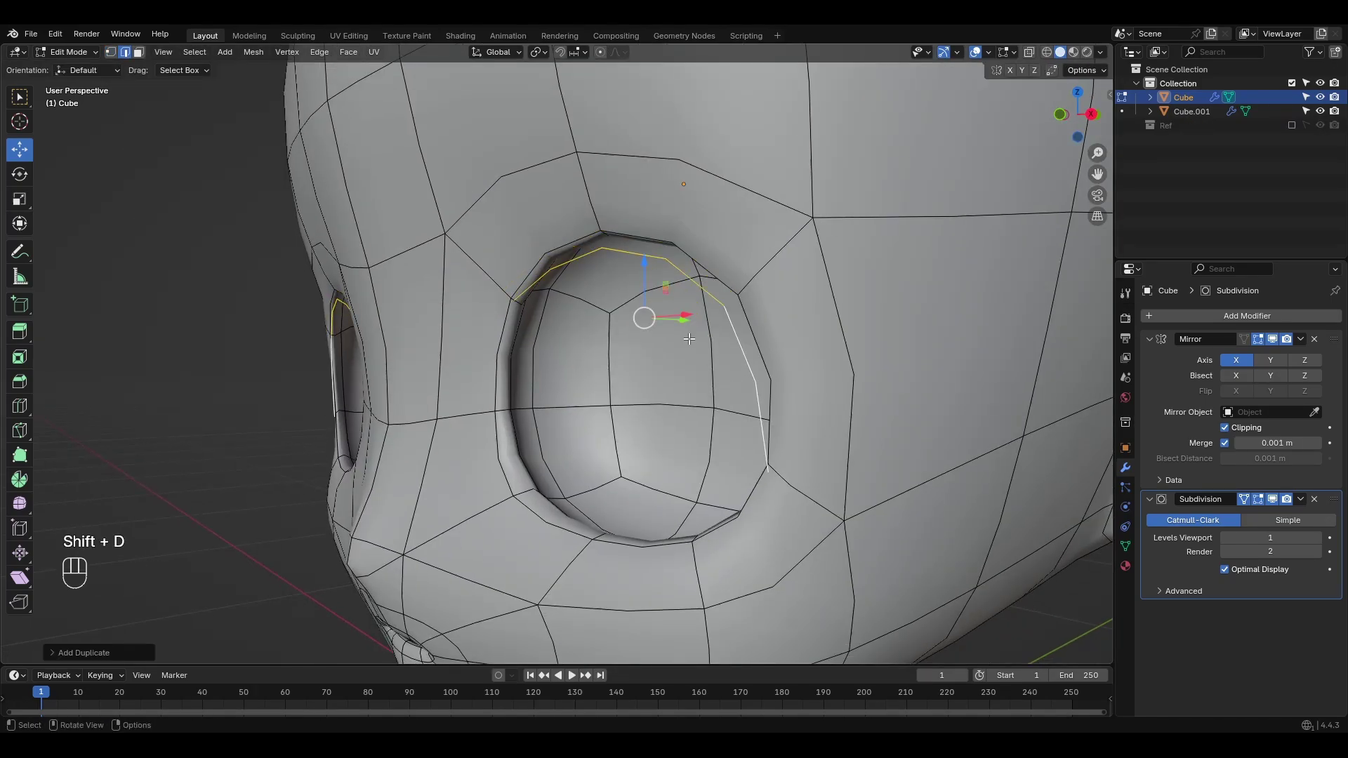
key(p)
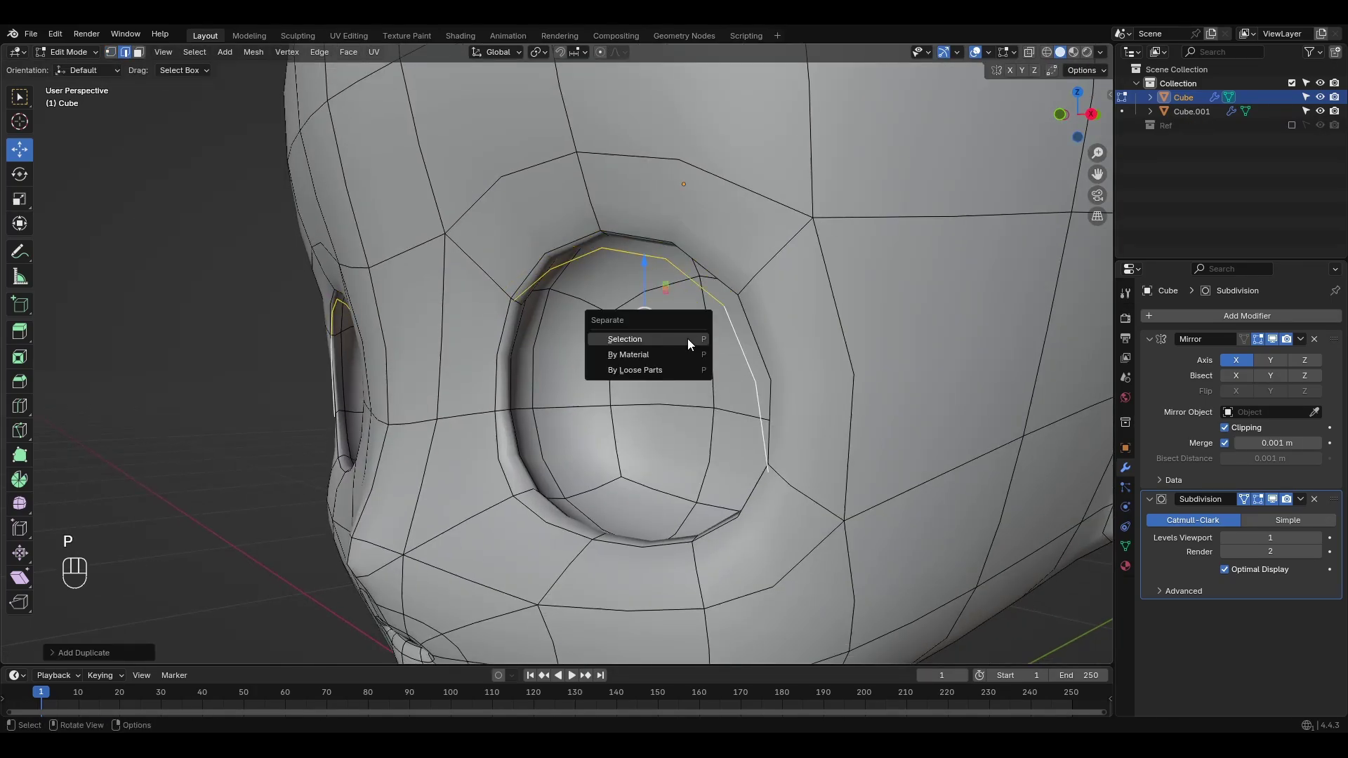
click(688, 338)
key(Tab)
click(695, 281)
key(Tab)
Step: Extrude the separated rim edges upward into an eyelash strip and pull the new edges forward along Y
alt+middle_drag(681, 288, 676, 320)
drag(733, 375, 728, 376)
key(e)
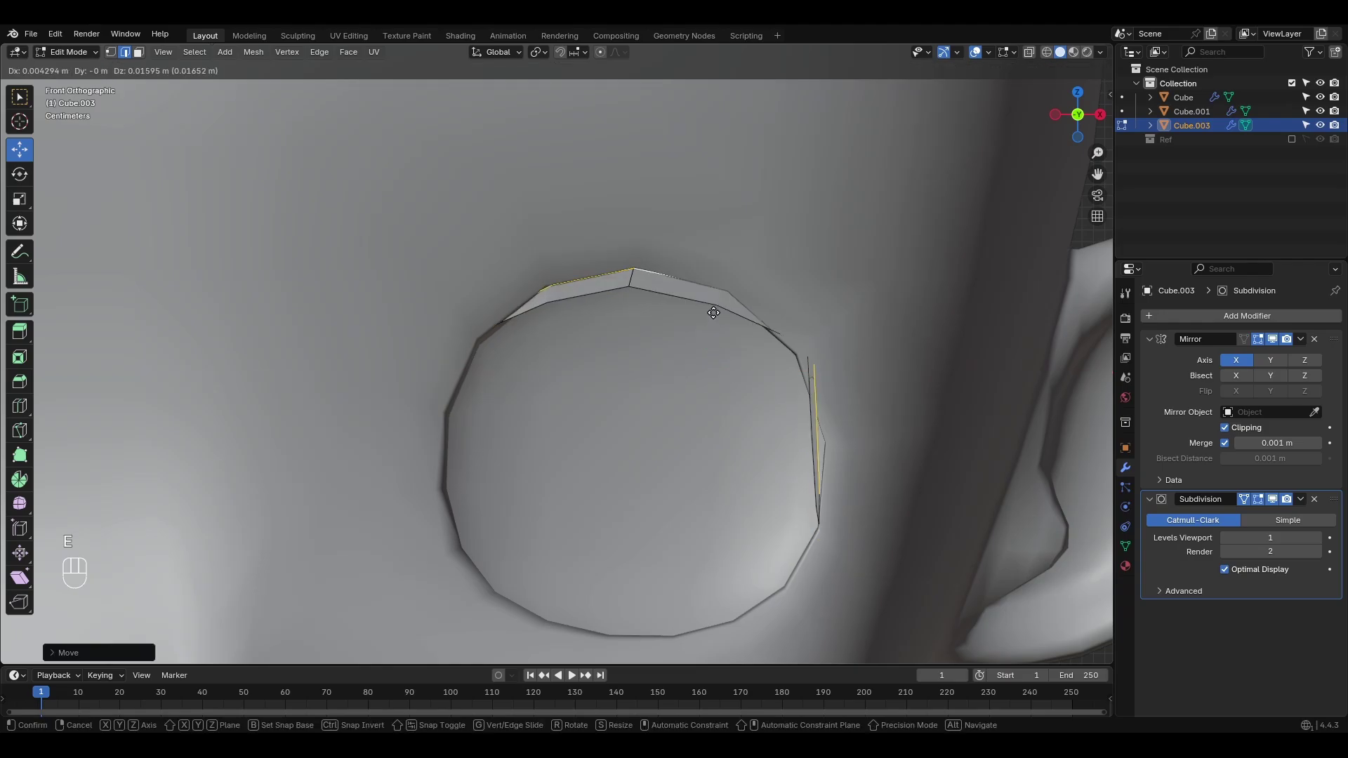
click(716, 301)
middle_drag(730, 304, 598, 315)
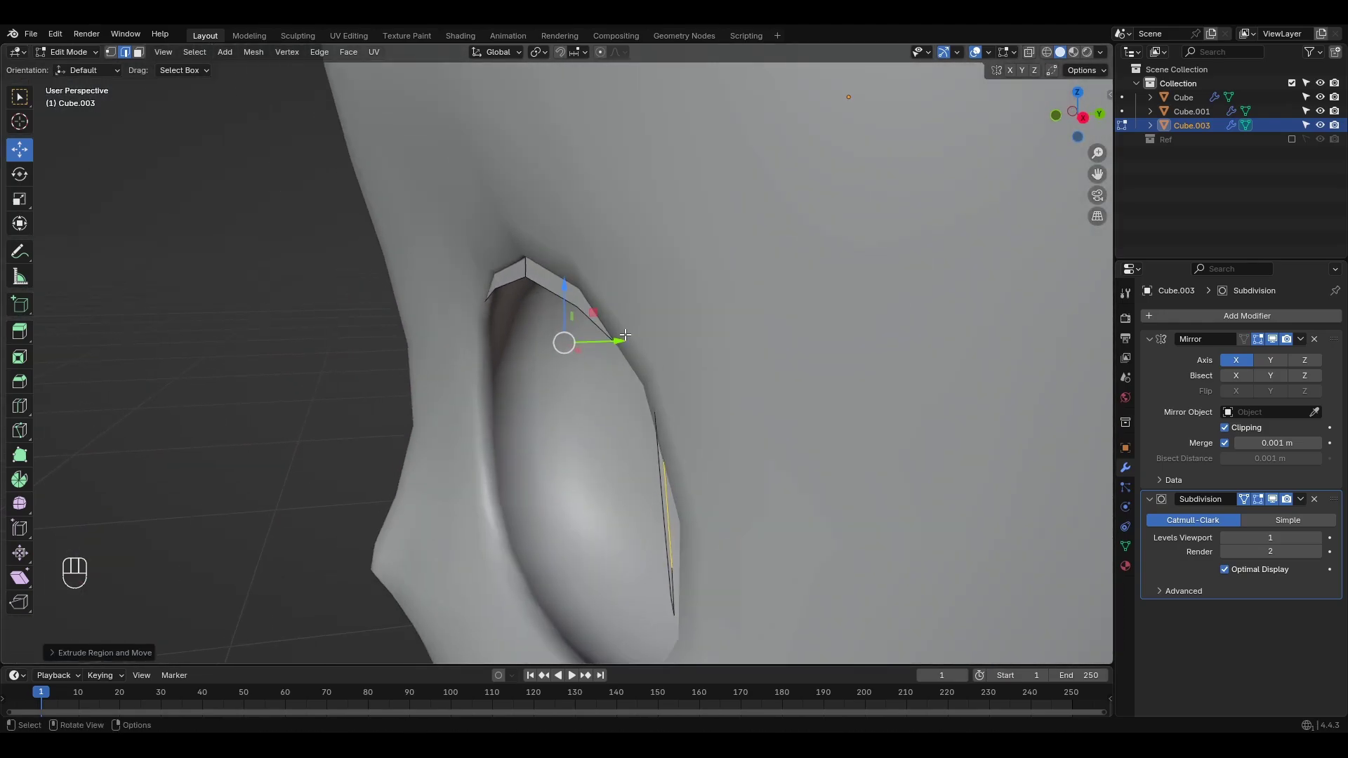
drag(622, 338, 595, 348)
Step: Reposition the outer corner vertices of the eyelash strip in front view
key(KP_1)
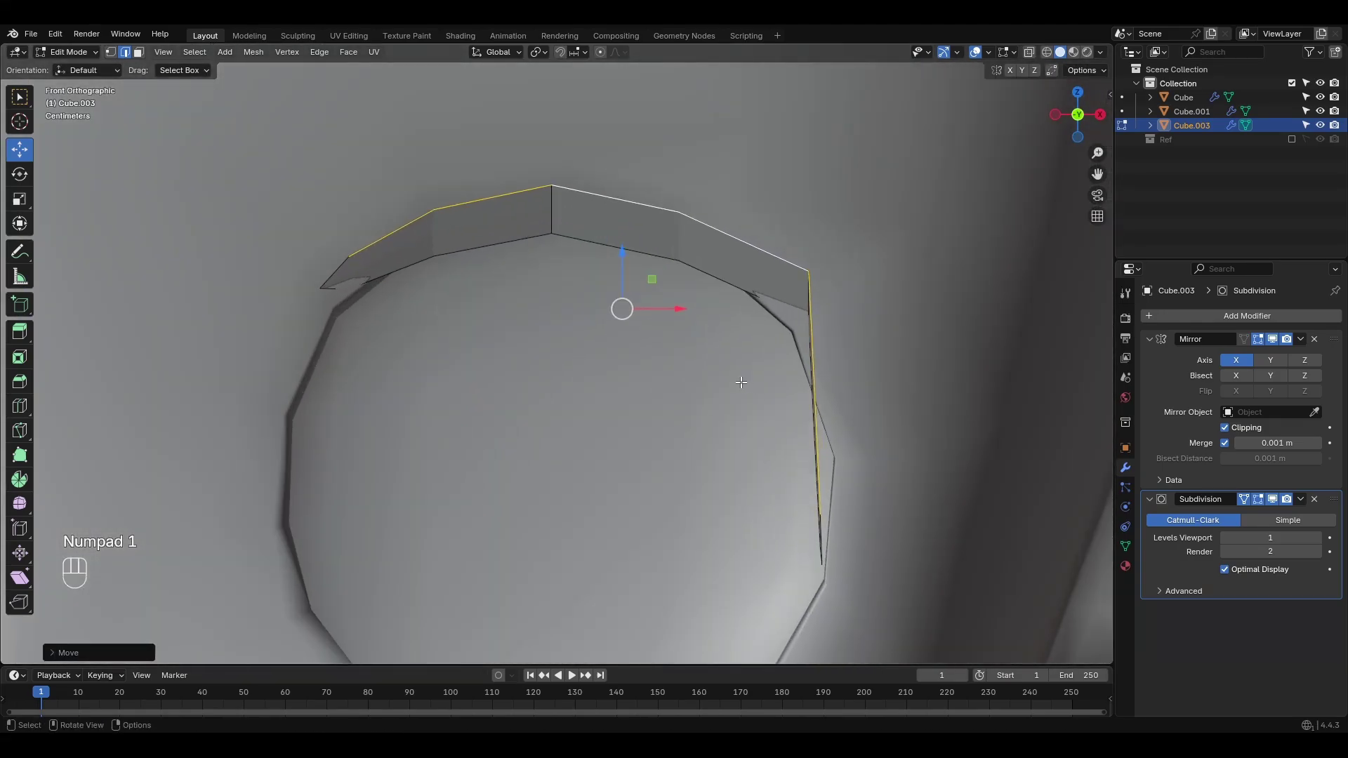
drag(805, 329, 777, 343)
click(821, 517)
drag(823, 522, 836, 555)
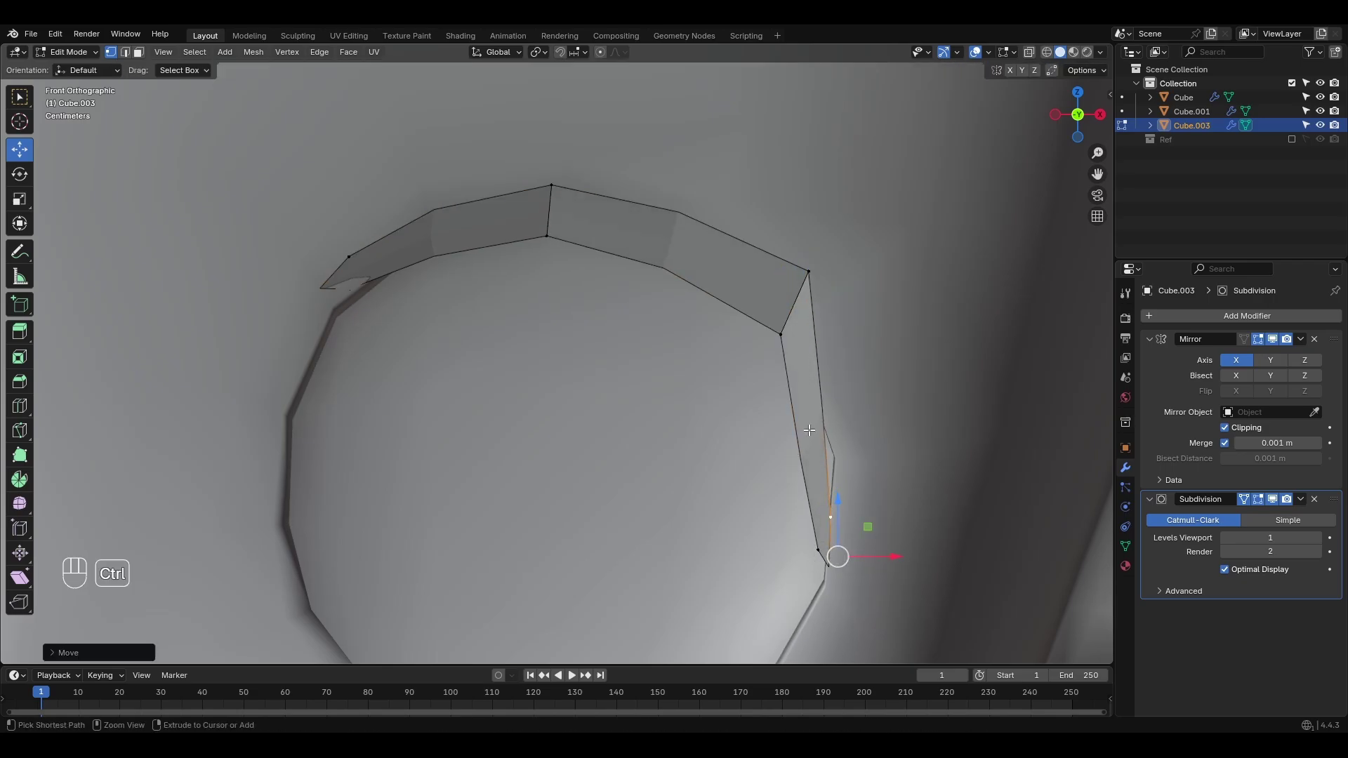
Step: Add a loop cut across the strip's outer side and move its vertices outward to round the curve
key(ctrl+r)
double_click(816, 445)
drag(816, 446, 863, 440)
click(821, 572)
drag(821, 602, 814, 595)
Step: Reposition the vertices at the inner end of the eyelash strip along the eye socket's rim
shift+middle_drag(641, 335, 748, 368)
drag(463, 363, 414, 314)
drag(418, 349, 403, 385)
click(456, 292)
Step: Add loop cuts across the strip's upper arc and move them to follow the eye's round outline
click(717, 273)
right_click(717, 273)
drag(790, 268, 806, 242)
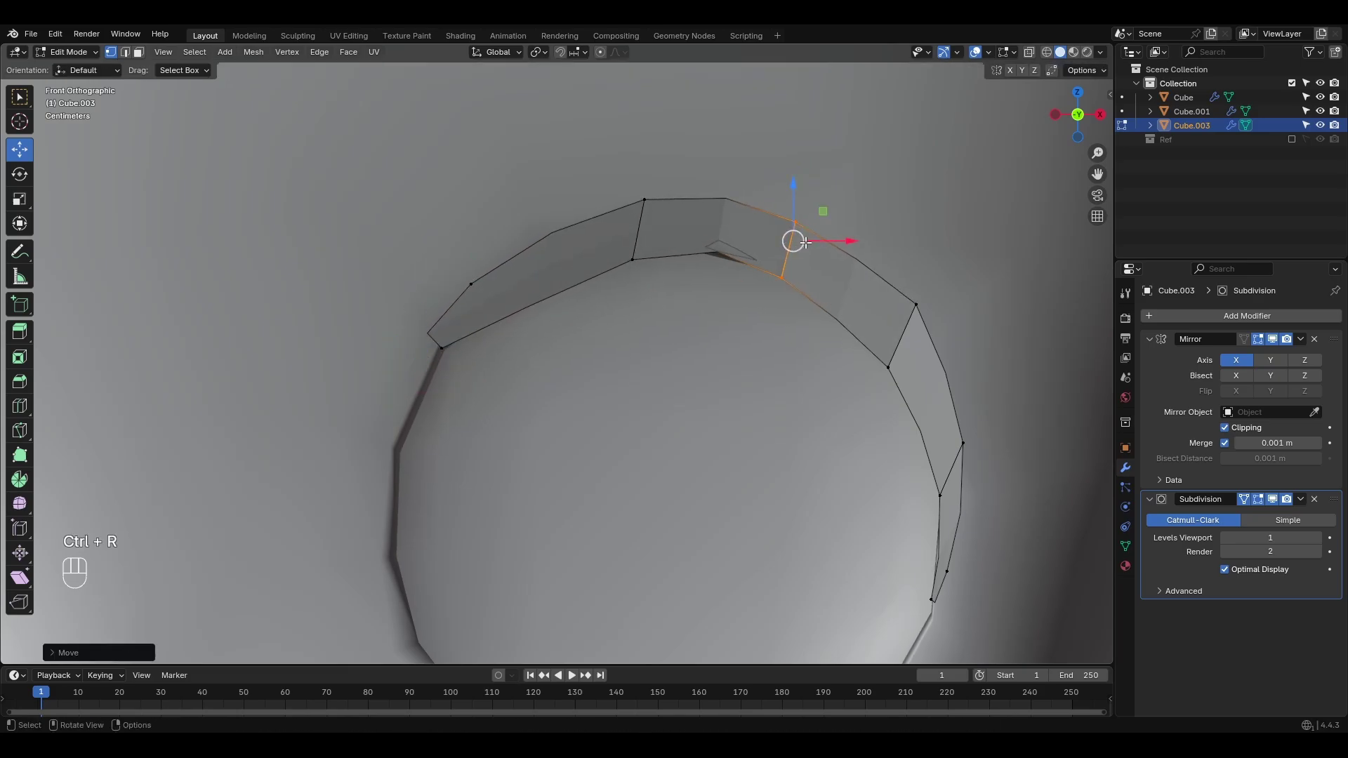
click(554, 274)
right_click(554, 274)
click(523, 309)
drag(522, 310, 548, 275)
click(651, 246)
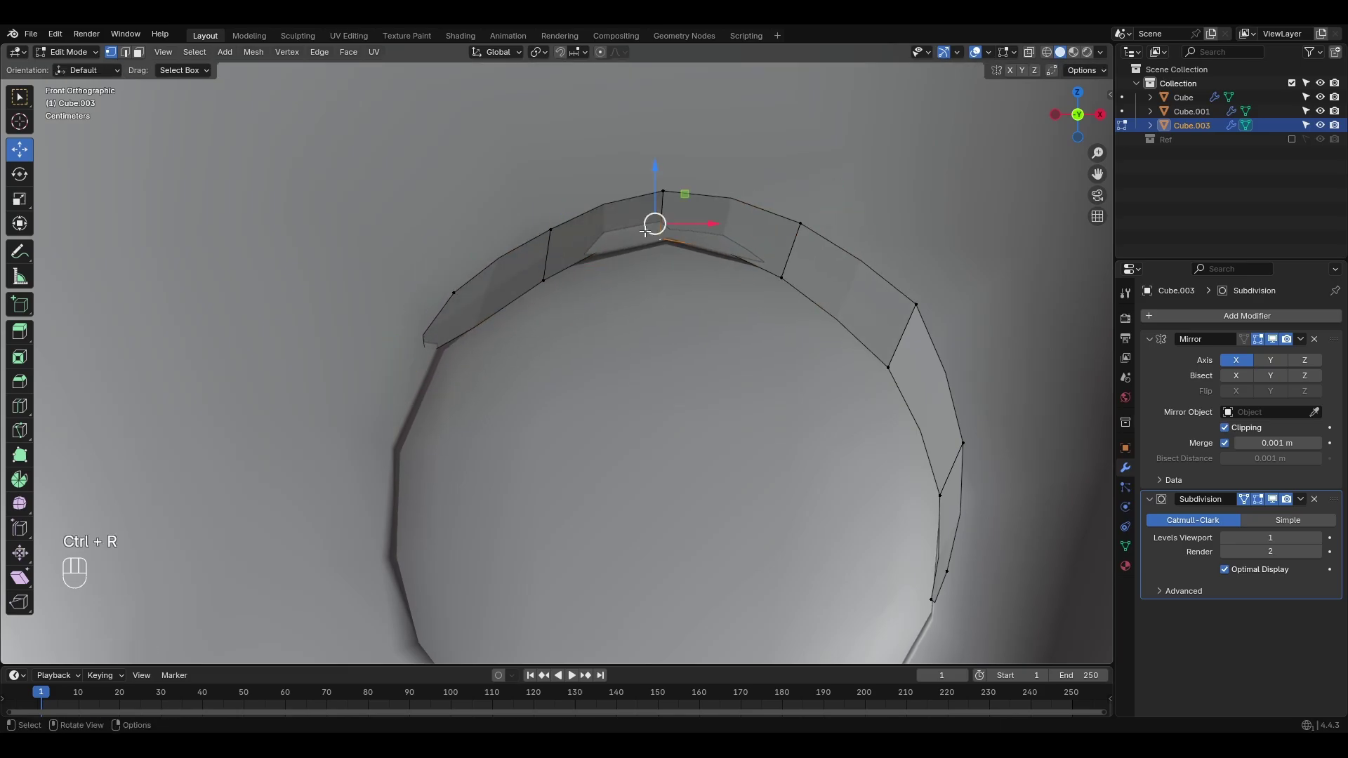
drag(657, 230, 663, 254)
drag(671, 184, 672, 184)
Step: Add a lengthwise loop cut along the eyelash strip, pulled forward along Y, and crease its edges
shift+middle_drag(883, 367, 666, 269)
click(684, 182)
right_click(685, 181)
drag(608, 271, 577, 277)
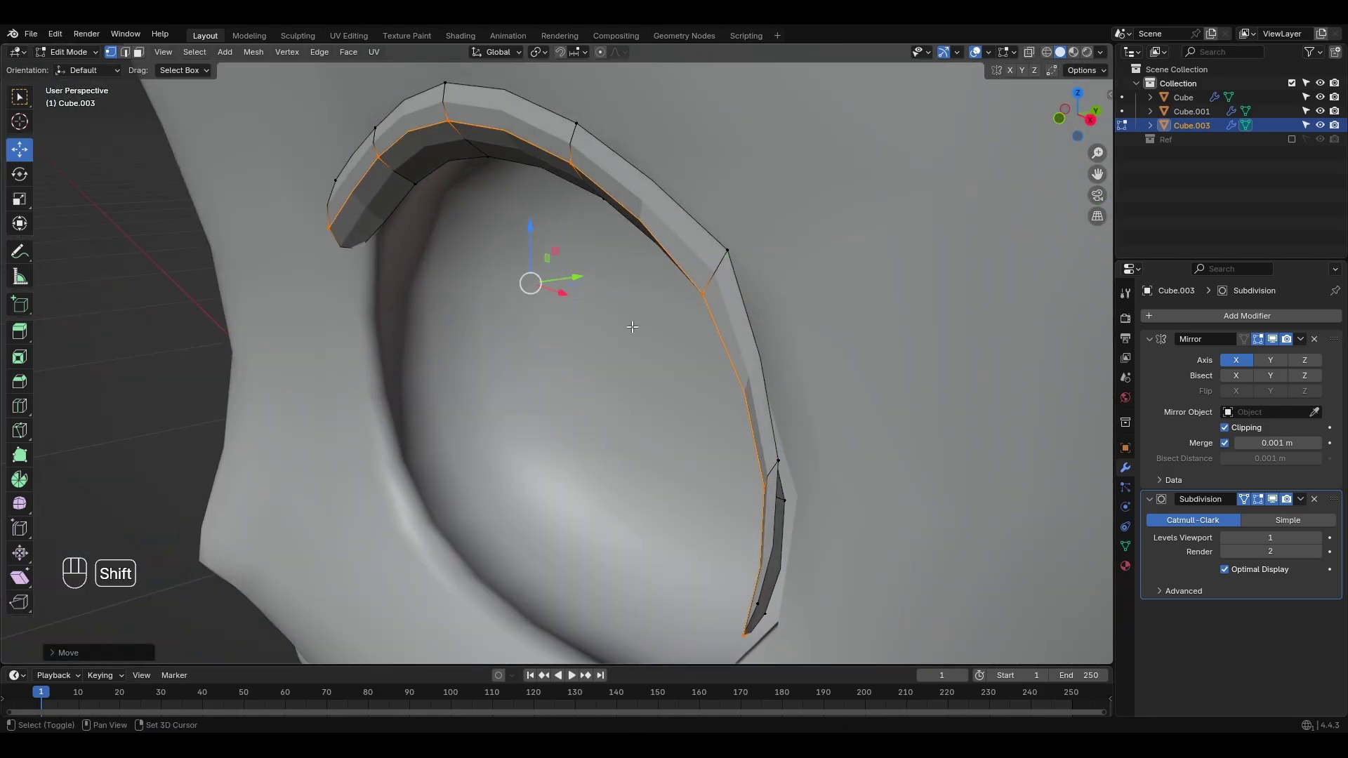
key(shift+e)
Step: Adjust the lower-edge vertices at the inner end of the eyelash strip in front view
key(KP_1)
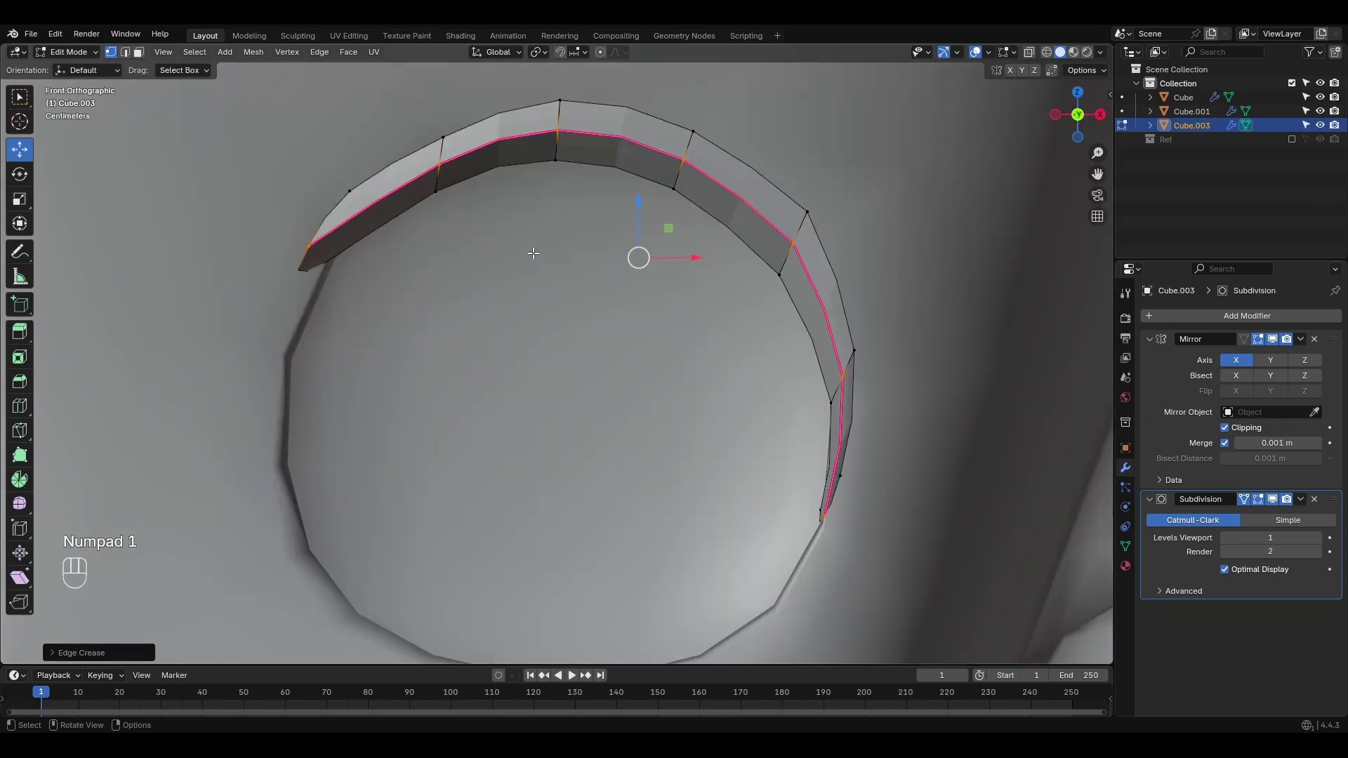
scroll(533, 256, up, 2)
shift+middle_drag(441, 167, 565, 255)
click(522, 168)
drag(525, 169, 508, 162)
shift+middle_drag(414, 392, 433, 370)
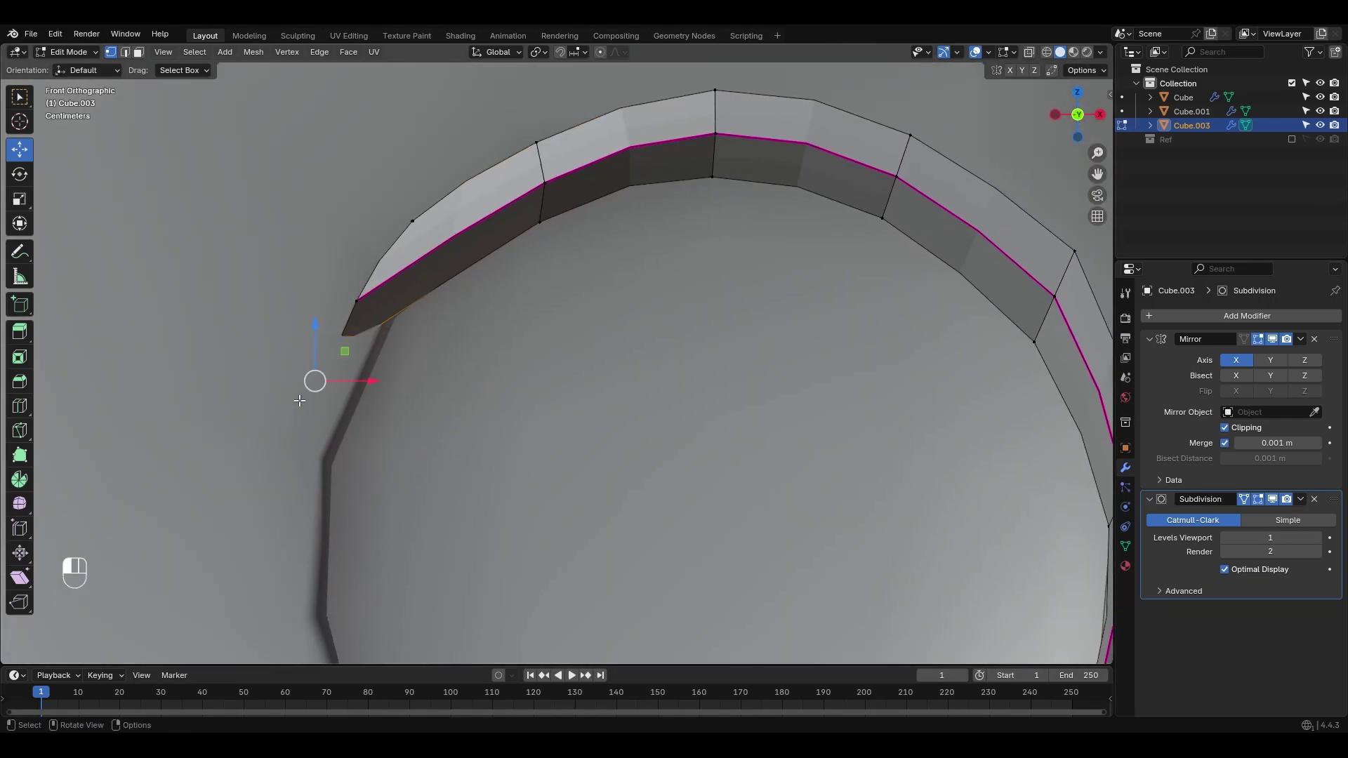
drag(316, 382, 336, 382)
Step: Refine the creased and upper vertices from the strip's inner tip toward the top of the arc
click(356, 301)
drag(357, 301, 368, 339)
click(411, 221)
drag(397, 176, 398, 204)
shift+middle_drag(614, 270, 446, 372)
click(547, 193)
drag(543, 172, 542, 178)
Step: Recalculate the strip's normals and reposition the cross loop and lower-edge vertices along its outer curve
shift+middle_drag(912, 435, 754, 337)
drag(817, 493, 819, 478)
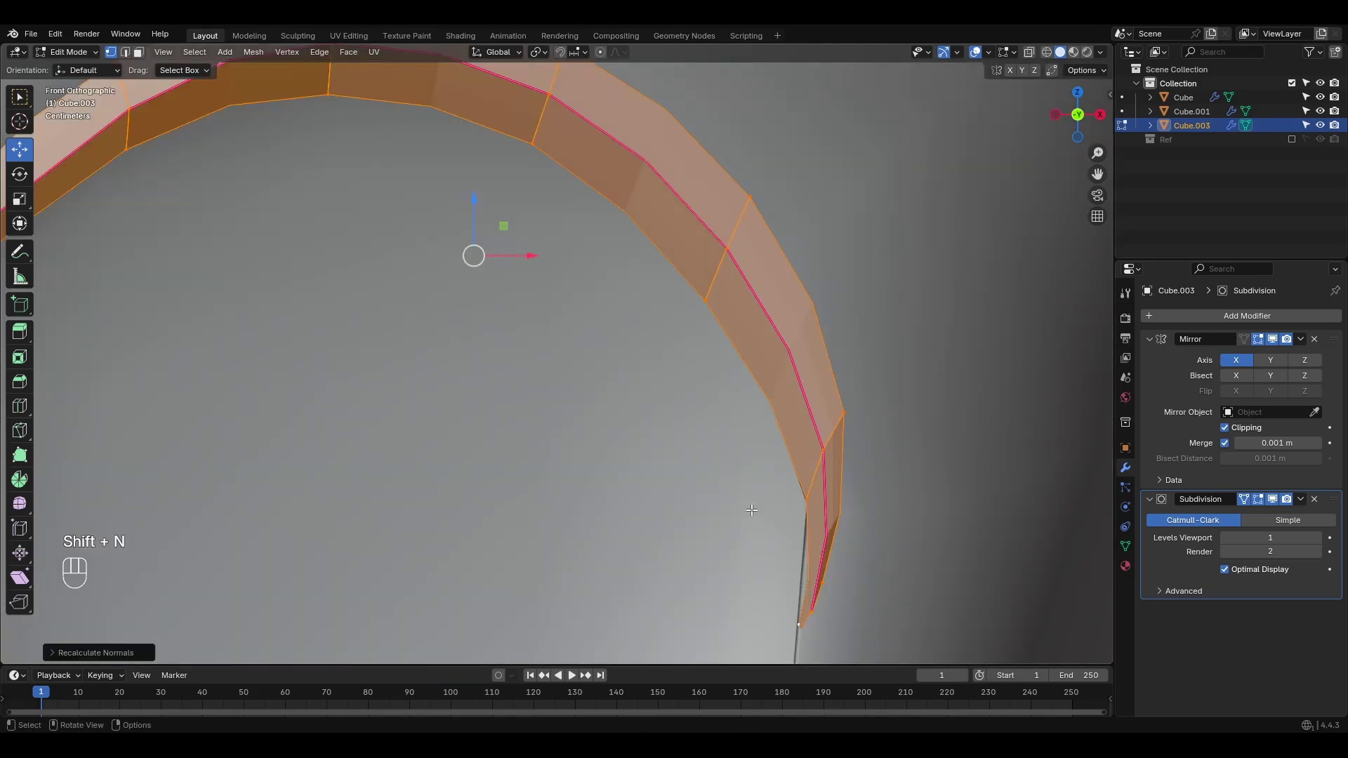
shift+middle_drag(734, 283, 725, 271)
alt+click(720, 263)
drag(732, 227, 752, 195)
shift+middle_drag(753, 196, 703, 147)
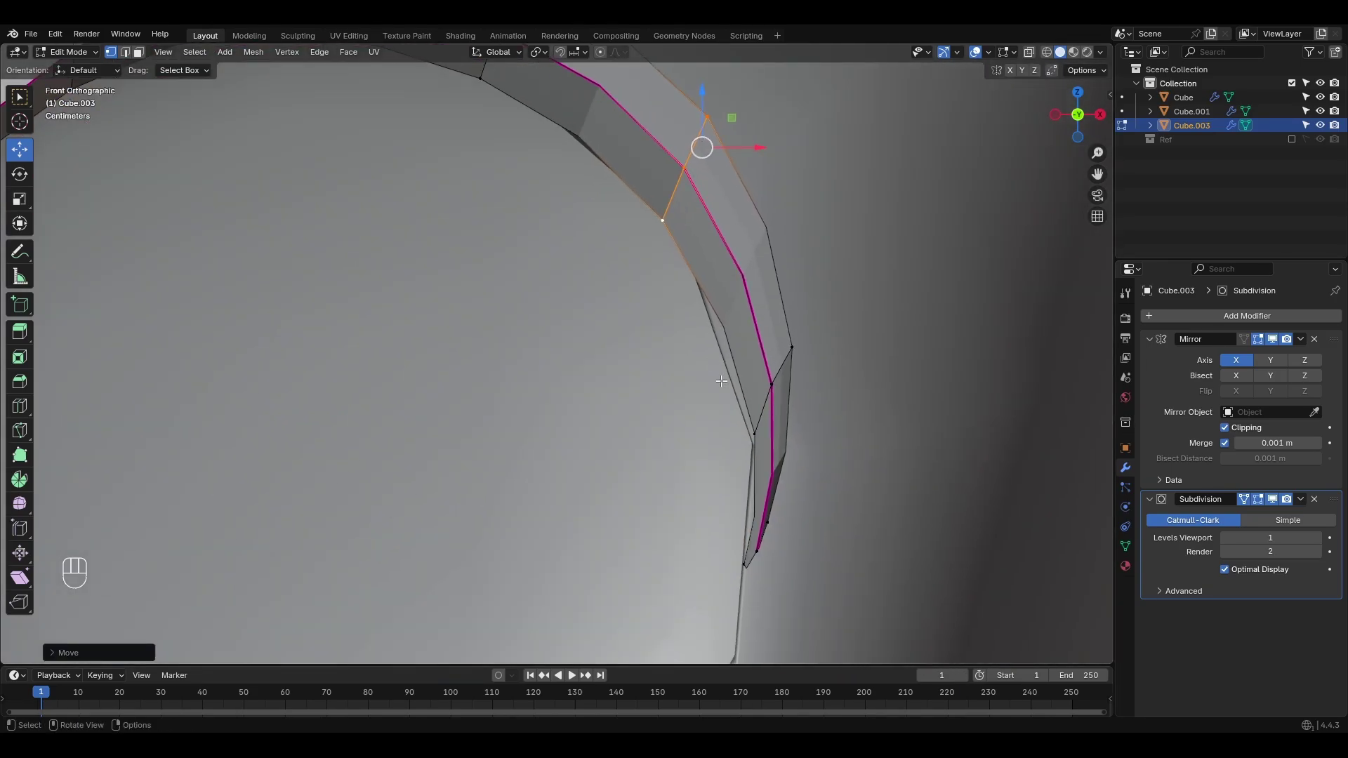
click(753, 435)
drag(776, 454, 746, 420)
Step: Extrude the edges near the strip's outer lower end outward and scale them into a small lash point
alt+click(778, 478)
scroll(779, 478, down, 1)
shift+middle_drag(778, 478, 695, 533)
key(s)
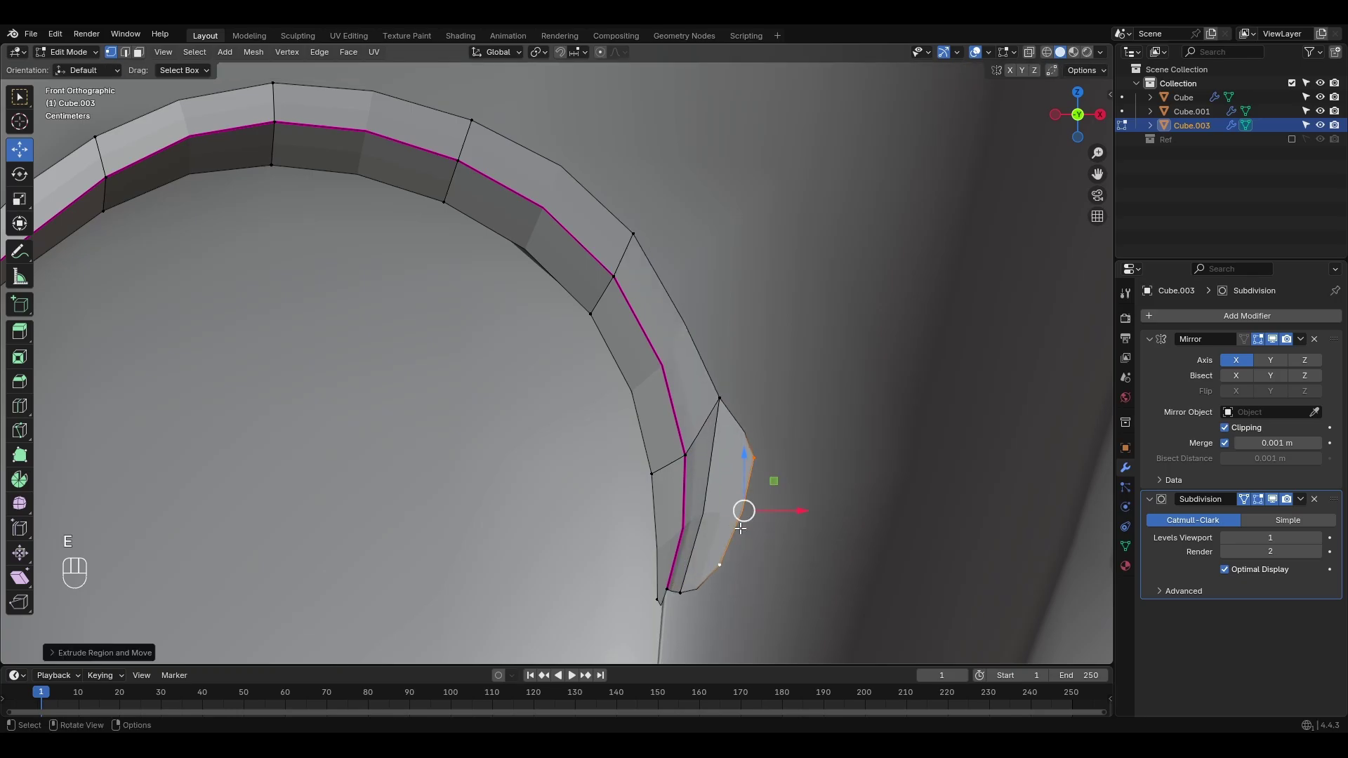
click(745, 512)
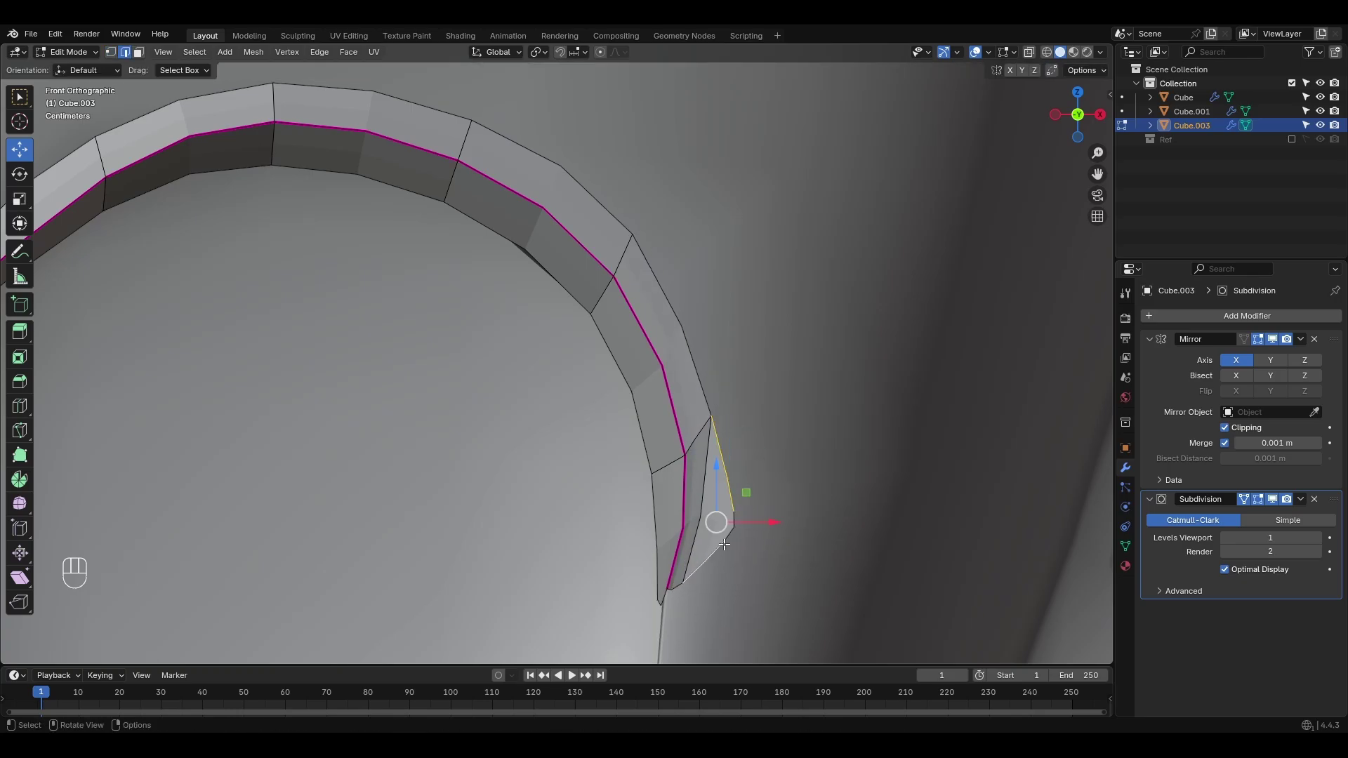
Step: Apply Shade Auto Smooth to the eyelash object in Object Mode
key(Tab)
right_click(711, 473)
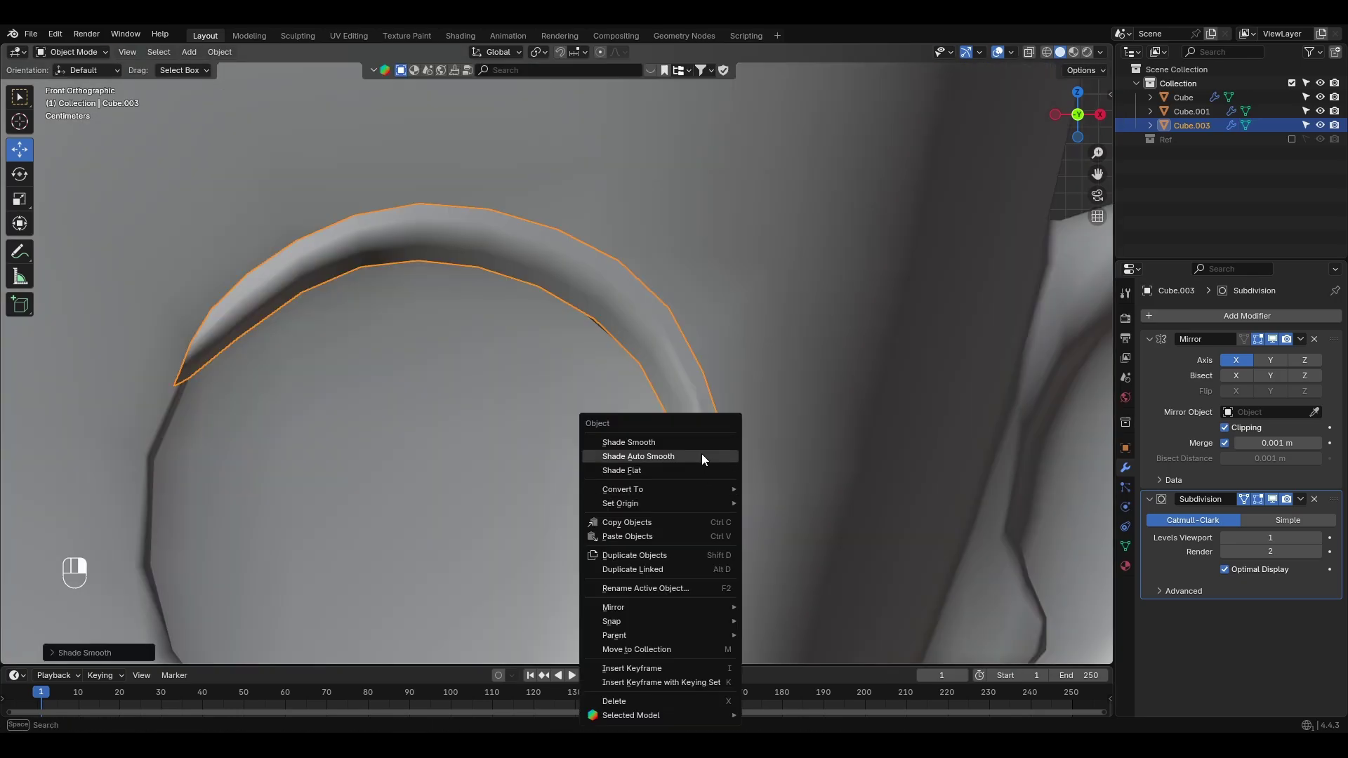
click(701, 456)
Step: Select the vertices at the strip's outer lower end in Edit Mode and move them back along Y
scroll(702, 449, down, 1)
shift+middle_drag(660, 428, 592, 488)
key(Tab)
drag(621, 501, 622, 542)
right_click(622, 542)
drag(680, 587, 427, 476)
drag(594, 521, 618, 520)
Step: Shift the vertices along the strip's outer side in depth so it follows the face surface
drag(591, 460, 470, 399)
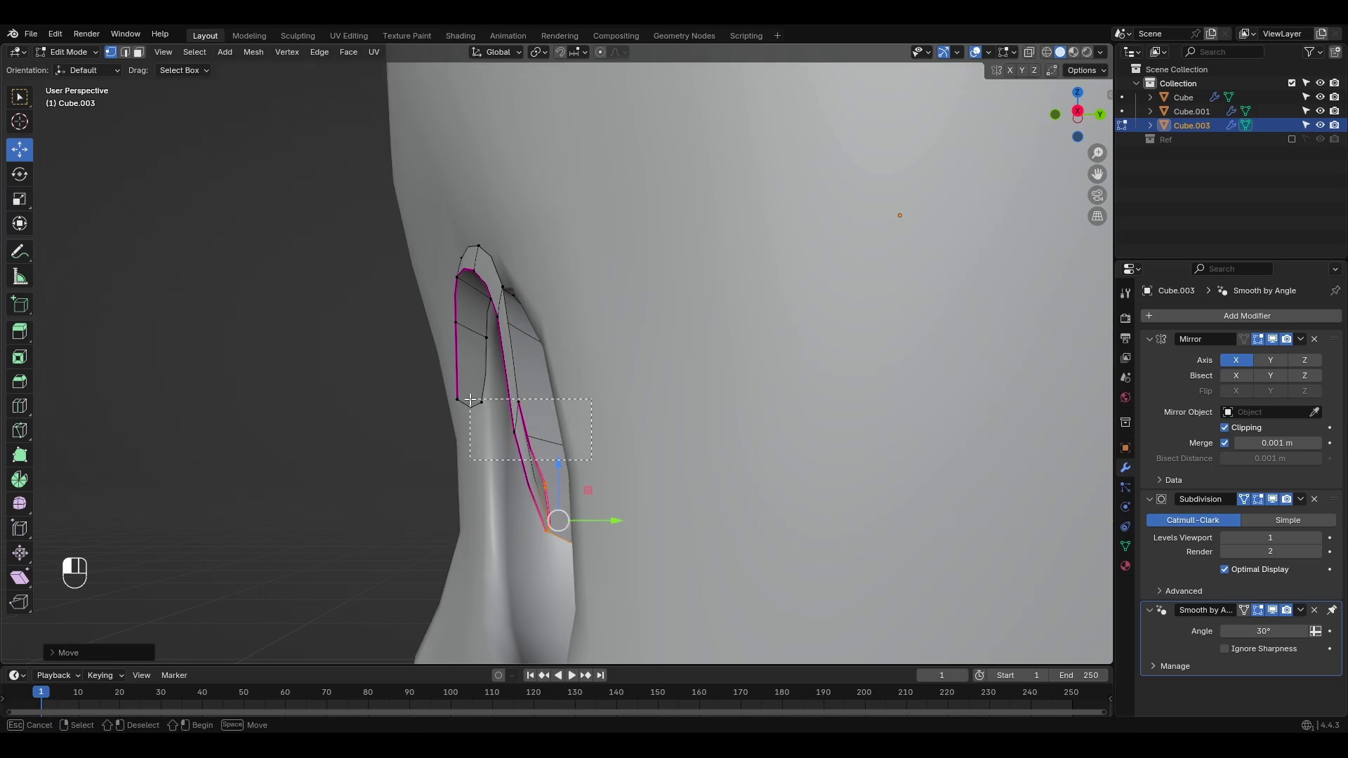
shift+click(518, 404)
middle_drag(520, 404, 523, 446)
drag(550, 503, 576, 503)
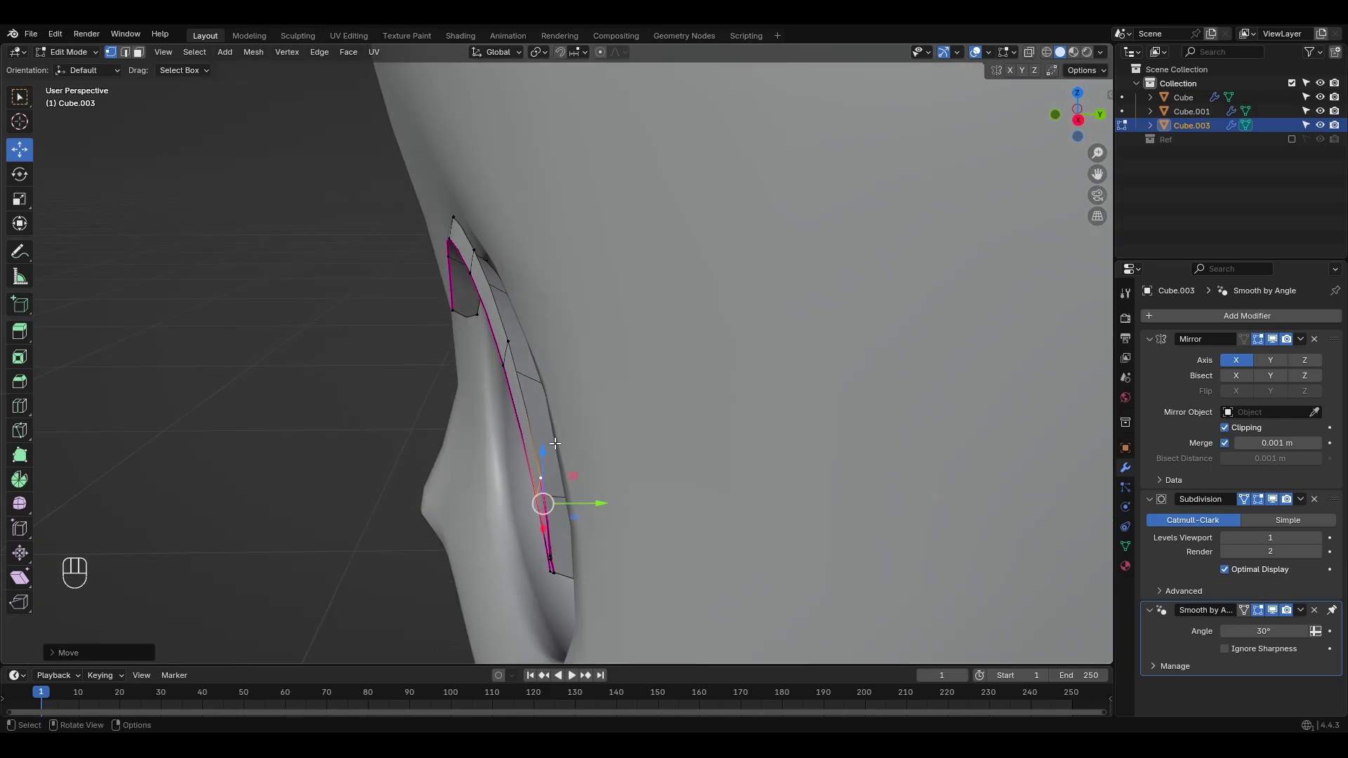
drag(538, 349, 534, 349)
Step: Adjust the vertex pairs at the strip's arc and outer lash point along Y, viewed from the opposite side
middle_drag(534, 349, 790, 456)
scroll(790, 457, up, 3)
click(523, 398)
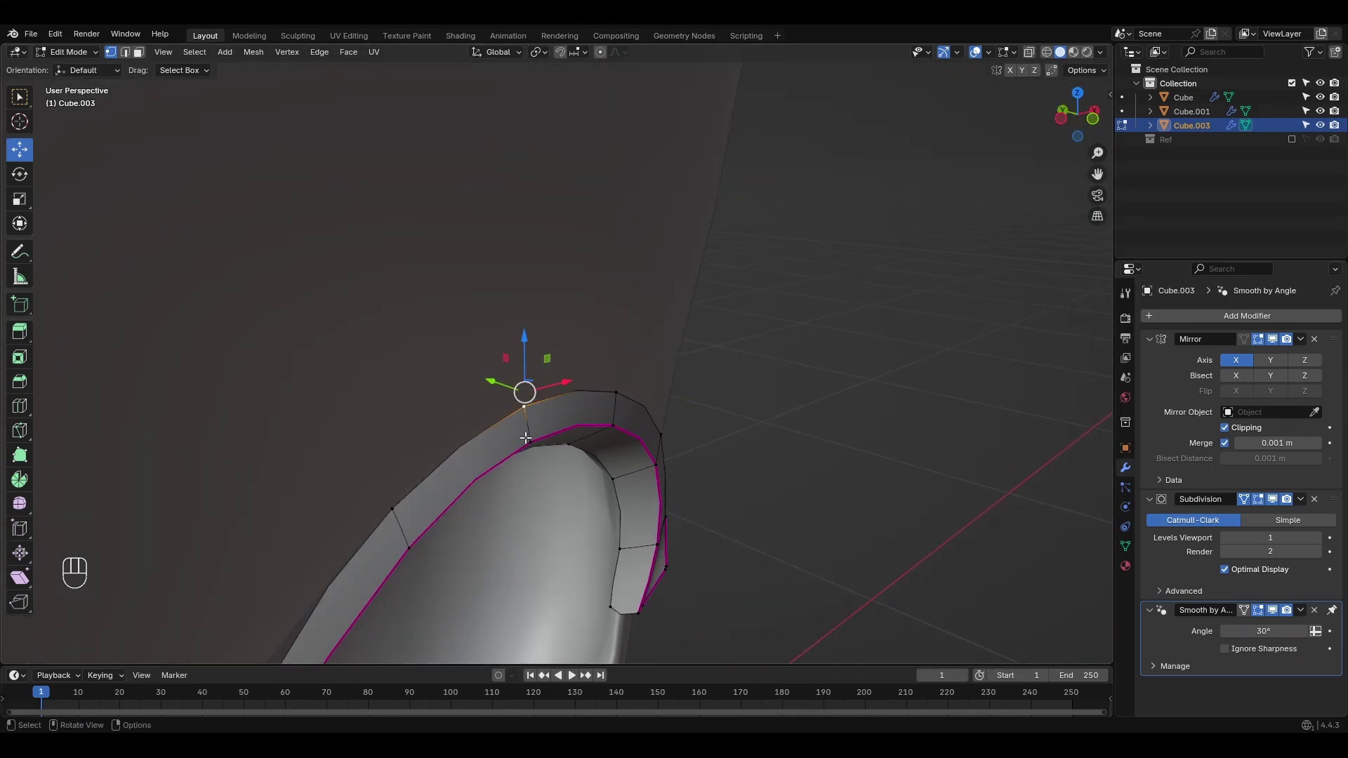
shift+click(524, 436)
middle_drag(524, 437, 535, 411)
shift+middle_drag(479, 537, 515, 443)
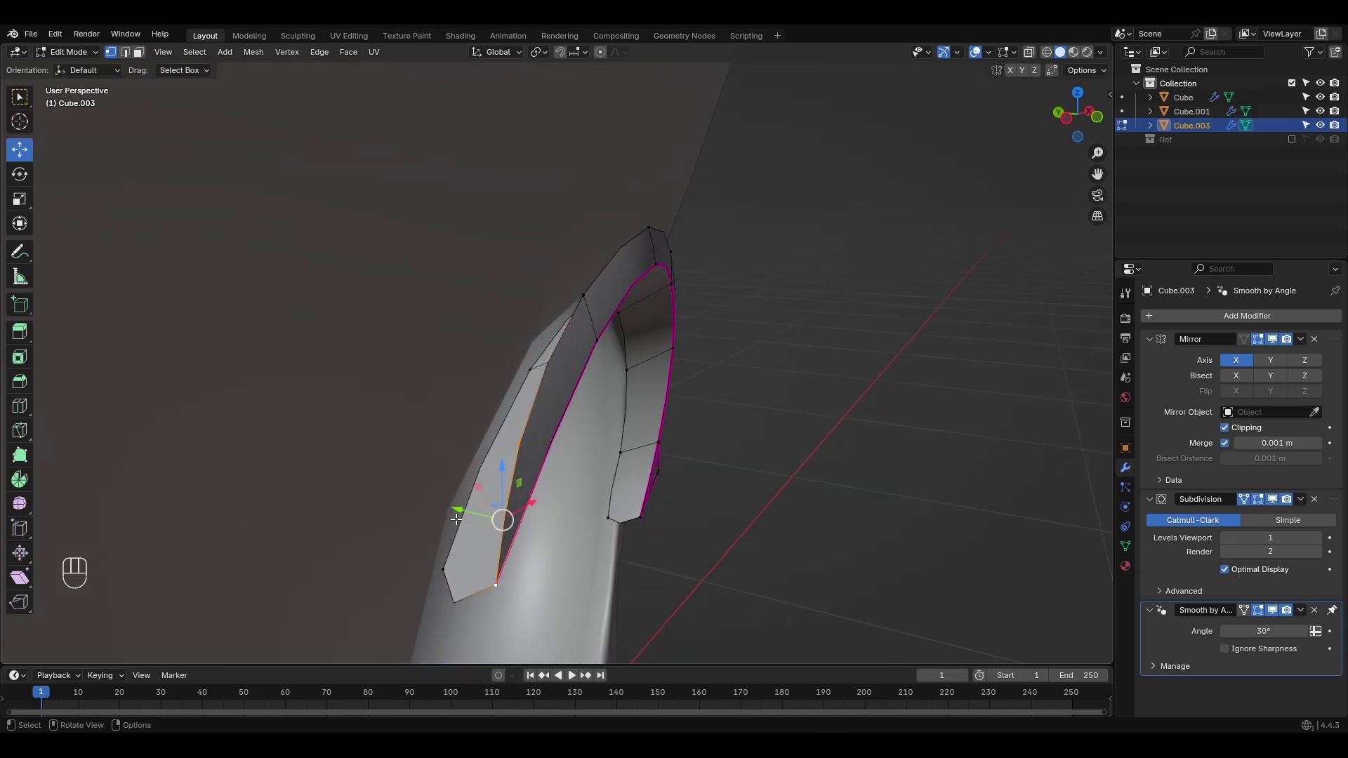
drag(456, 518, 436, 514)
click(483, 584)
drag(364, 622, 350, 617)
Step: Extrude the strip's lower edge along Y toward the eyeball
middle_drag(557, 308, 899, 485)
scroll(435, 388, up, 2)
scroll(524, 487, down, 3)
key(e)
key(y)
click(563, 475)
Step: Move the vertex on the strip's inner row near the upper outer curve to even its spacing
scroll(898, 485, up, 3)
click(896, 383)
drag(912, 382, 882, 374)
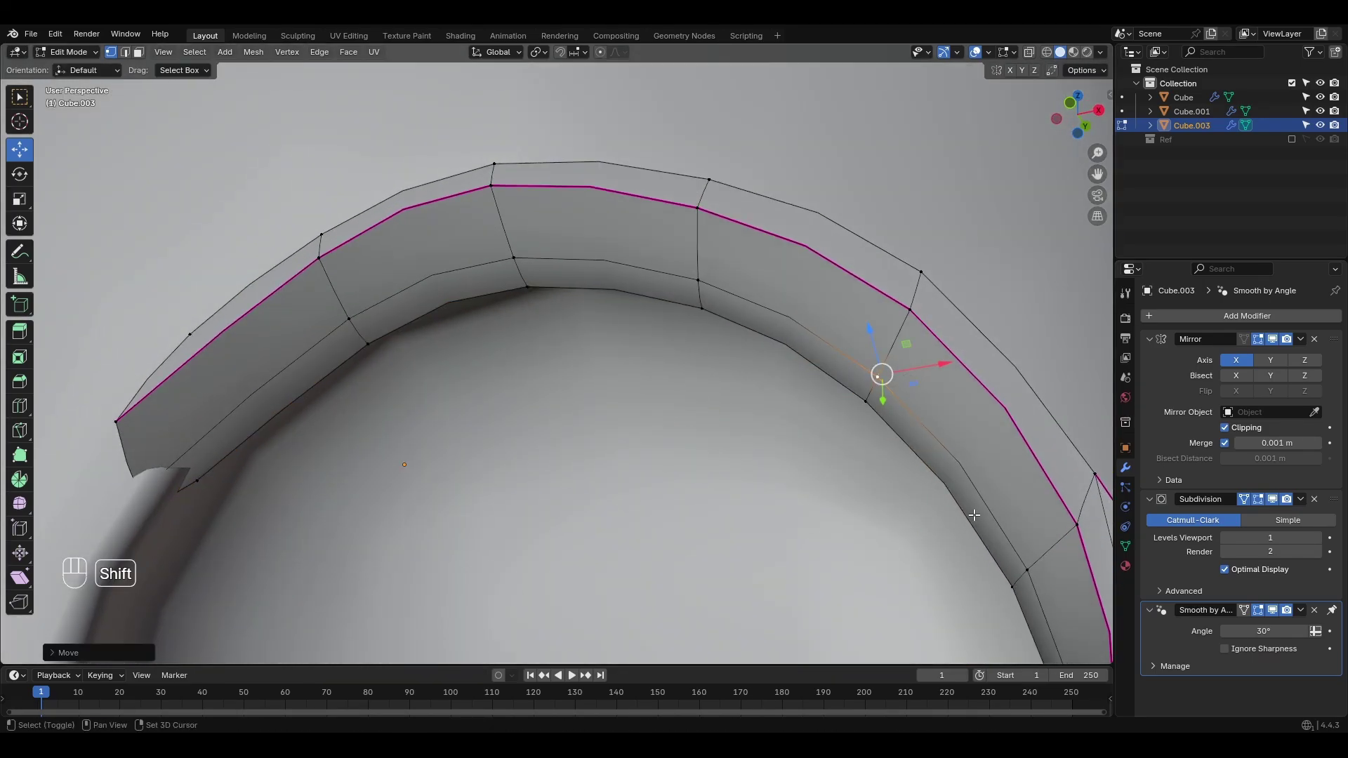
Step: Fine-tune the positions of the lash strip's inner-row vertices along the outer curve and at the inner end
shift+middle_drag(973, 515, 825, 354)
click(872, 398)
drag(886, 401, 881, 404)
shift+middle_drag(581, 382, 969, 409)
click(391, 391)
middle_drag(394, 393, 428, 365)
drag(430, 323, 422, 352)
middle_drag(439, 351, 393, 421)
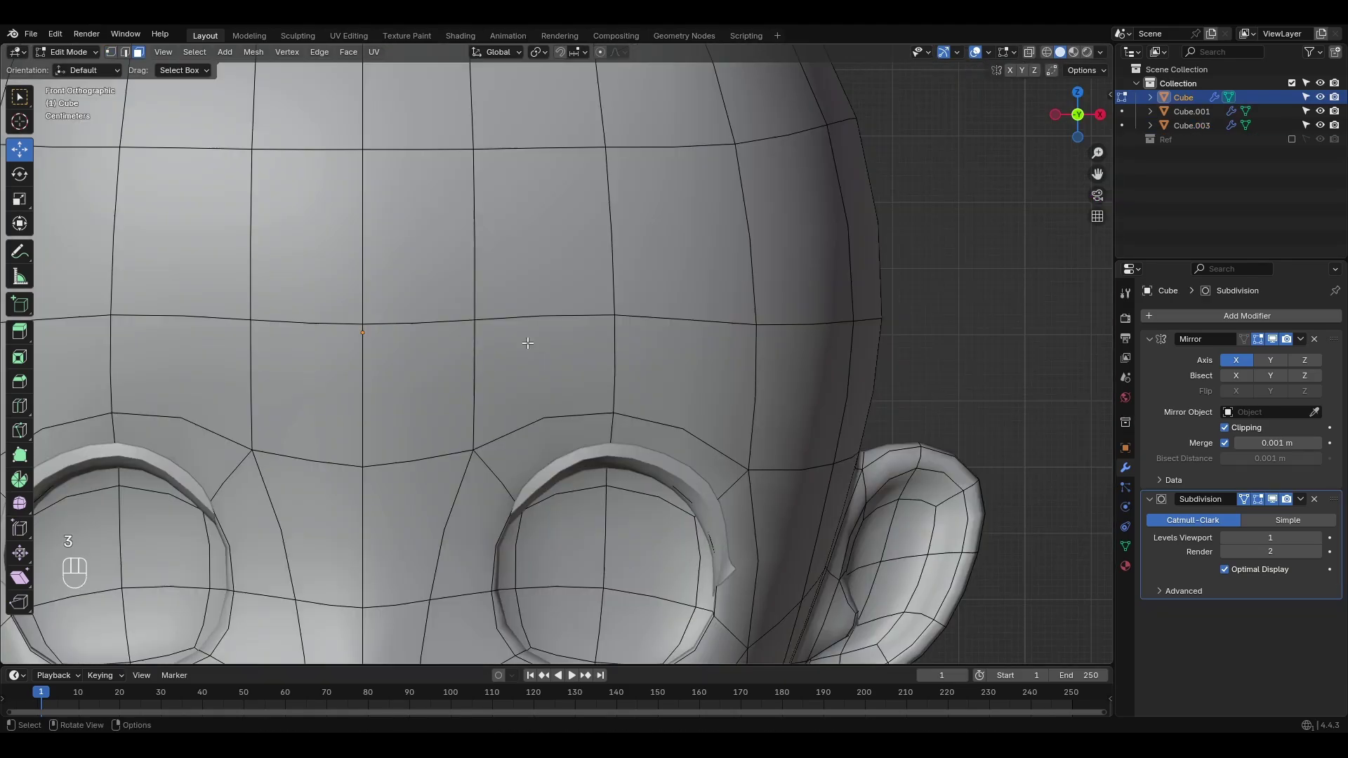
Step: Duplicate the two head faces above the eye socket and separate them into their own eyebrow object
click(604, 351)
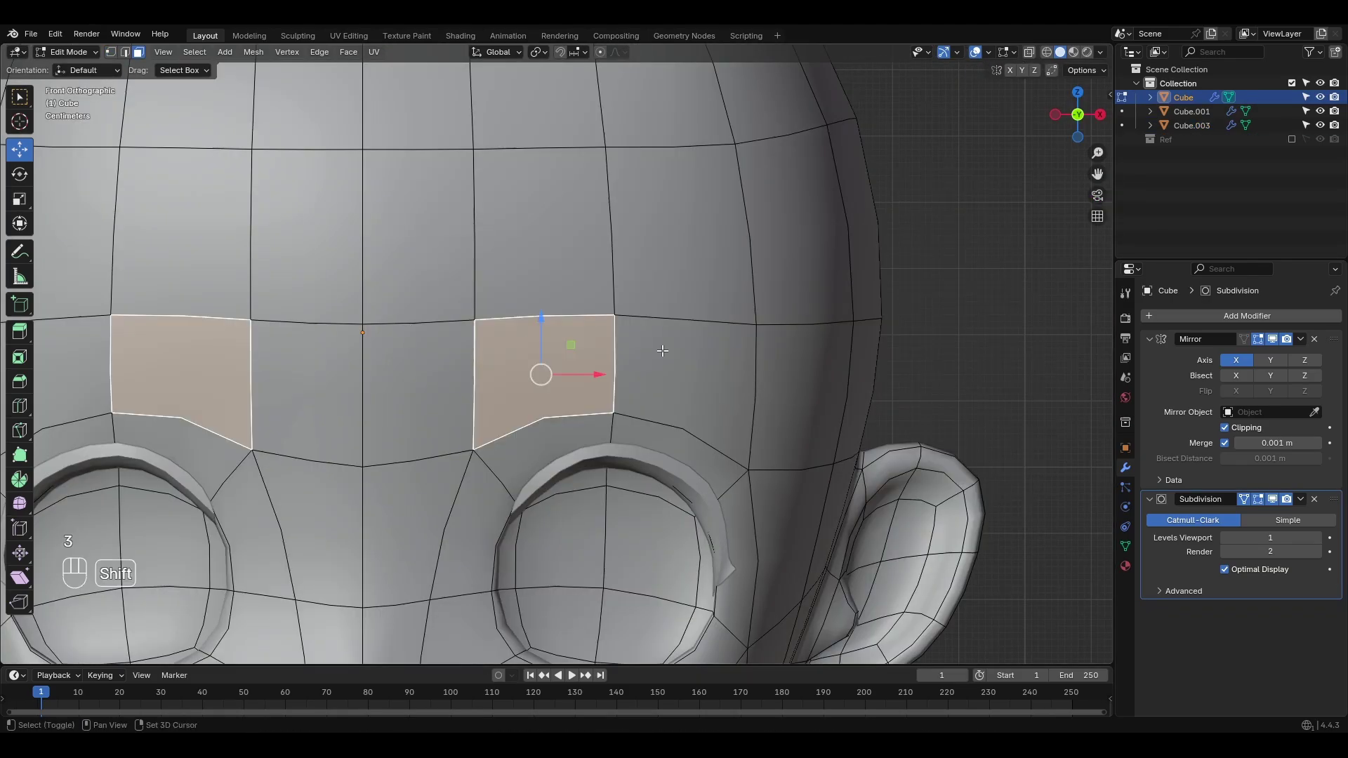
shift+click(650, 365)
key(shift+d)
click(604, 370)
key(Tab)
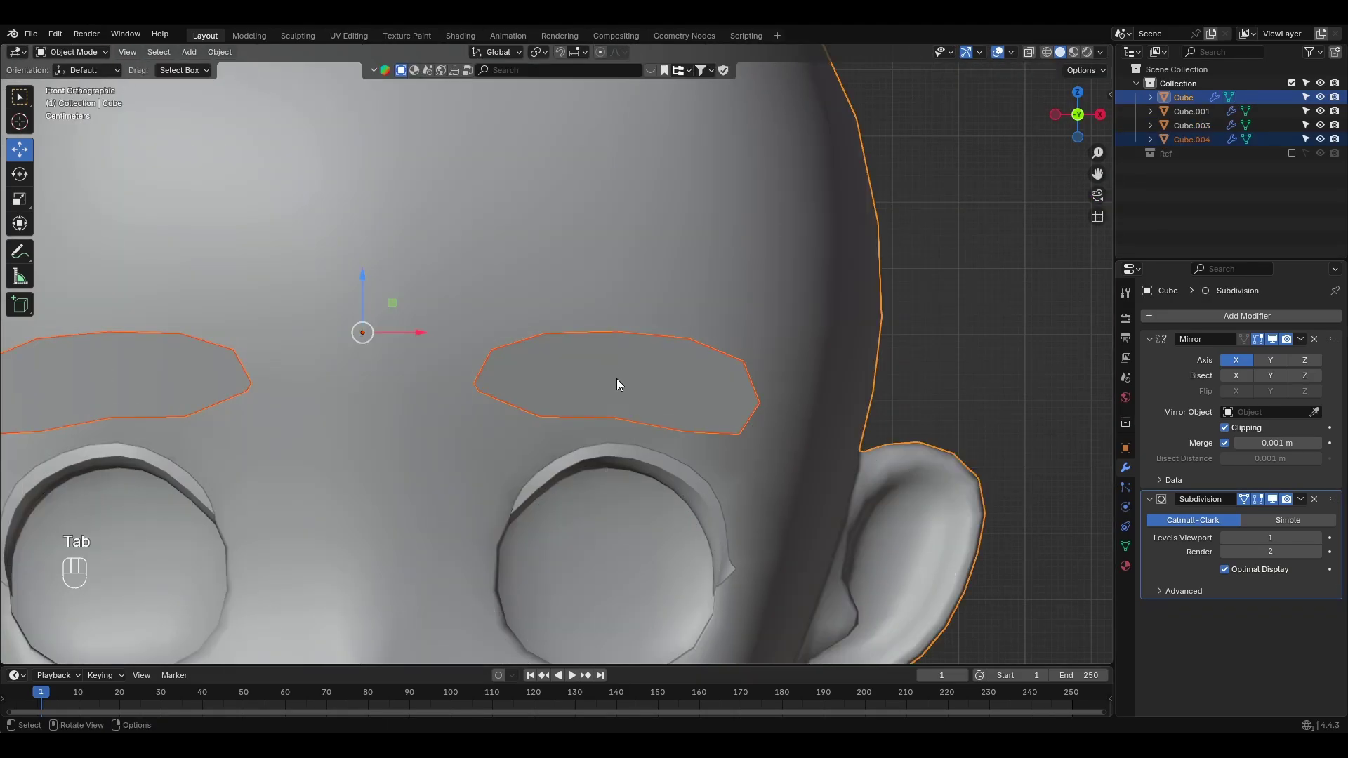
Step: Subdivide all faces of the separated eyebrow mesh
click(616, 379)
key(Tab)
key(a)
right_click(590, 368)
click(596, 382)
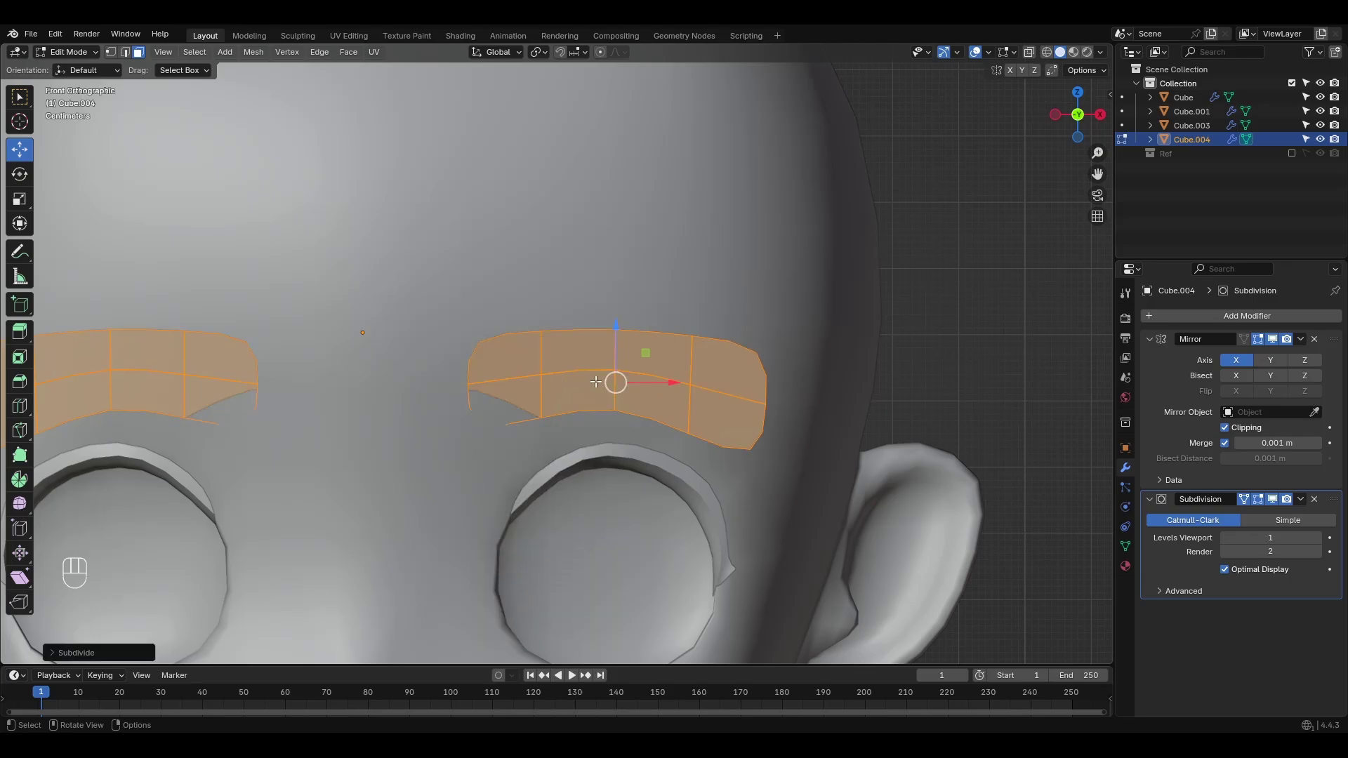
Step: Reposition the eyebrow's corner and row vertices with snapping set to Face, slimming it into an arch
key(1)
click(468, 433)
drag(468, 434, 554, 383)
click(580, 53)
click(553, 179)
drag(615, 330, 600, 320)
drag(616, 403, 600, 349)
click(614, 364)
click(694, 338)
drag(694, 339, 669, 322)
mouse_move(686, 388)
ctrl+mouse_down()
mouse_move(689, 403)
mouse_move(737, 369)
mouse_move(766, 421)
mouse_move(743, 441)
mouse_move(682, 368)
ctrl+mouse_up()
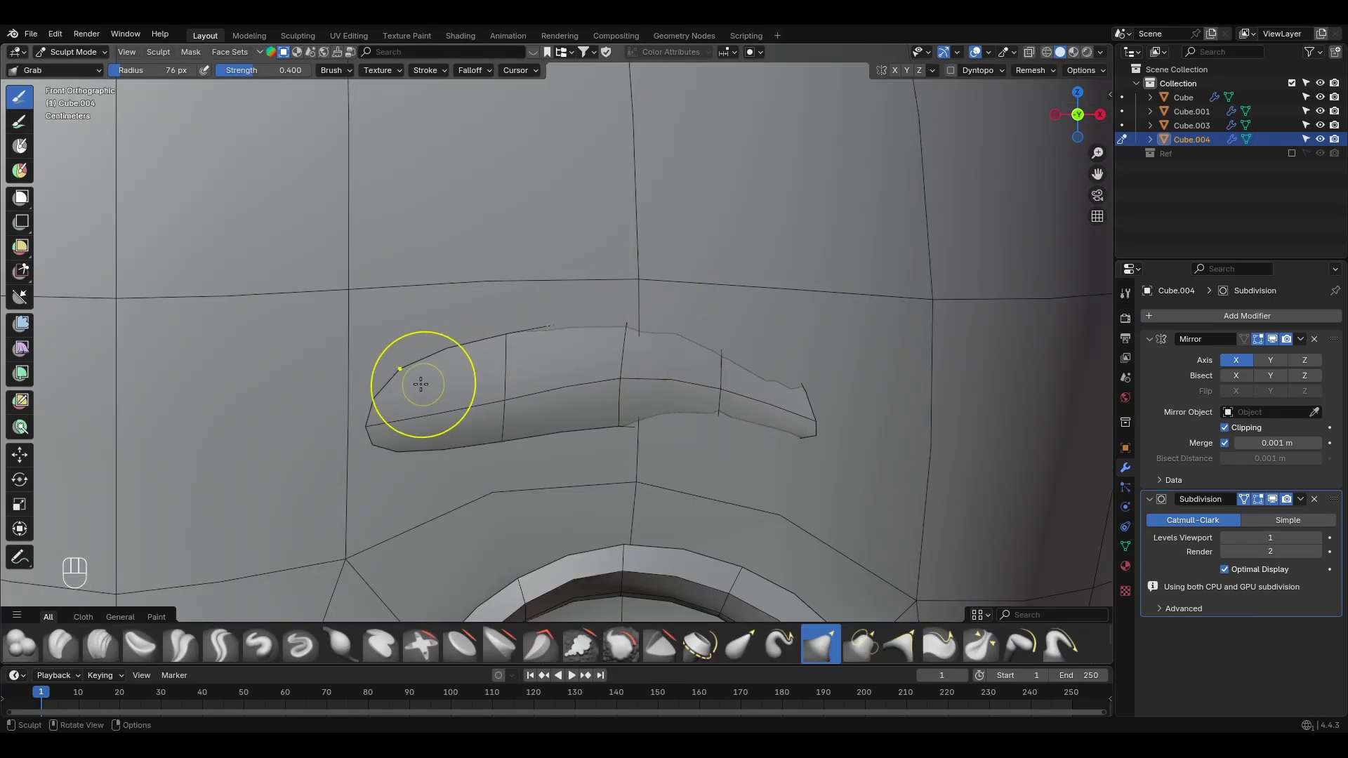
Step: Sculpt the eyebrow with the Grab brush so its arch is smoother and its inner end sits against the forehead
middle_drag(463, 466, 629, 372)
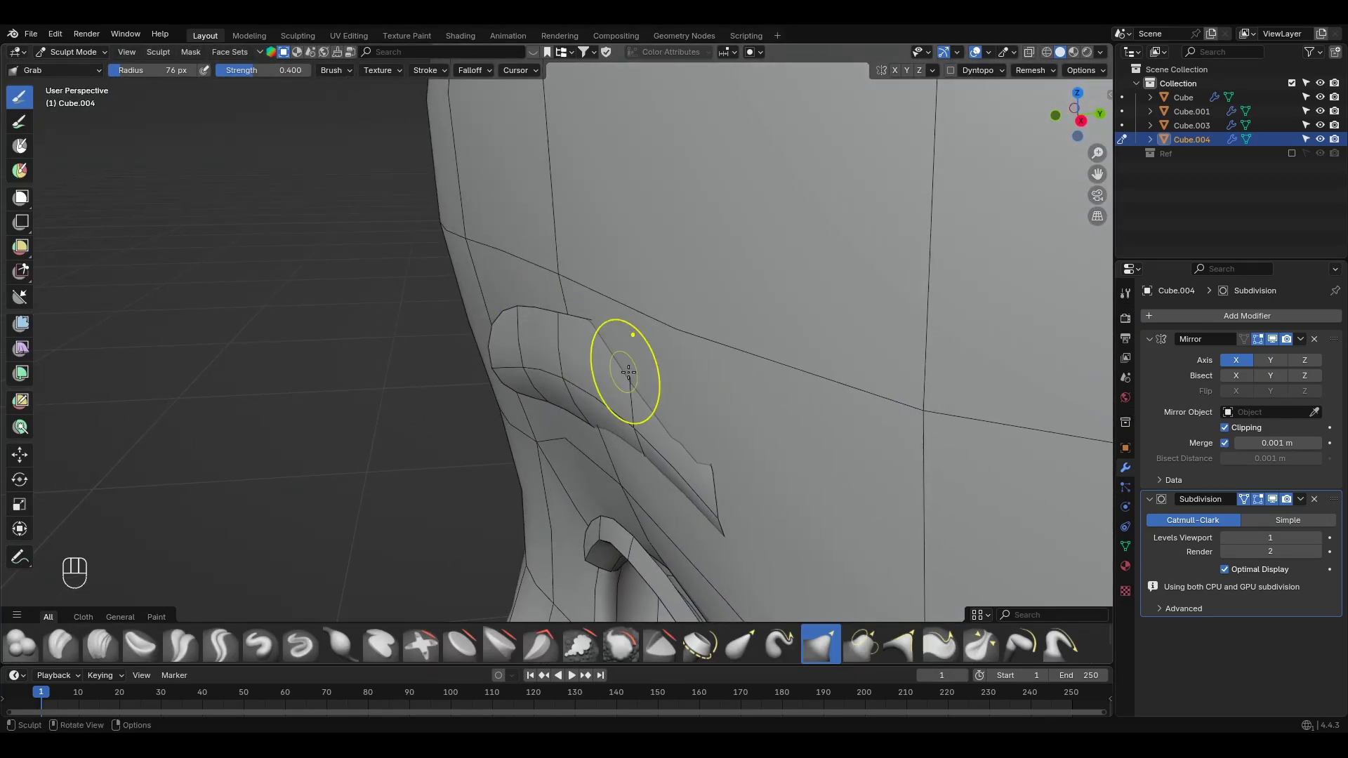
middle_drag(618, 475, 727, 354)
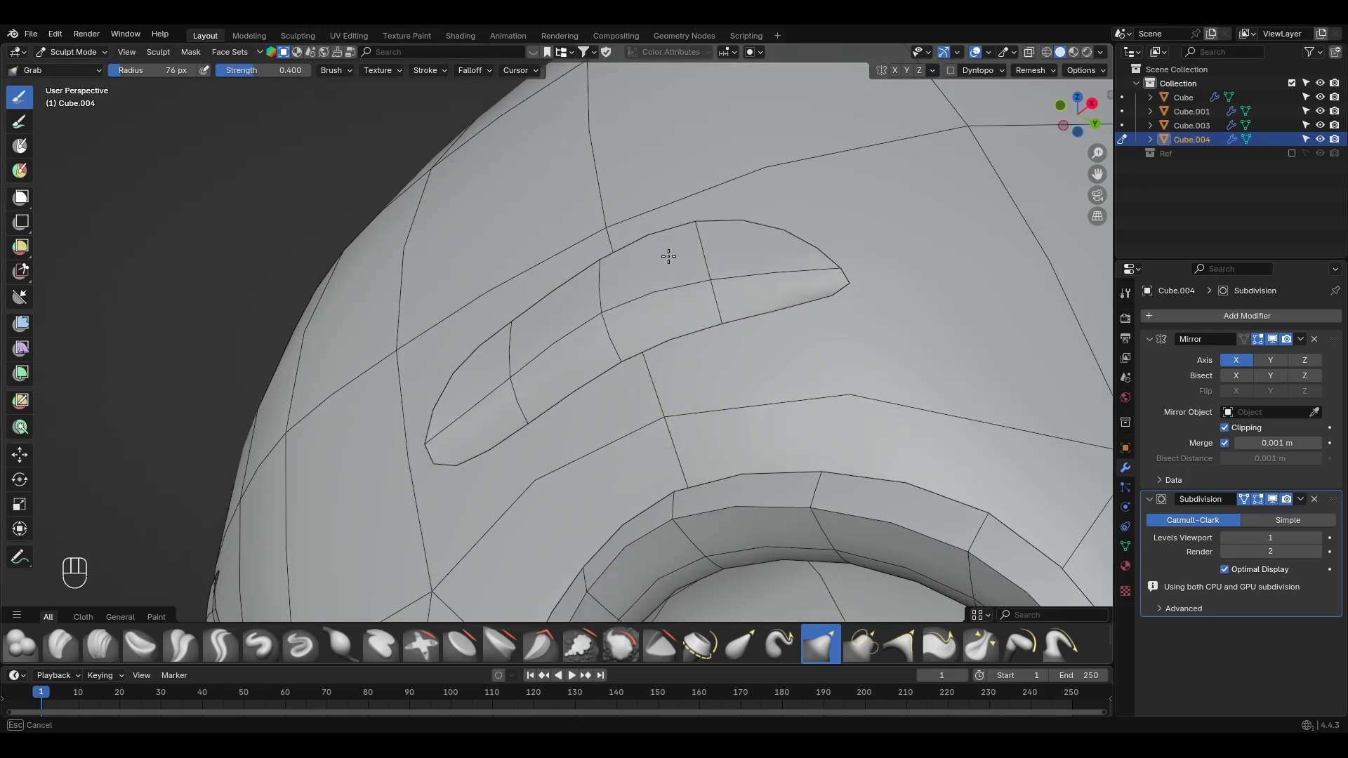
drag(668, 257, 655, 236)
mouse_move(517, 369)
middle_down()
mouse_move(467, 373)
mouse_move(533, 418)
middle_up()
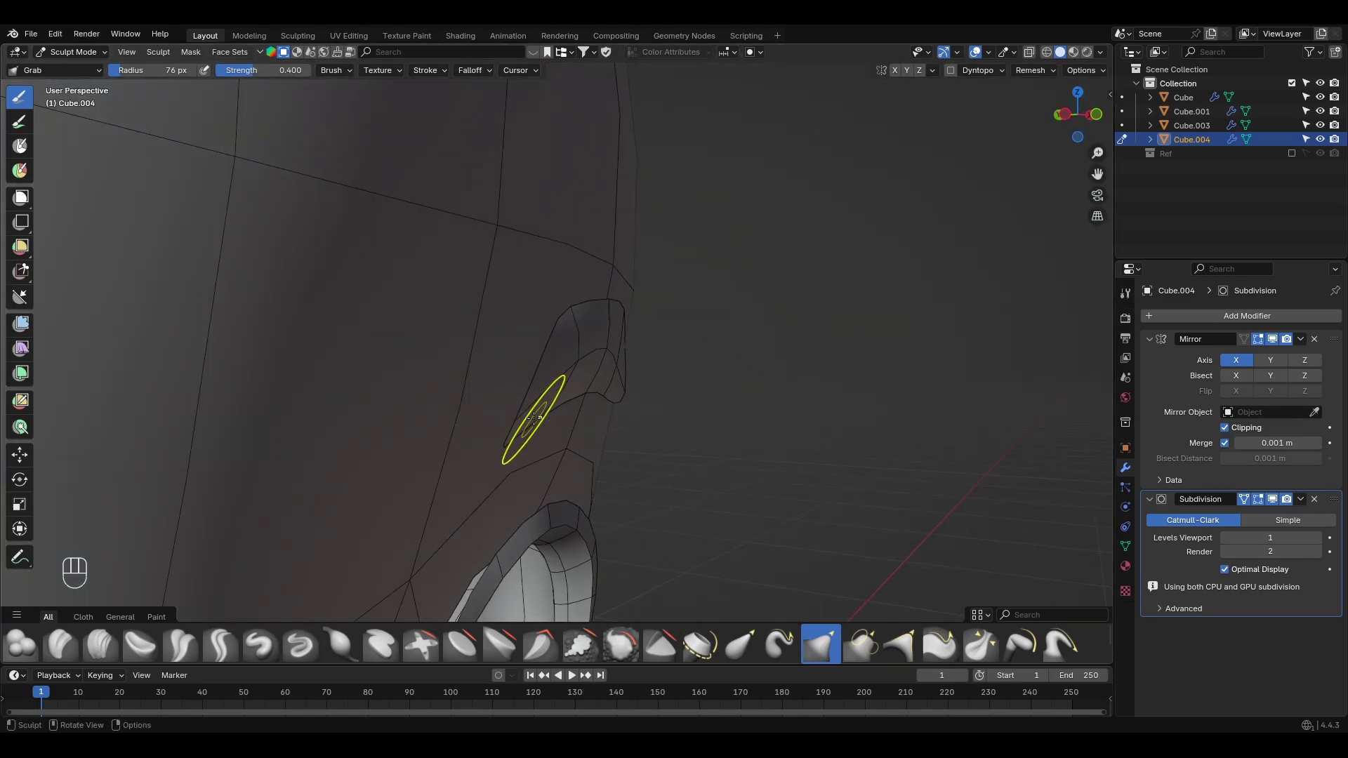
middle_drag(425, 388, 692, 373)
scroll(677, 344, down, 4)
scroll(578, 370, up, 5)
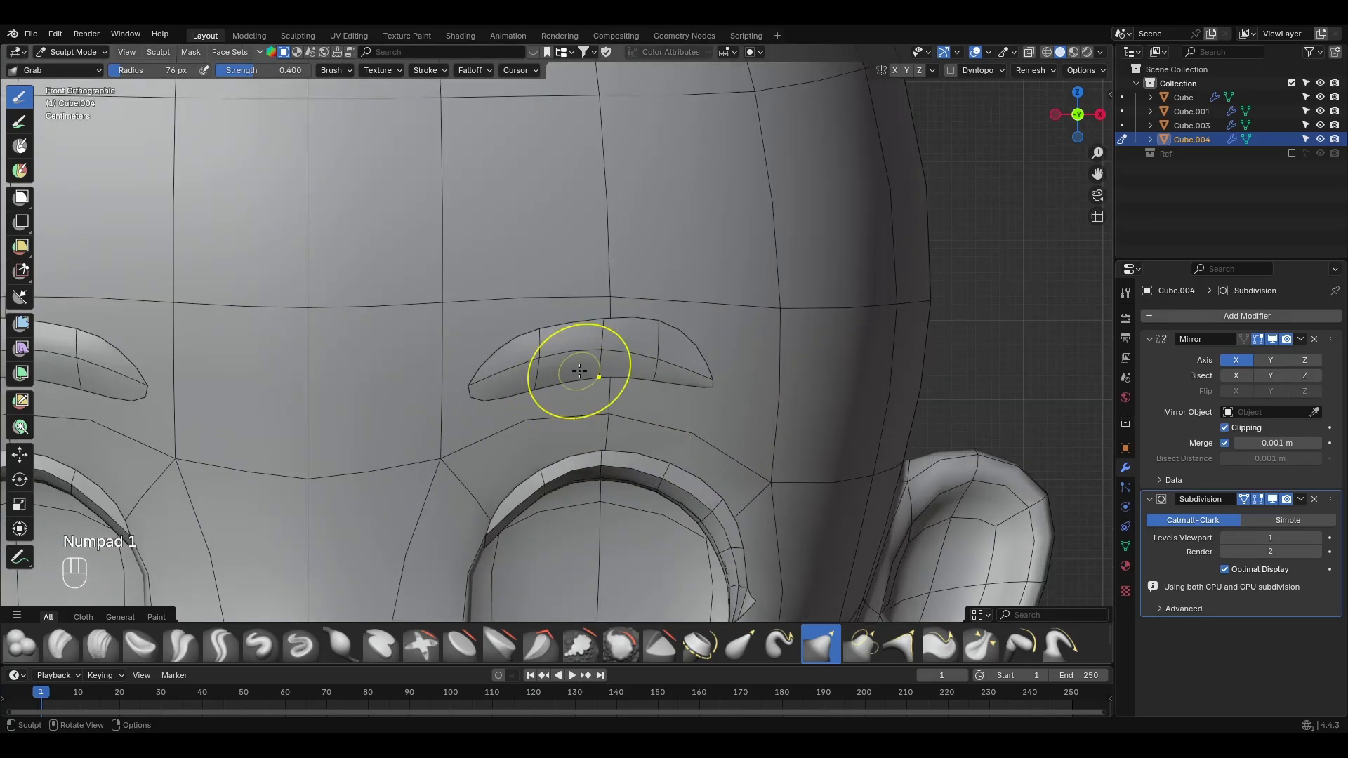
drag(514, 402, 506, 372)
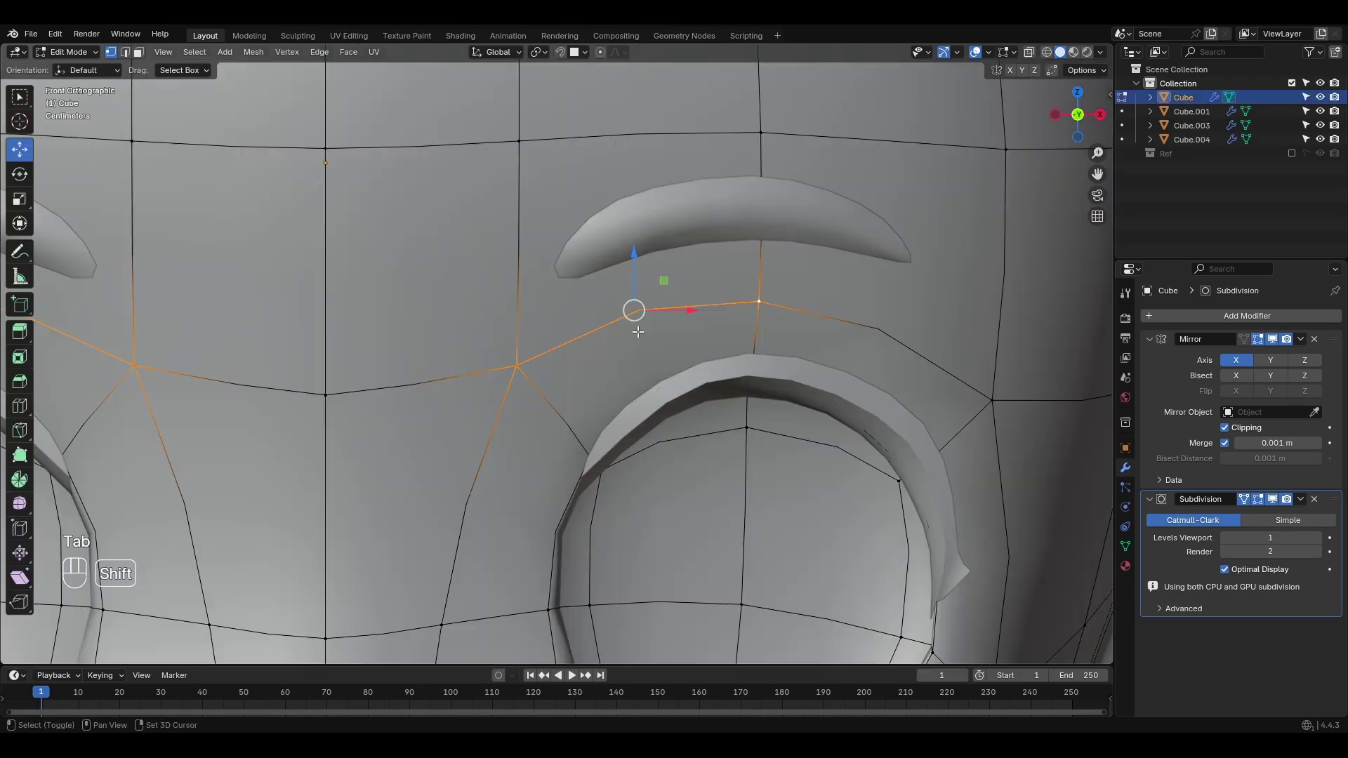
Step: Duplicate the edge above the eye socket's inner half and separate it into its own object for an eyelid crease
key(shift+d)
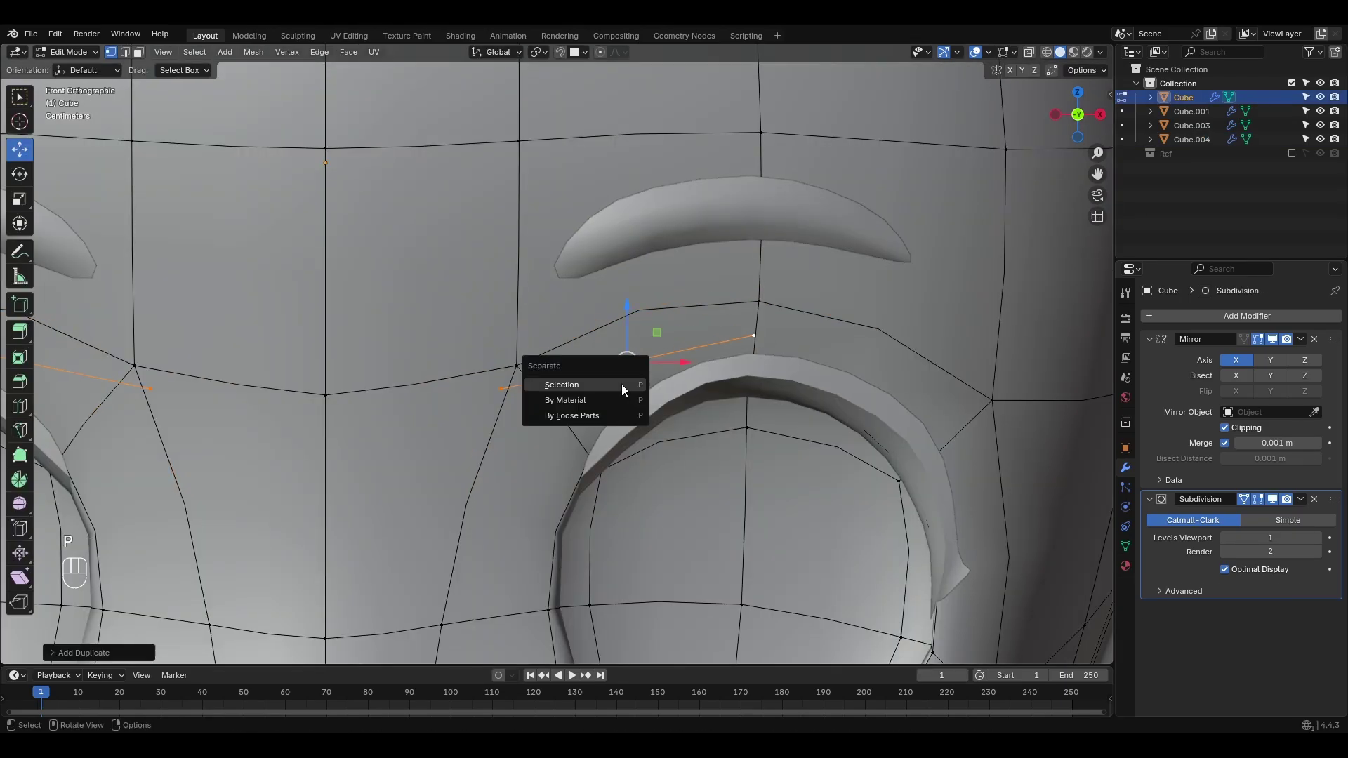
click(621, 385)
key(Tab)
click(655, 357)
click(650, 348)
click(657, 354)
Step: Subdivide the separated crease edge and raise its middle vertex into an arc
middle_drag(695, 362, 618, 390)
key(Tab)
key(a)
right_click(581, 357)
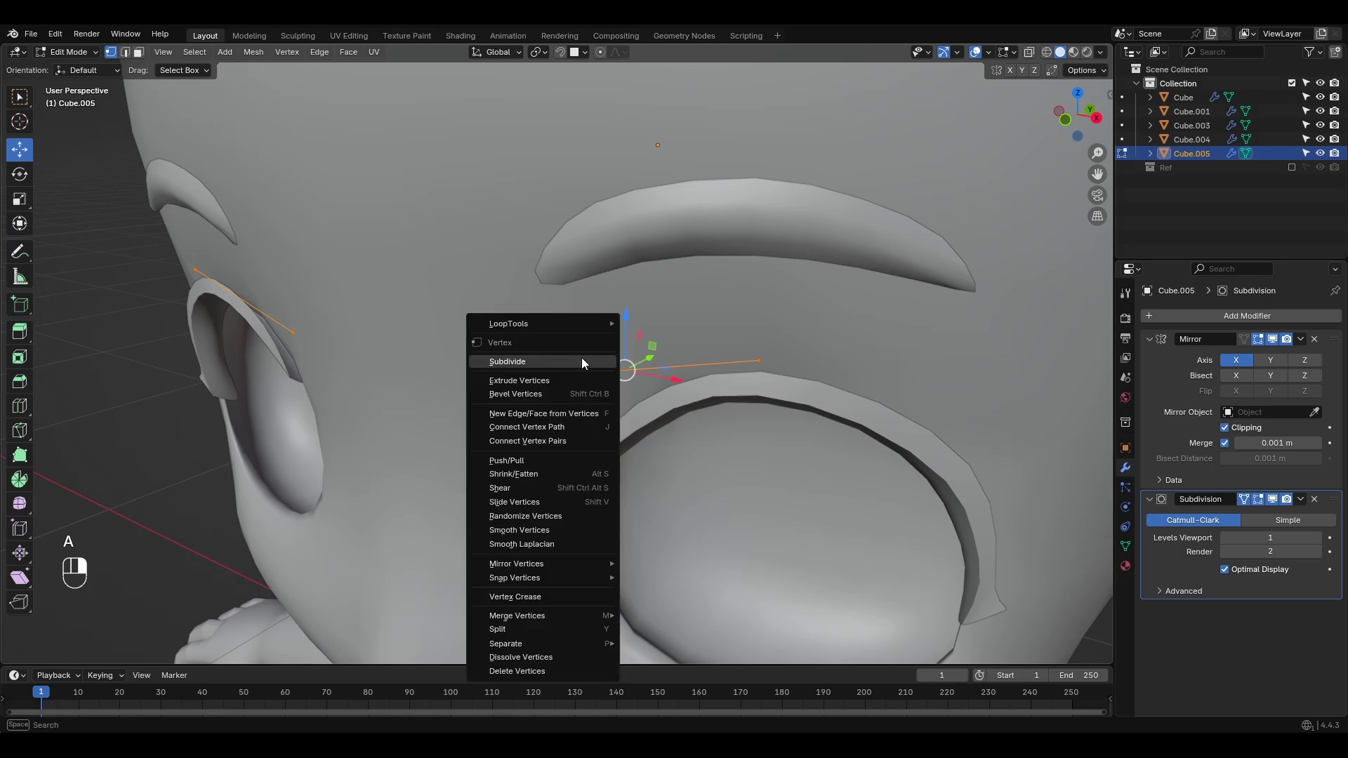
click(582, 357)
middle_drag(627, 370, 625, 357)
drag(625, 358, 612, 314)
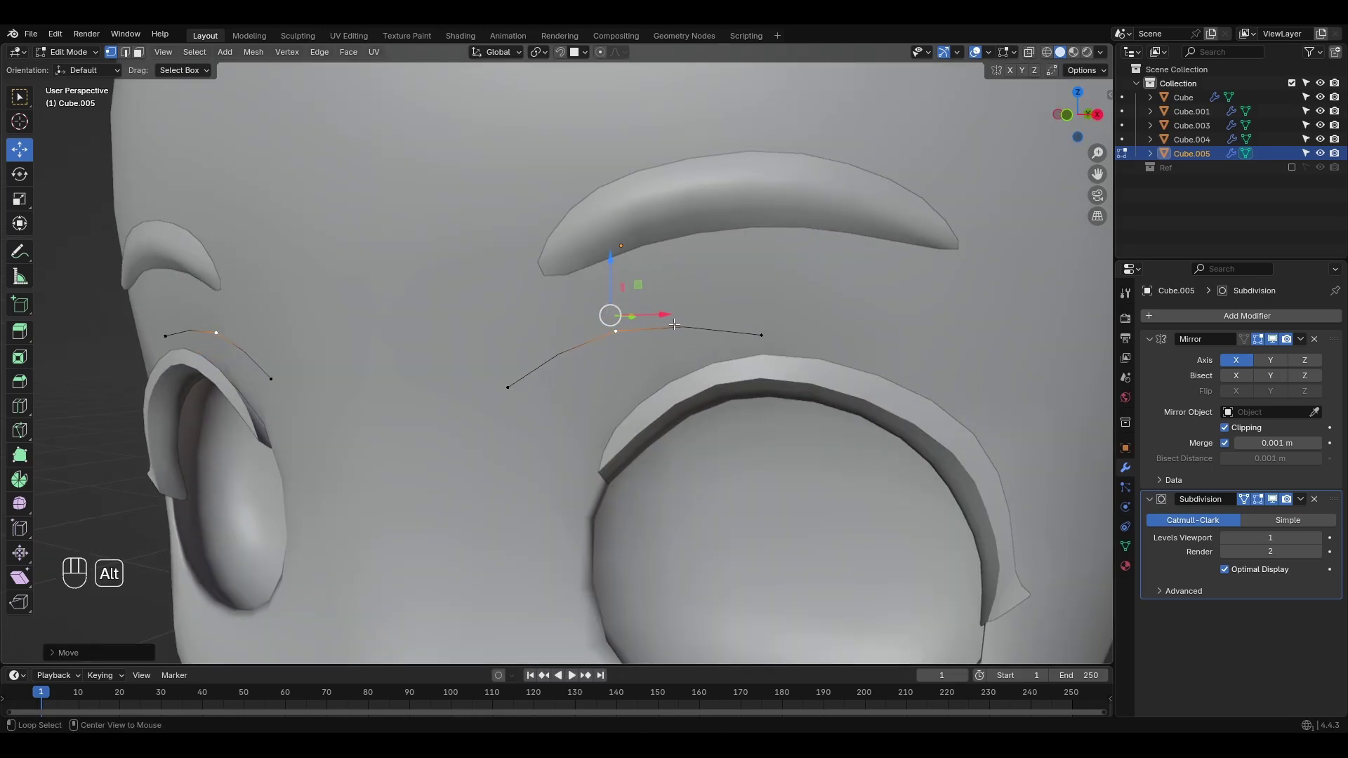
Step: Extrude the whole crease edge slightly downward into a thin strip
alt+click(675, 322)
scroll(672, 325, up, 1)
middle_drag(672, 324, 591, 365)
key(e)
click(649, 355)
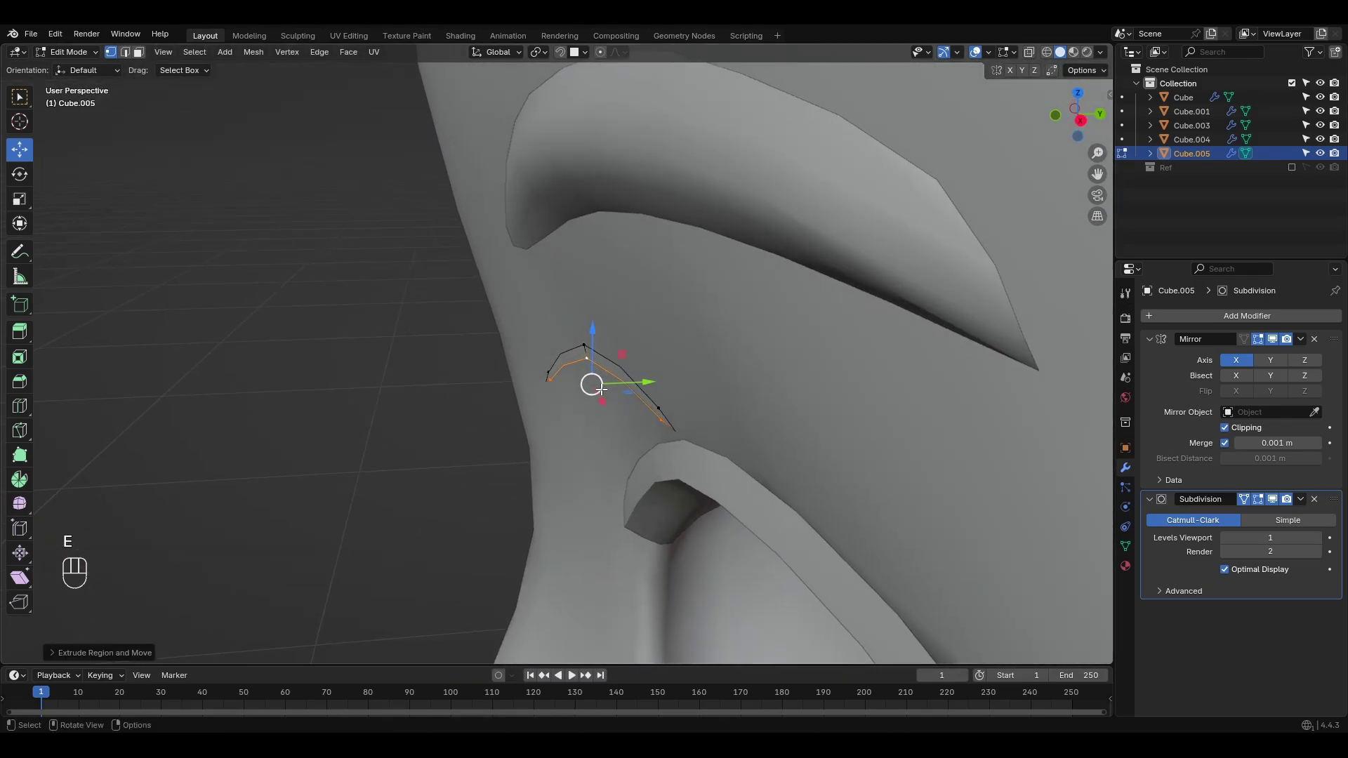
Step: Reposition the crease strip's inner, middle and outer vertices in front view to follow the lash curve
key(KP_1)
scroll(592, 365, up, 2)
drag(429, 387, 500, 460)
drag(458, 451, 547, 521)
drag(671, 295, 723, 351)
drag(700, 328, 731, 377)
drag(899, 295, 973, 386)
Step: Adjust the crease strip's vertices from an angled view to fit the face surface and check it from the front
middle_drag(972, 386, 730, 337)
drag(767, 499, 889, 357)
drag(502, 344, 583, 393)
drag(571, 336, 623, 328)
drag(442, 372, 566, 392)
key(KP_1)
scroll(590, 350, down, 4)
scroll(632, 323, up, 4)
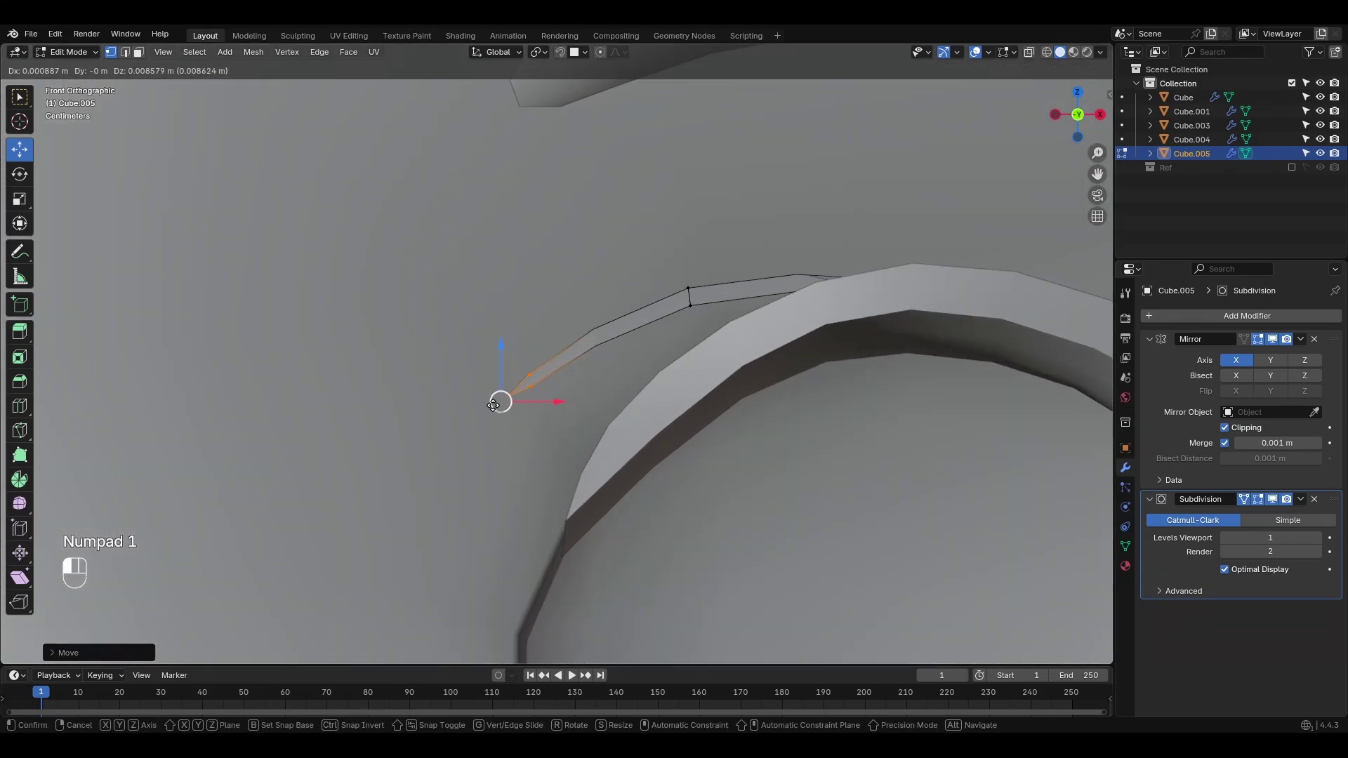
Step: Bevel the crease strip's middle edge with one segment to round its arc
drag(665, 264, 715, 320)
key(ctrl+b)
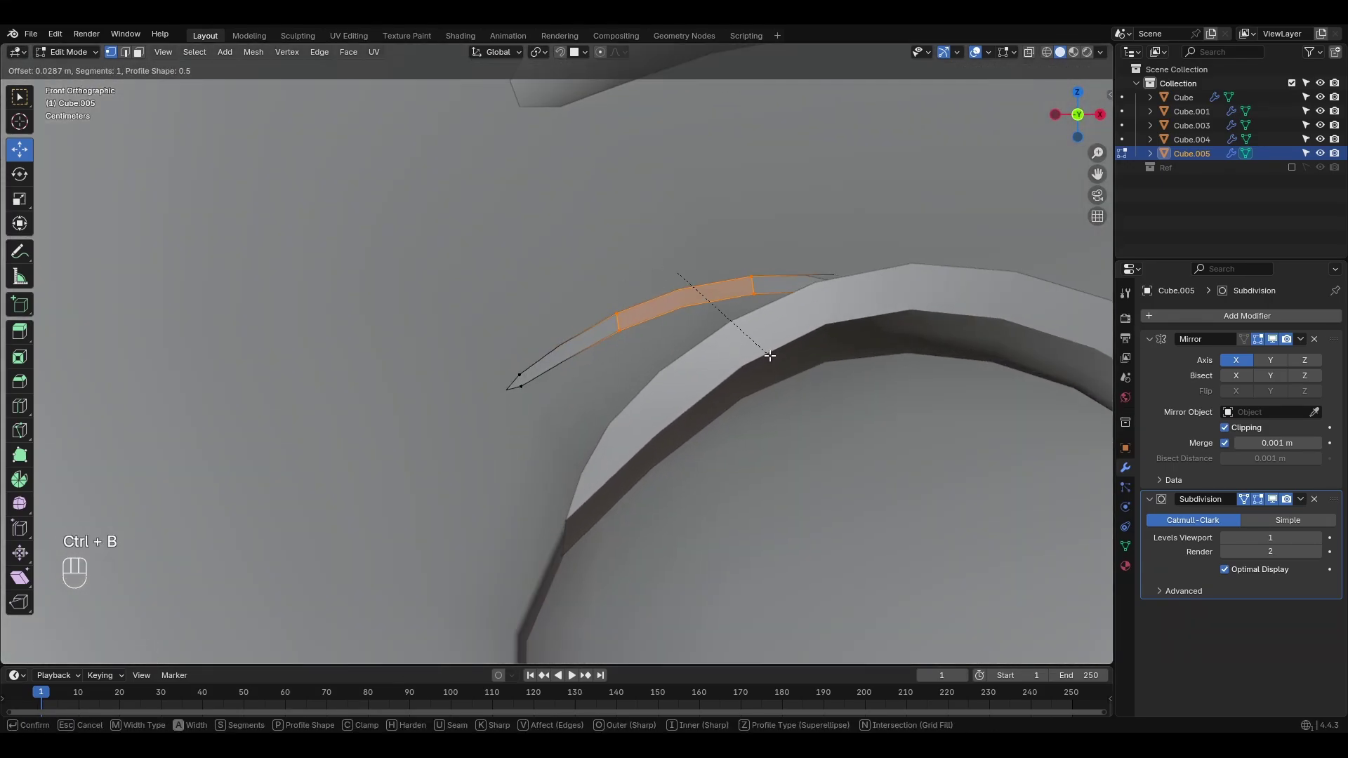
click(807, 354)
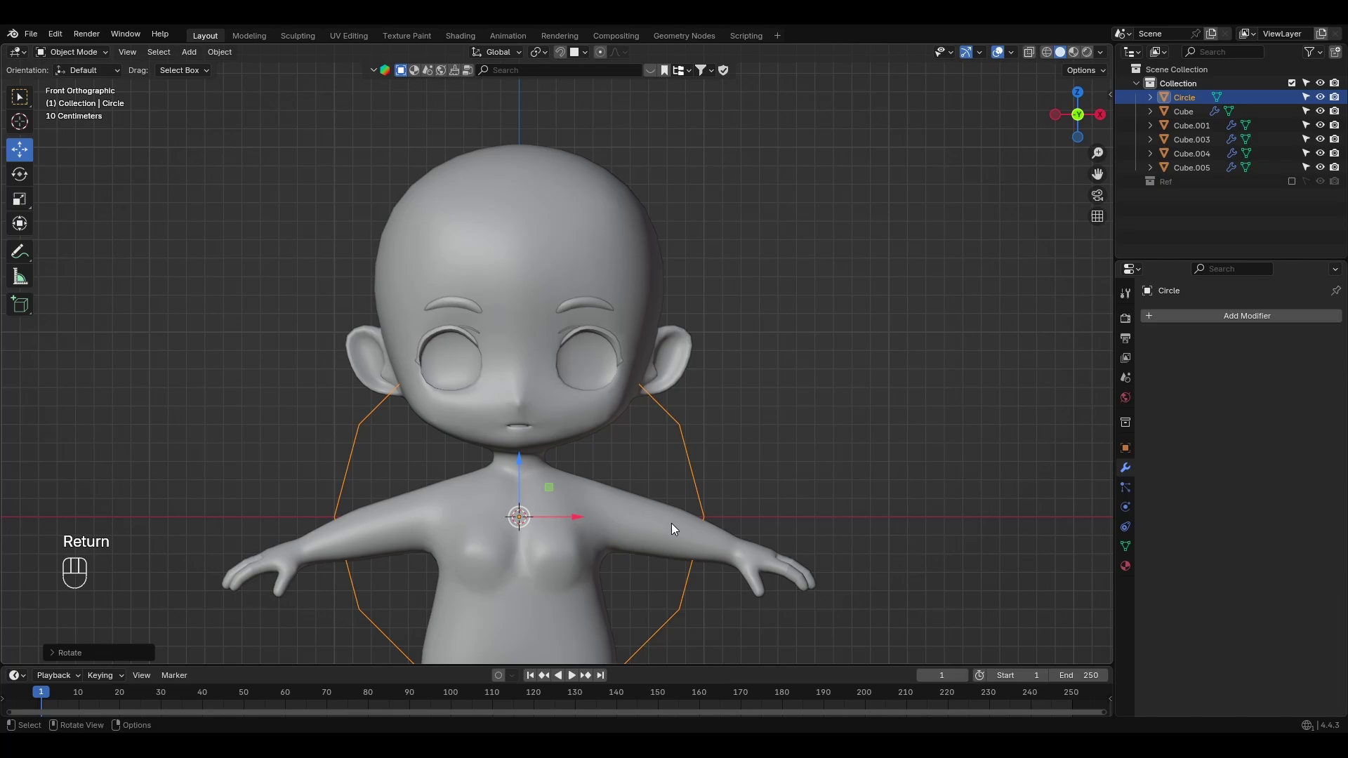
Step: Scale the new circle down and stretch it along Z by about 1.29 into an oval
key(s)
click(572, 518)
middle_drag(571, 518, 529, 469)
key(KP_1)
key(s)
key(z)
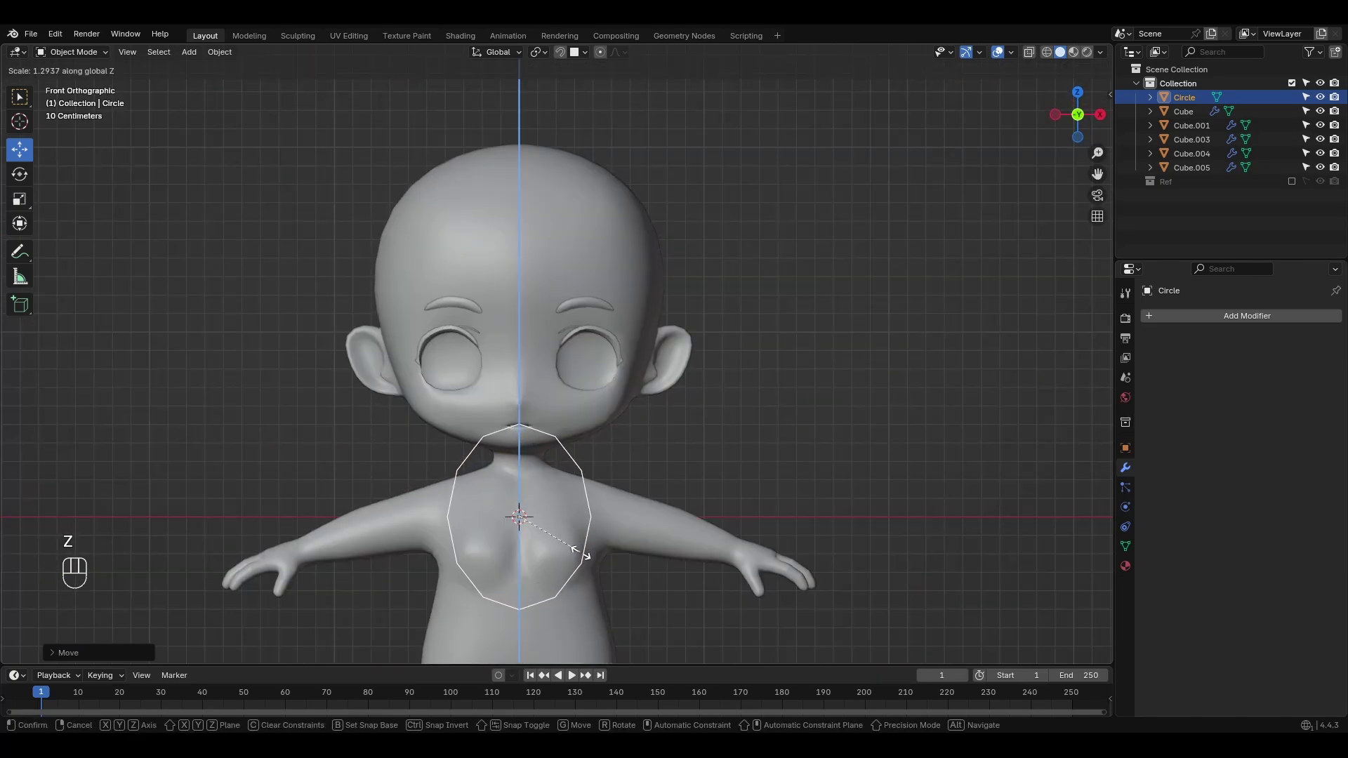
click(580, 552)
Step: Move the oval up to the character's left eye, shrink it and bring it forward in front of the eyeball
drag(519, 517, 589, 346)
scroll(589, 347, up, 4)
key(s)
click(702, 371)
middle_drag(688, 372, 560, 374)
drag(460, 343, 645, 346)
drag(593, 289, 592, 310)
Step: Shift the oval toward the nose and enlarge it to nearly the eye opening's full height
key(KP_1)
scroll(650, 396, up, 5)
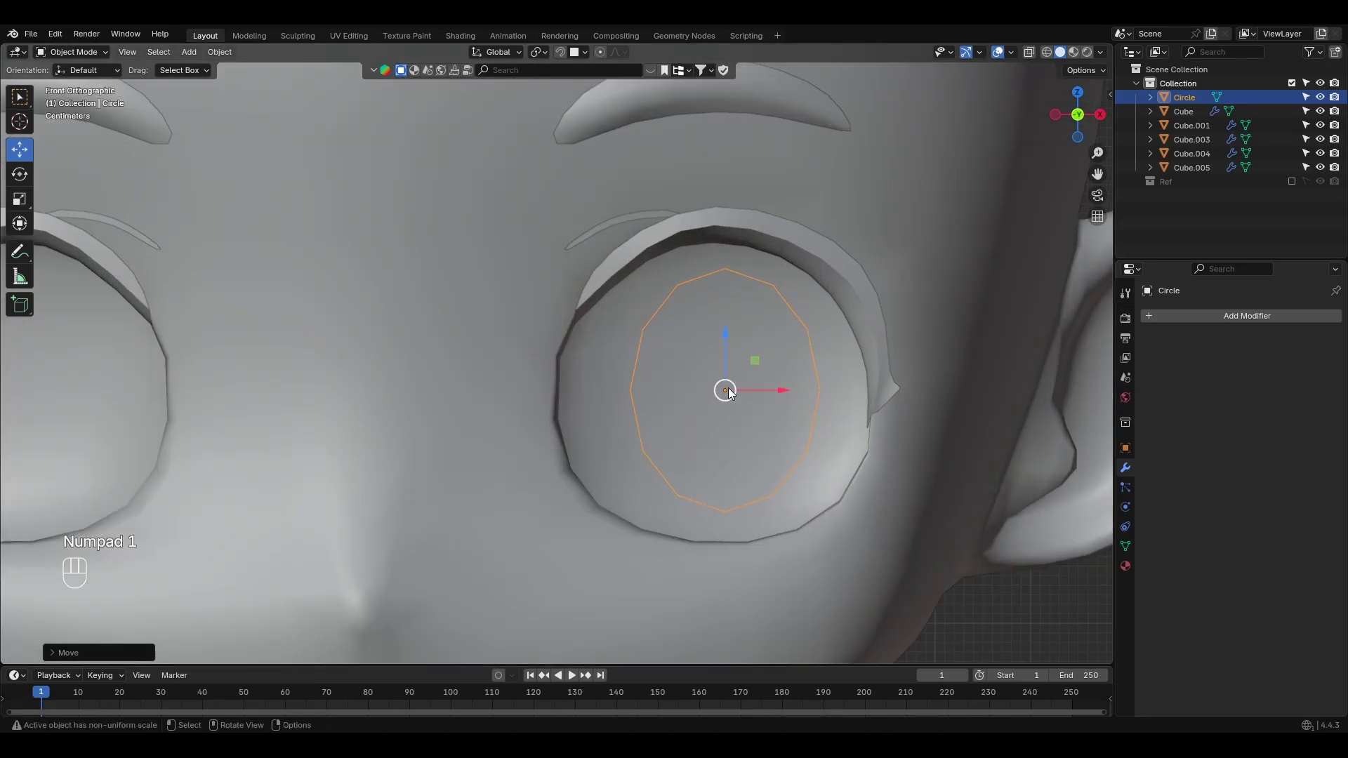
drag(729, 394, 689, 402)
key(s)
click(731, 448)
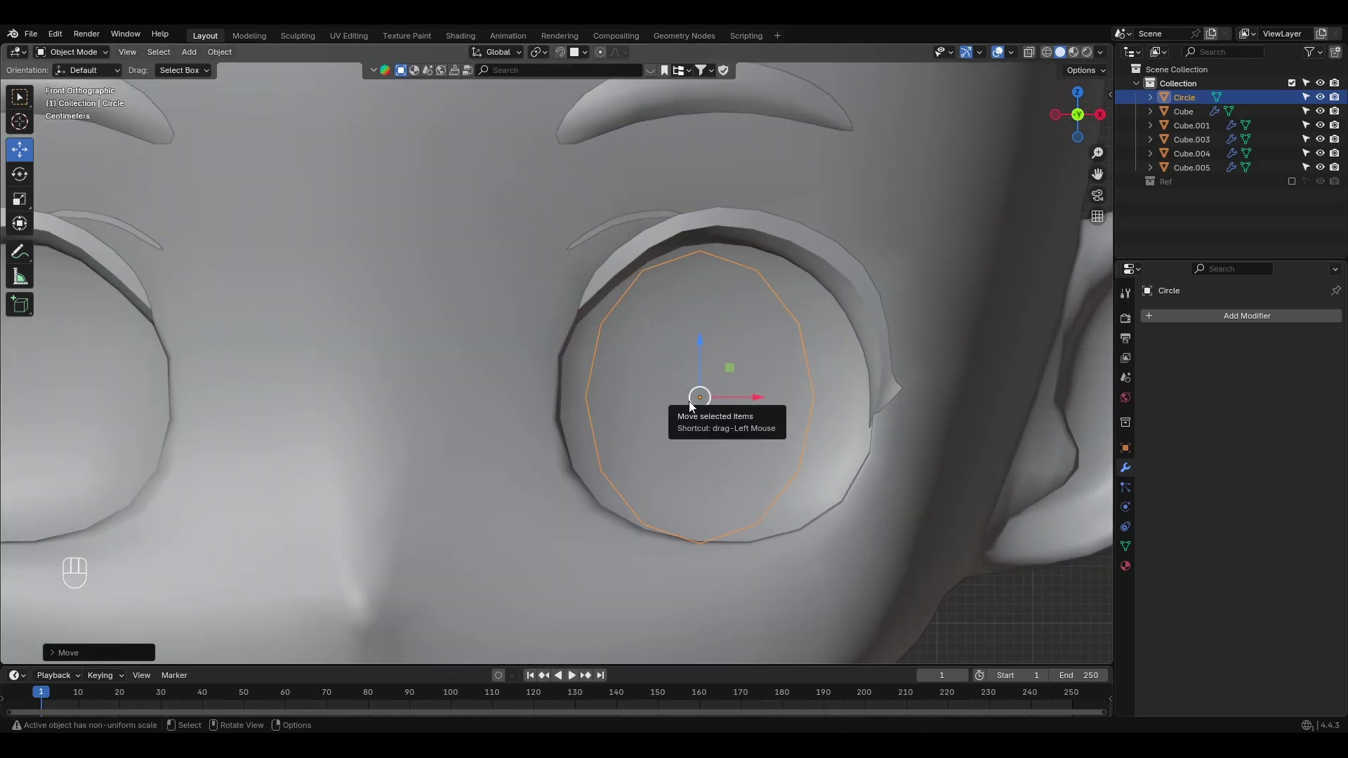
Step: Extrude the oval's outline inward twice, scaling it into an iris ring and a small central opening
key(Tab)
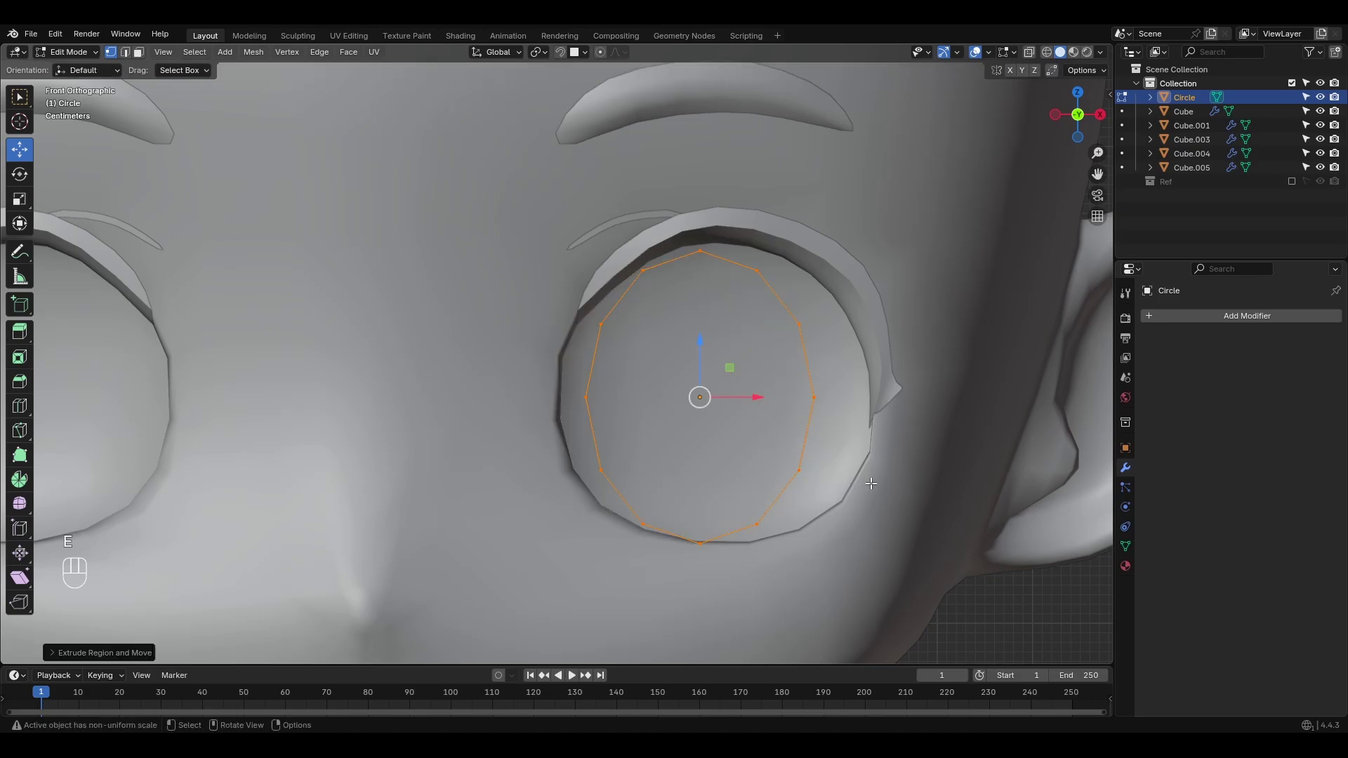
key(s)
click(820, 453)
key(e)
right_click(832, 460)
key(s)
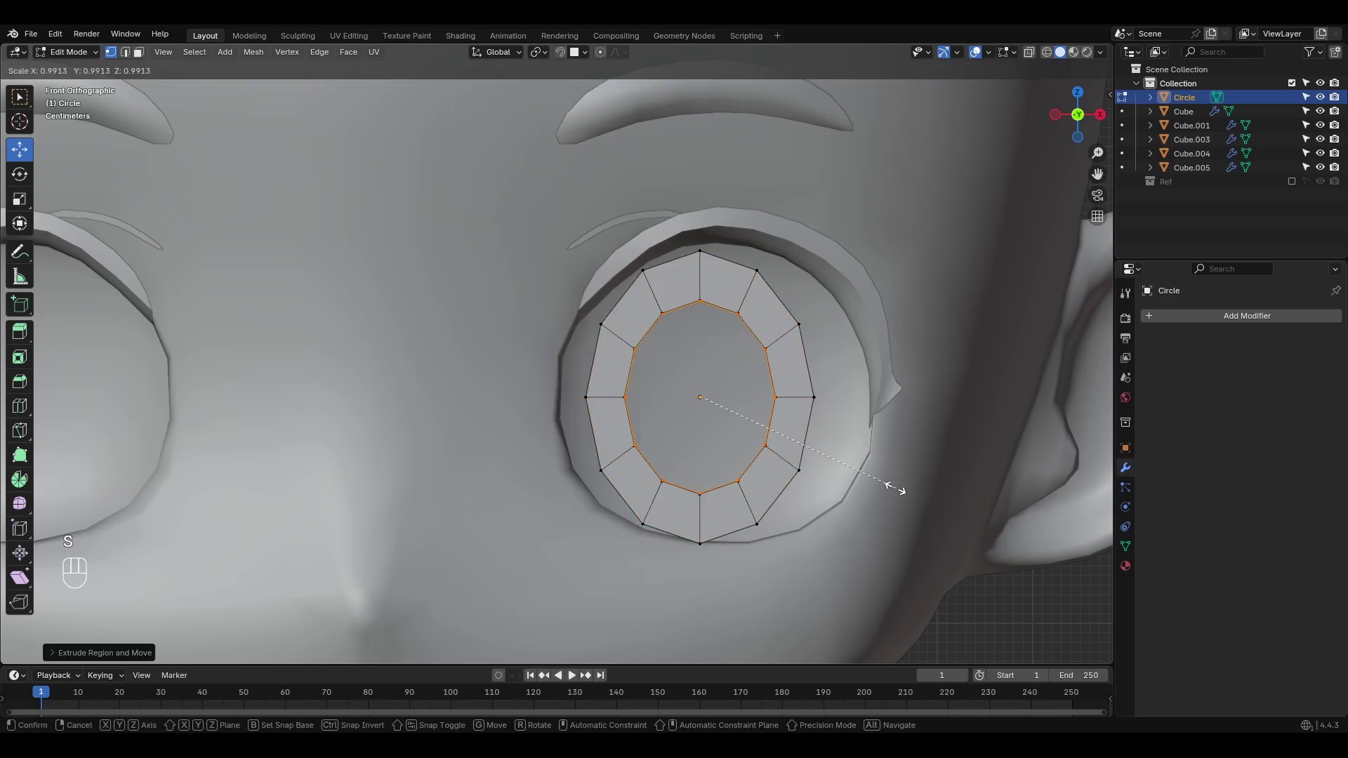
click(770, 436)
Step: Scale the iris's middle edge loop outward, leaving a narrow outer rim
alt+click(770, 370)
key(s)
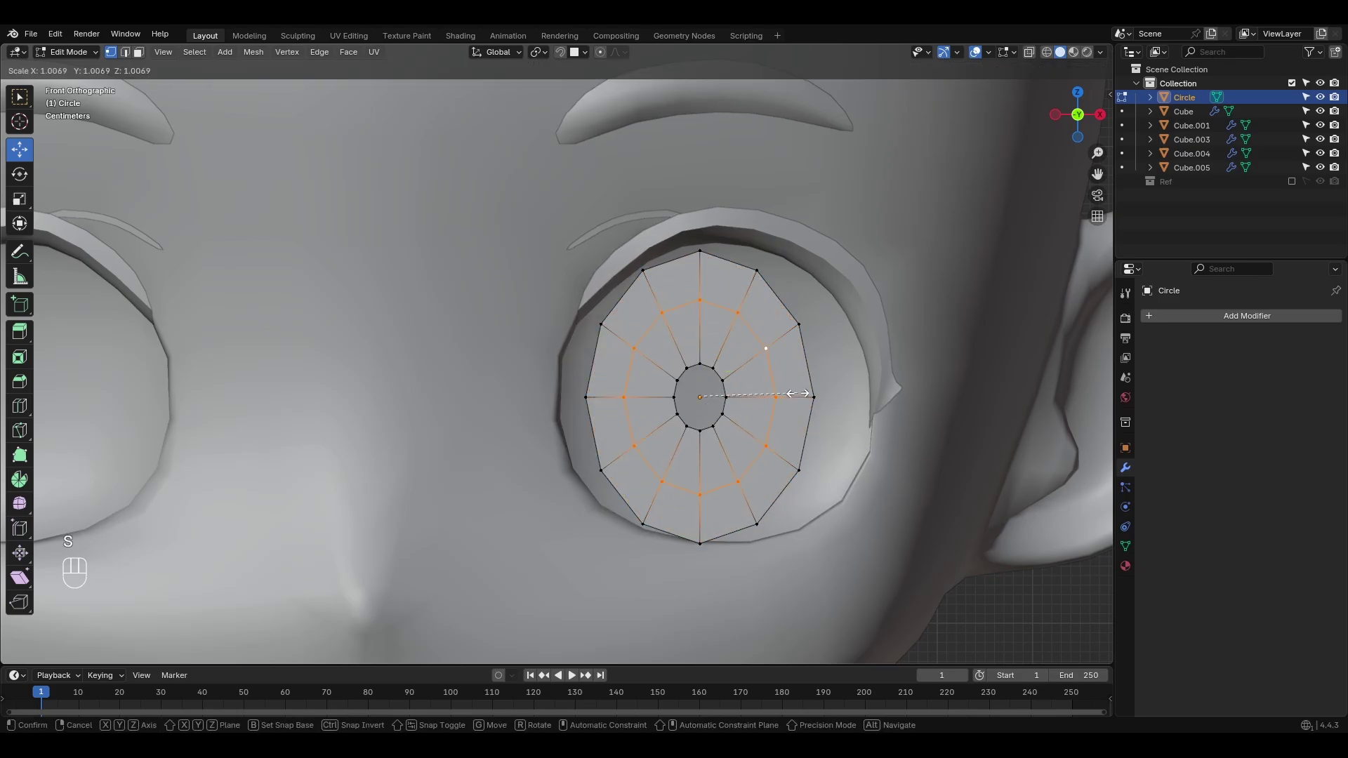
click(824, 401)
Step: Fill the iris's central opening with faces and add a horizontal loop cut across them
scroll(776, 434, up, 2)
click(764, 370)
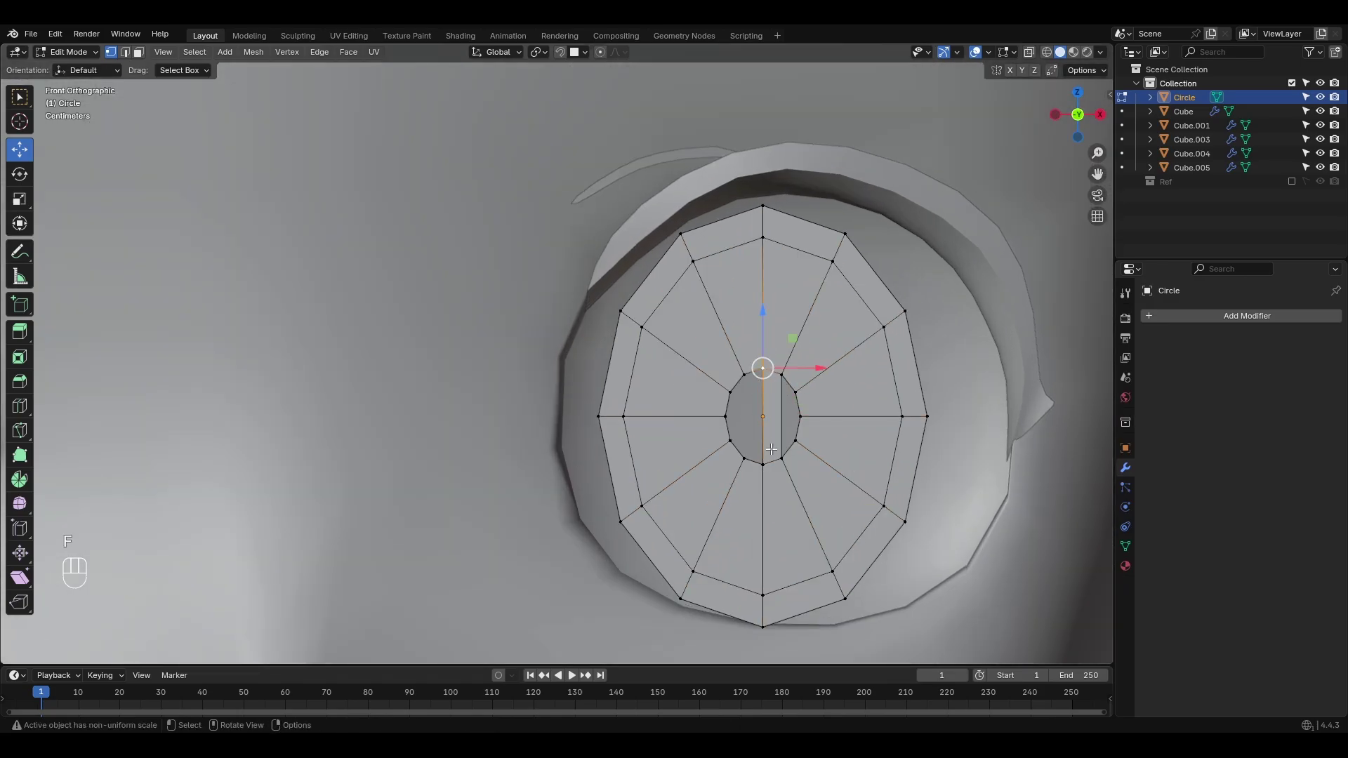
scroll(740, 473, up, 2)
key(ctrl+r)
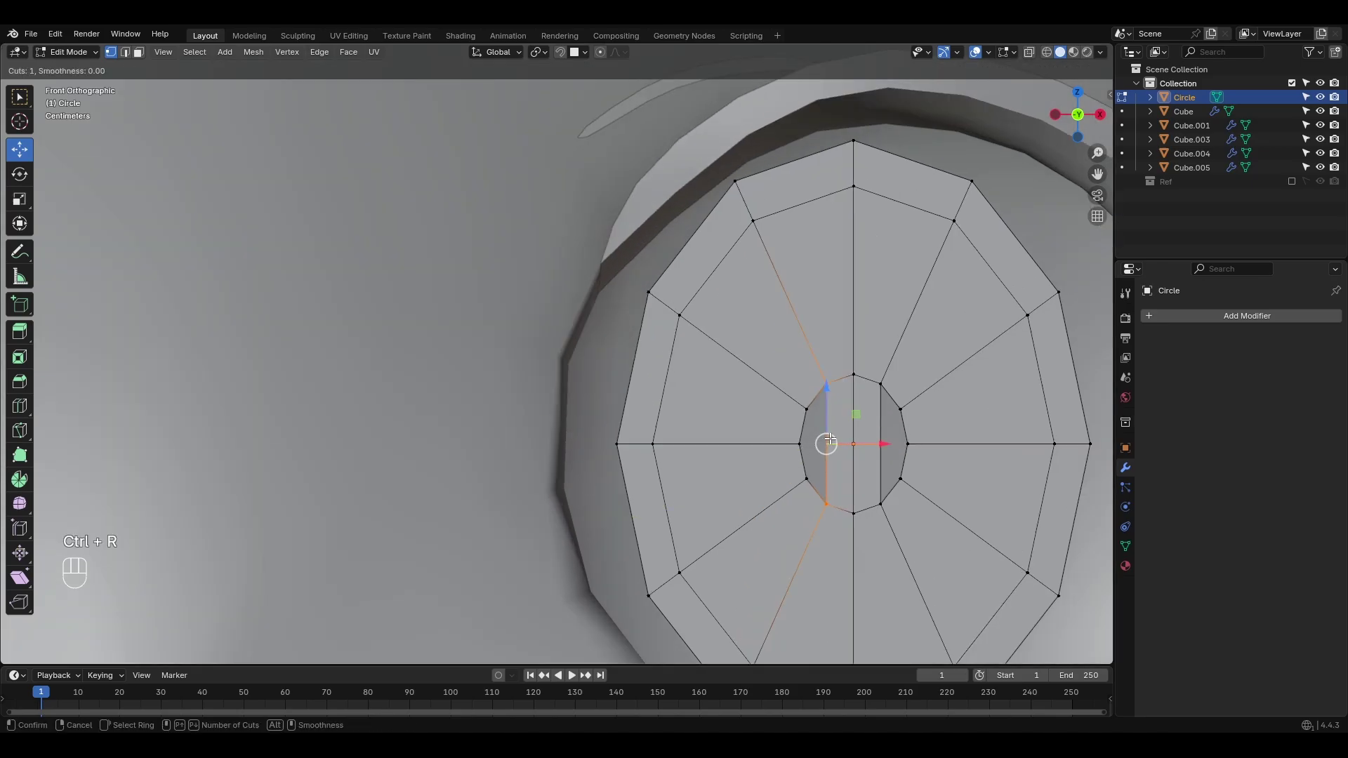
click(824, 399)
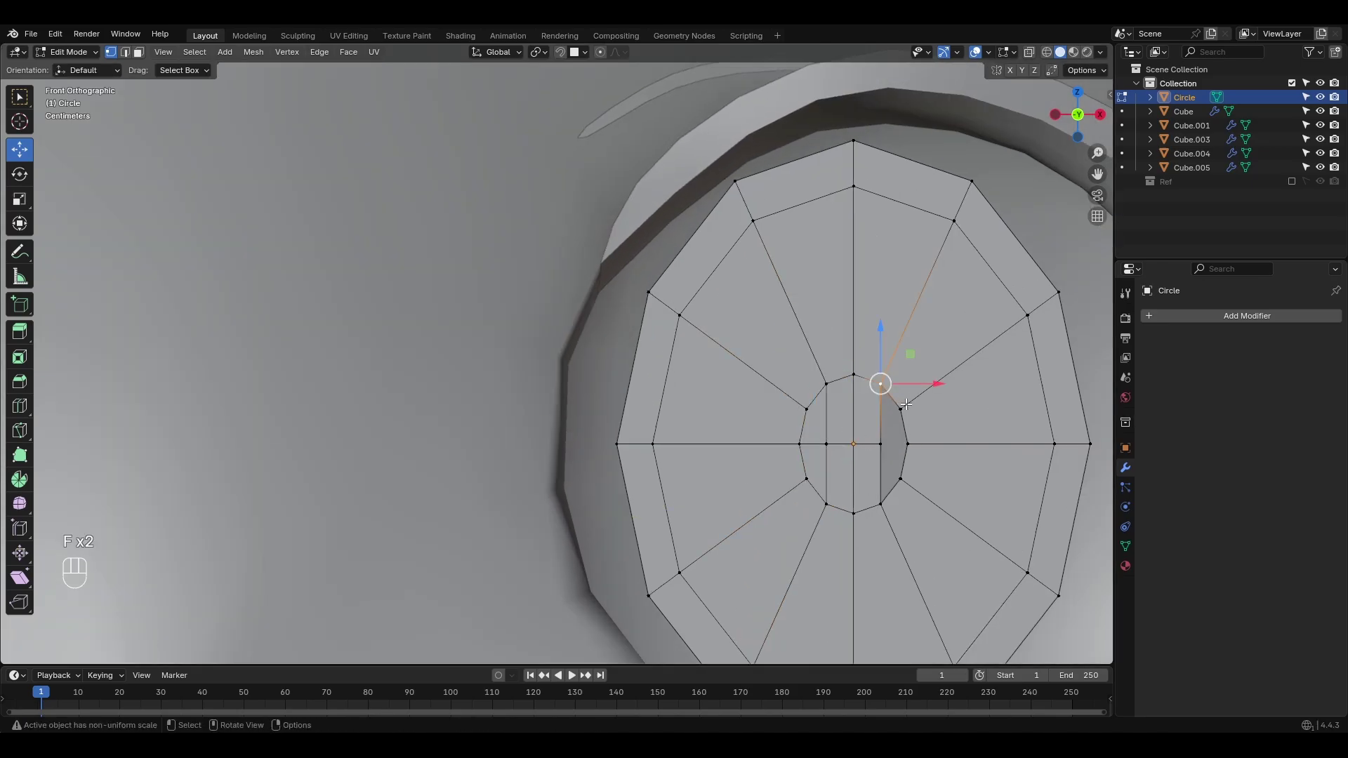
Step: Extrude the entire iris mesh along its normal to give it thickness
middle_drag(934, 572, 740, 472)
key(a)
key(e)
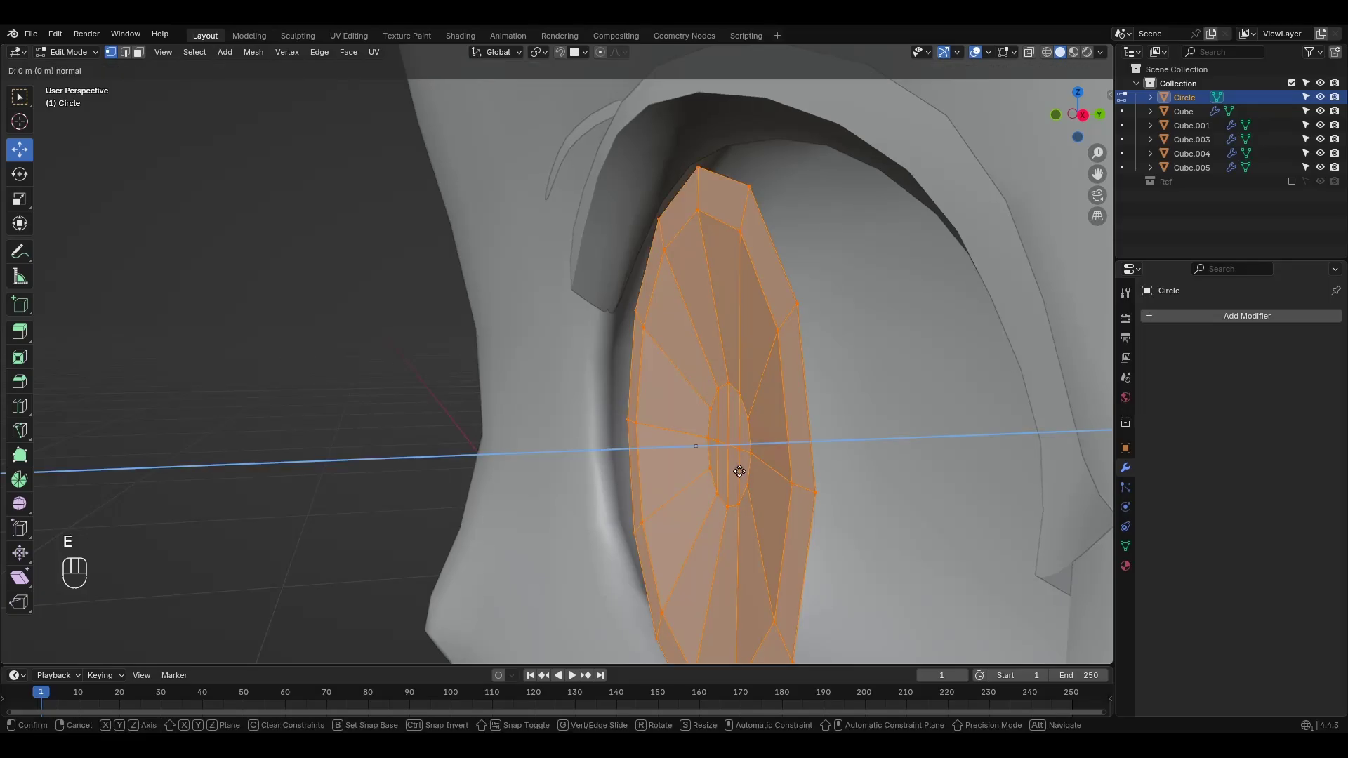
click(783, 463)
Step: Reposition the iris against the eyeball and rotate it around Z to match the eye's angle
key(Tab)
middle_drag(784, 462, 827, 542)
drag(792, 444, 845, 404)
key(r)
key(z)
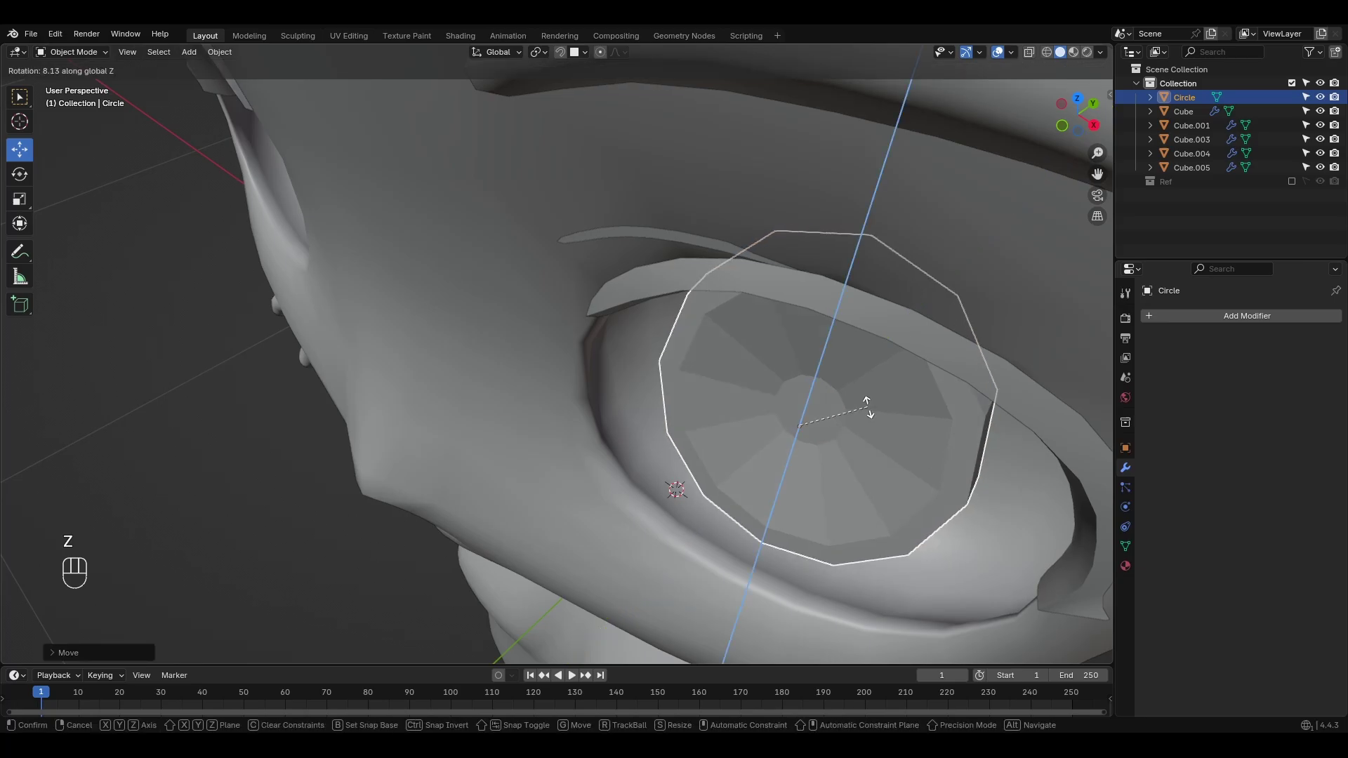
Step: Add a Mirror modifier to the iris with Cube as the mirror object
click(1260, 316)
click(1260, 318)
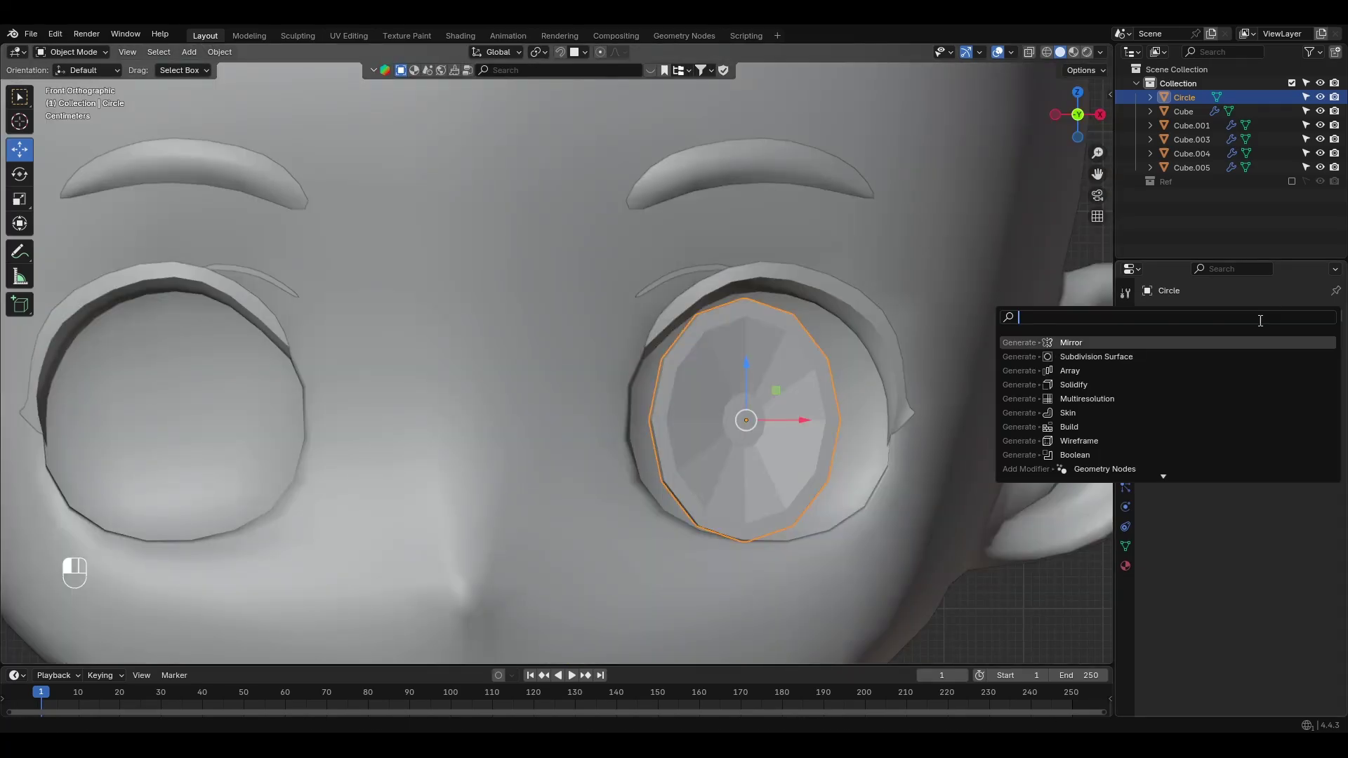
click(1262, 342)
click(945, 362)
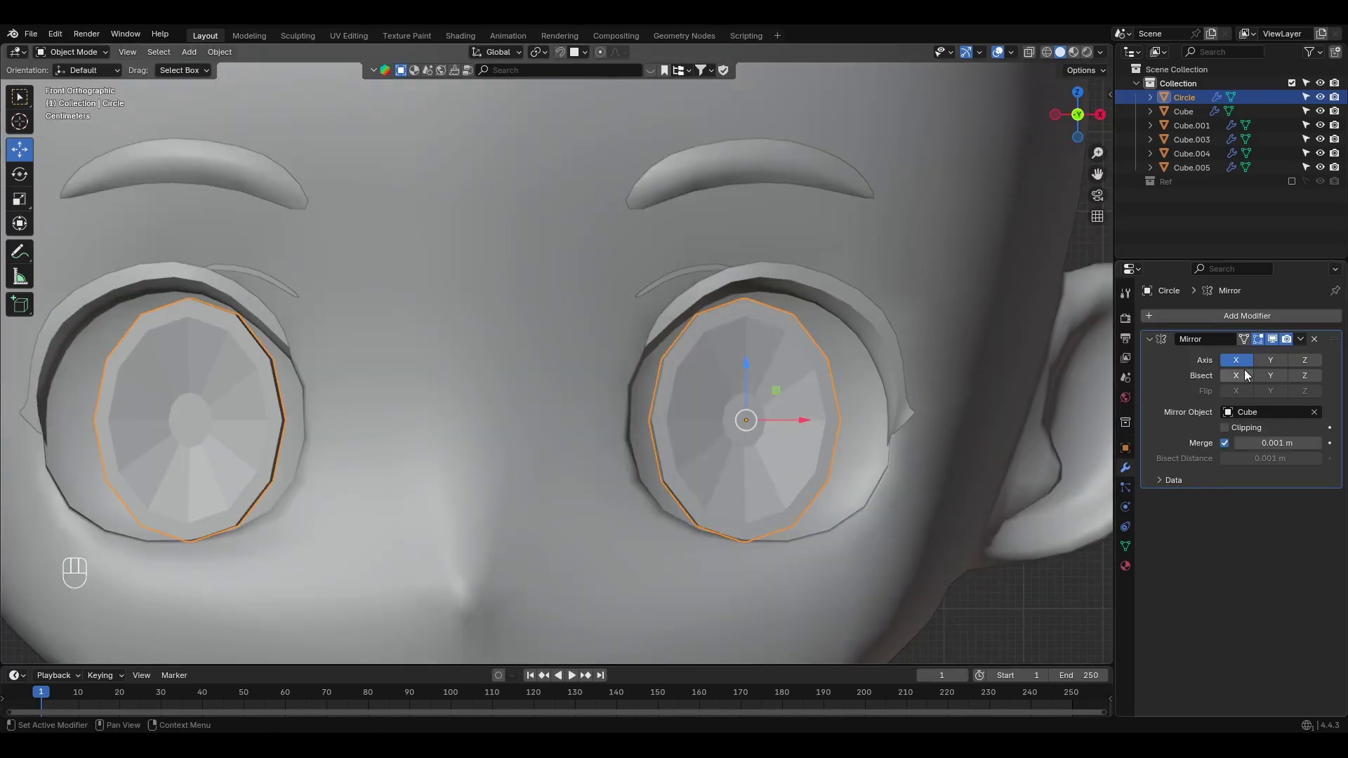
Step: Add a Subdivision Surface modifier to the iris and shade it smooth
click(1247, 316)
click(1152, 357)
right_click(766, 401)
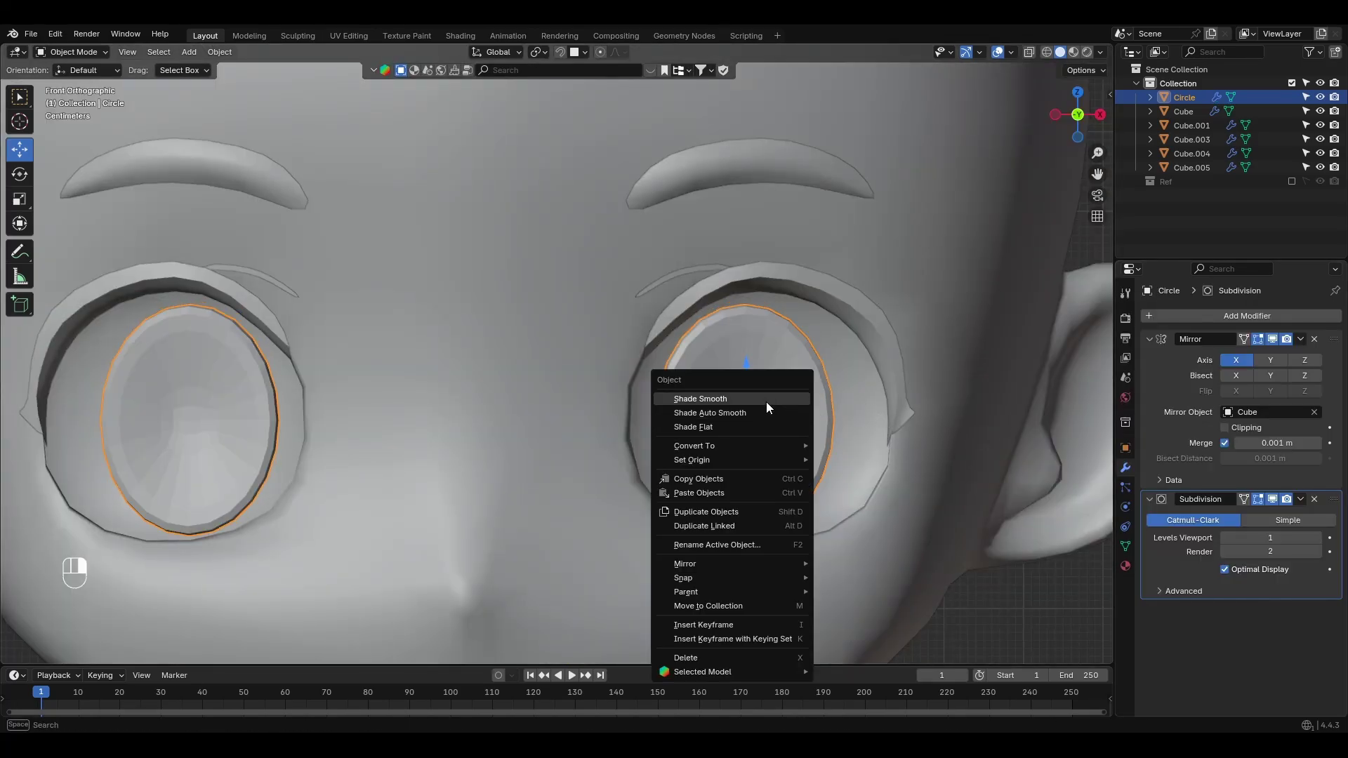
click(765, 400)
Step: Add a 12-vertex mesh circle with a 1 m radius and align it to the view
key(shift+a)
mouse_move(596, 424)
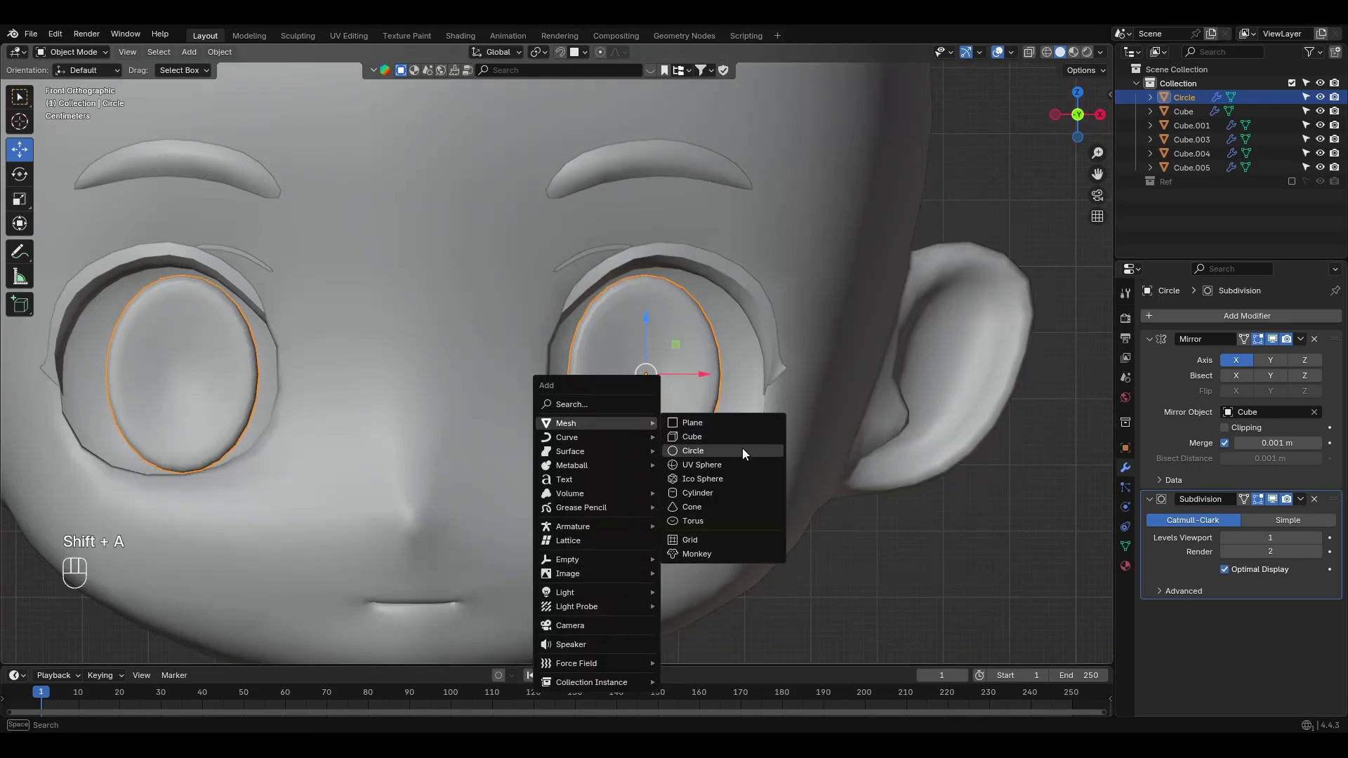
click(743, 451)
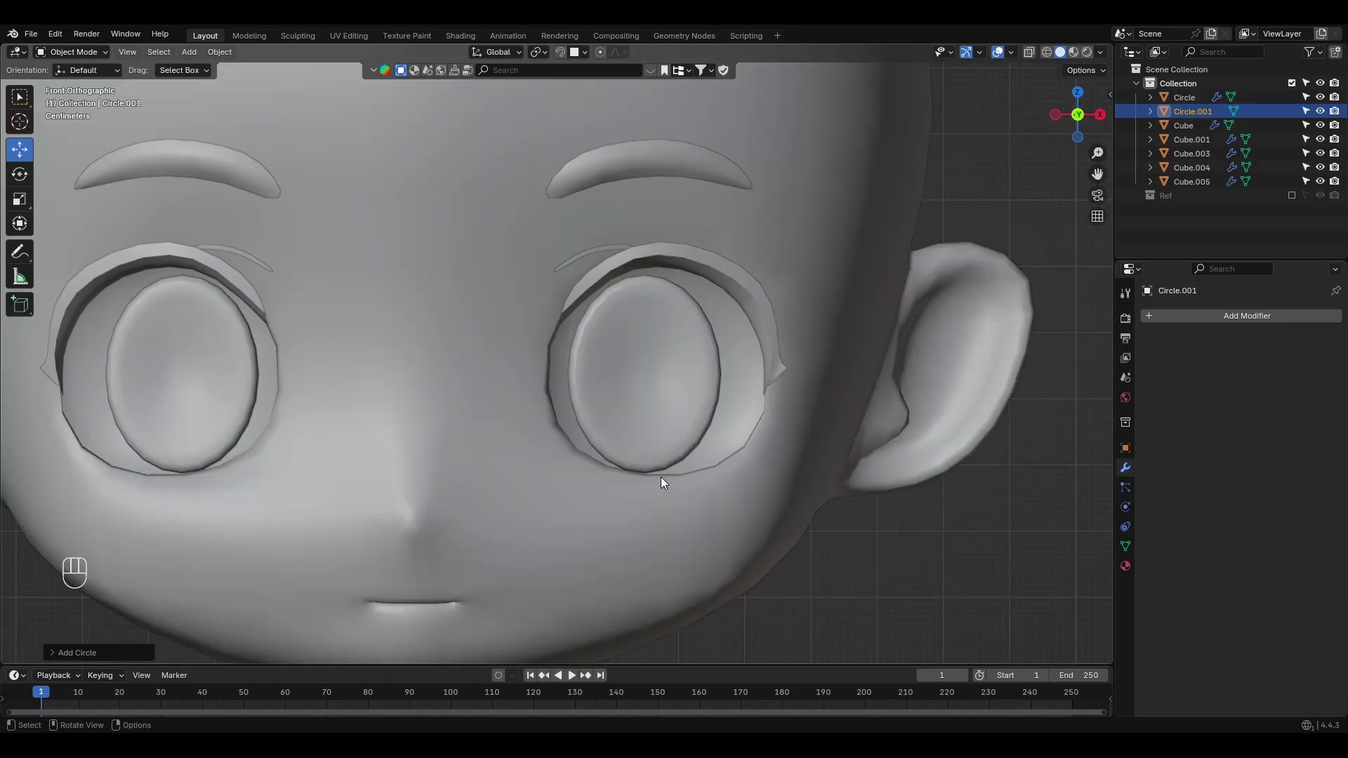
click(78, 653)
click(184, 562)
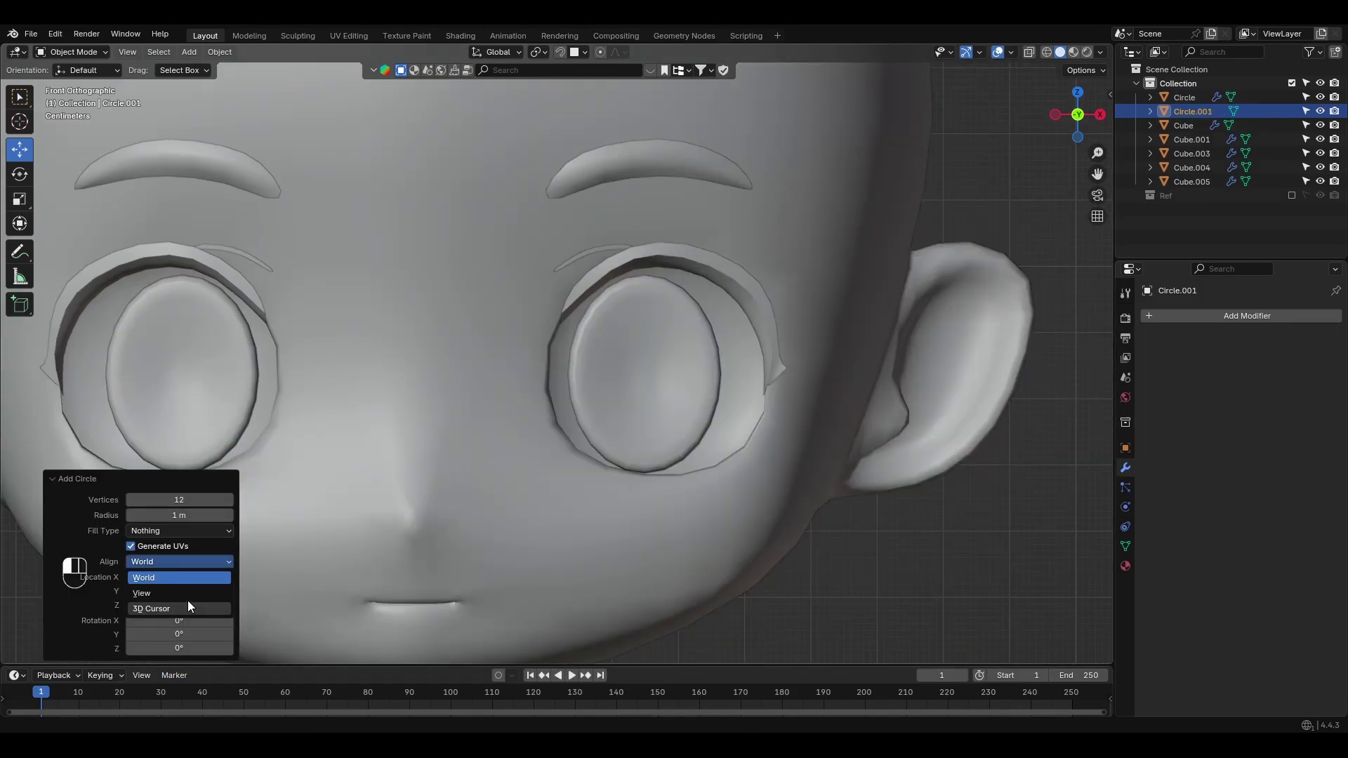
click(184, 577)
Step: Scale the new circle down and move it up to the height of the eyes
scroll(646, 529, down, 5)
scroll(647, 528, down, 3)
key(s)
click(541, 500)
click(56, 553)
drag(525, 448, 526, 320)
scroll(504, 384, up, 7)
Step: Move the circle over and in front of the left iris and resize it to about half the iris's width
drag(502, 377, 728, 381)
middle_drag(733, 410, 618, 389)
drag(618, 389, 232, 533)
key(s)
click(279, 548)
key(KP_1)
scroll(760, 462, up, 2)
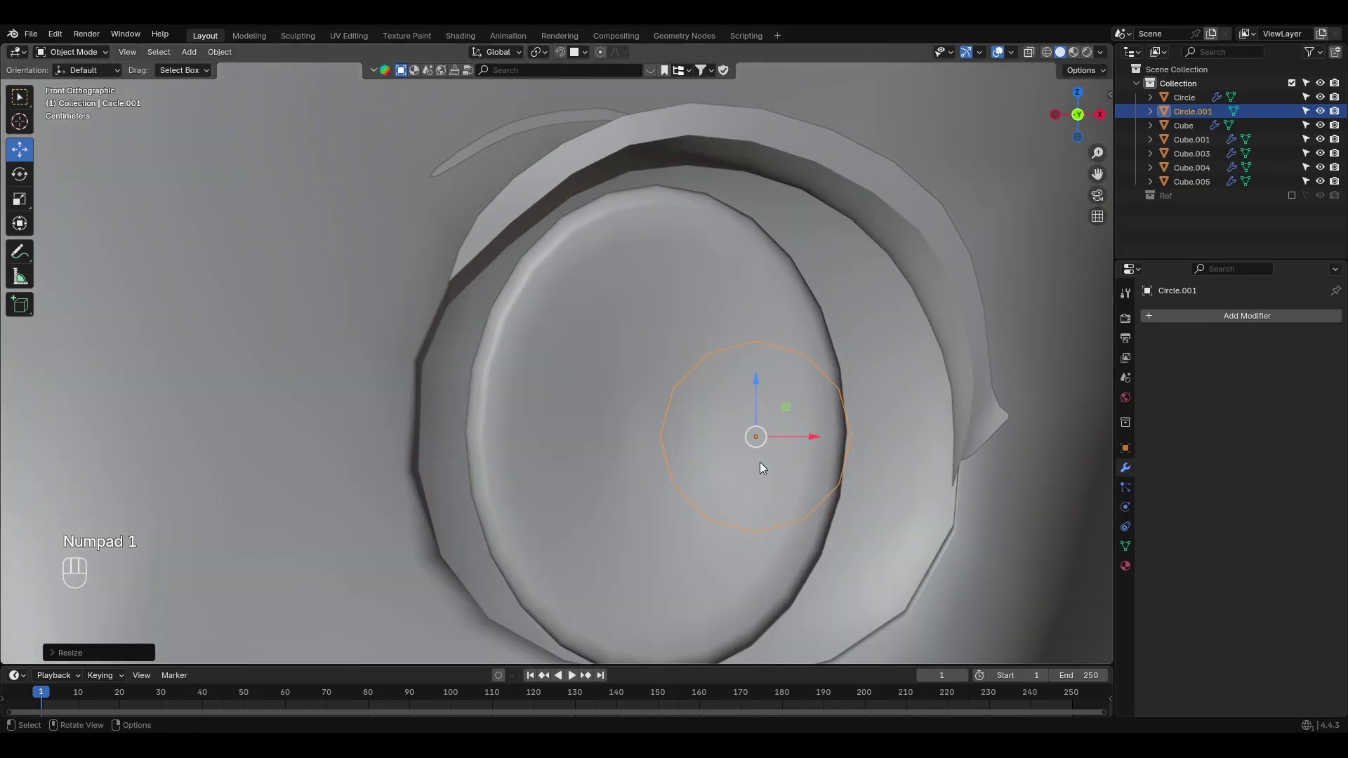
Step: Shrink the circle, position it over the upper part of the iris and scale it along X into a horizontal oval
key(s)
click(754, 442)
drag(753, 441, 691, 280)
key(s)
key(x)
click(816, 424)
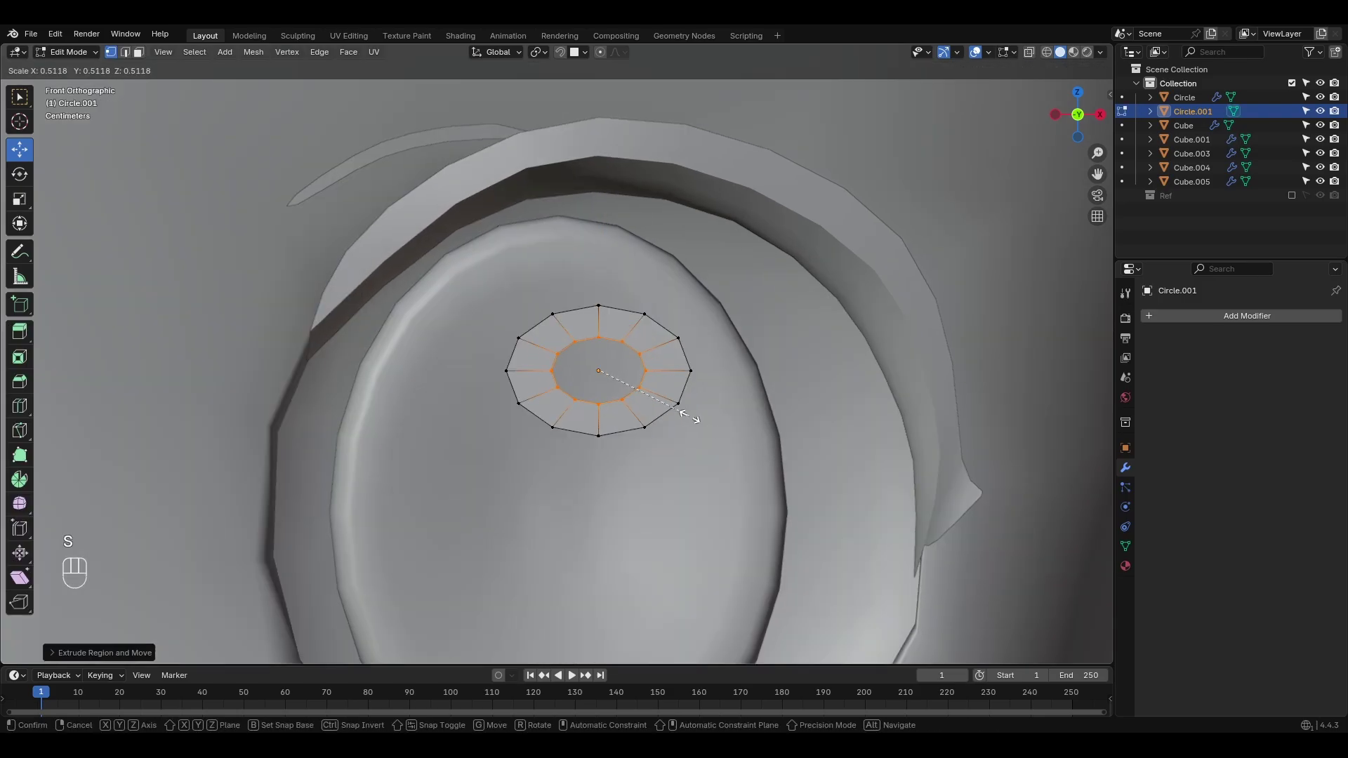
Step: Extrude an inner ring about half the oval's size and fill its centre with a grid of faces
click(646, 403)
scroll(646, 403, up, 3)
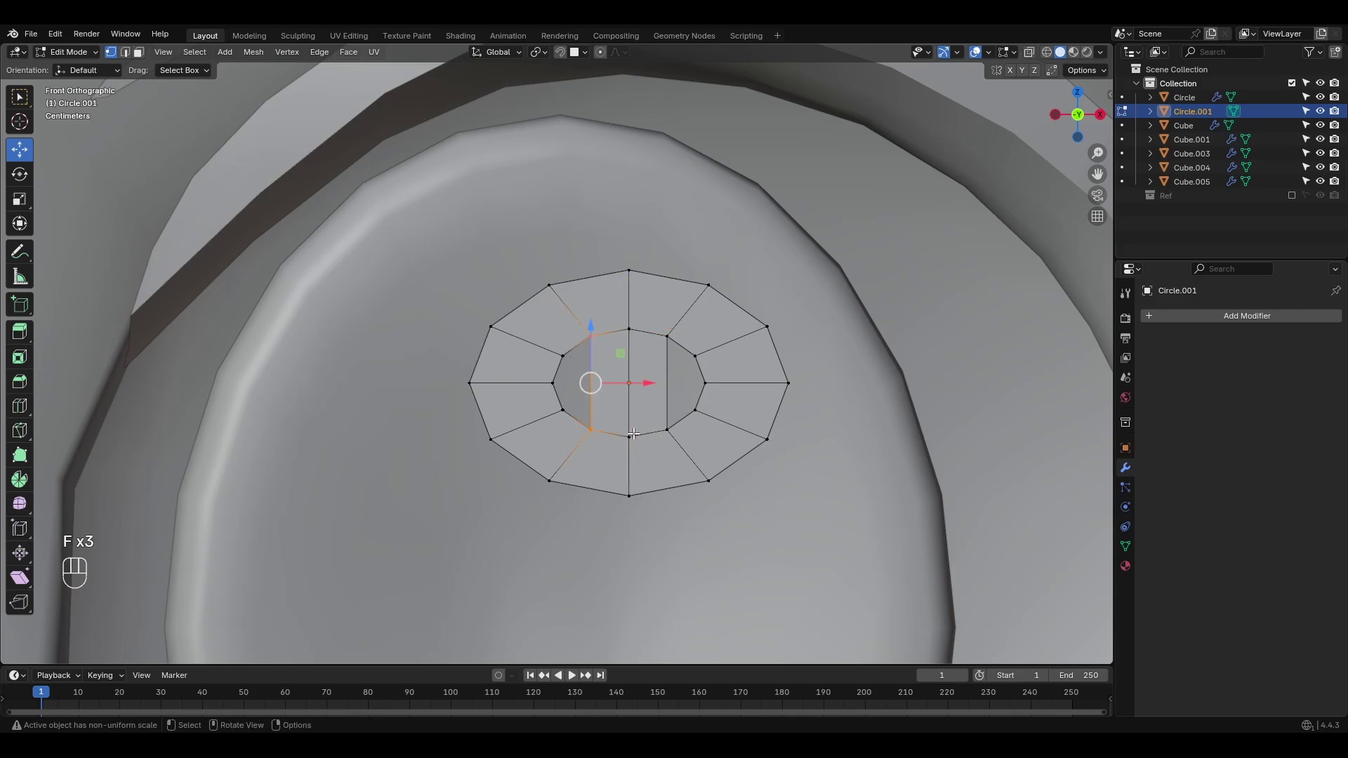
key(ctrl+r)
right_click(601, 375)
click(591, 337)
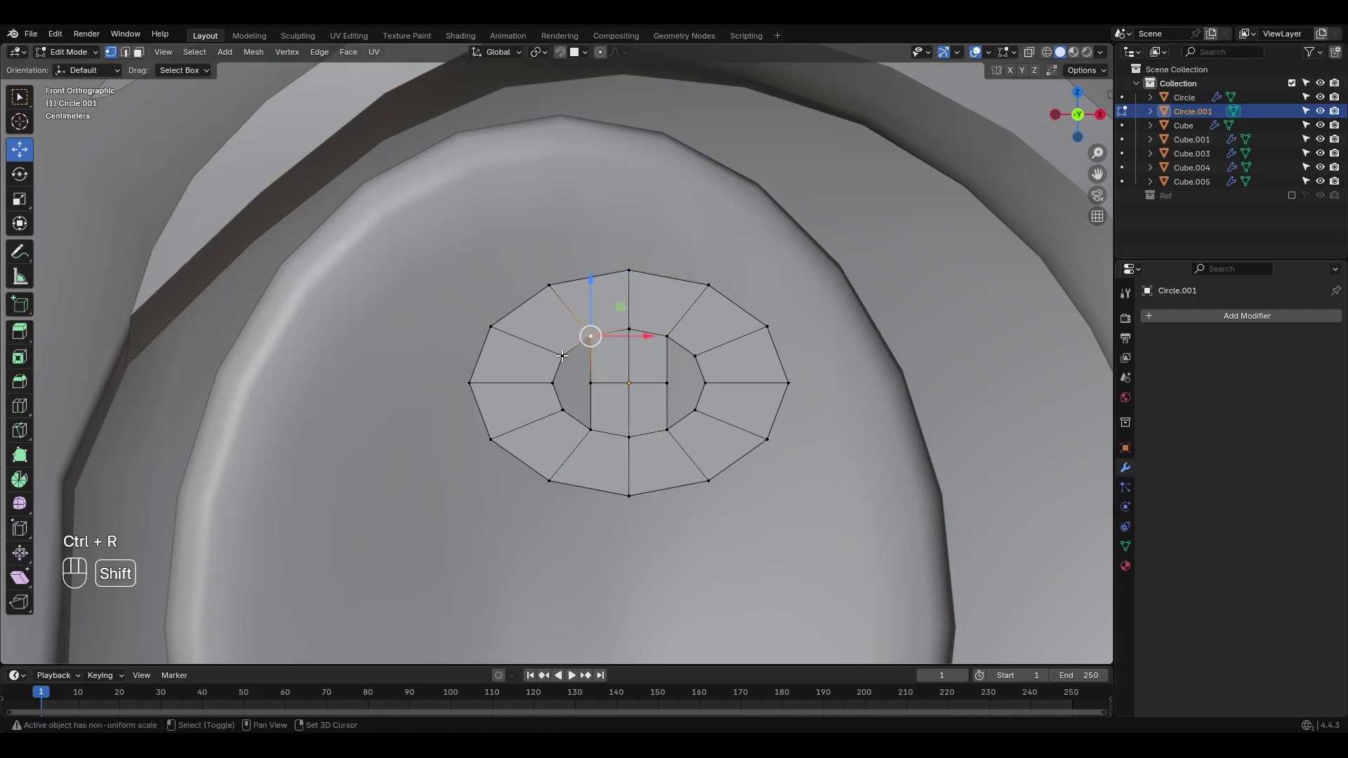
Step: Position the oval highlight against the upper iris surface and rotate it about Z to follow the eye's curve
key(Tab)
middle_drag(697, 385, 773, 318)
drag(772, 317, 808, 315)
middle_drag(807, 316, 499, 373)
scroll(498, 372, up, 3)
drag(494, 369, 474, 423)
middle_drag(473, 423, 581, 453)
key(r)
key(z)
click(531, 340)
scroll(403, 343, down, 2)
key(Tab)
scroll(581, 453, up, 2)
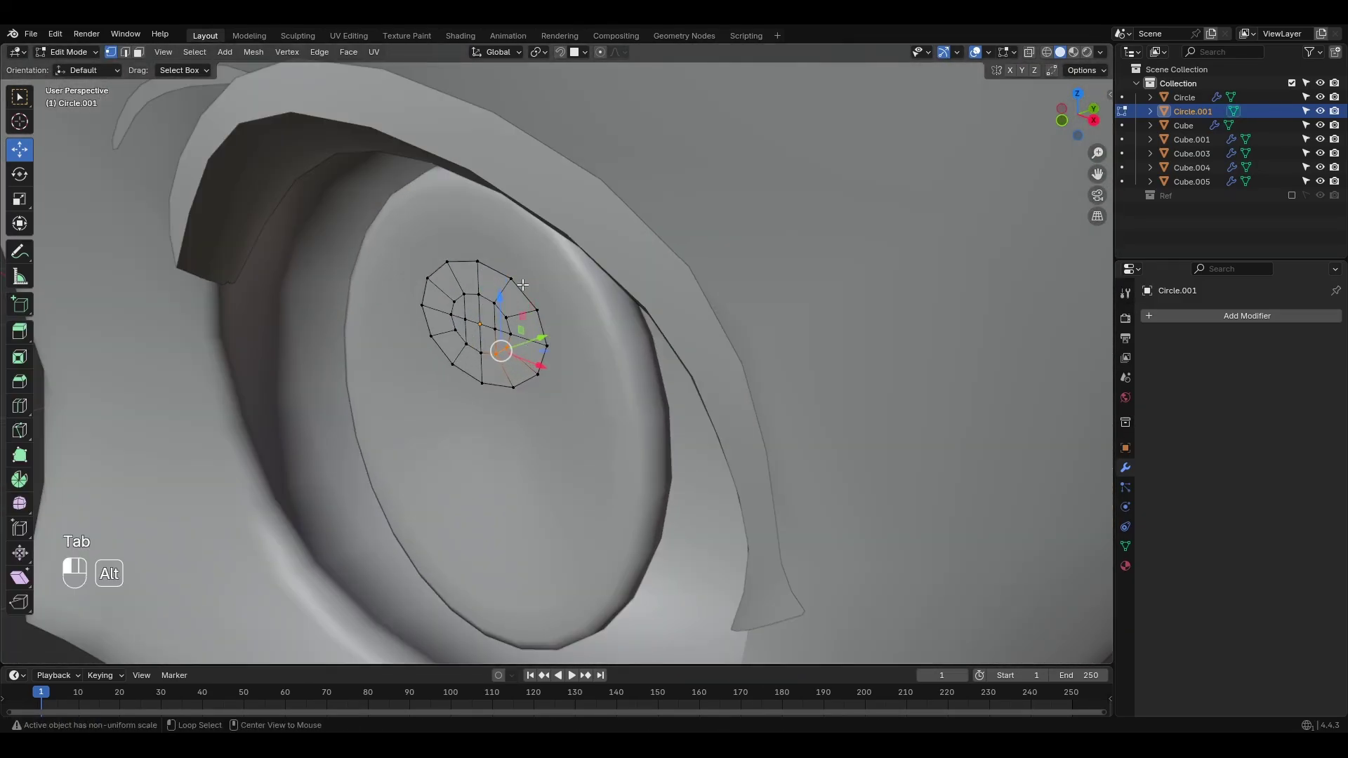
Step: Select the oval's outer edge loop and move it back along Y to give the highlight a domed shape
alt+click(520, 283)
middle_drag(520, 283, 504, 295)
drag(498, 331, 523, 323)
key(Tab)
Step: Join the oval highlight into the iris object so it shares the Mirror and Subdivision modifiers
shift+click(503, 451)
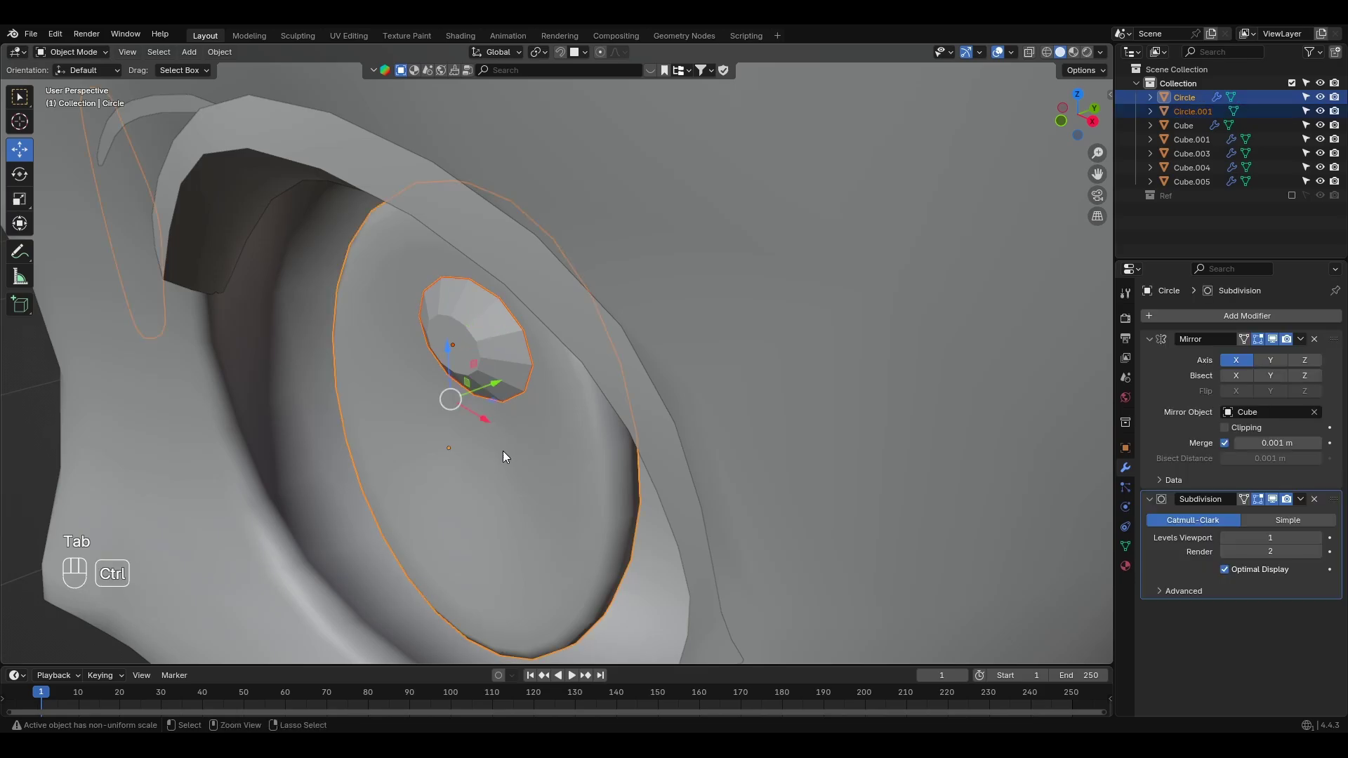
key(ctrl+j)
key(KP_1)
shift+middle_drag(729, 313, 609, 420)
scroll(609, 419, up, 3)
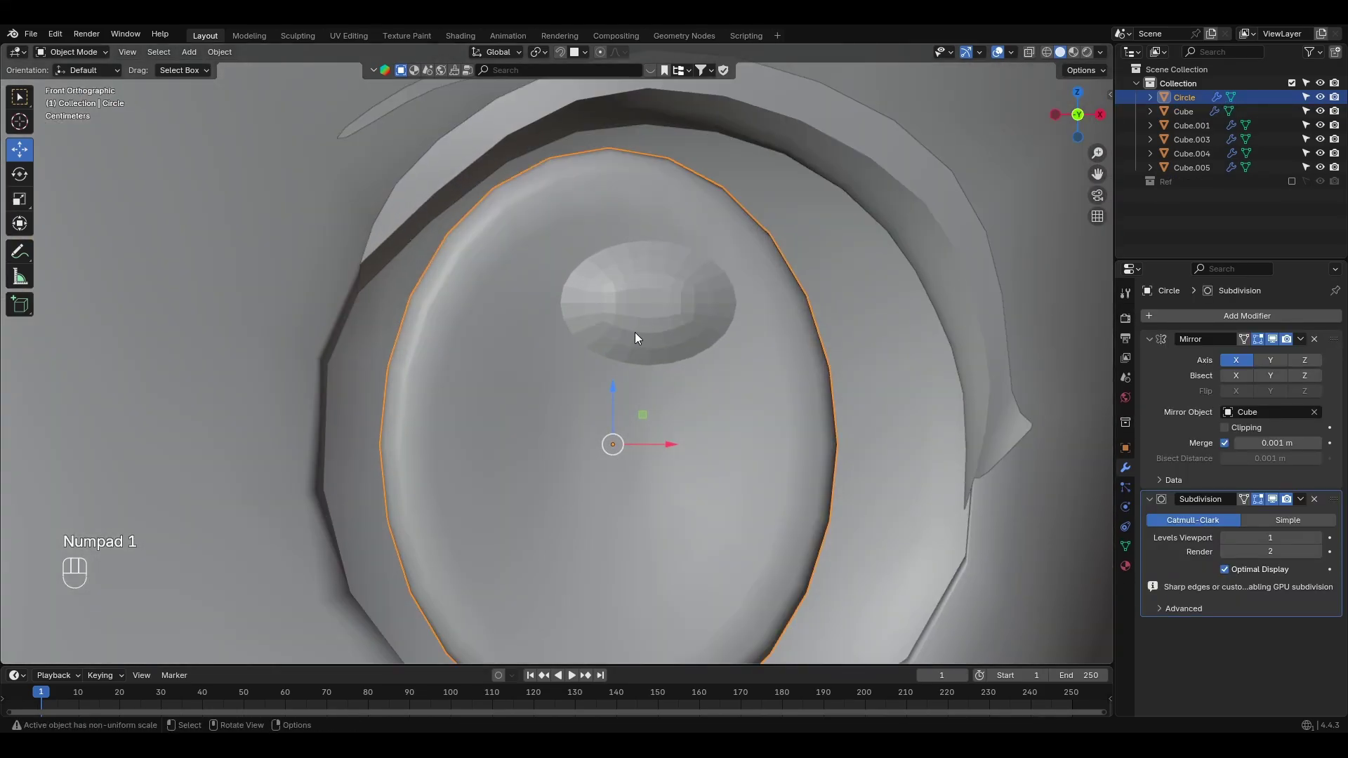
Step: Select the linked highlight mesh, move it toward the iris's upper outer edge, tilt it clockwise and adjust its scale
key(Tab)
click(654, 298)
key(l)
drag(652, 302, 678, 287)
key(r)
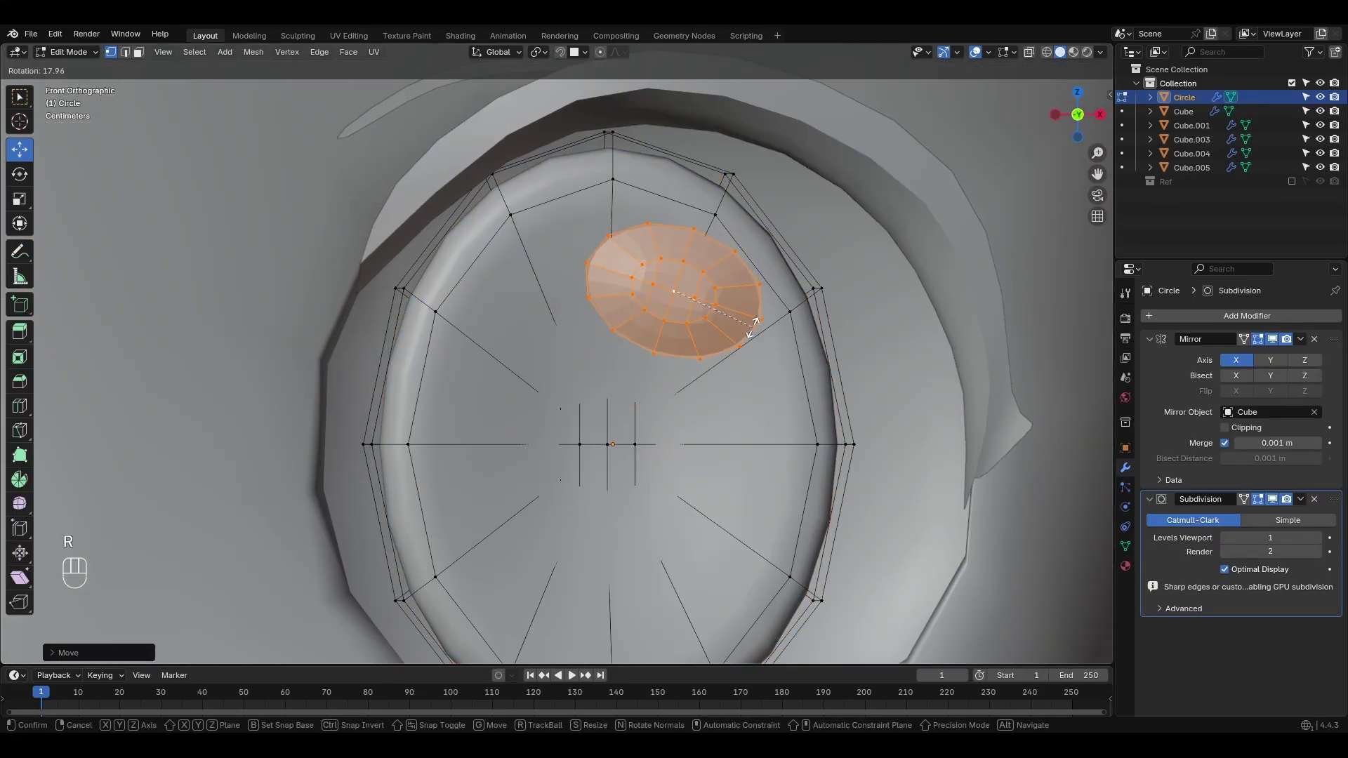
click(760, 337)
key(s)
click(749, 334)
ctrl+middle_drag(746, 333, 689, 293)
Step: Duplicate the highlight to the lower inner part of the iris and adjust its depth to the surface
key(shift+d)
click(568, 553)
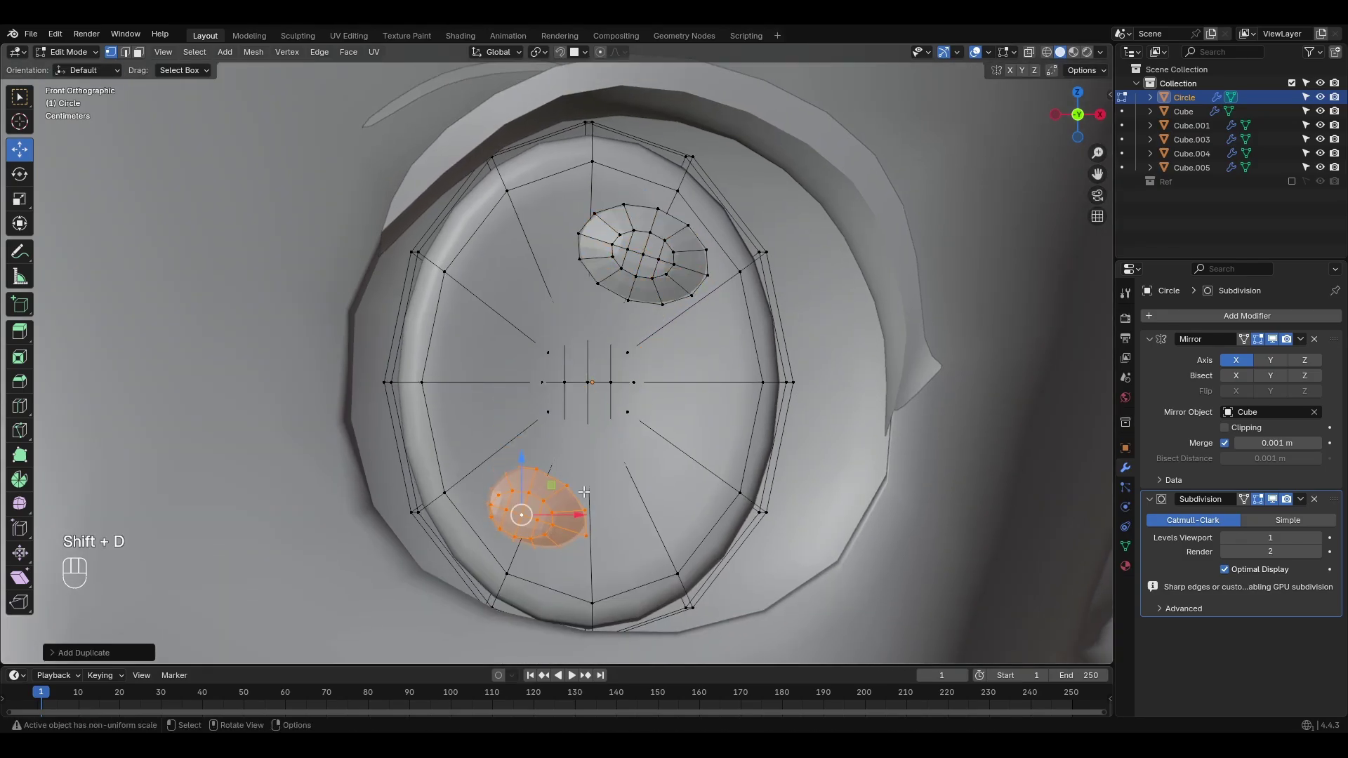
shift+middle_drag(568, 553, 707, 408)
middle_drag(706, 408, 667, 430)
drag(620, 424, 577, 446)
Step: Scale the duplicated lower highlight to about 0.57 of its size and adjust its position
key(KP_1)
scroll(600, 447, up, 2)
key(s)
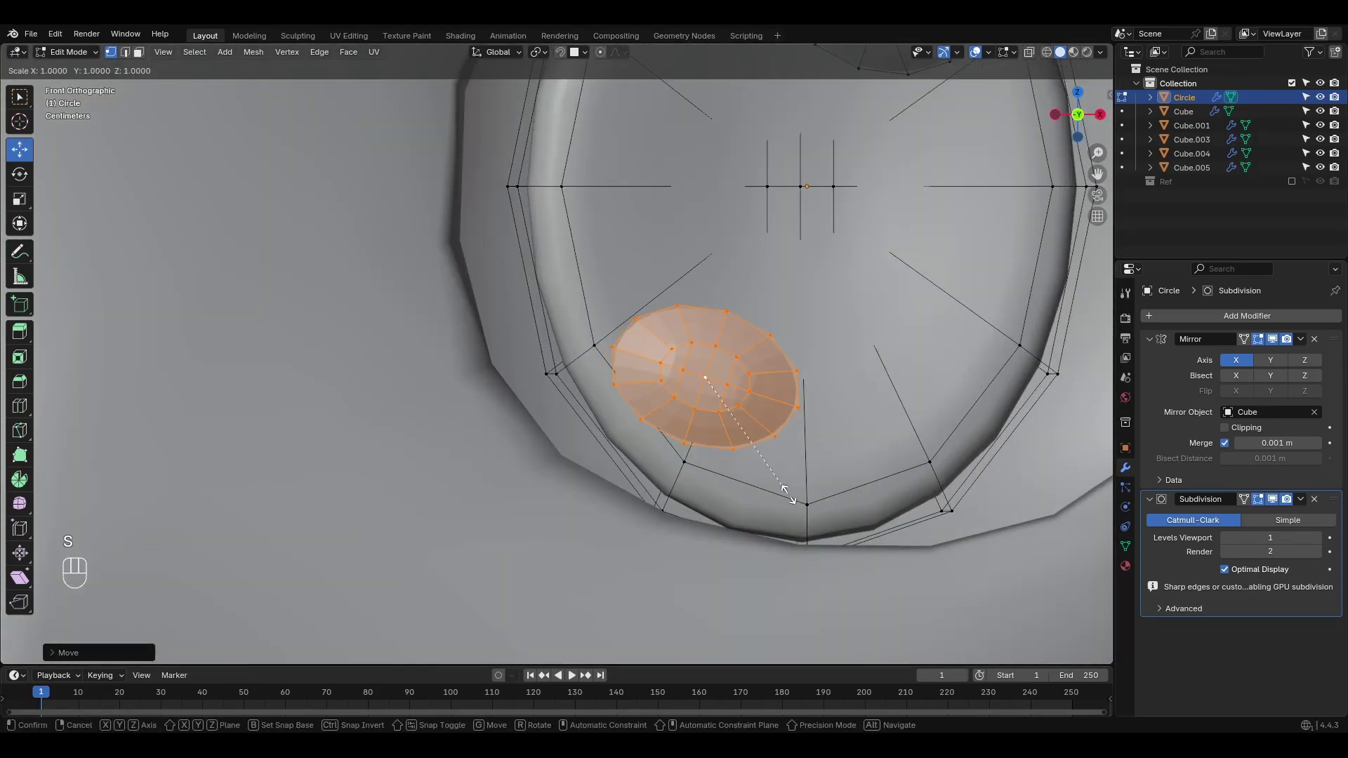
key(x)
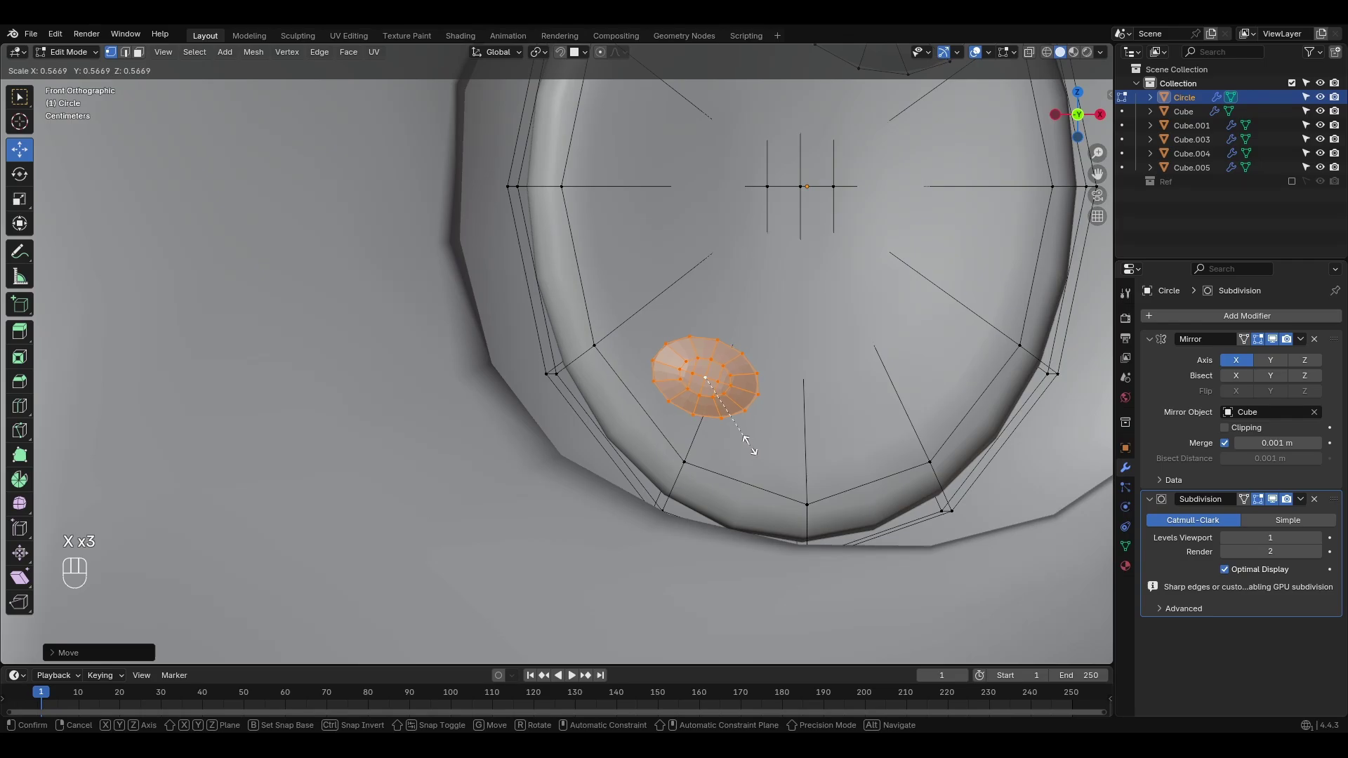
click(706, 381)
scroll(639, 443, down, 2)
Step: Duplicate the small highlight just below itself, scale the copy down and adjust its depth against the iris
key(shift+d)
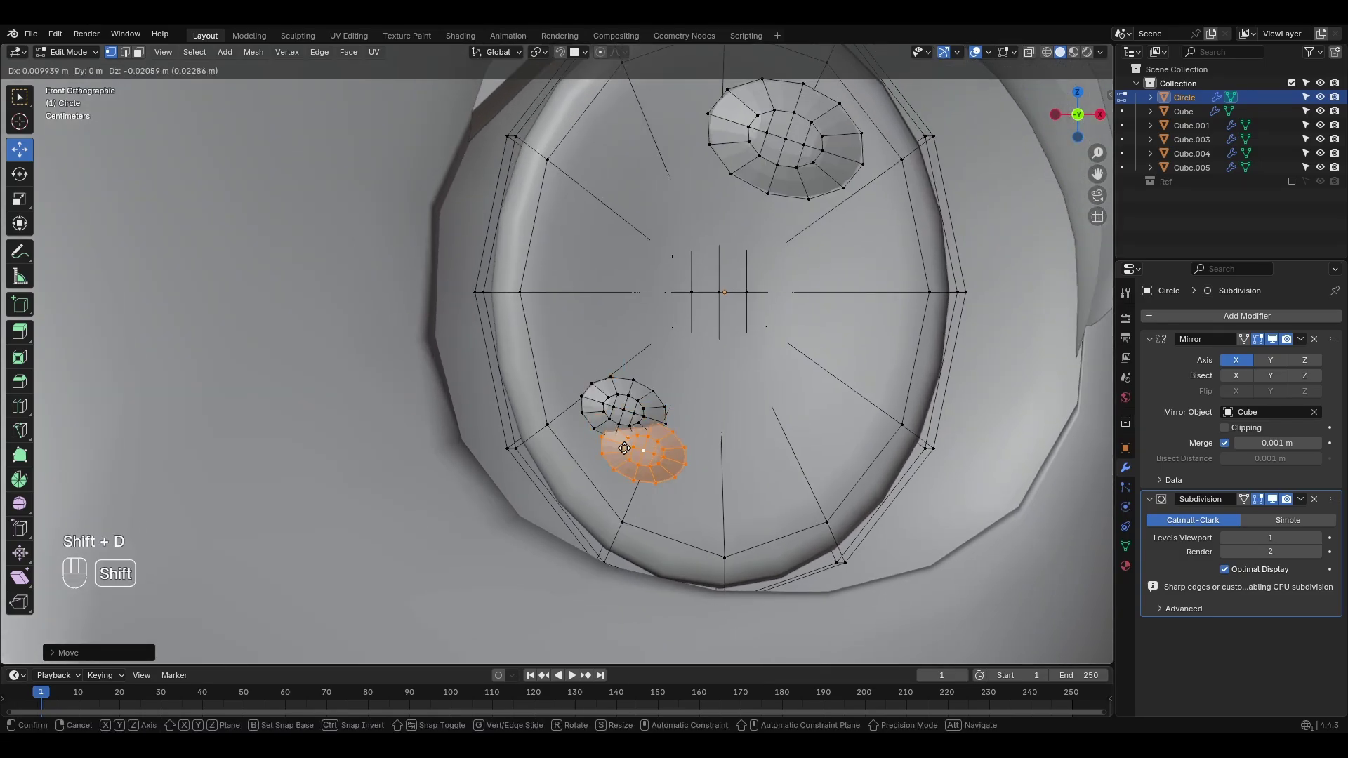
click(655, 469)
key(s)
click(689, 472)
key(g)
click(694, 464)
middle_drag(694, 463, 552, 462)
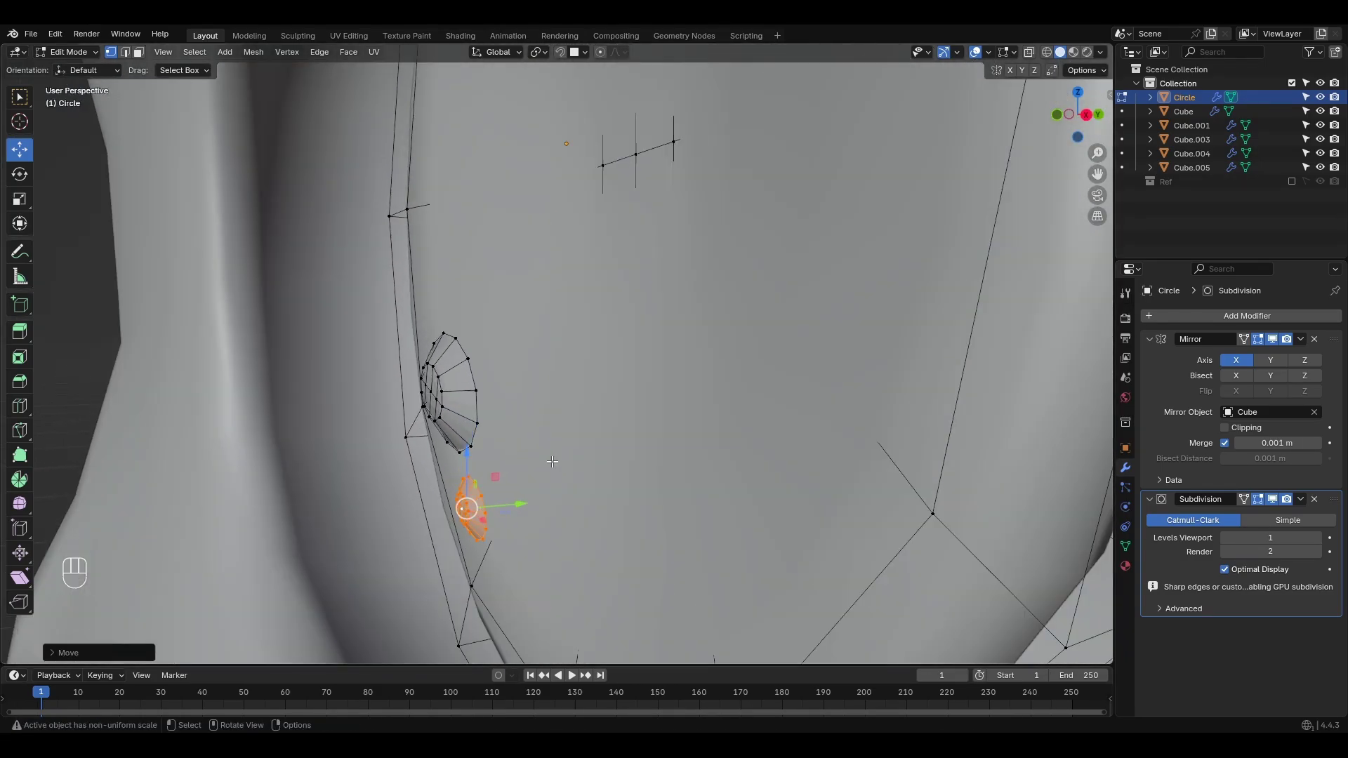
drag(522, 501, 570, 490)
click(591, 487)
click(447, 390)
key(l)
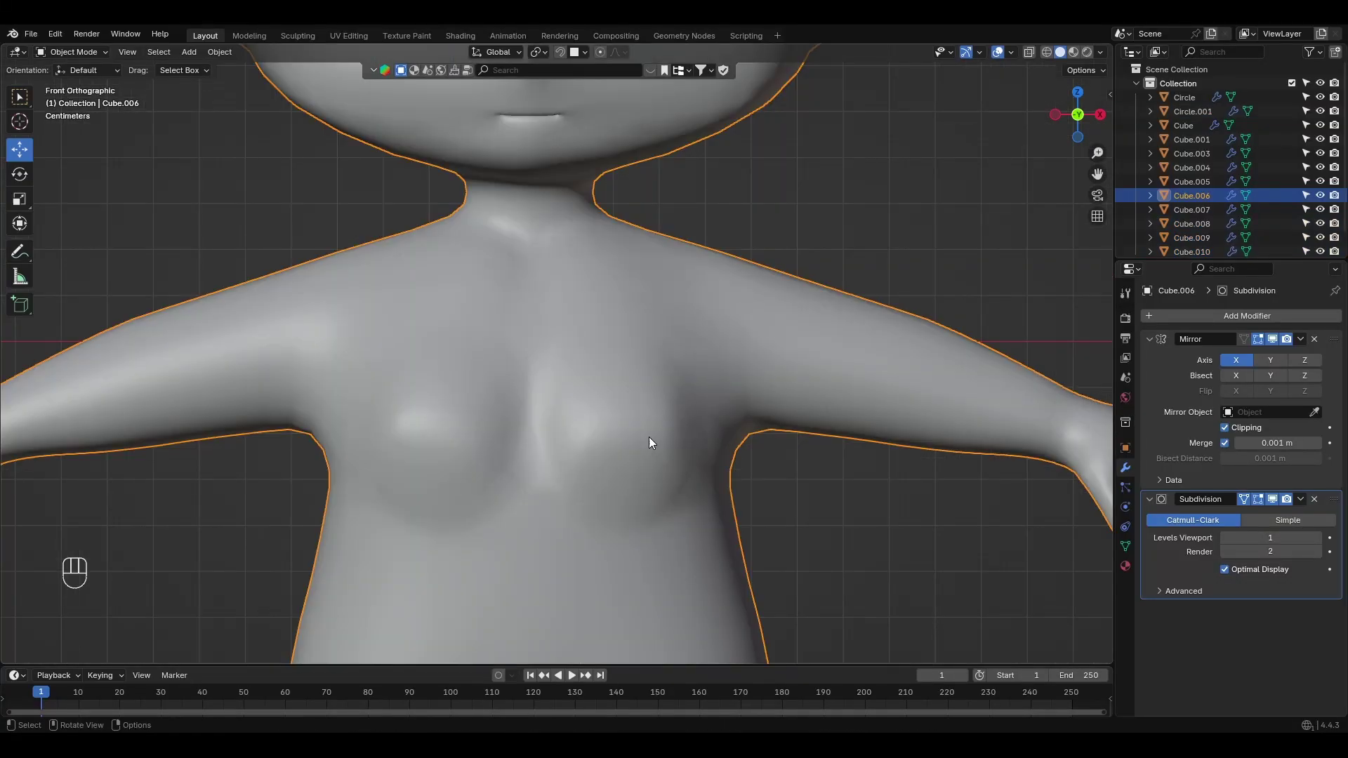
Step: Grow the face selection over the chest of the Cube.006 body and delete the selected faces
key(Tab)
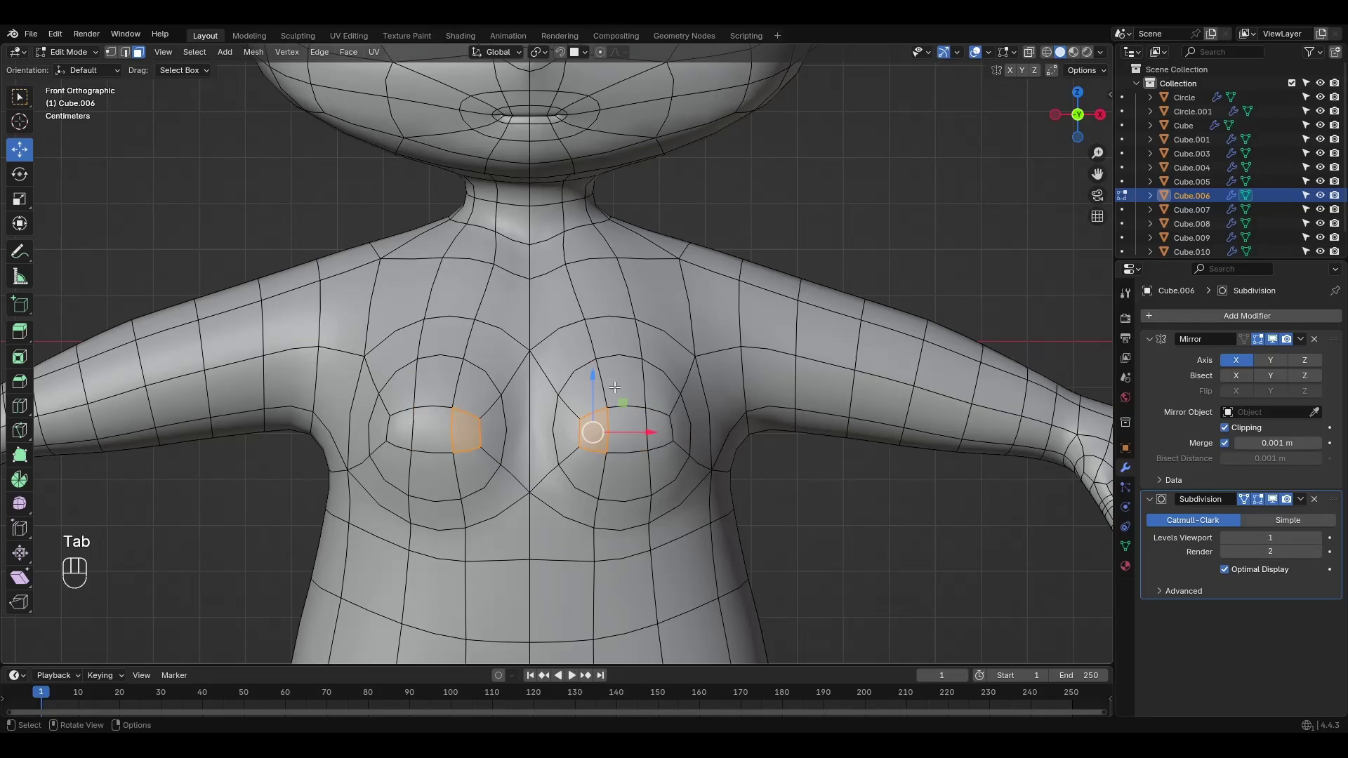
key(ctrl+KP_Add)
key(ctrl+KP_Add)
key(x)
click(588, 411)
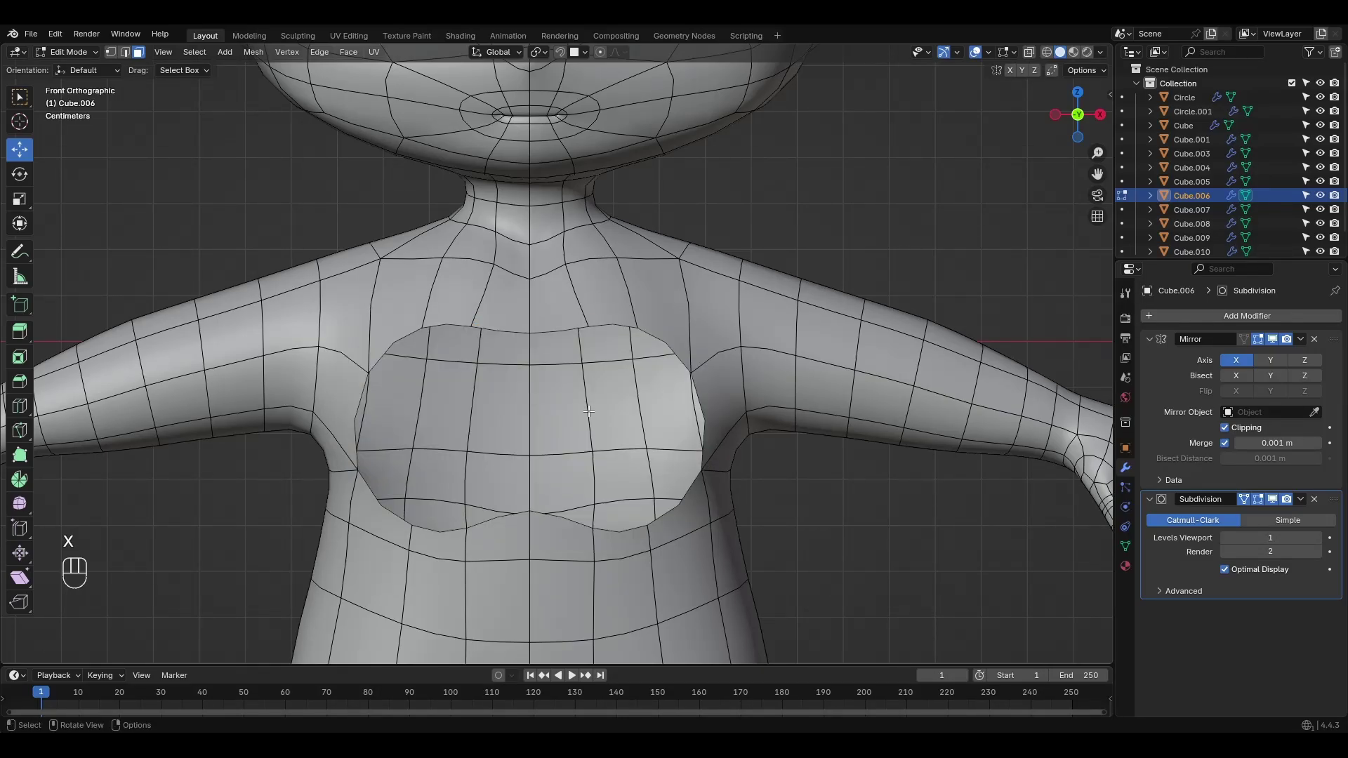
Step: Fill the open chest area with new faces that continue the torso's grid topology
key(f)
key(f)
key(f)
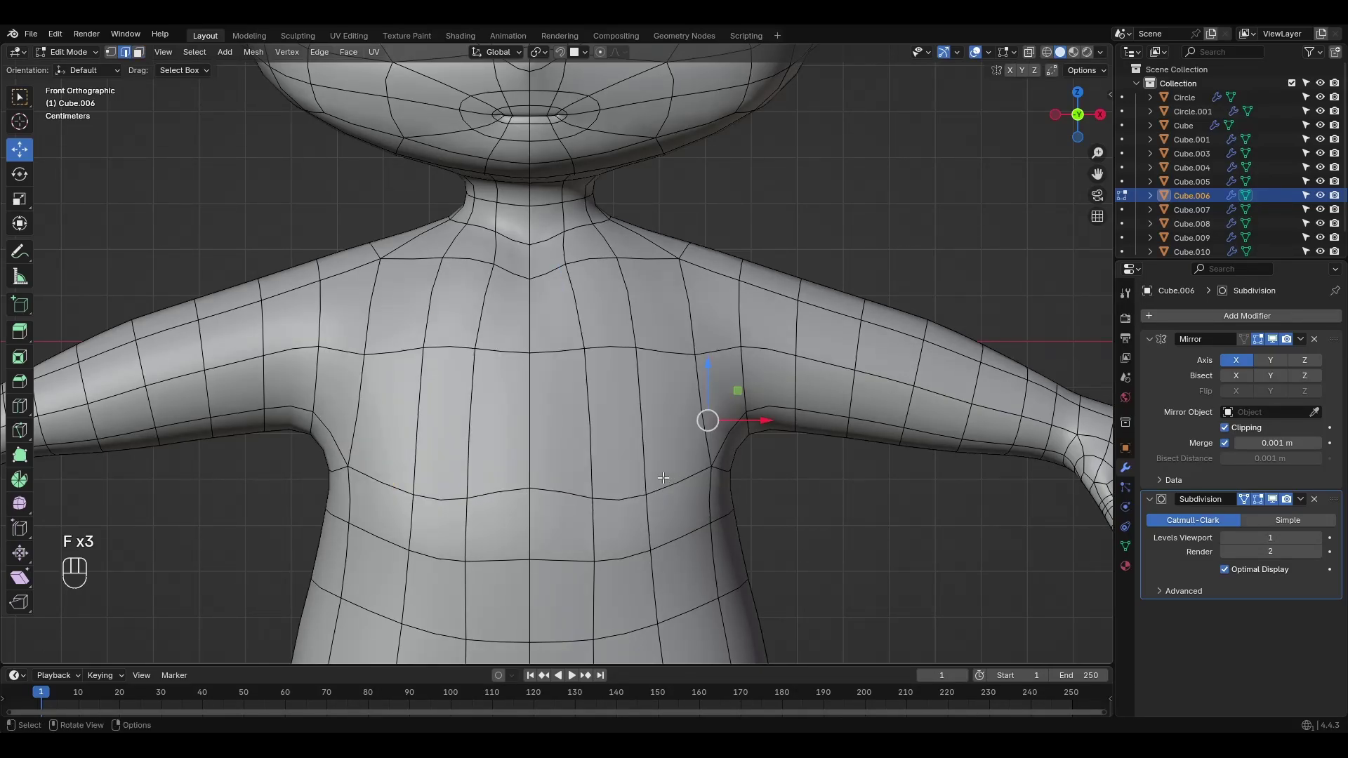
Step: Reshape the rebuilt chest and torso in Sculpt Mode with the Grab brush at 76 px radius and 0.400 strength
key(ctrl+Tab)
mouse_move(647, 557)
middle_down()
mouse_move(551, 510)
mouse_move(665, 447)
middle_up()
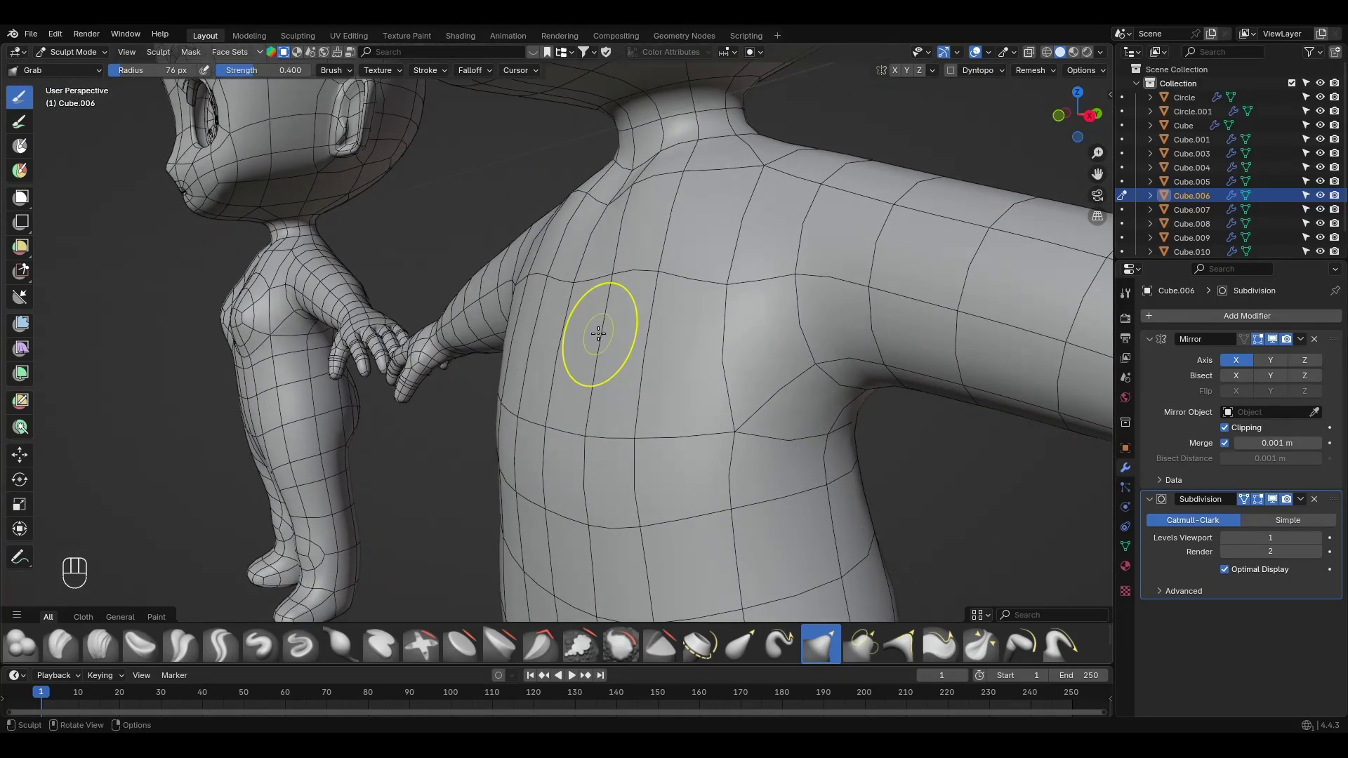
mouse_move(737, 279)
middle_down()
mouse_move(683, 331)
mouse_move(737, 247)
mouse_move(621, 319)
middle_up()
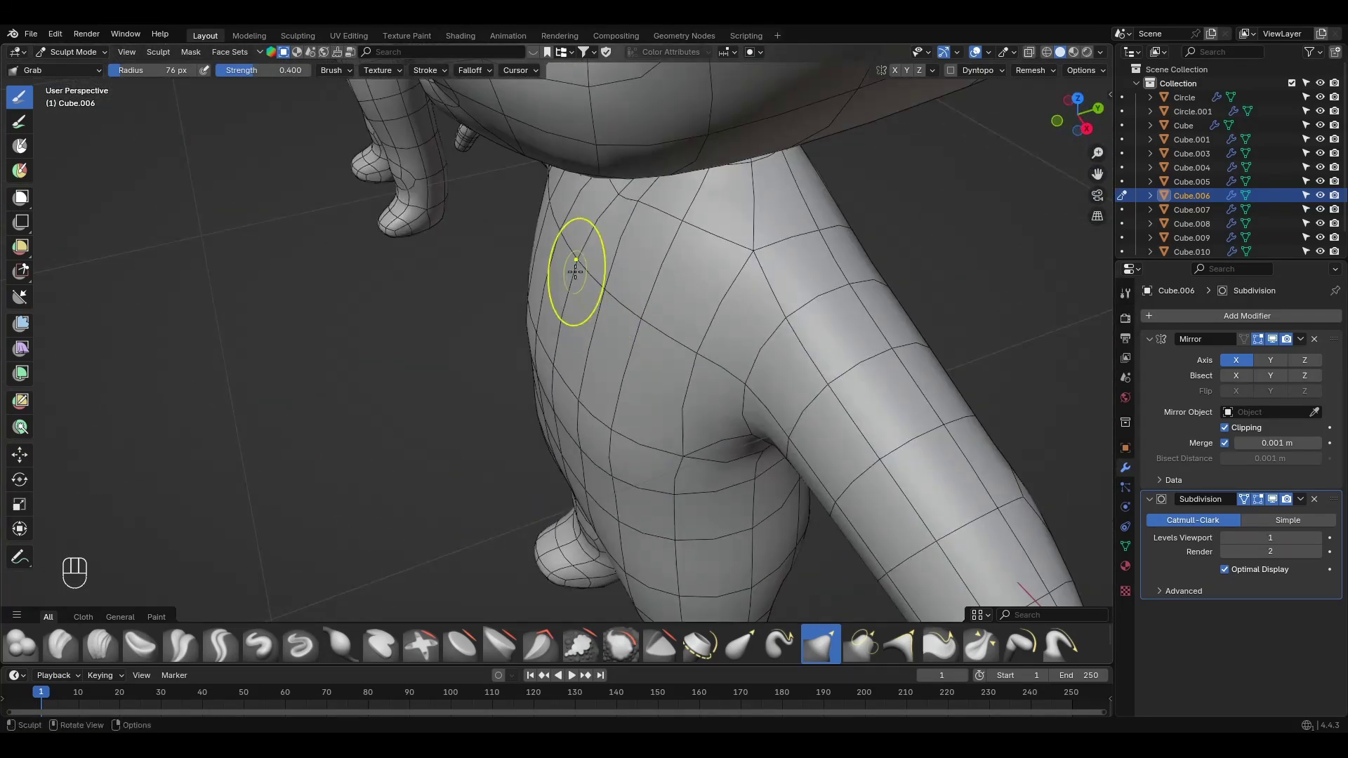
middle_drag(500, 228, 609, 346)
middle_drag(518, 464, 641, 371)
mouse_move(690, 432)
middle_down()
mouse_move(674, 449)
mouse_move(701, 481)
mouse_move(708, 359)
mouse_move(678, 450)
middle_up()
scroll(751, 405, down, 2)
click(659, 325)
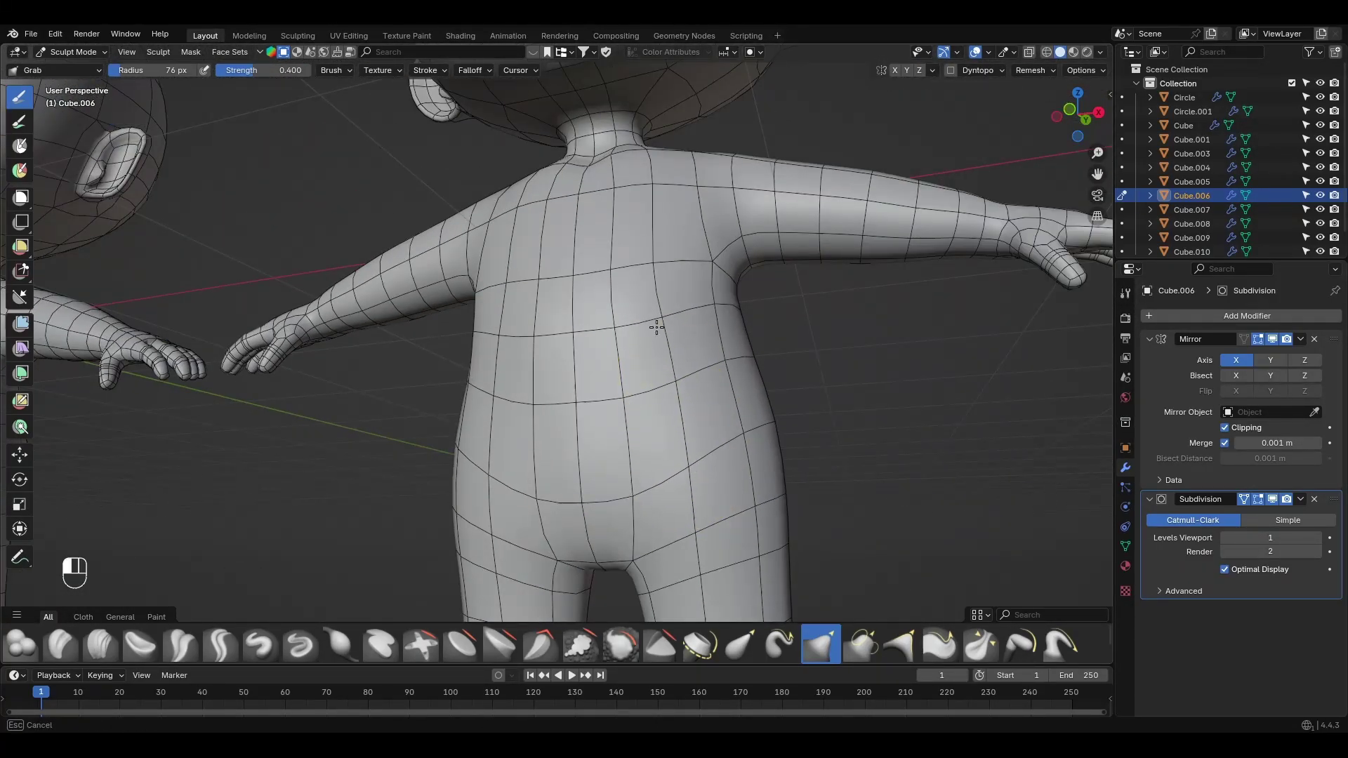
middle_drag(672, 235, 562, 309)
shift+middle_drag(562, 309, 546, 443)
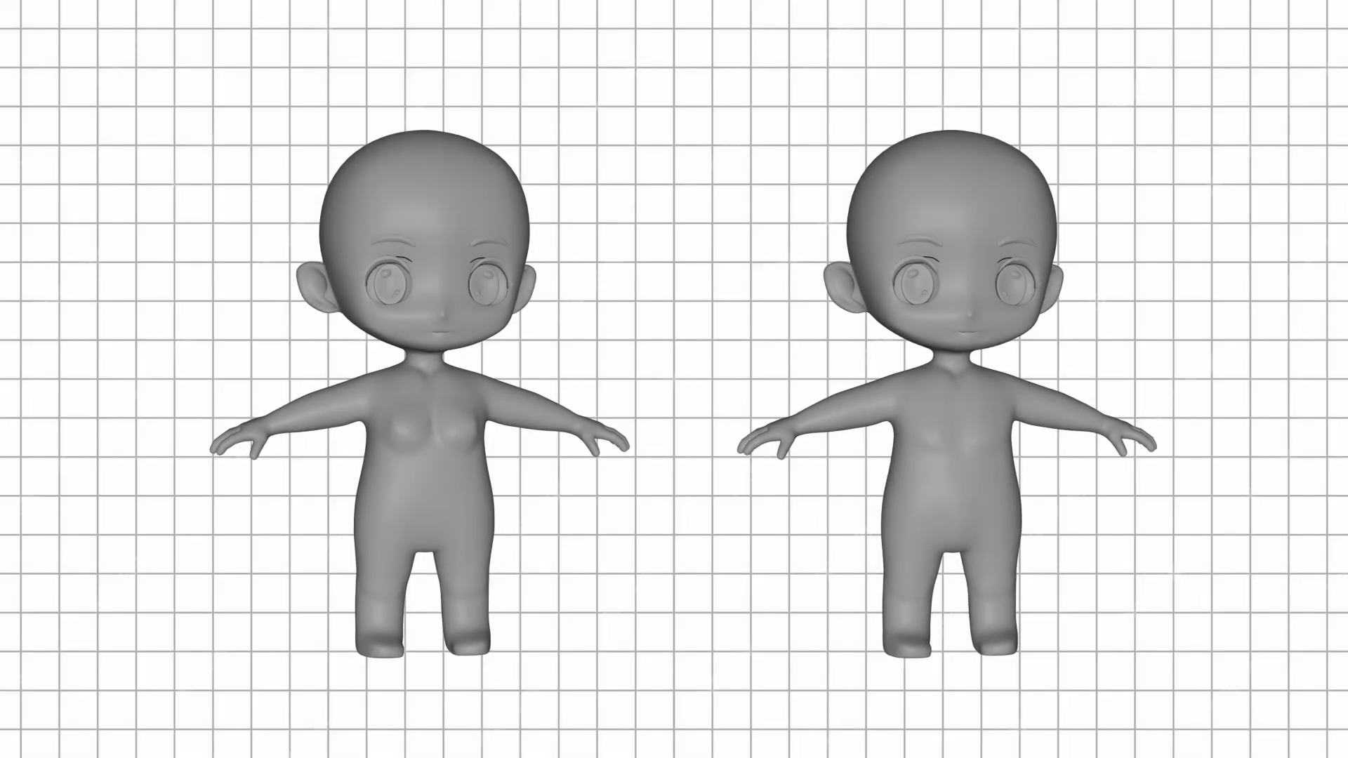